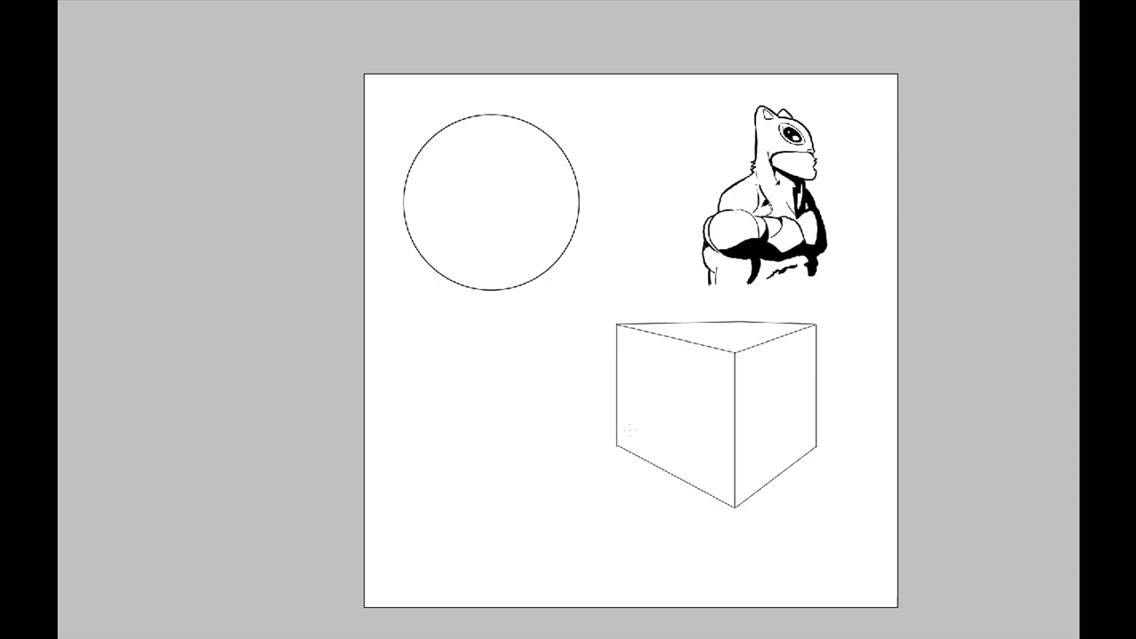
# Show the hidden panels and look through the available brush presets.
pyautogui.press('Tab')
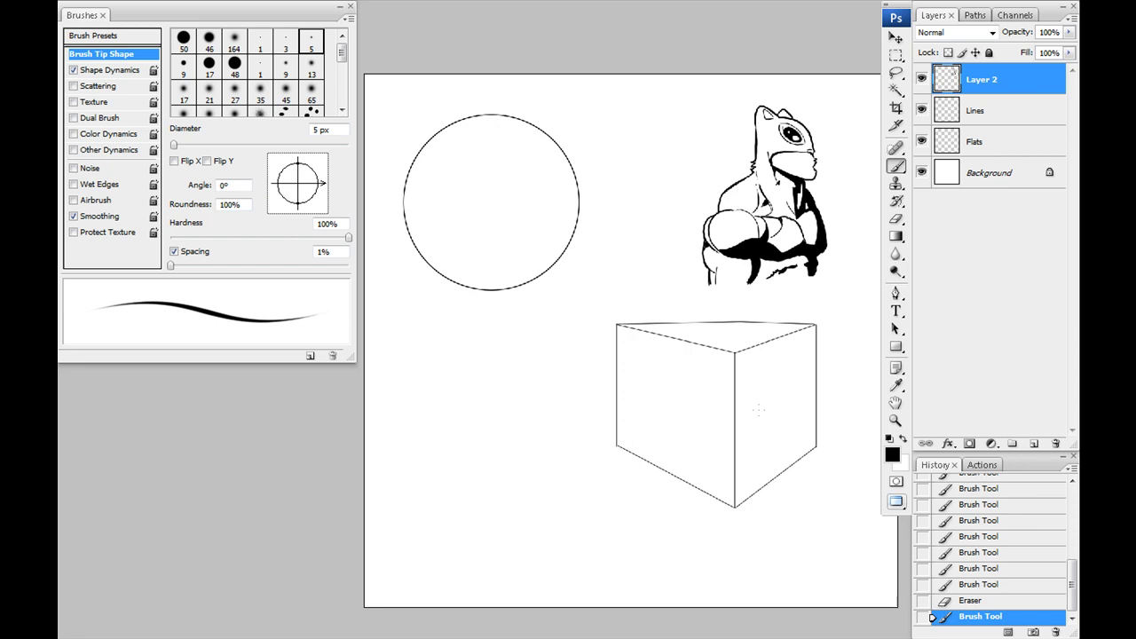
pyautogui.rightClick(537, 323)
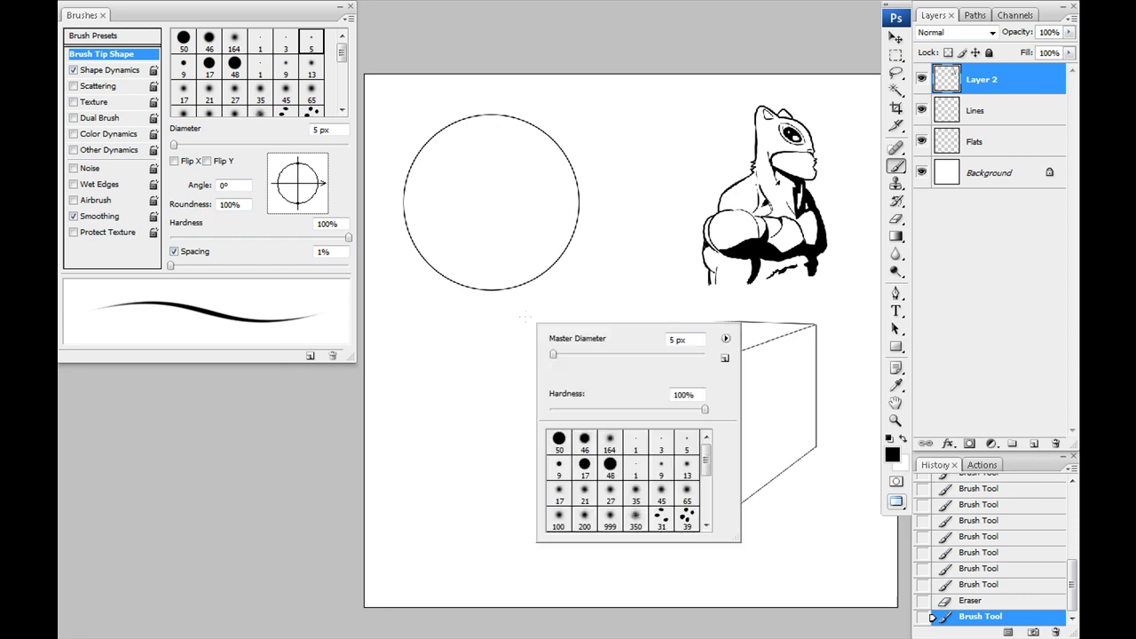
pyautogui.moveTo(706, 457); pyautogui.dragTo(687, 538)
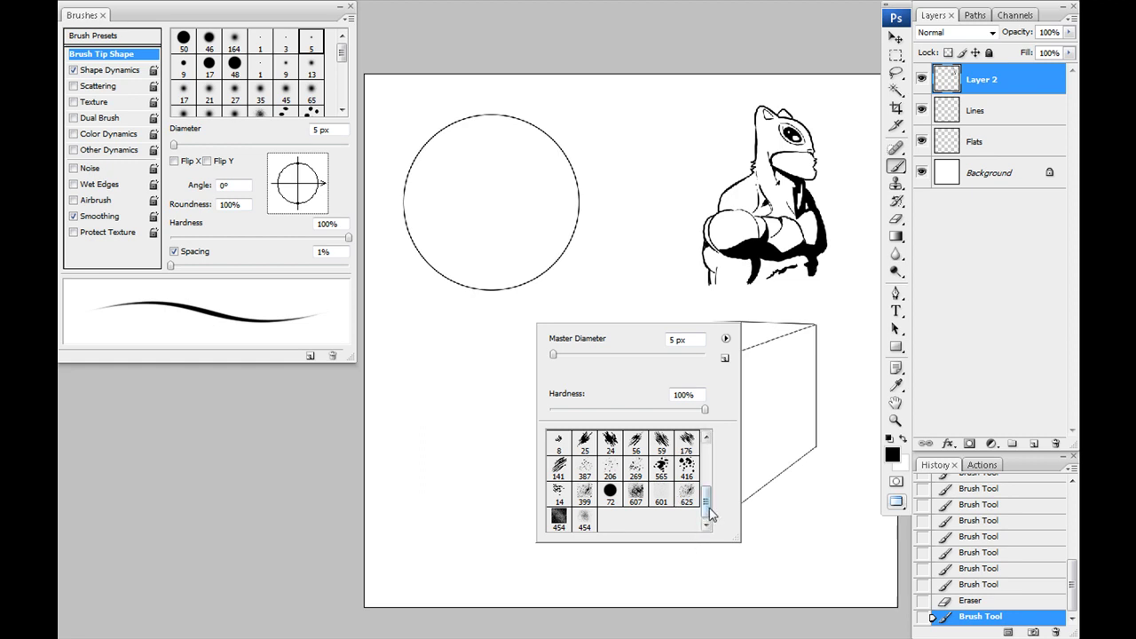
pyautogui.moveTo(709, 513); pyautogui.dragTo(707, 465)
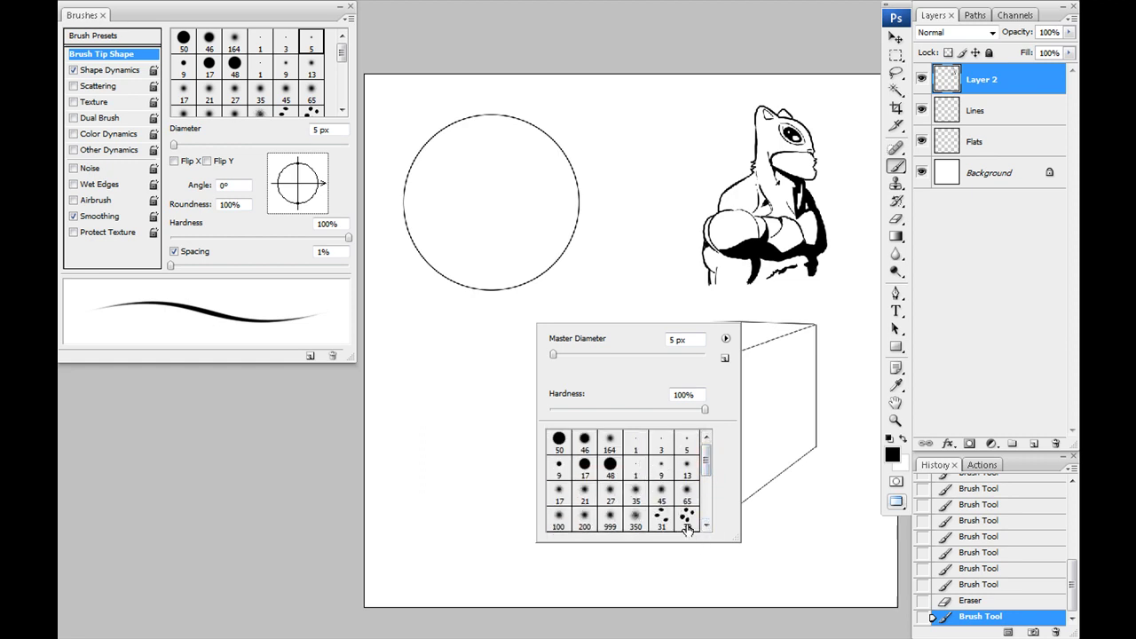
# Choose the 50 px hard round brush preset, paint a test stroke below the circle and undo it.
pyautogui.click(558, 444)
pyautogui.click(580, 443)
pyautogui.click(559, 444)
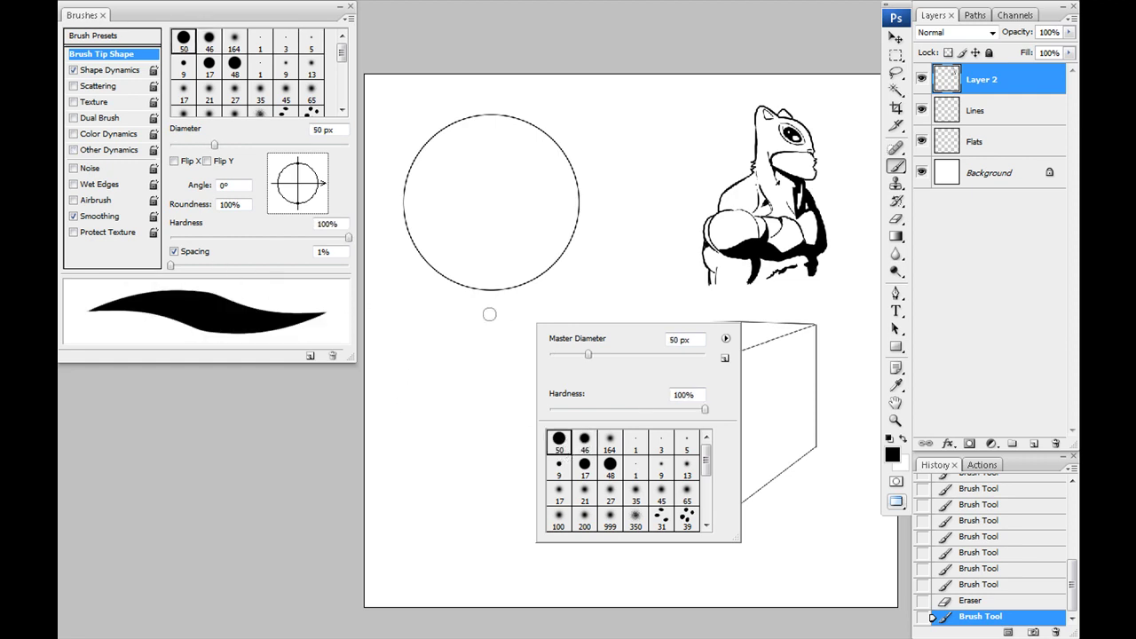
pyautogui.moveTo(485, 319)
pyautogui.mouseDown()
pyautogui.moveTo(481, 370)
pyautogui.moveTo(459, 357)
pyautogui.moveTo(445, 385)
pyautogui.moveTo(450, 451)
pyautogui.moveTo(455, 477)
pyautogui.moveTo(478, 491)
pyautogui.moveTo(492, 421)
pyautogui.moveTo(515, 388)
pyautogui.moveTo(515, 507)
pyautogui.mouseUp()
pyautogui.hotkey('ctrl', 'z')
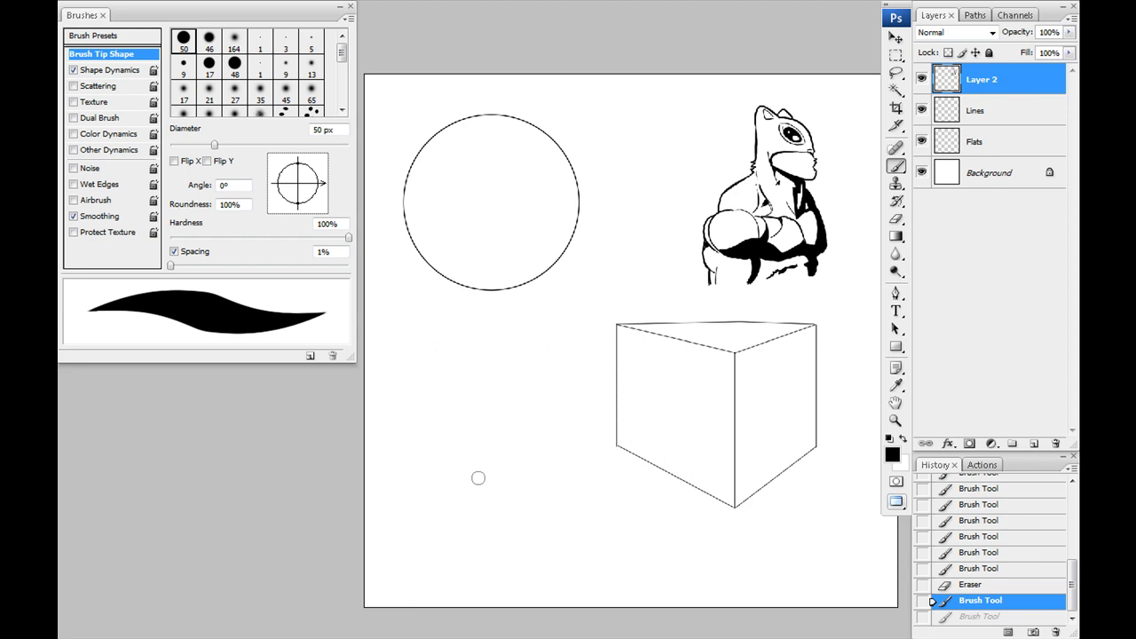
# Choose the 46 px brush preset, paint a short test stroke below the circle and undo it.
pyautogui.rightClick(477, 479)
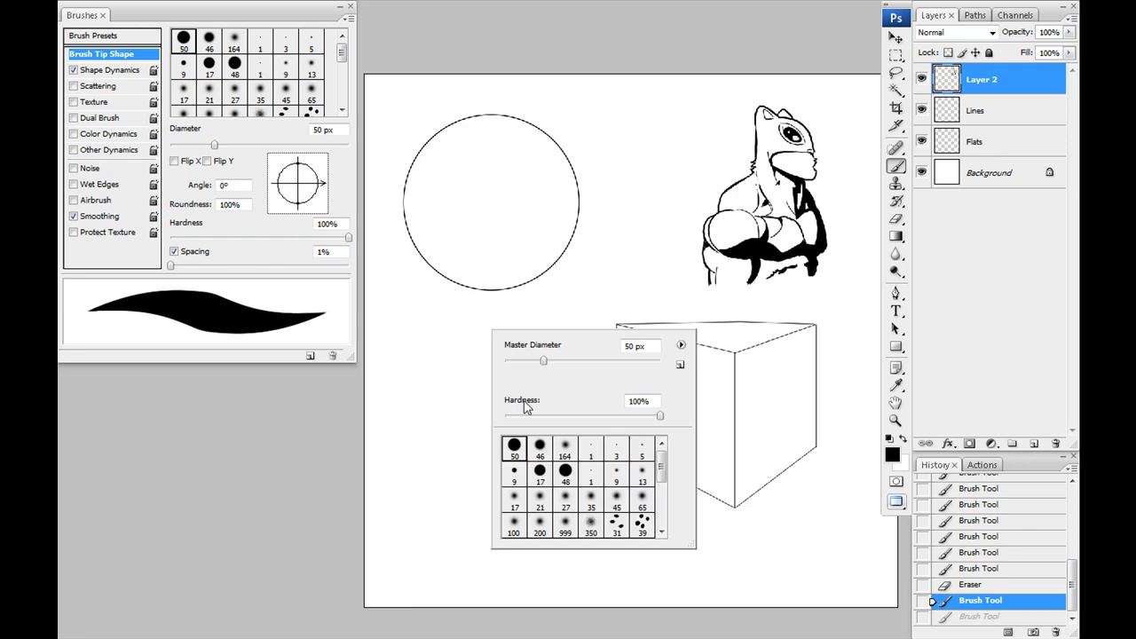
pyautogui.click(539, 450)
pyautogui.moveTo(432, 379)
pyautogui.mouseDown()
pyautogui.moveTo(466, 442)
pyautogui.moveTo(475, 503)
pyautogui.moveTo(423, 461)
pyautogui.mouseUp()
pyautogui.hotkey('ctrl', 'z')
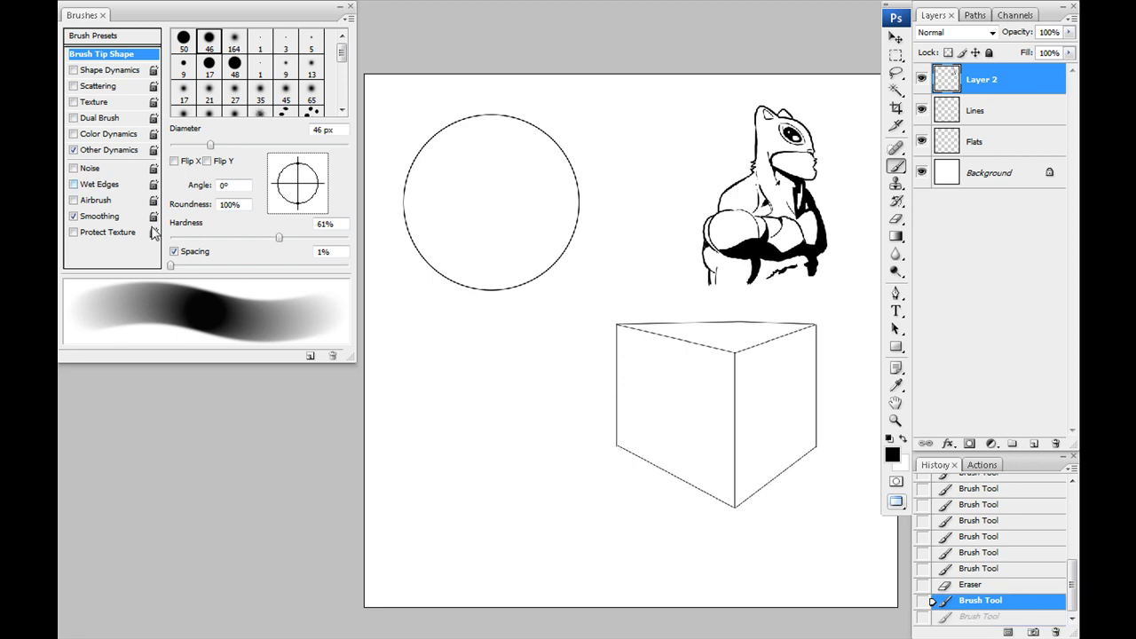
# Set the spacing of the 46 px brush tip to 25%.
pyautogui.moveTo(171, 265); pyautogui.dragTo(181, 266)
pyautogui.moveTo(339, 252); pyautogui.dragTo(300, 247)
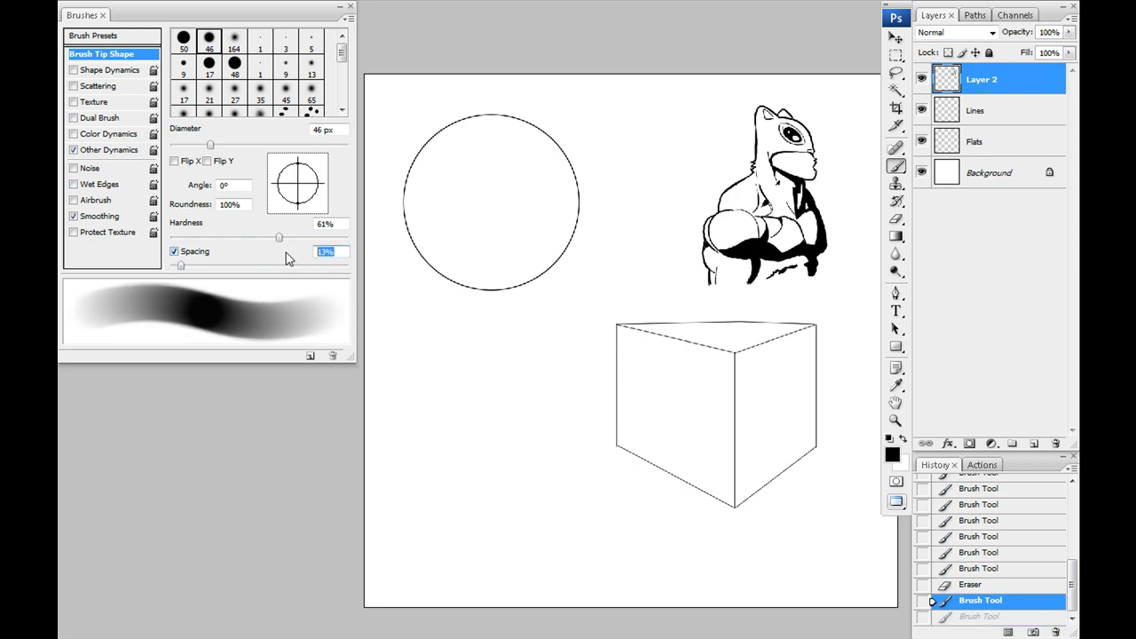
pyautogui.write('25')
pyautogui.press('Return')
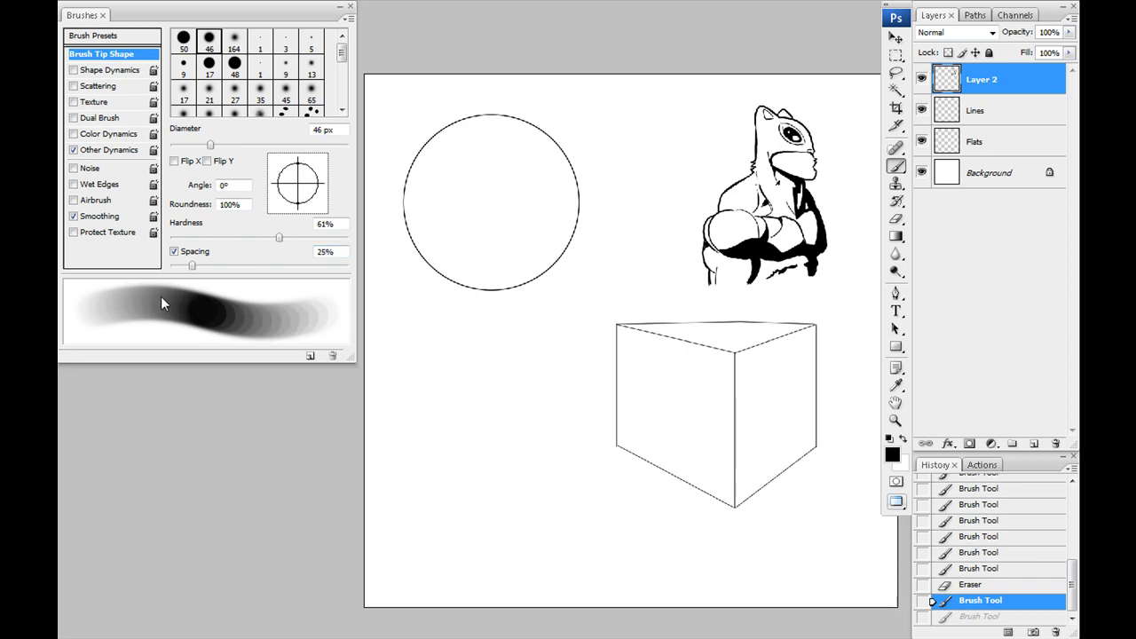
# Enlarge the brush tip to 250 px and check its Other Dynamics settings.
pyautogui.press(']')
pyautogui.press(']')
pyautogui.press(']')
pyautogui.press(']')
pyautogui.press(']')
pyautogui.press(']')
pyautogui.press(']')
pyautogui.press(']')
pyautogui.press(']')
pyautogui.press(']')
pyautogui.press(']')
pyautogui.press(']')
pyautogui.press(']')
pyautogui.press(']')
pyautogui.press(']')
pyautogui.press(']')
pyautogui.press(']')
pyautogui.press(']')
pyautogui.click(108, 152)
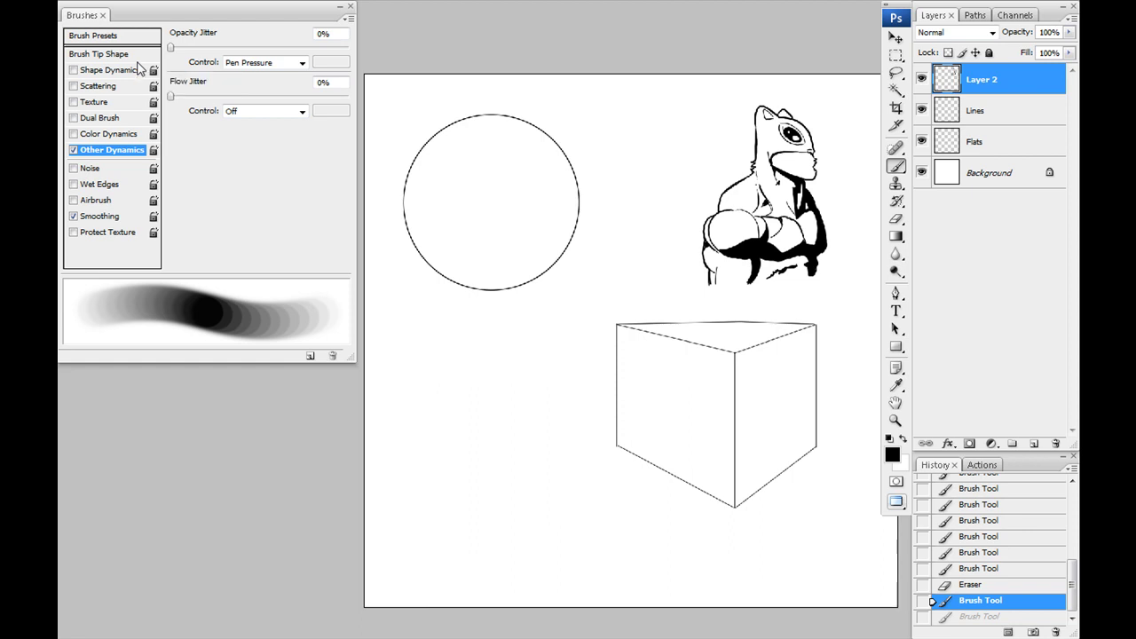
pyautogui.click(118, 55)
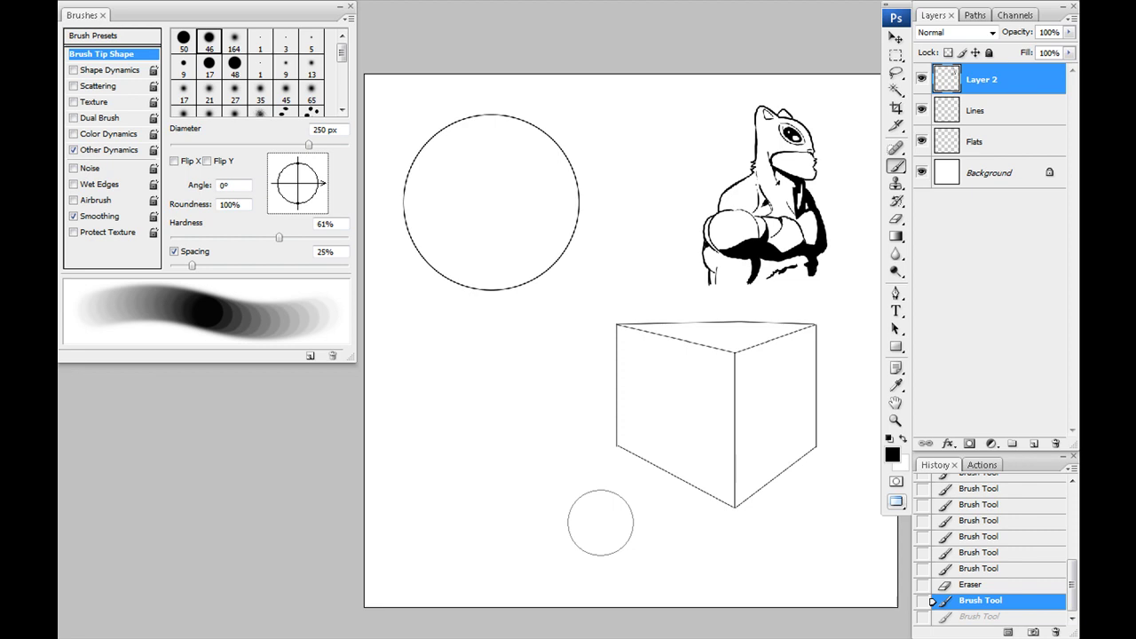
# Paint a large overlapping test stroke between the circle and the cube, and undo it.
pyautogui.moveTo(563, 367)
pyautogui.mouseDown()
pyautogui.moveTo(529, 396)
pyautogui.moveTo(487, 348)
pyautogui.moveTo(562, 407)
pyautogui.moveTo(518, 363)
pyautogui.moveTo(488, 410)
pyautogui.moveTo(591, 306)
pyautogui.moveTo(515, 389)
pyautogui.moveTo(665, 357)
pyautogui.moveTo(483, 414)
pyautogui.moveTo(612, 306)
pyautogui.moveTo(529, 393)
pyautogui.moveTo(663, 384)
pyautogui.moveTo(517, 303)
pyautogui.moveTo(643, 472)
pyautogui.moveTo(496, 435)
pyautogui.mouseUp()
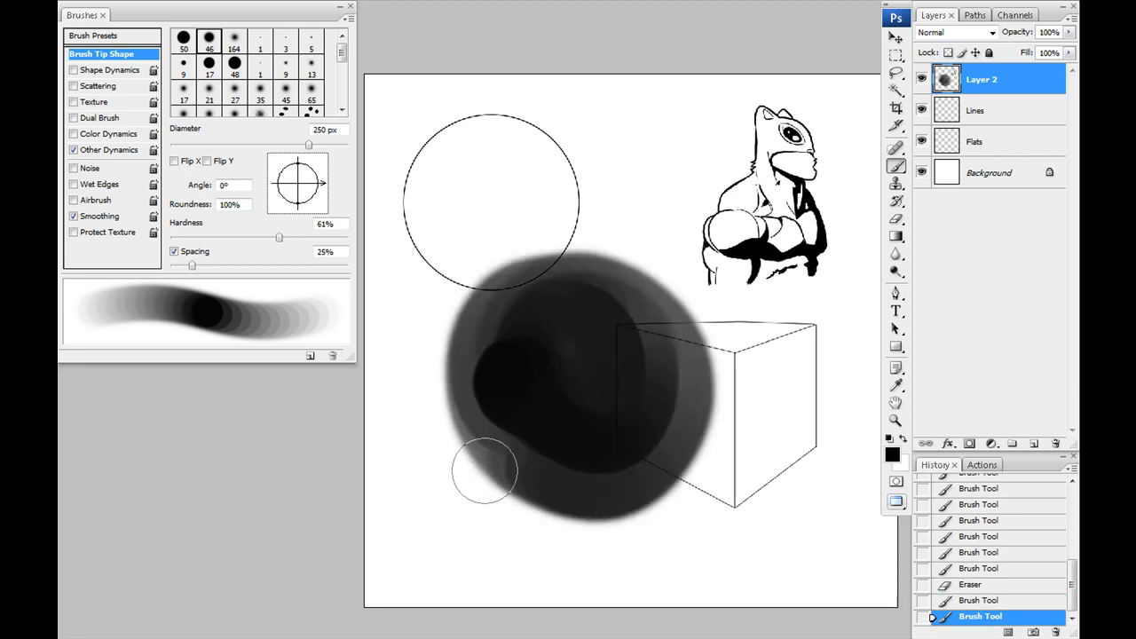
pyautogui.hotkey('ctrl', 'z')
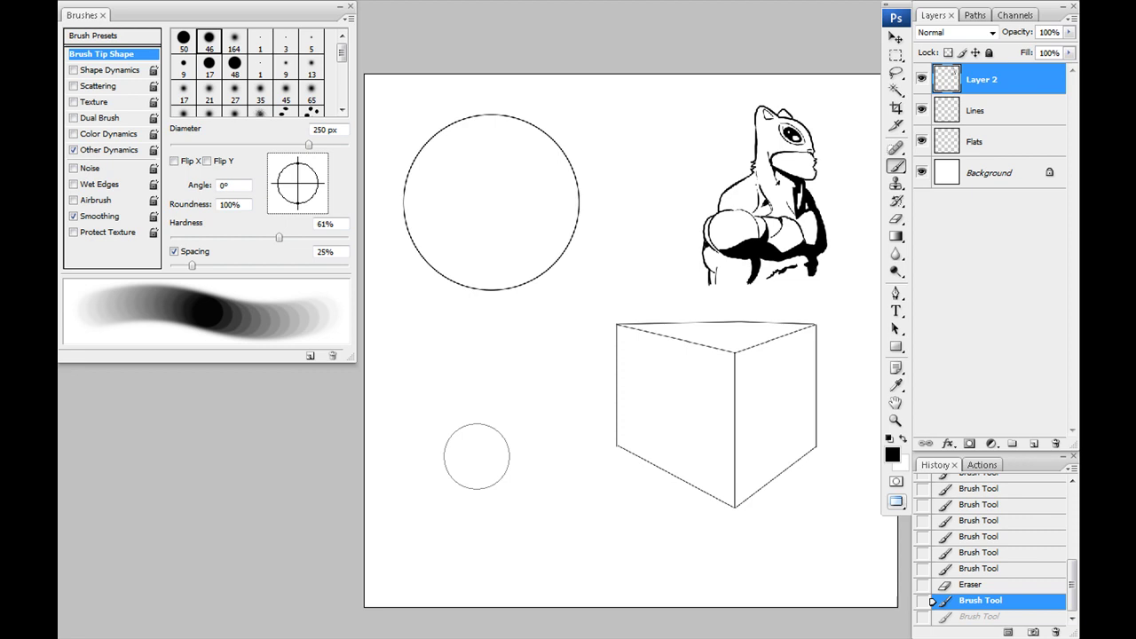
# Move Layer 2 below the Lines layer and merge Lines down into it.
pyautogui.moveTo(490, 229); pyautogui.dragTo(493, 300)
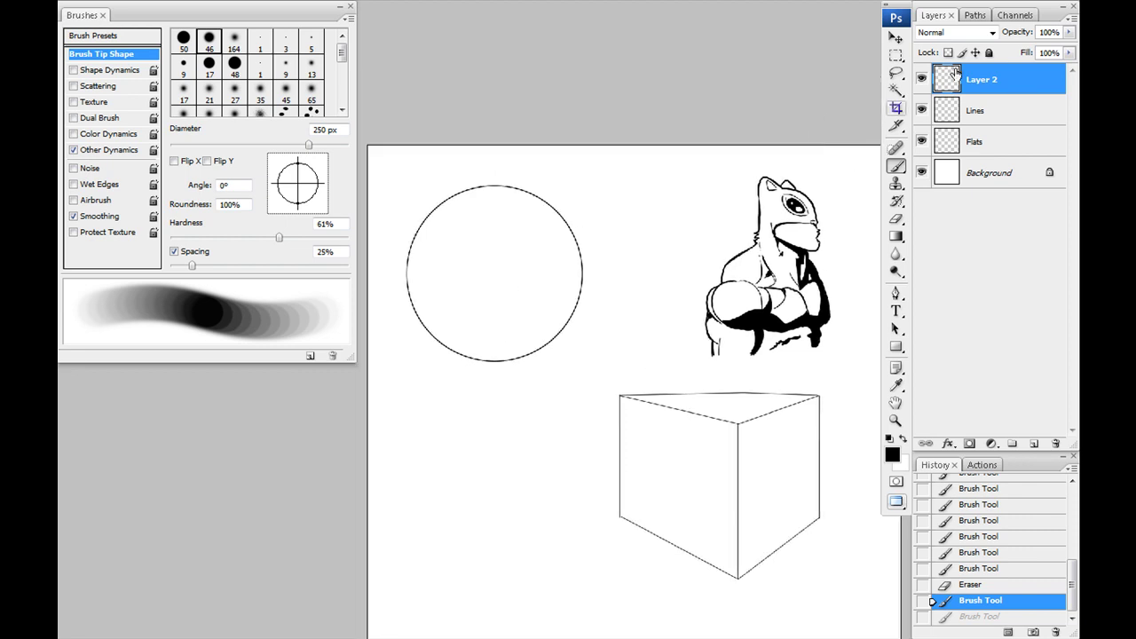
pyautogui.click(921, 79)
pyautogui.click(921, 79)
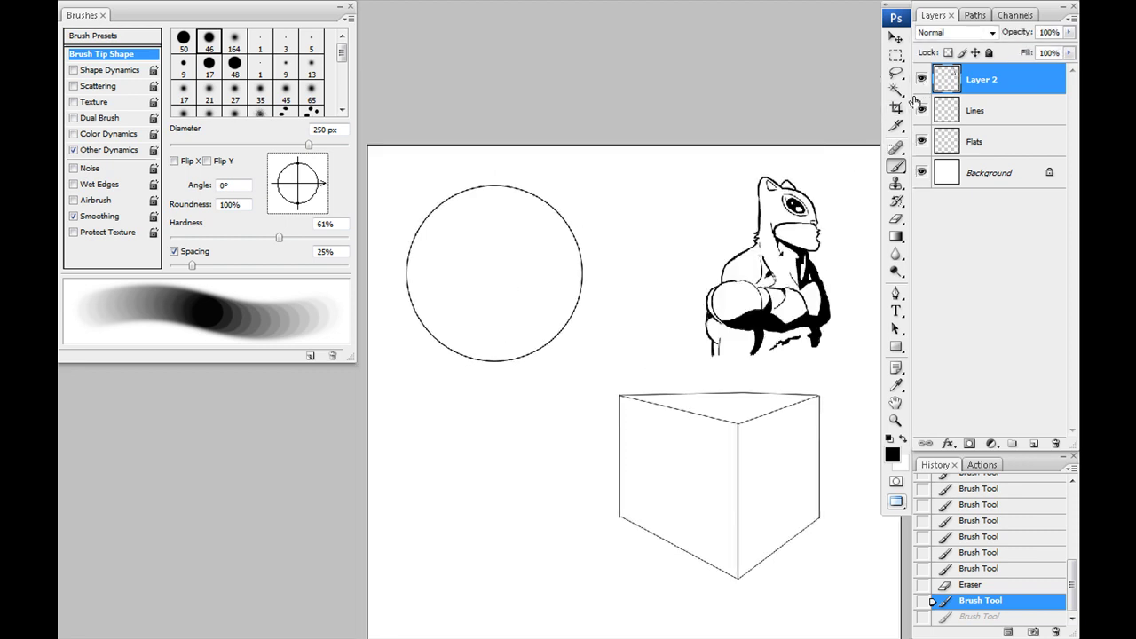
pyautogui.moveTo(982, 76); pyautogui.dragTo(985, 120)
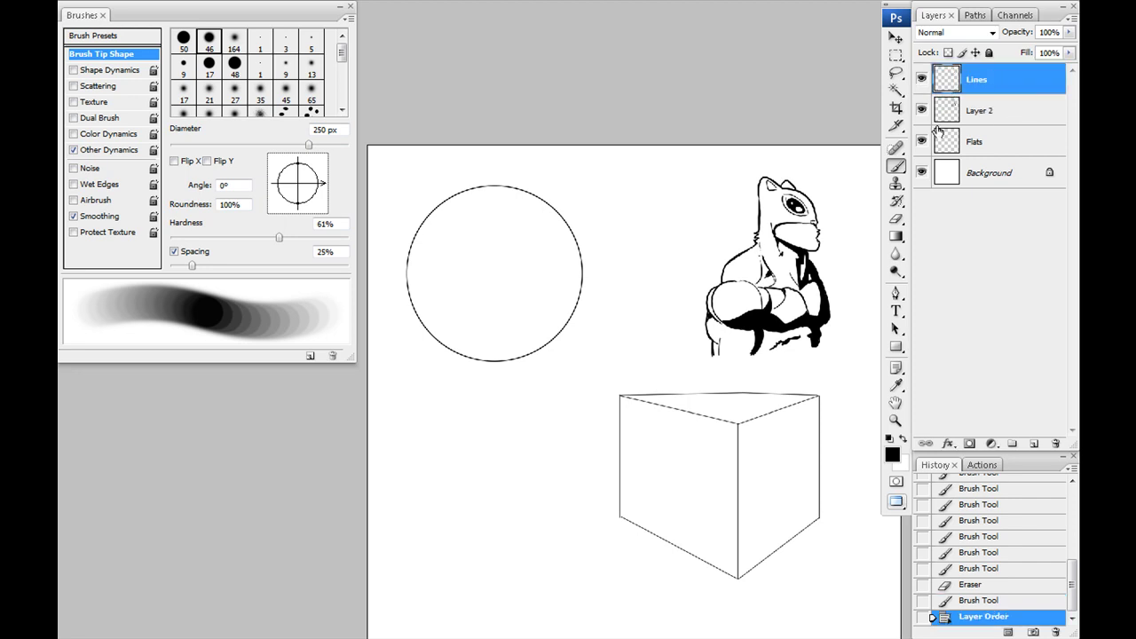
pyautogui.hotkey('ctrl', 'e')
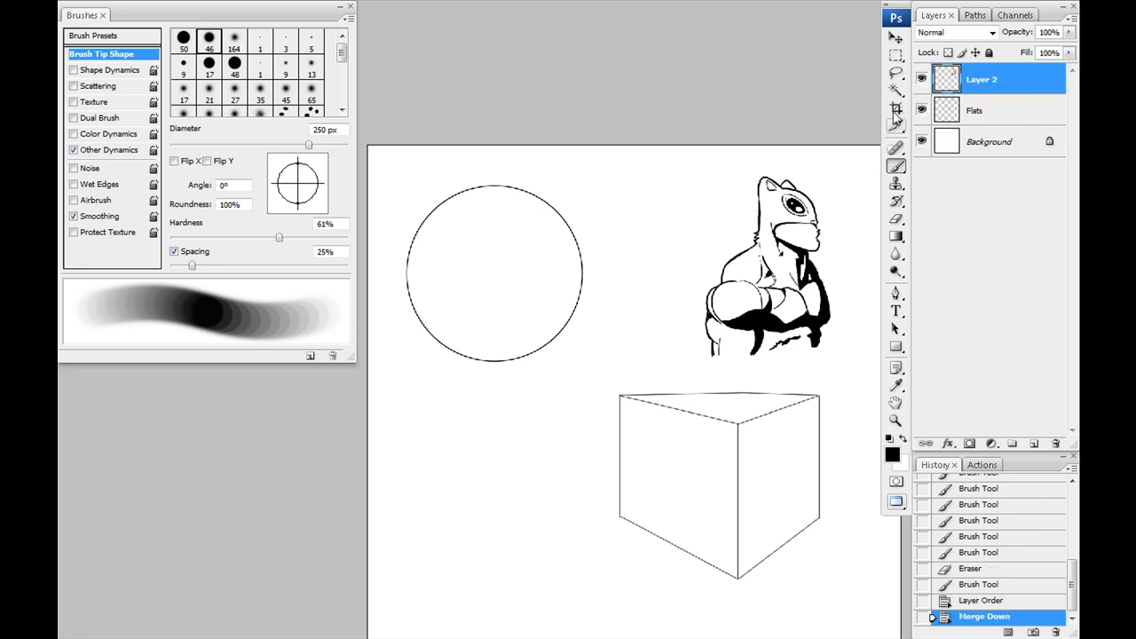
# Rename the merged layer to Lines and make the Flats layer active.
pyautogui.press('h')
pyautogui.press('b')
pyautogui.doubleClick(983, 81)
pyautogui.write('Lines')
pyautogui.press('Return')
pyautogui.click(983, 123)
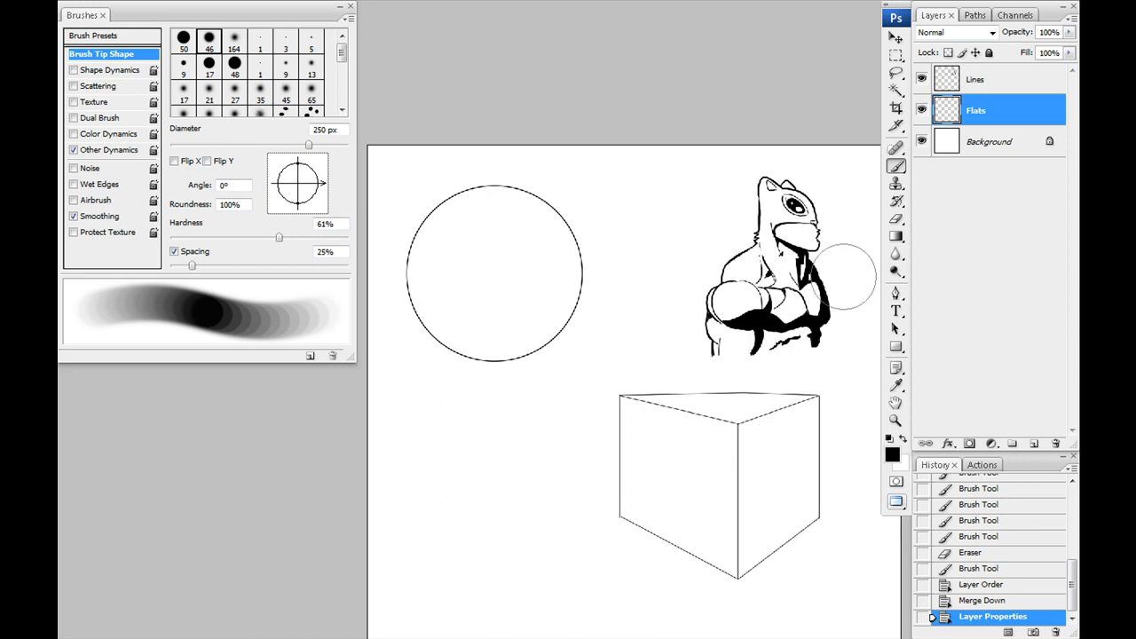
# Choose the 50 px hard round preset for the Brush tool.
pyautogui.moveTo(465, 406); pyautogui.dragTo(471, 433)
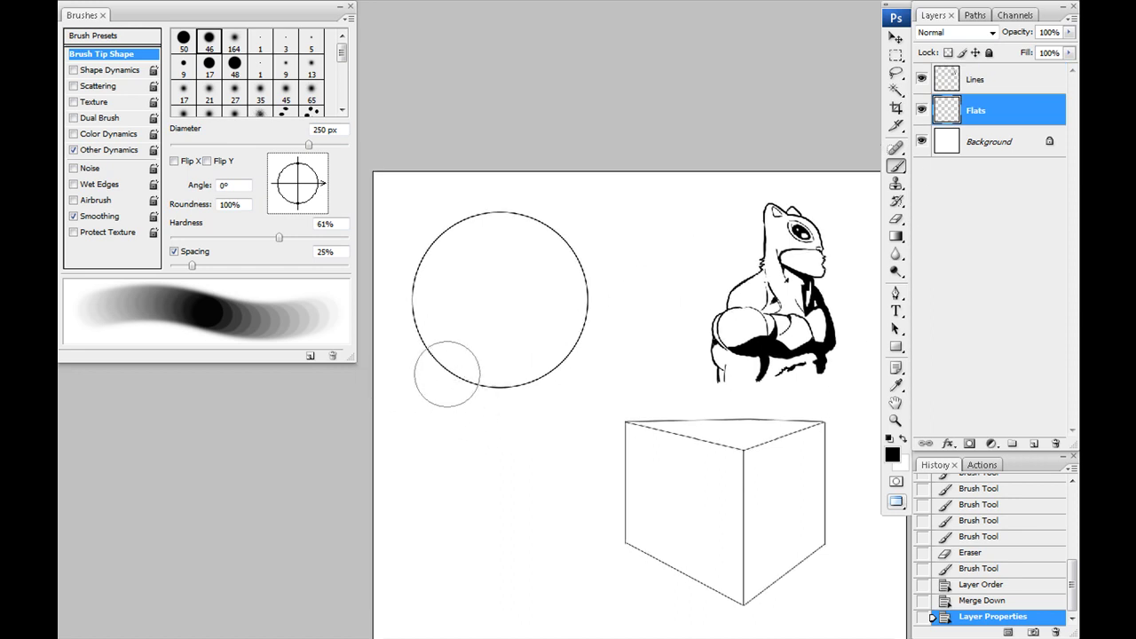
pyautogui.rightClick(459, 413)
pyautogui.click(480, 529)
pyautogui.moveTo(436, 355); pyautogui.dragTo(417, 370)
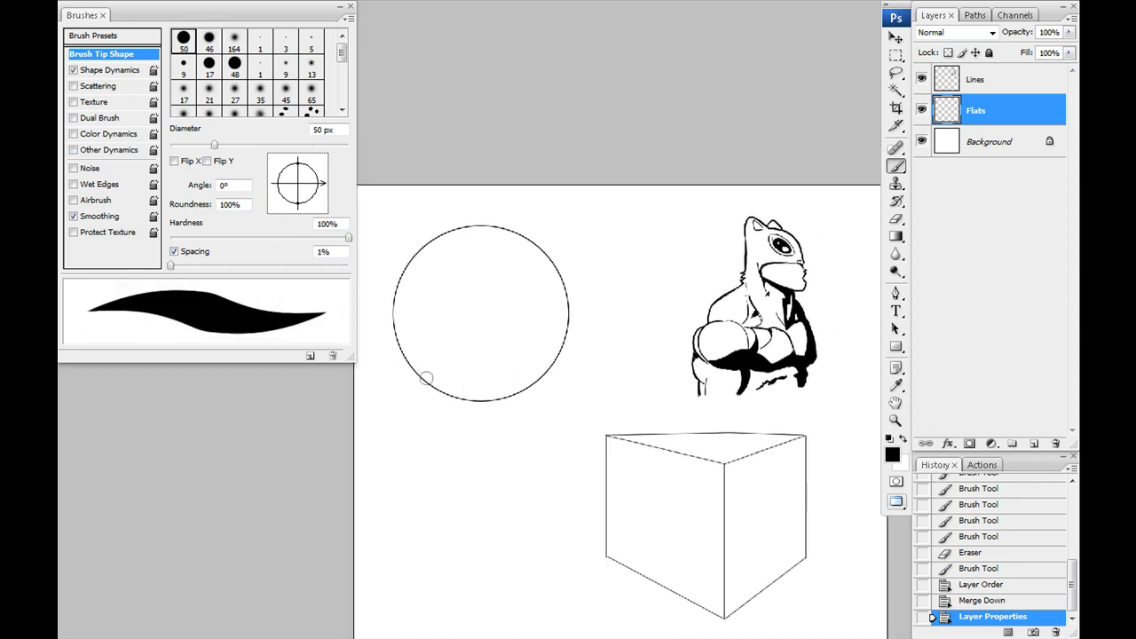
# Draw a thick vertical stroke with an enlarged Pencil tool between the circle and the character on the Flats layer.
pyautogui.click(897, 169)
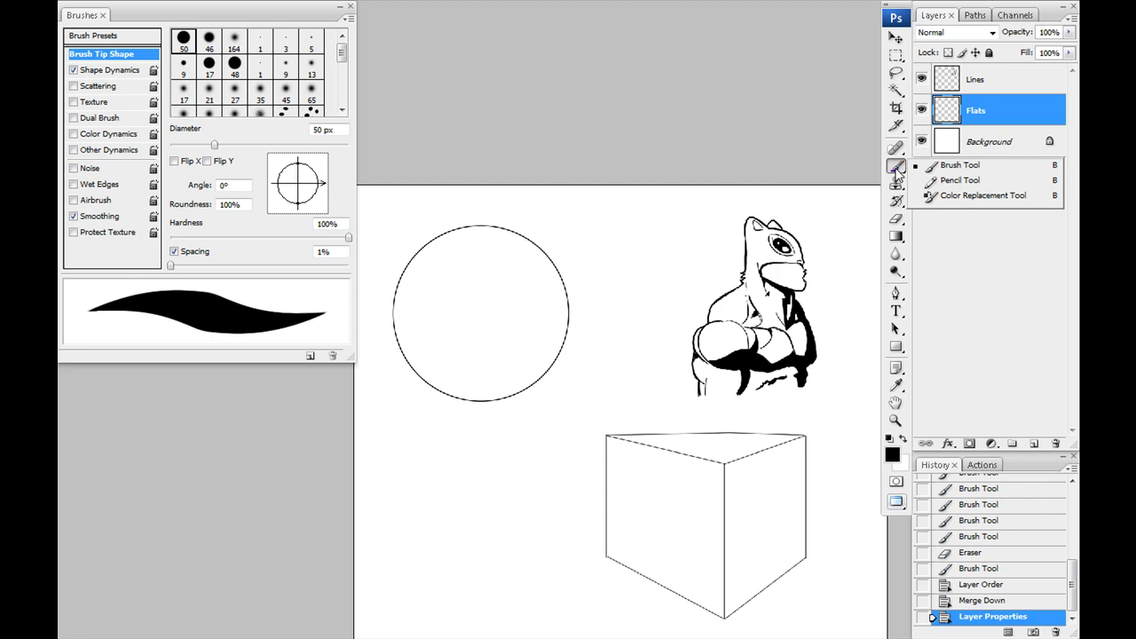
pyautogui.click(940, 181)
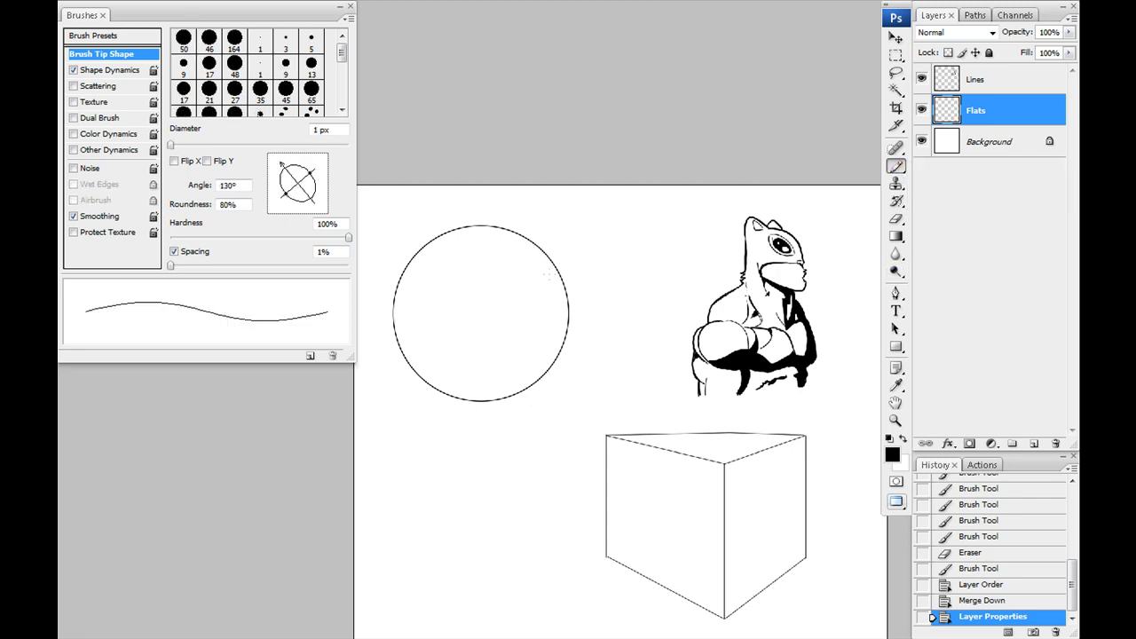
pyautogui.hotkey('ctrl', '+')
pyautogui.hotkey('ctrl', '+')
pyautogui.moveTo(637, 321); pyautogui.dragTo(575, 400)
pyautogui.press(']')
pyautogui.press(']')
pyautogui.press(']')
pyautogui.press(']')
pyautogui.press(']')
pyautogui.press(']')
pyautogui.press(']')
pyautogui.press(']')
pyautogui.press(']')
pyautogui.press(']')
pyautogui.press(']')
pyautogui.press(']')
pyautogui.press(']')
pyautogui.moveTo(654, 147); pyautogui.dragTo(654, 522)
# Paint a matching vertical stroke beside the pencil stroke using the Brush tool at 50 px.
pyautogui.moveTo(898, 170); pyautogui.dragTo(967, 165)
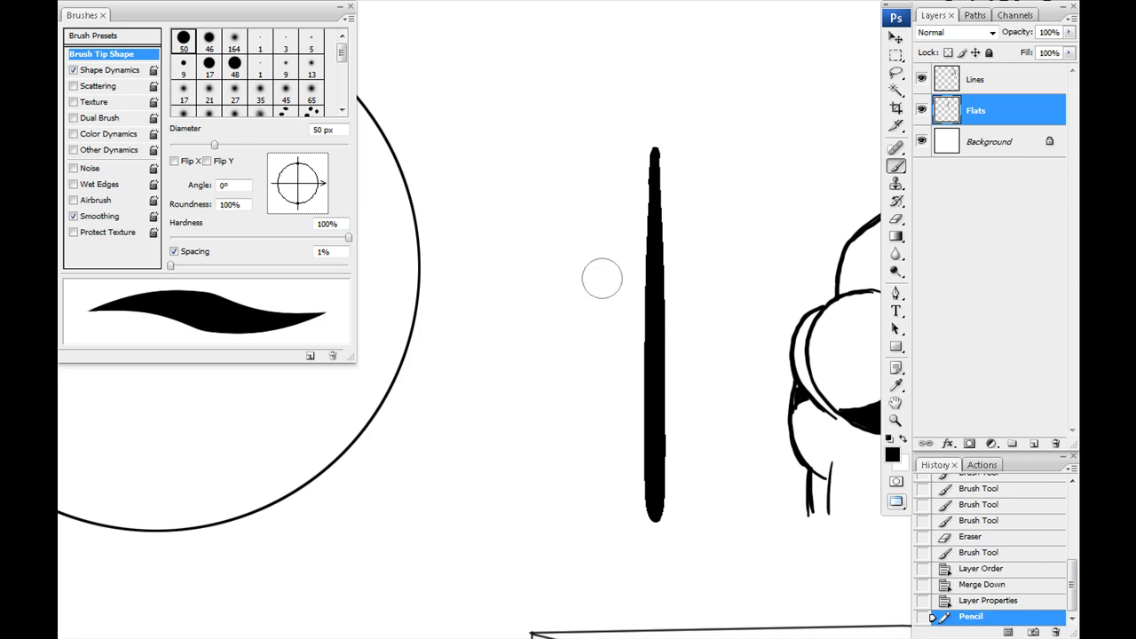
pyautogui.click(896, 167)
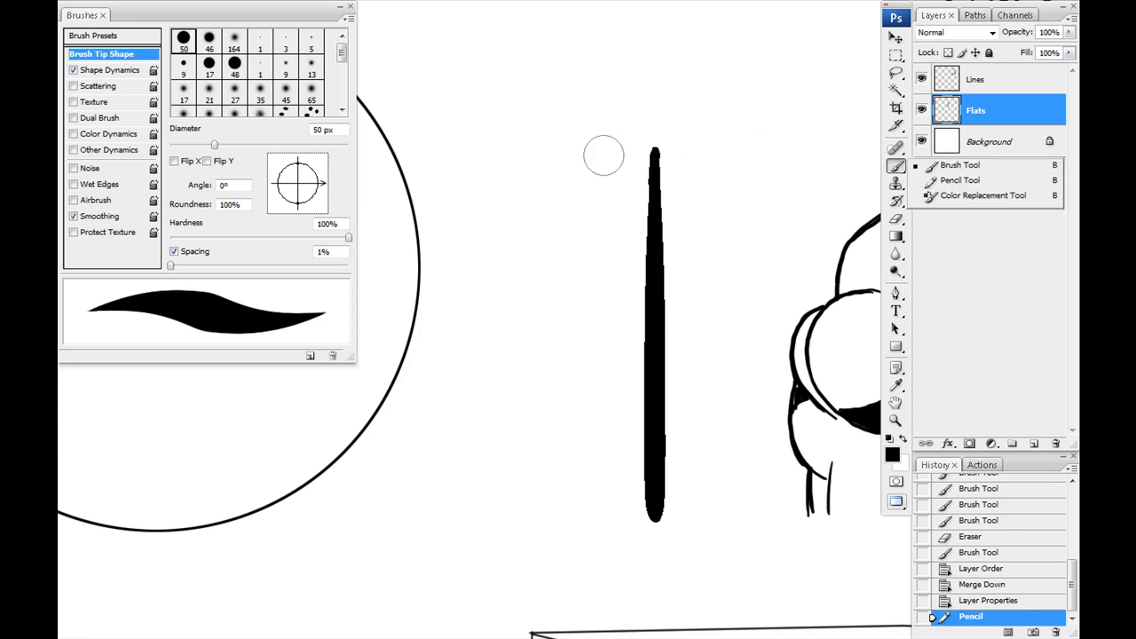
pyautogui.moveTo(590, 160); pyautogui.dragTo(590, 543)
# Lasso a small freehand area across the right edge of the Brush stroke, and clear the selection.
pyautogui.hotkey('ctrl', '+')
pyautogui.hotkey('ctrl', '+')
pyautogui.press('space')
pyautogui.moveTo(710, 448); pyautogui.dragTo(514, 499)
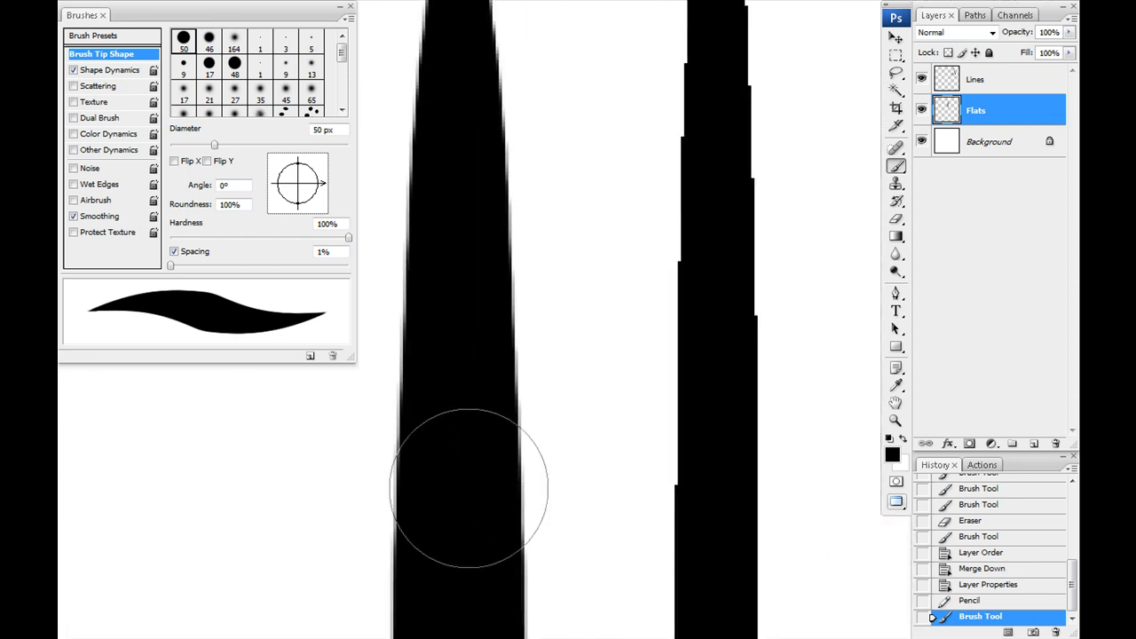
pyautogui.press('w')
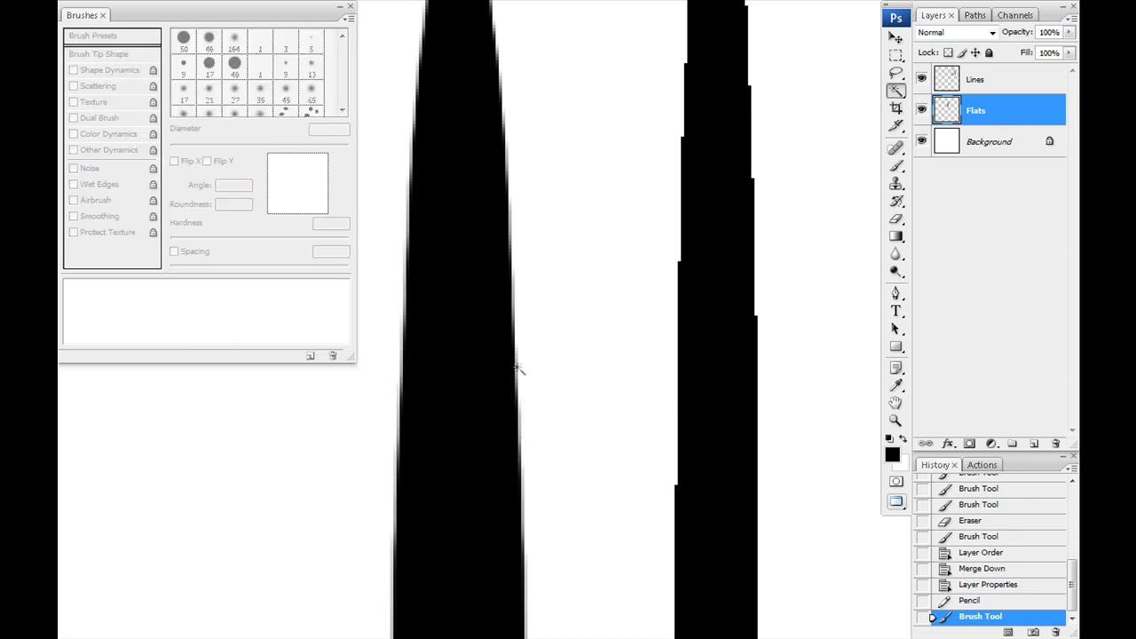
pyautogui.press('l')
pyautogui.moveTo(566, 364)
pyautogui.mouseDown()
pyautogui.moveTo(628, 434)
pyautogui.moveTo(535, 355)
pyautogui.mouseUp()
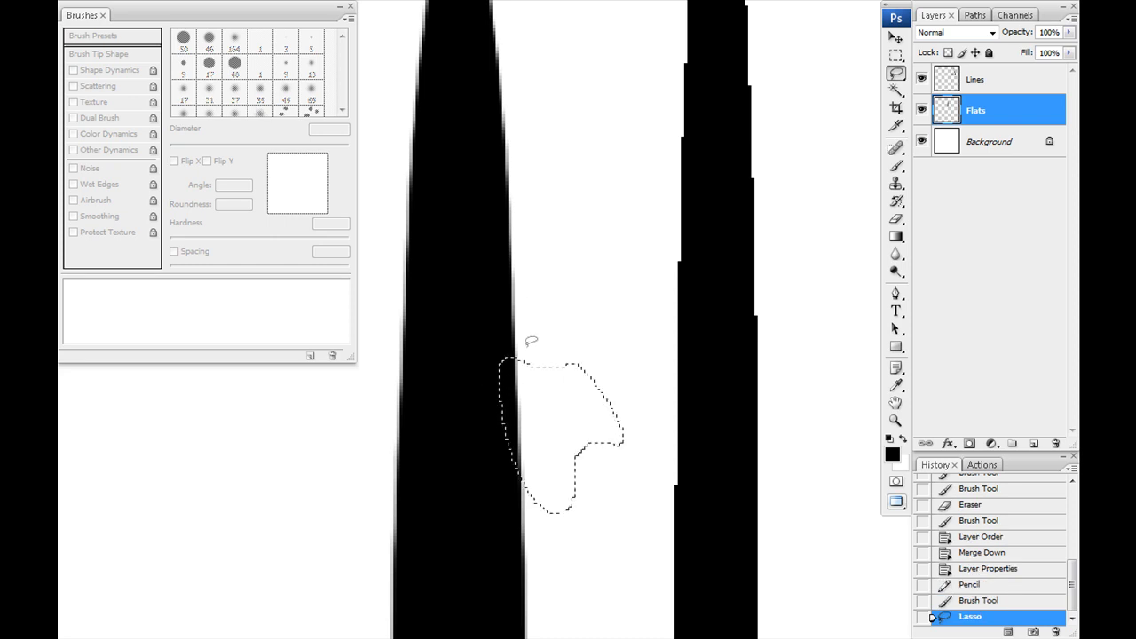
pyautogui.hotkey('ctrl', 'd')
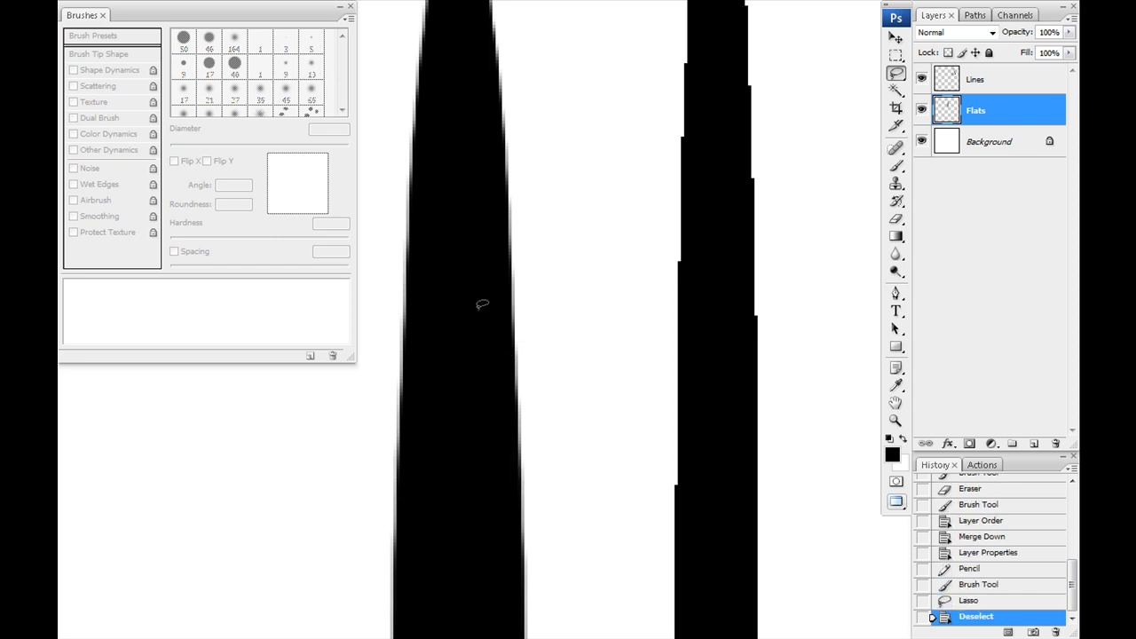
# Select the Brush stroke with the Magic Wand and inspect its selected edge up close.
pyautogui.press('w')
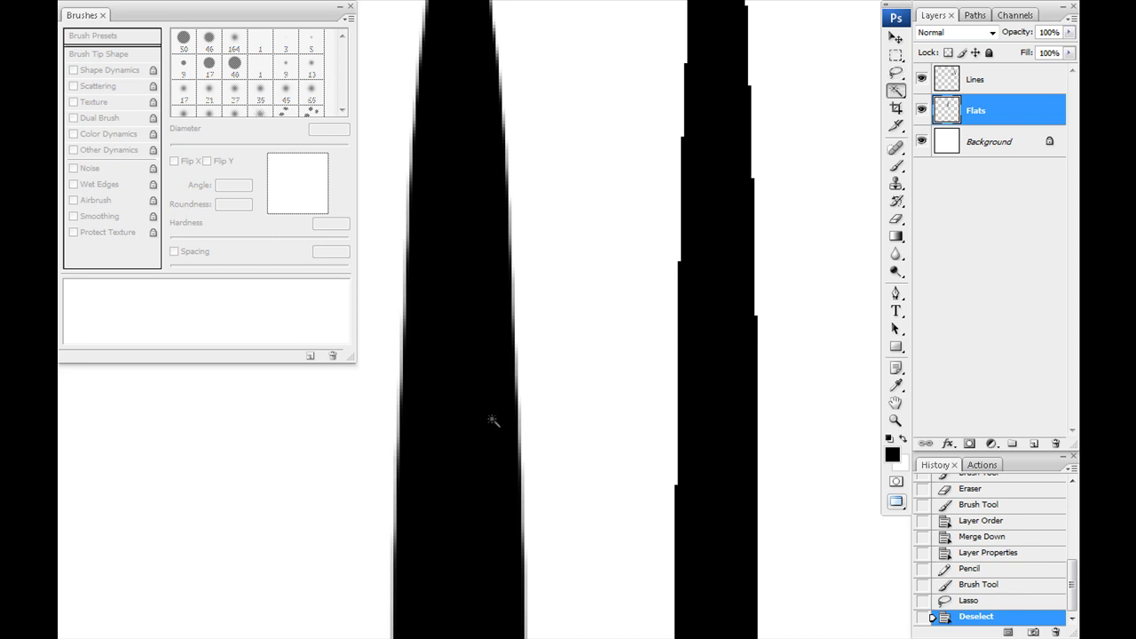
pyautogui.click(451, 390)
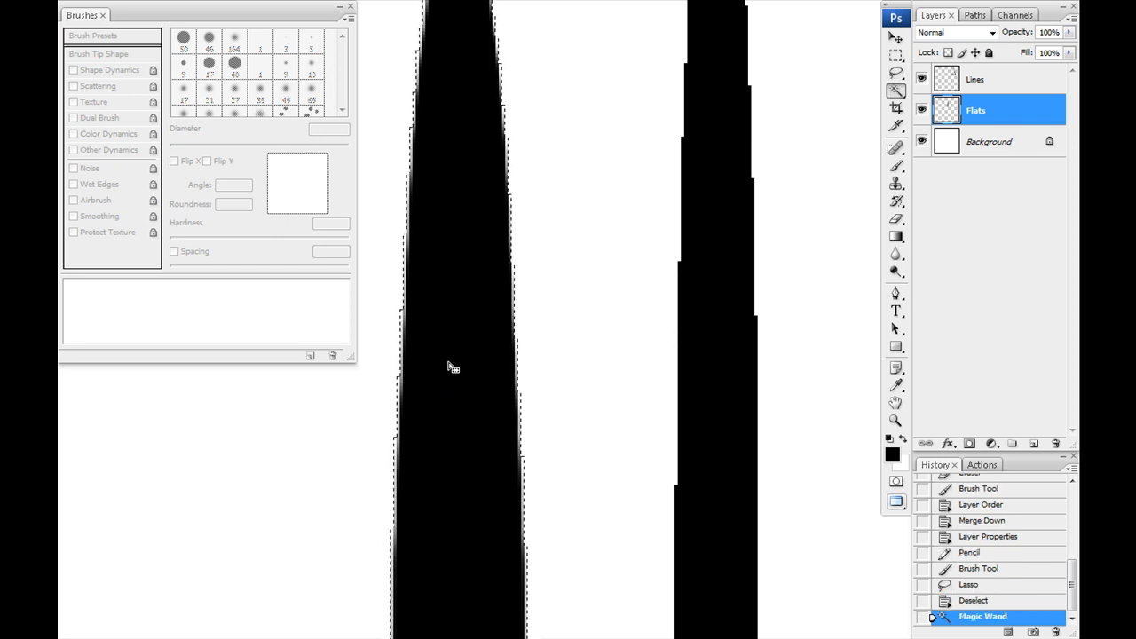
pyautogui.hotkey('ctrl', '+')
pyautogui.hotkey('ctrl', '+')
pyautogui.hotkey('ctrl', '+')
# Select the Pencil stroke with the Magic Wand, compare its edge with the Brush stroke's, and deselect.
pyautogui.moveTo(435, 487); pyautogui.dragTo(589, 451)
pyautogui.click(603, 458)
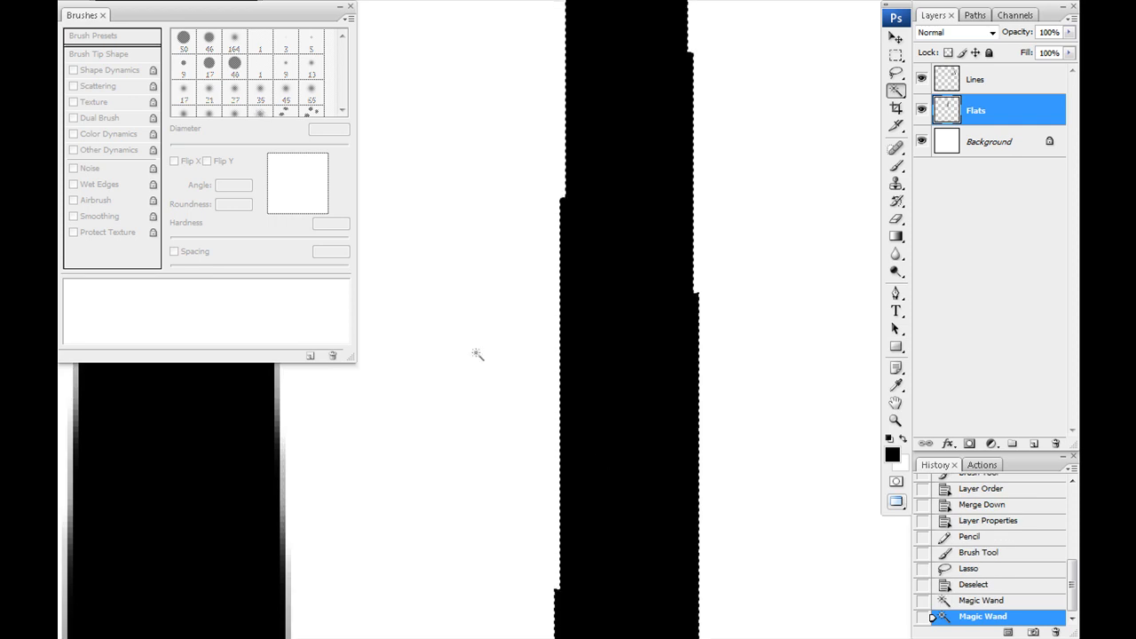
pyautogui.hotkey('ctrl', '-')
pyautogui.scroll(-3, 477, 355)
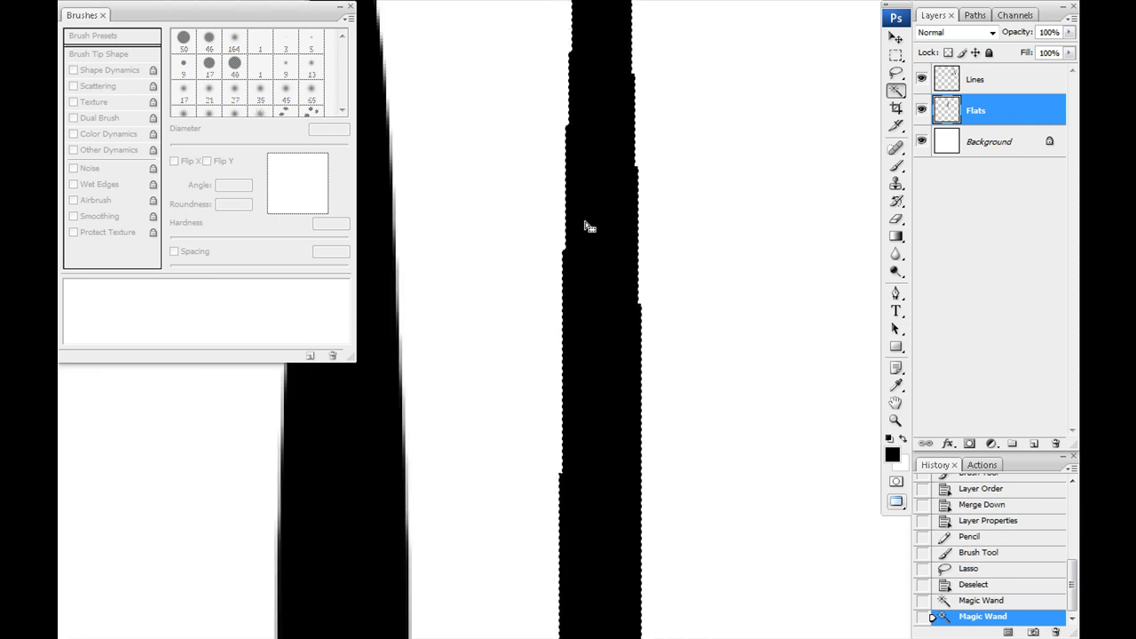
pyautogui.scroll(-5, 585, 252)
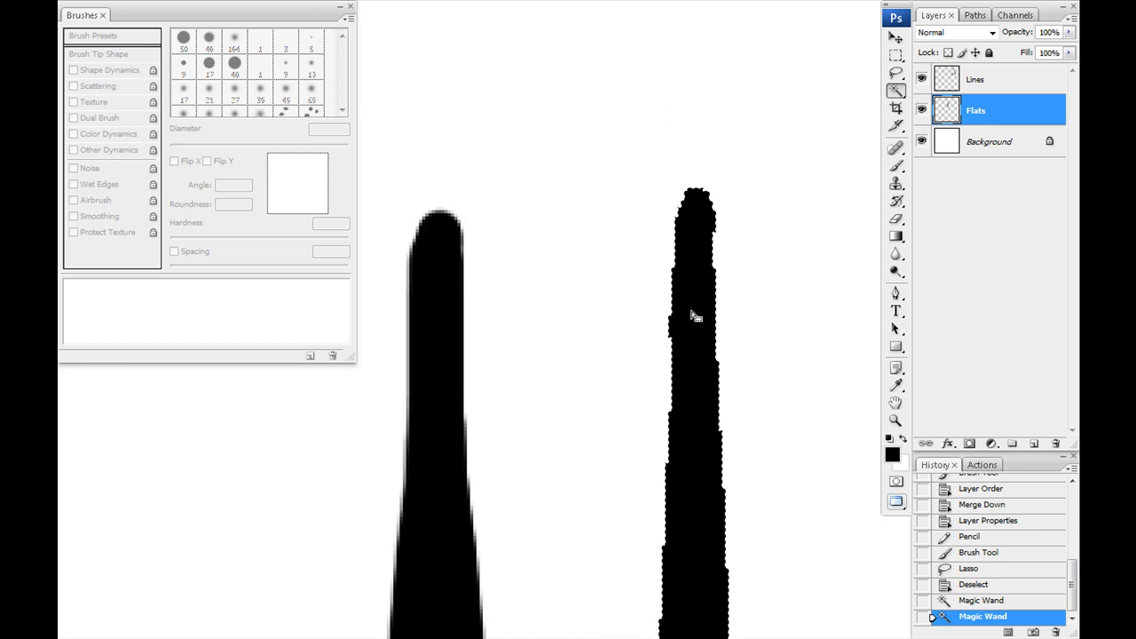
pyautogui.hotkey('ctrl', 'd')
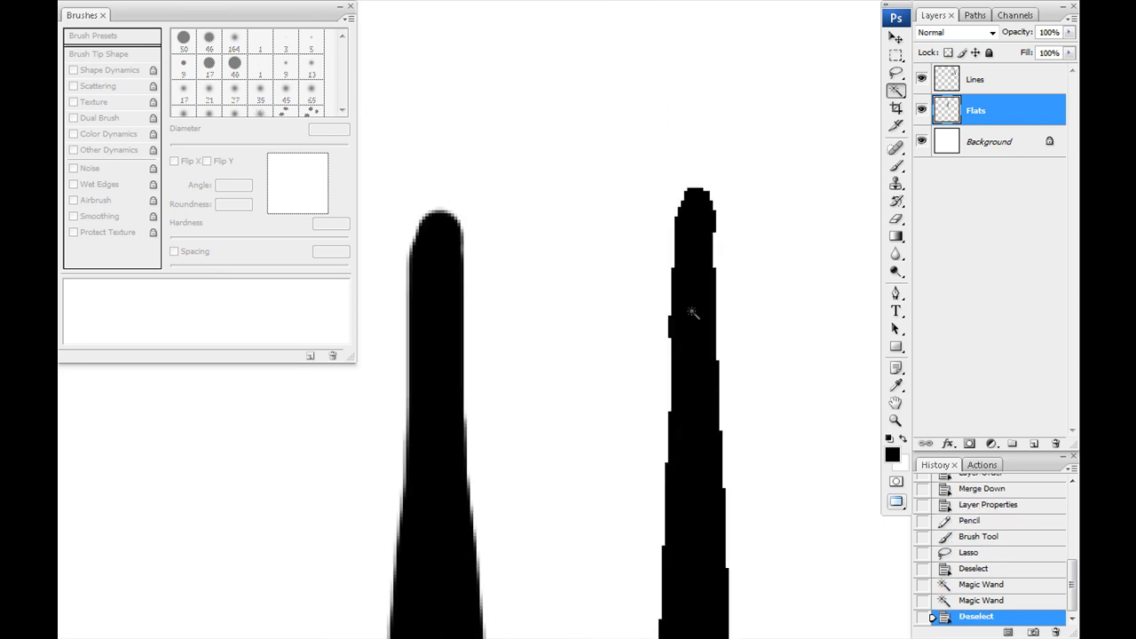
# Clear the Pencil and Brush test strokes from the whole Flats layer and deselect.
pyautogui.hotkey('ctrl', '-')
pyautogui.hotkey('ctrl', '-')
pyautogui.hotkey('ctrl', '-')
pyautogui.hotkey('ctrl', '-')
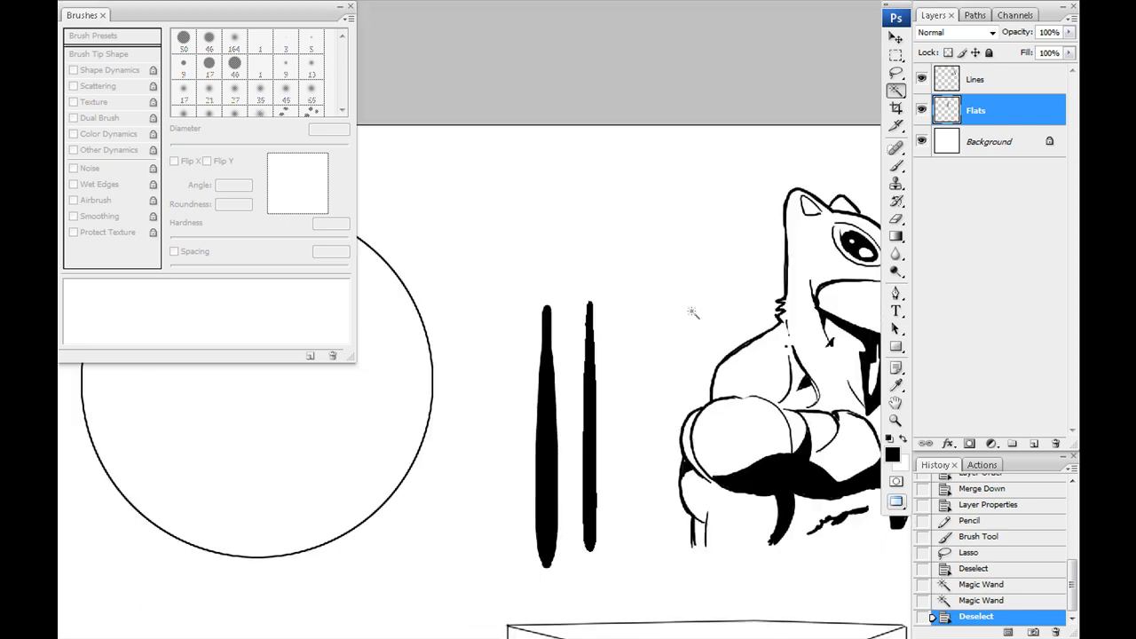
pyautogui.moveTo(691, 312); pyautogui.dragTo(849, 294)
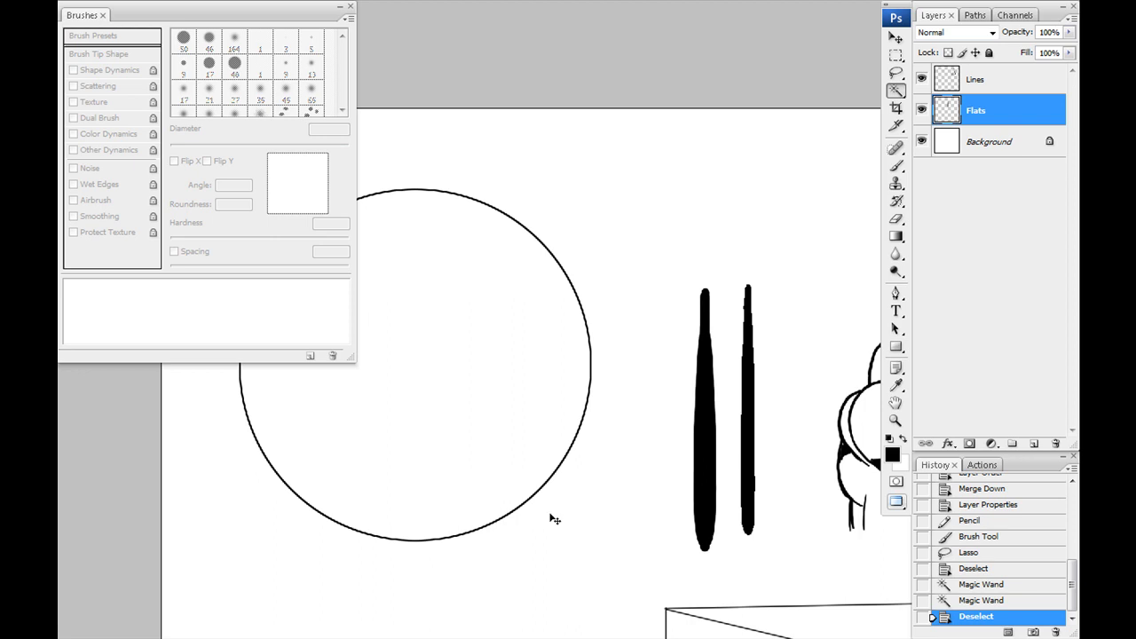
pyautogui.hotkey('ctrl', 'a')
pyautogui.press('Delete')
pyautogui.hotkey('ctrl', 'd')
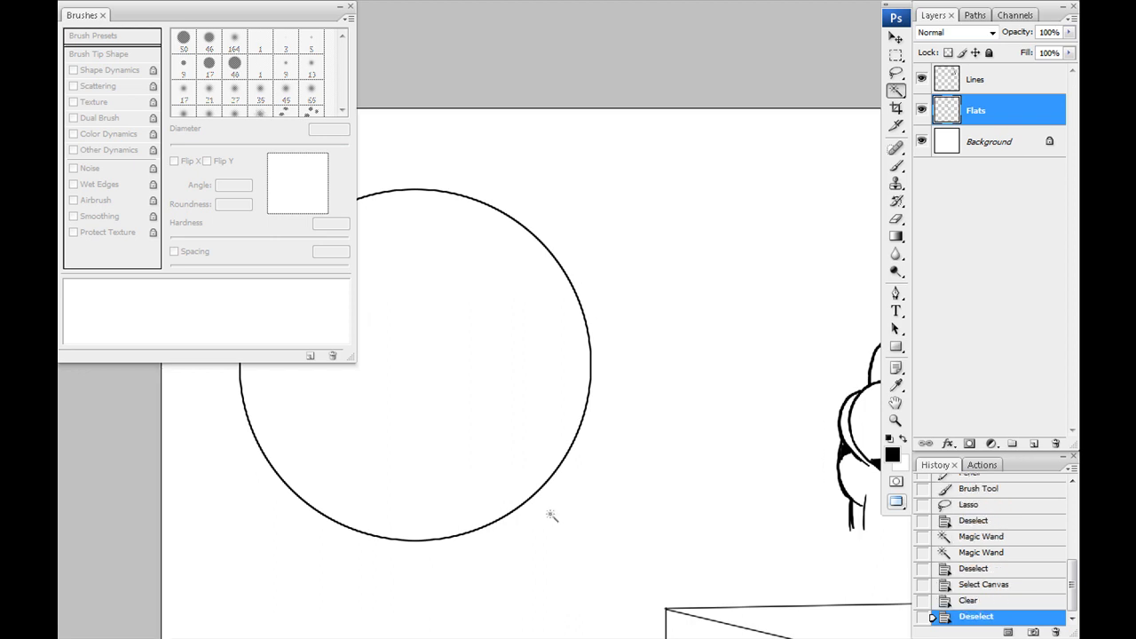
pyautogui.moveTo(424, 434); pyautogui.dragTo(529, 429)
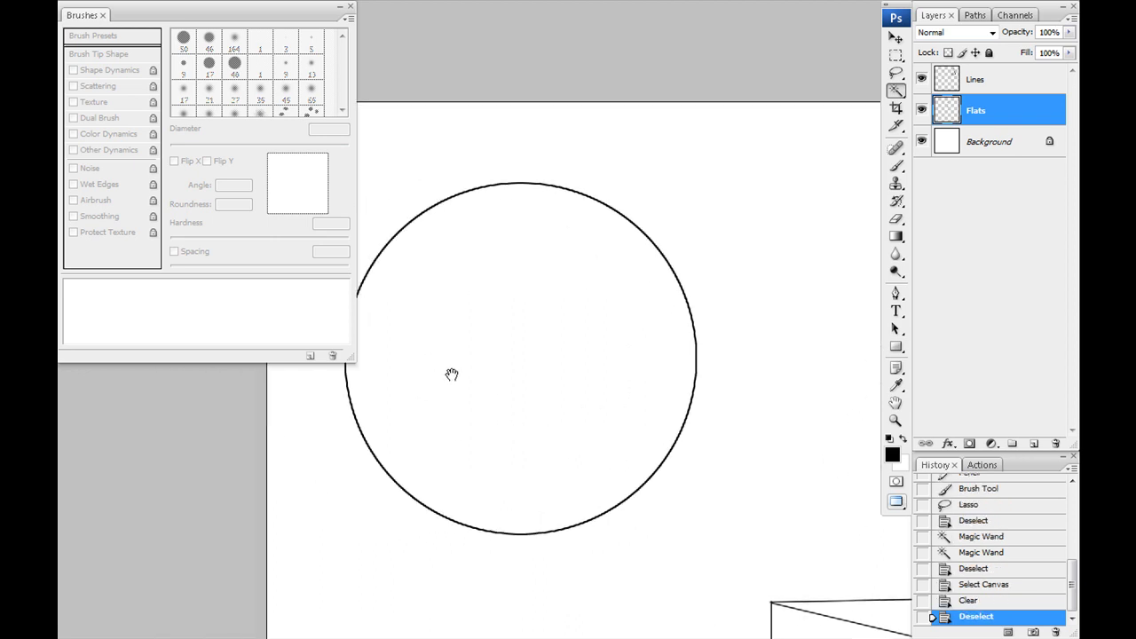
pyautogui.moveTo(451, 373); pyautogui.dragTo(485, 370)
pyautogui.click(506, 347)
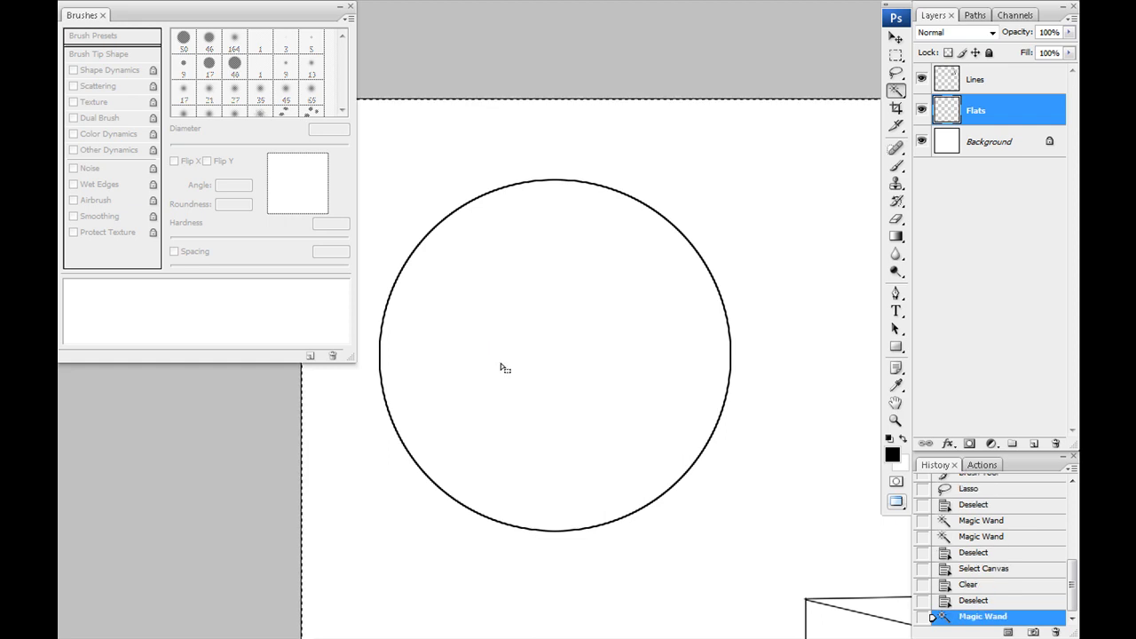
pyautogui.hotkey('ctrl', 'd')
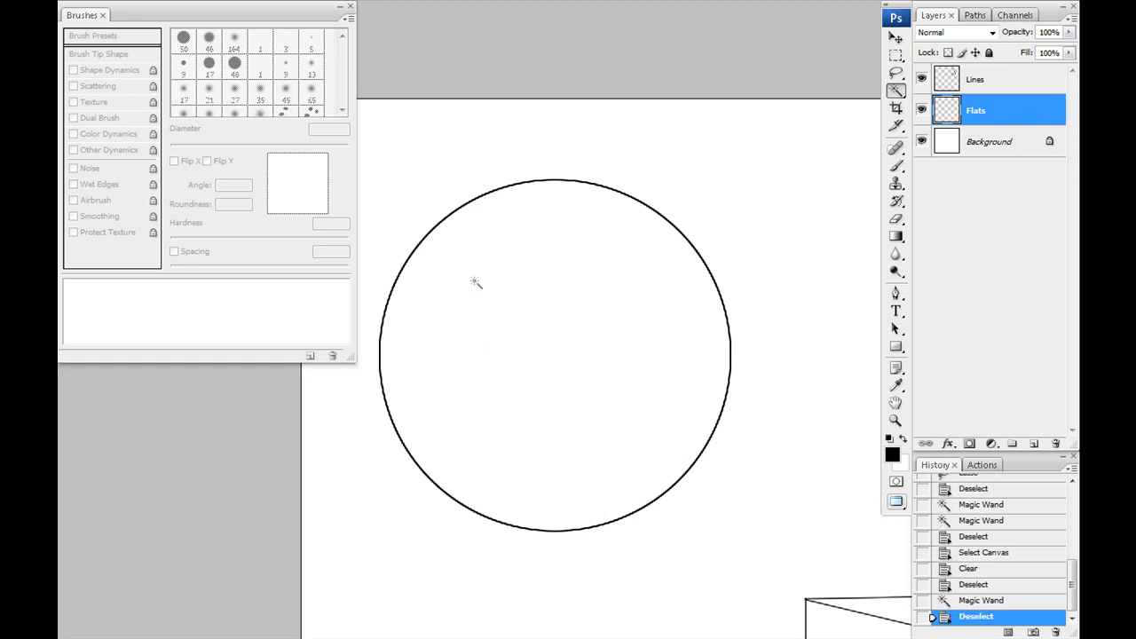
# Select the inside of the large circle with the Magic Wand, fill it with muted reddish brown (8a5b5b) on the Flats layer, and deselect.
pyautogui.moveTo(631, 315); pyautogui.dragTo(646, 341)
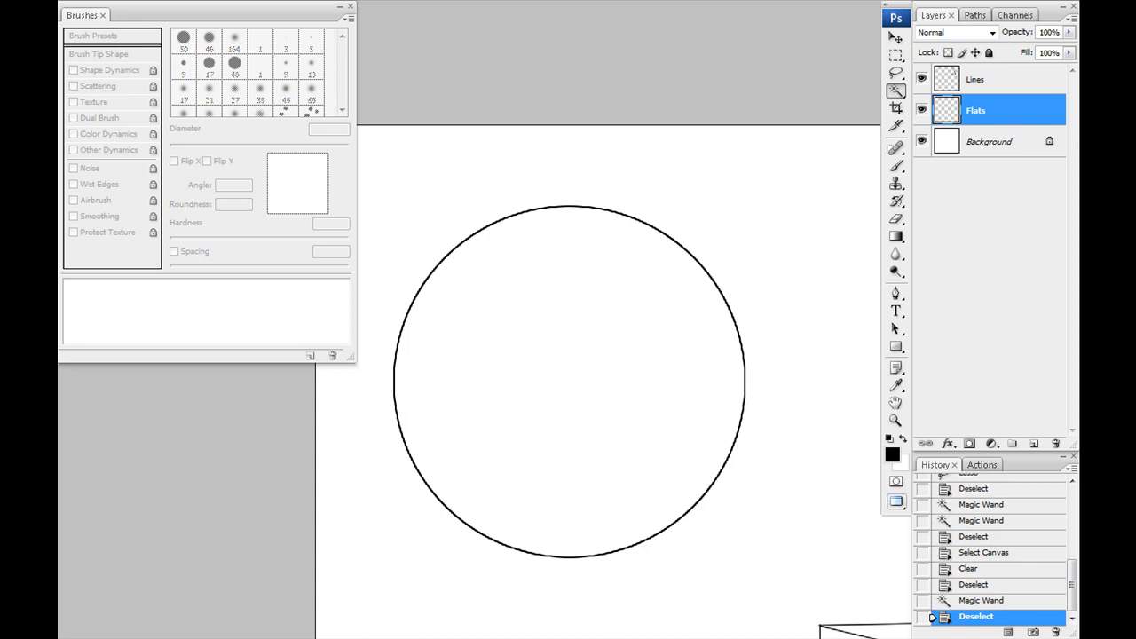
pyautogui.click(477, 381)
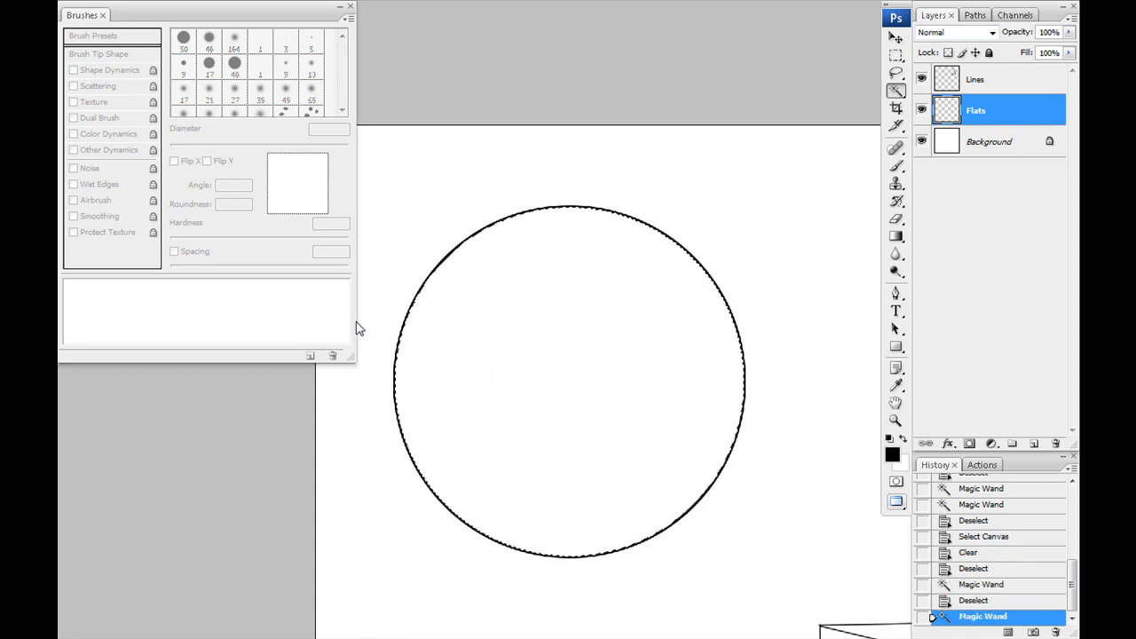
pyautogui.press('i')
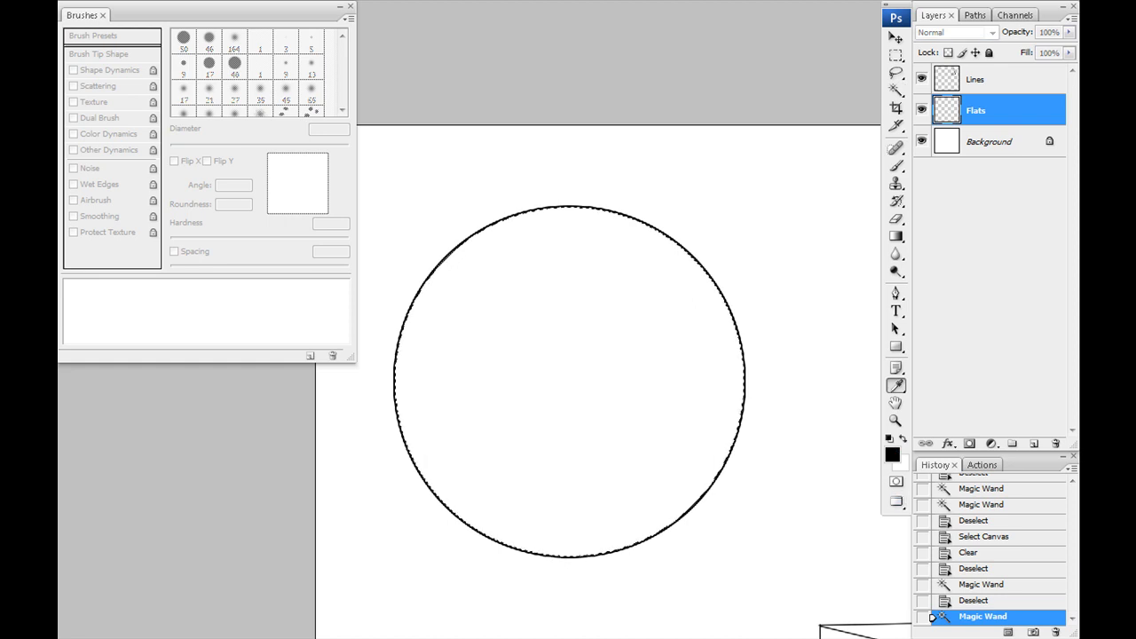
pyautogui.press('w')
pyautogui.hotkey('alt', 'BackSpace')
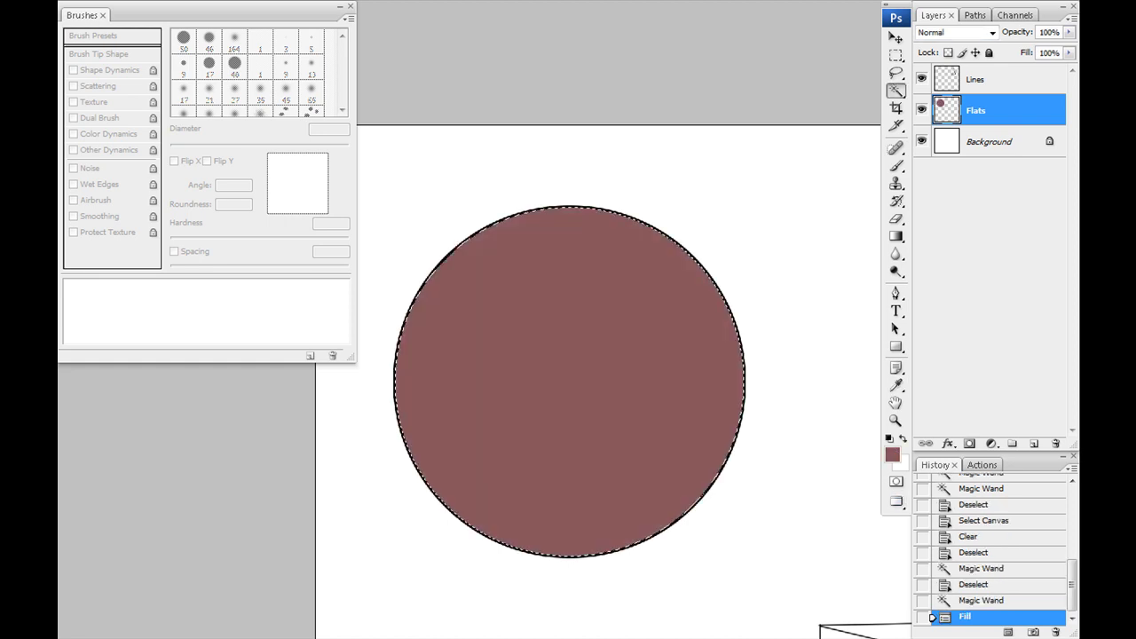
pyautogui.hotkey('ctrl', 'd')
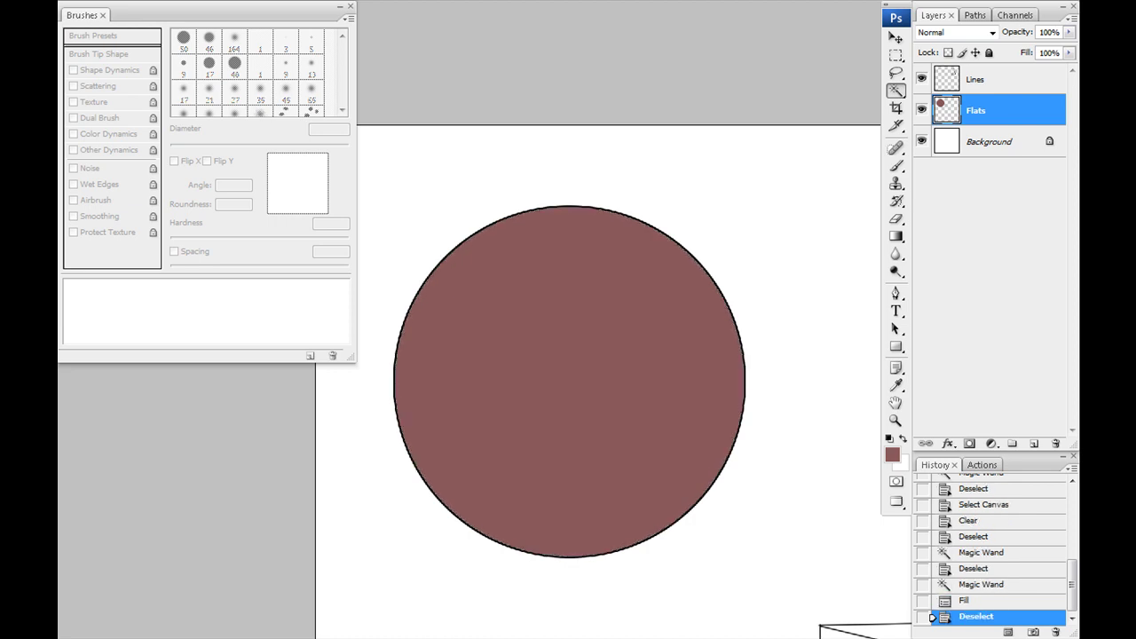
pyautogui.moveTo(542, 463); pyautogui.dragTo(638, 486)
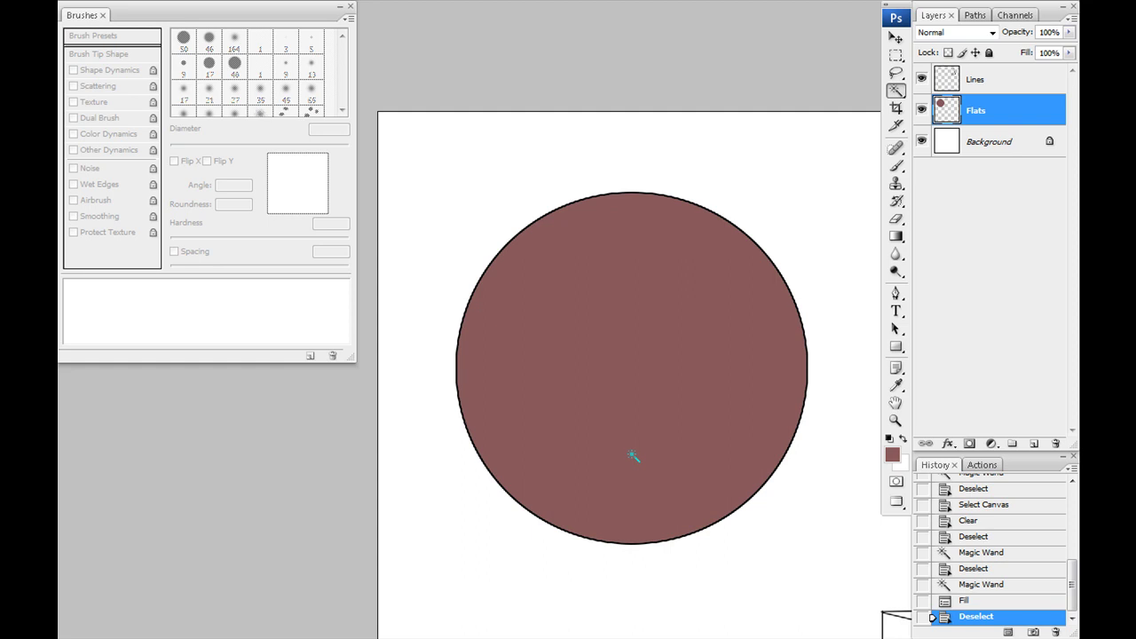
pyautogui.press('i')
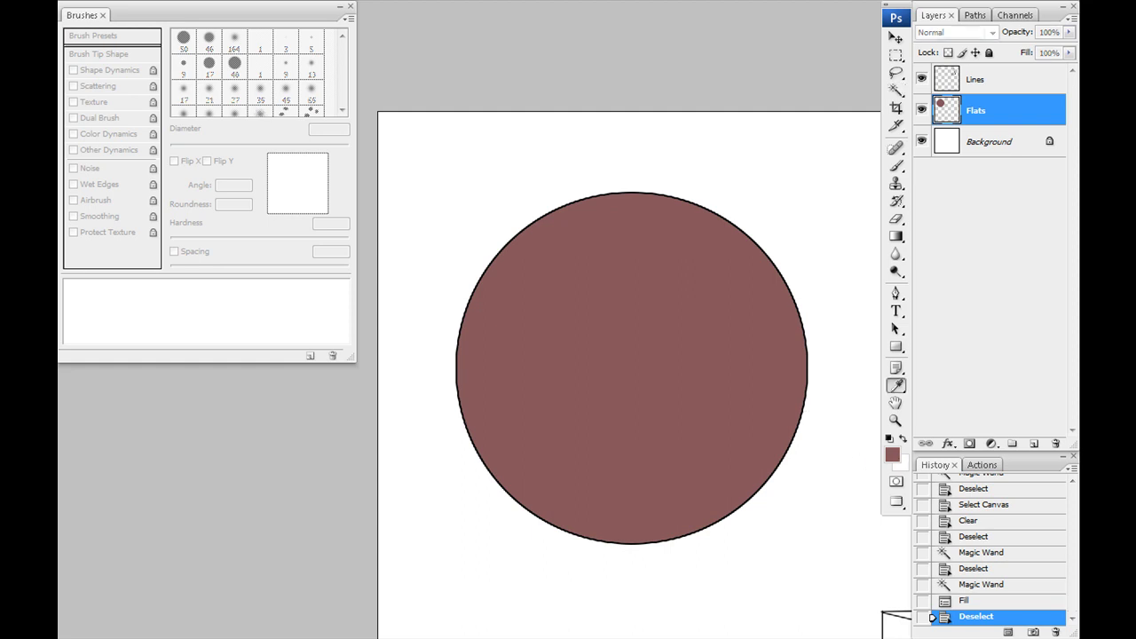
pyautogui.click(892, 454)
pyautogui.moveTo(399, 264); pyautogui.dragTo(203, 323)
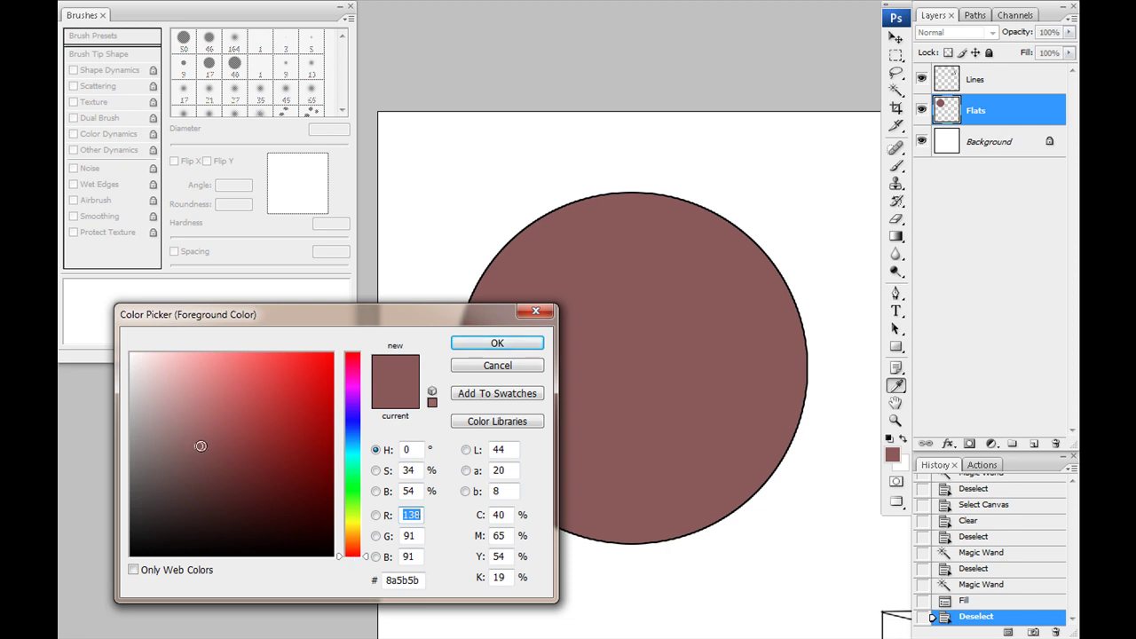
pyautogui.click(352, 354)
pyautogui.moveTo(350, 358)
pyautogui.mouseDown()
pyautogui.moveTo(356, 386)
pyautogui.moveTo(352, 348)
pyautogui.moveTo(358, 393)
pyautogui.moveTo(352, 350)
pyautogui.mouseUp()
pyautogui.moveTo(350, 551)
pyautogui.mouseDown()
pyautogui.moveTo(352, 534)
pyautogui.moveTo(350, 557)
pyautogui.mouseUp()
pyautogui.moveTo(352, 362); pyautogui.dragTo(357, 356)
pyautogui.click(484, 366)
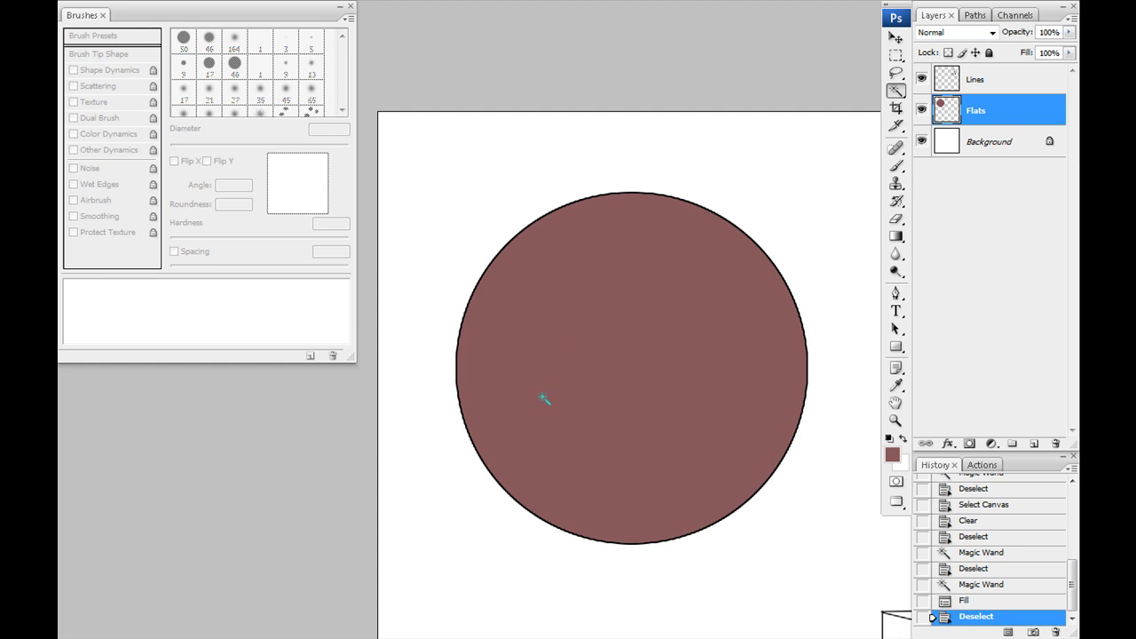
# Load the circle's reddish-brown fill as both the foreground and the background colour.
pyautogui.click(903, 440)
pyautogui.press('i')
pyautogui.click(621, 399)
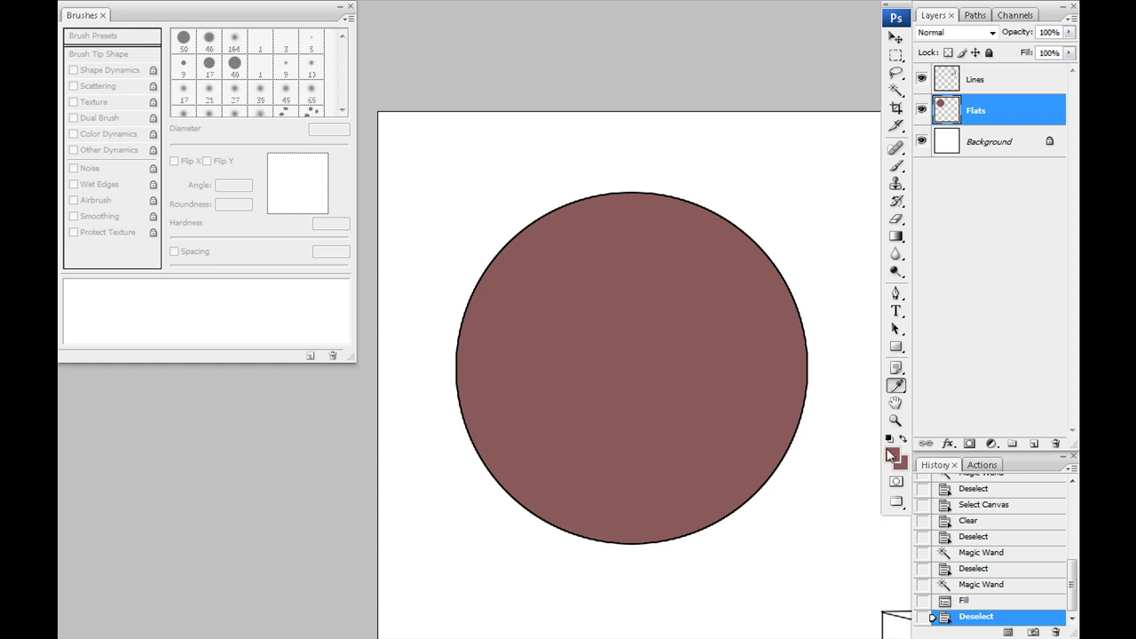
pyautogui.press('g')
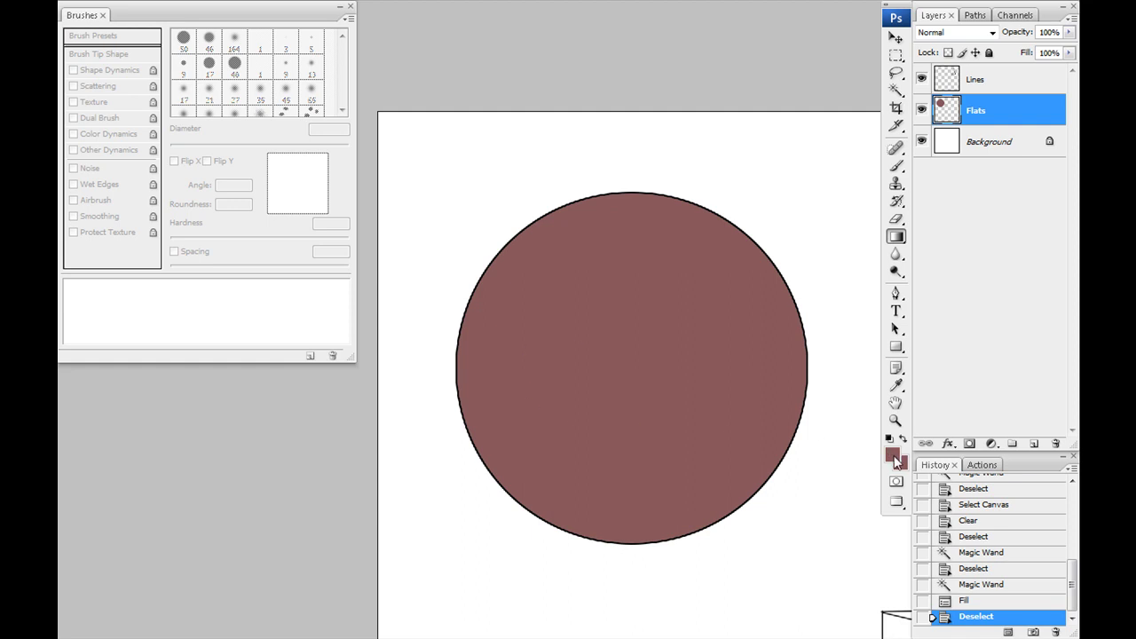
pyautogui.press('i')
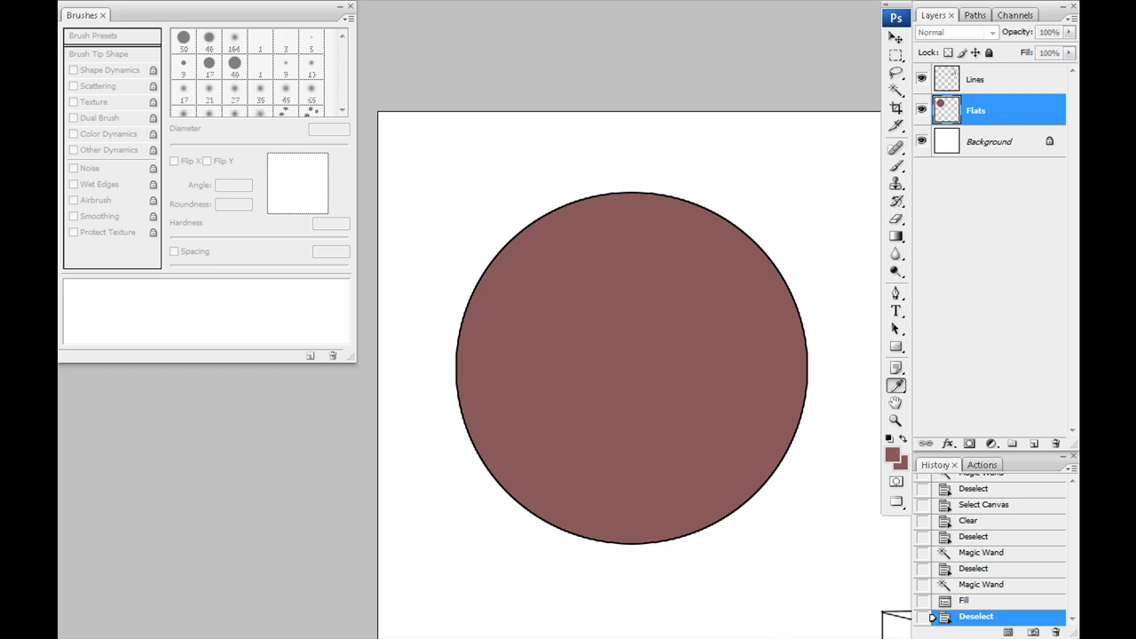
# Change the foreground colour to a lighter, warmer tan, hex bf826a.
pyautogui.click(892, 455)
pyautogui.moveTo(472, 348); pyautogui.dragTo(190, 280)
pyautogui.moveTo(348, 513)
pyautogui.mouseDown()
pyautogui.moveTo(349, 468)
pyautogui.moveTo(351, 532)
pyautogui.mouseUp()
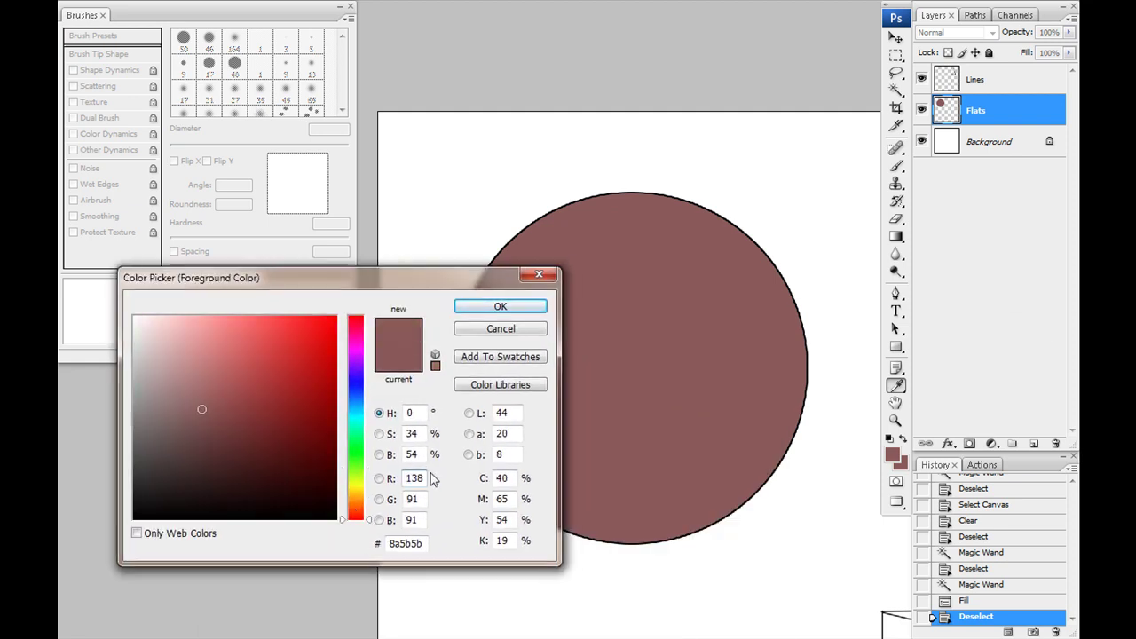
pyautogui.click(353, 511)
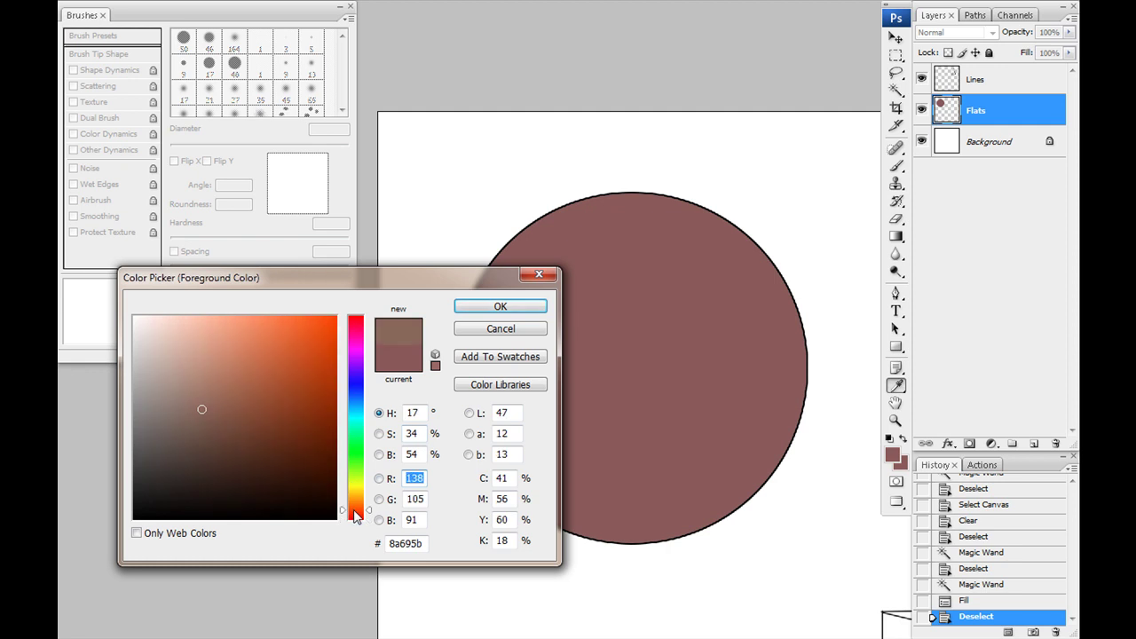
pyautogui.moveTo(213, 370); pyautogui.dragTo(222, 366)
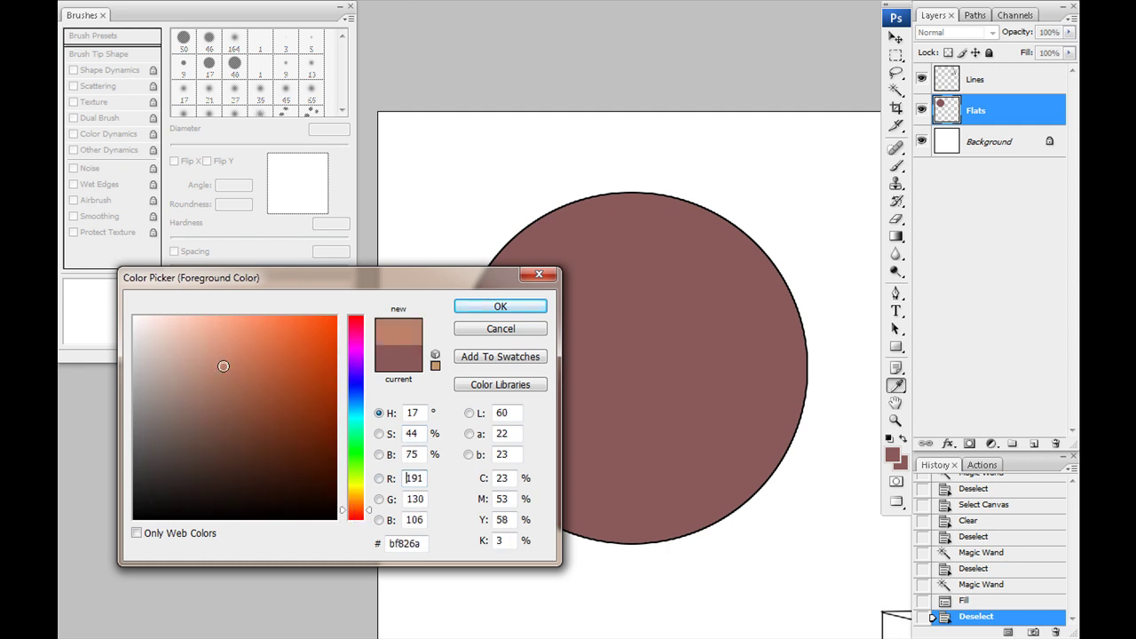
pyautogui.click(500, 308)
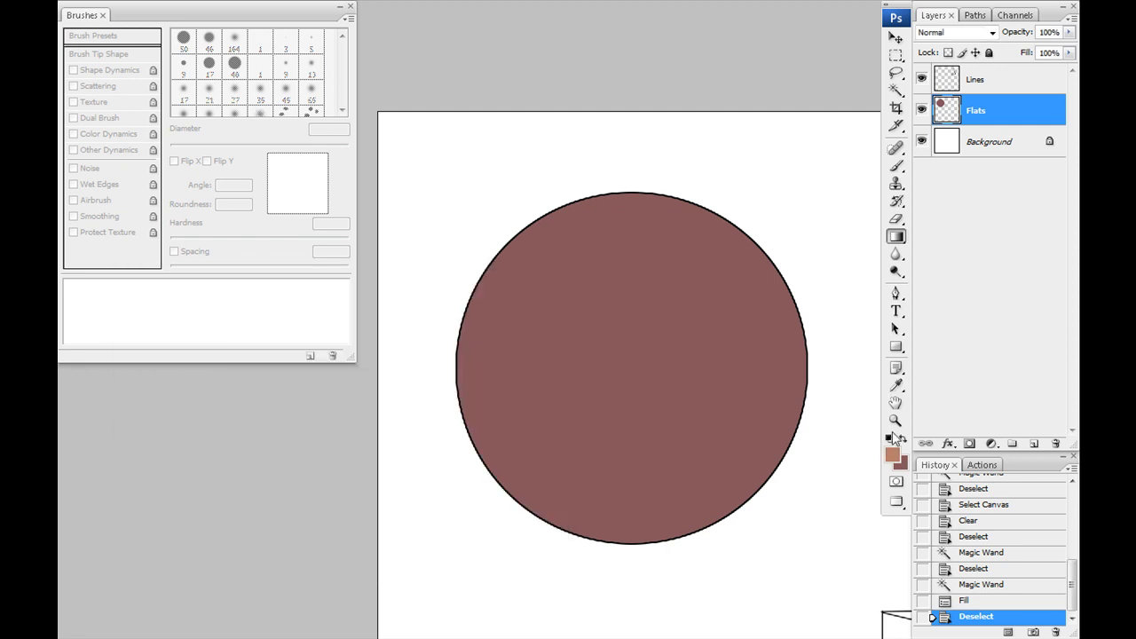
# Set up a dark maroon, darkened from the circle's sampled fill, as the background colour with the tan as foreground.
pyautogui.press('i')
pyautogui.click(684, 388)
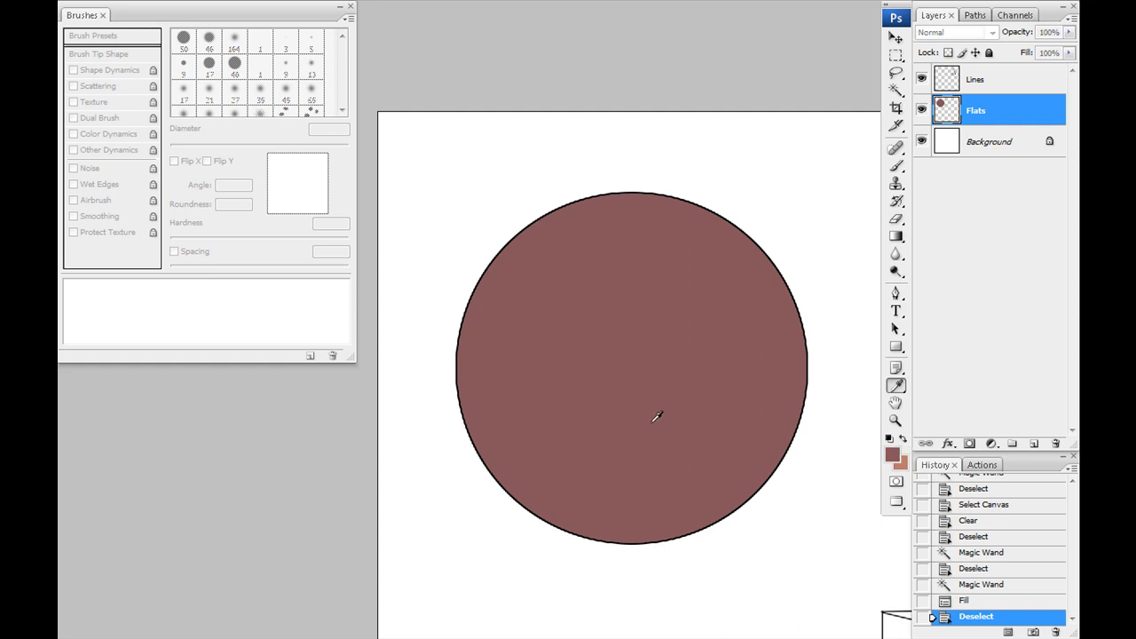
pyautogui.click(892, 454)
pyautogui.moveTo(346, 344); pyautogui.dragTo(238, 268)
pyautogui.moveTo(407, 315); pyautogui.dragTo(408, 316)
pyautogui.moveTo(271, 423); pyautogui.dragTo(273, 434)
pyautogui.click(550, 295)
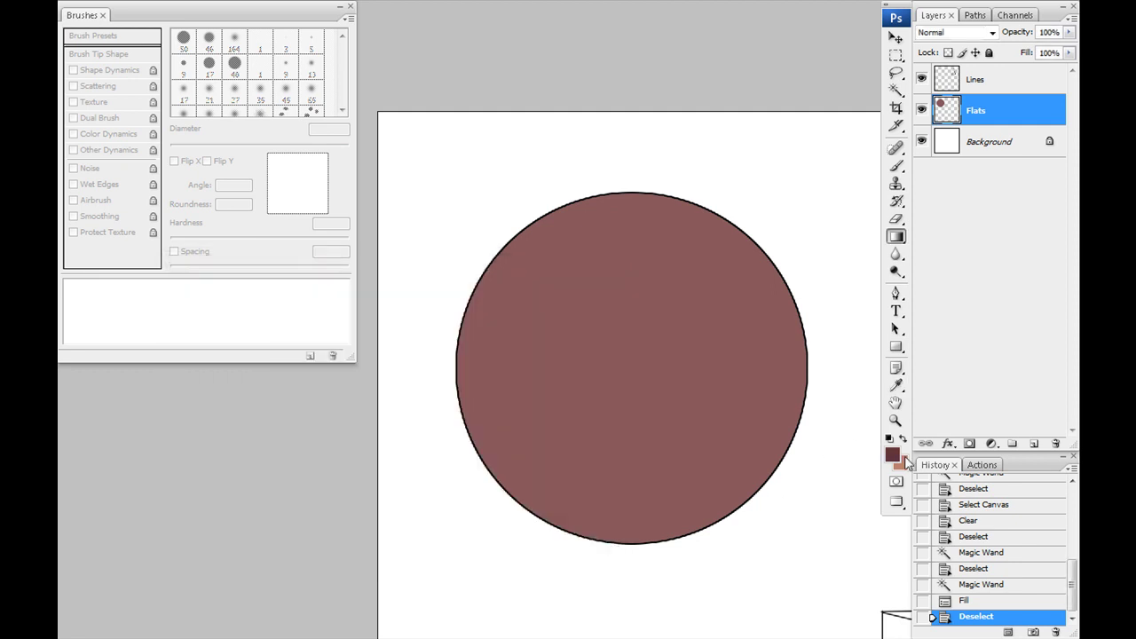
pyautogui.click(903, 439)
# Lock the Flats layer's transparent pixels, try a radial tan-to-maroon gradient across the circle, and undo the gradient.
pyautogui.click(947, 52)
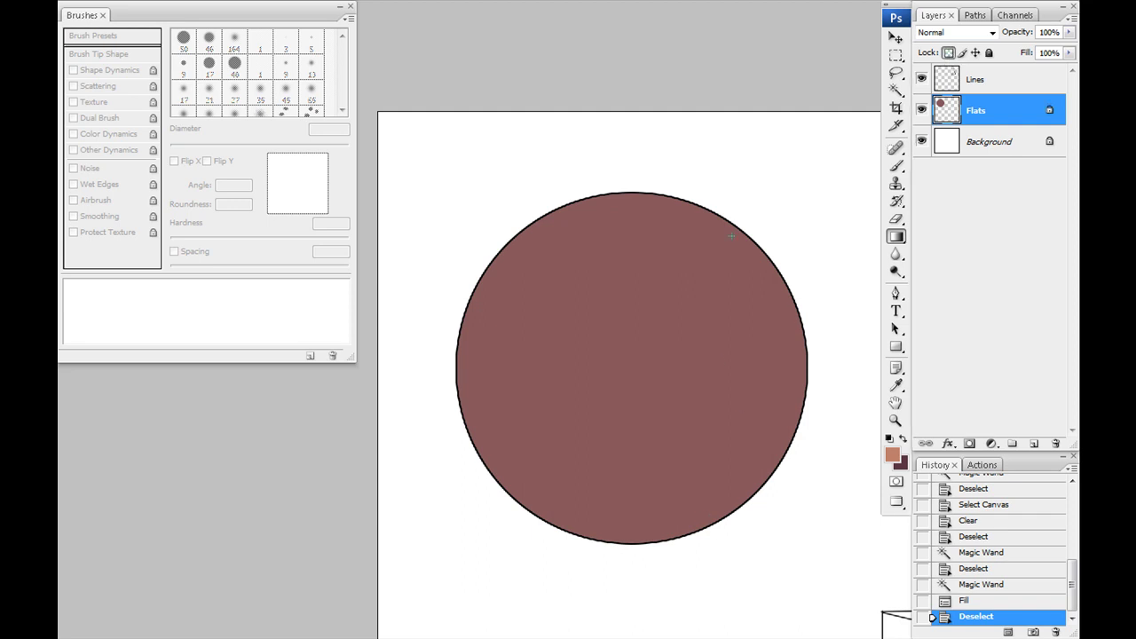
pyautogui.moveTo(586, 315); pyautogui.dragTo(720, 457)
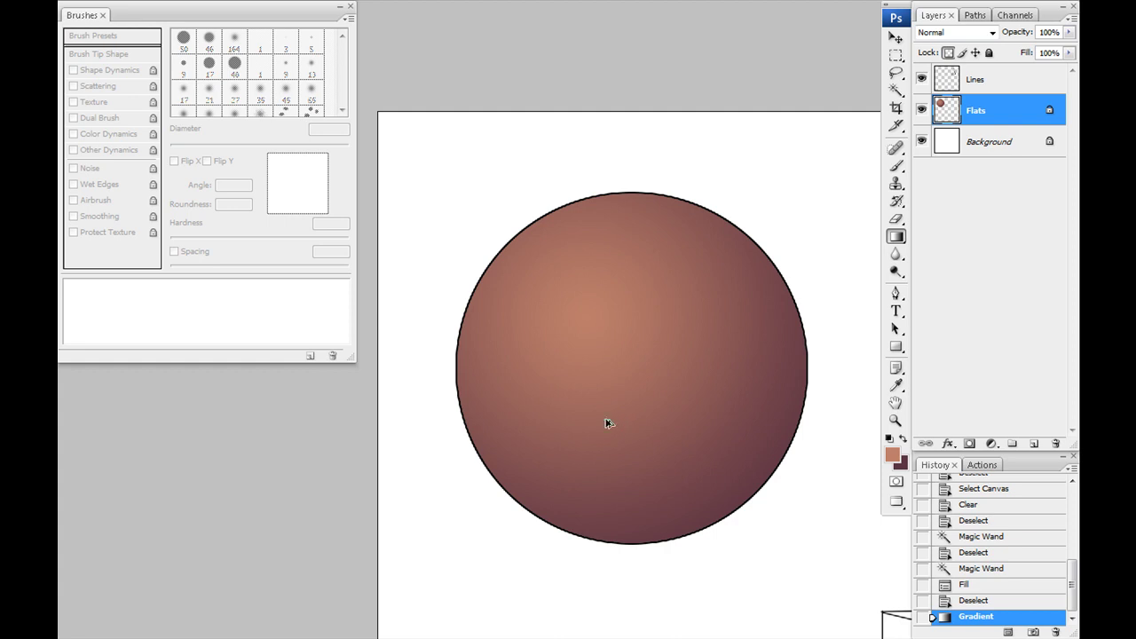
pyautogui.hotkey('ctrl', 'z')
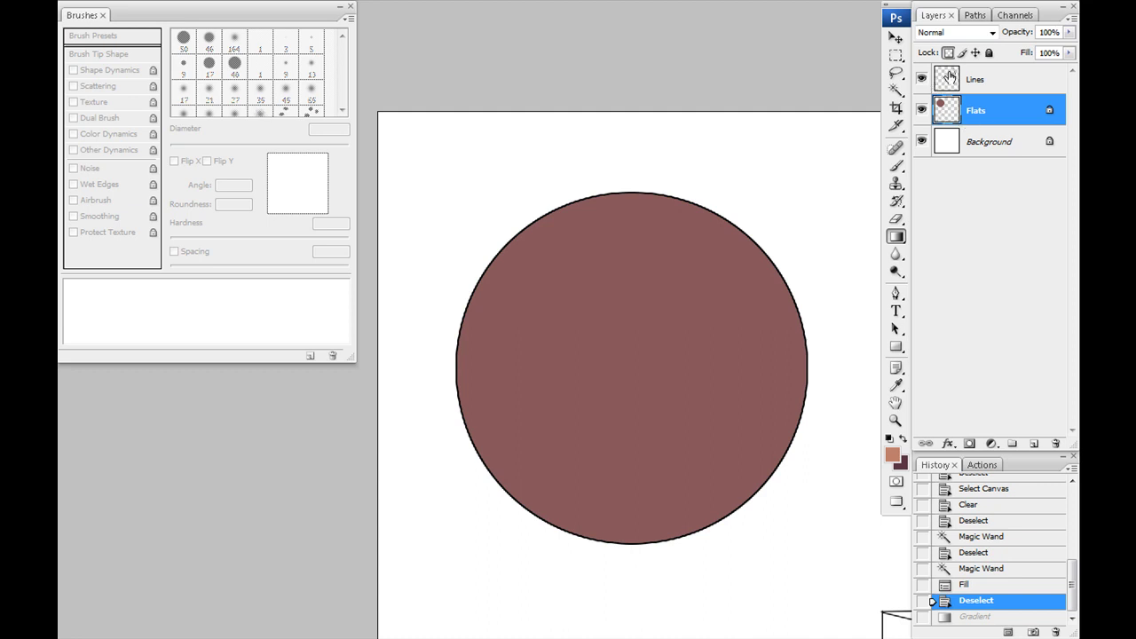
# Add a new layer above Flats and draw a radial tan-to-maroon gradient on it, centred on the circle's upper-left area.
pyautogui.click(1033, 442)
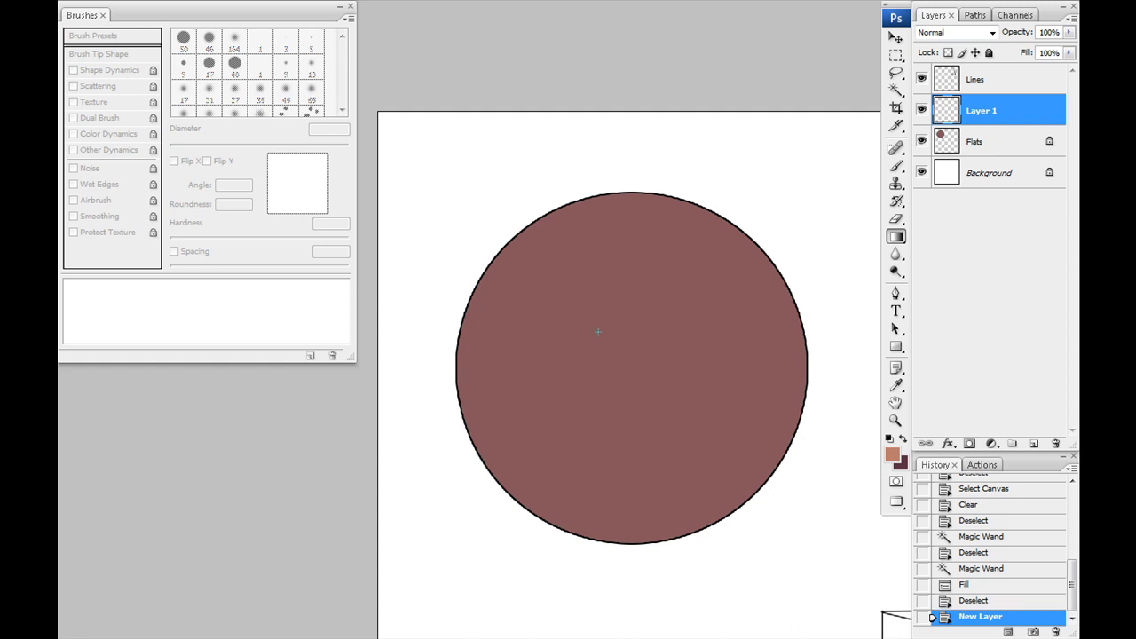
pyautogui.moveTo(736, 491); pyautogui.dragTo(764, 557)
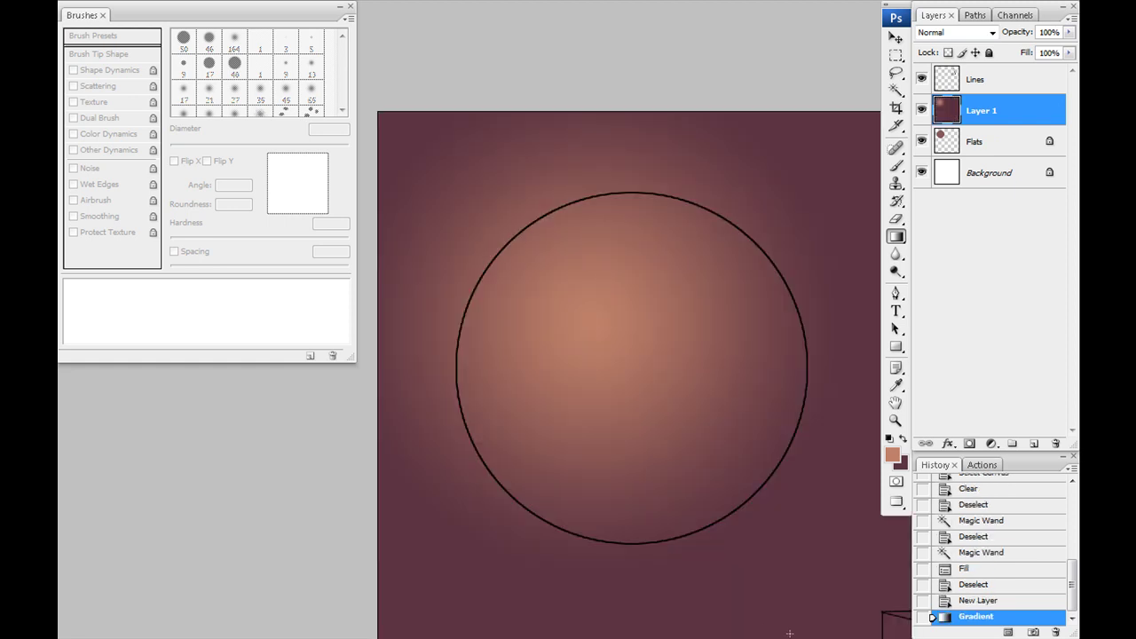
# Select the circle's flat colour on the Flats layer with the Magic Wand, and check it by briefly hiding the gradient layer.
pyautogui.click(980, 149)
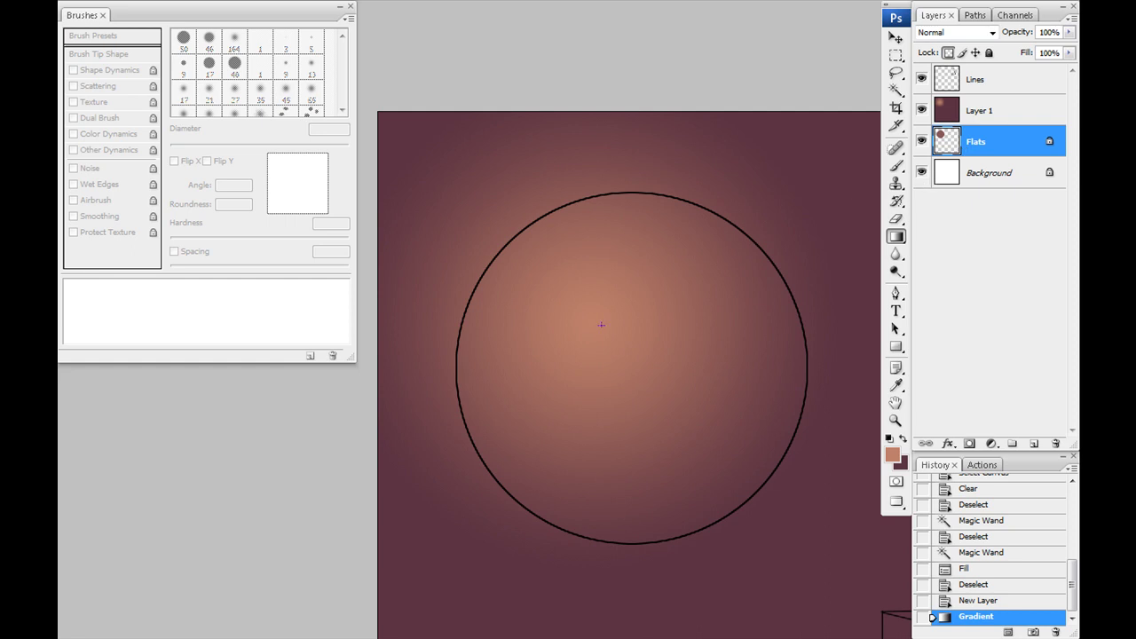
pyautogui.press('w')
pyautogui.click(560, 386)
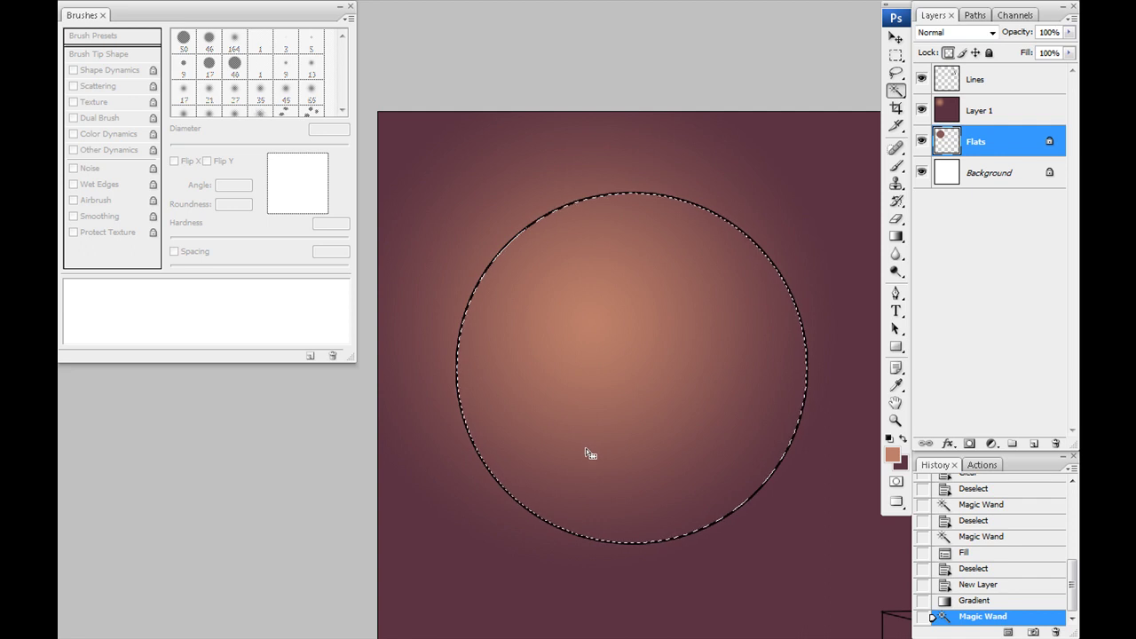
pyautogui.click(921, 110)
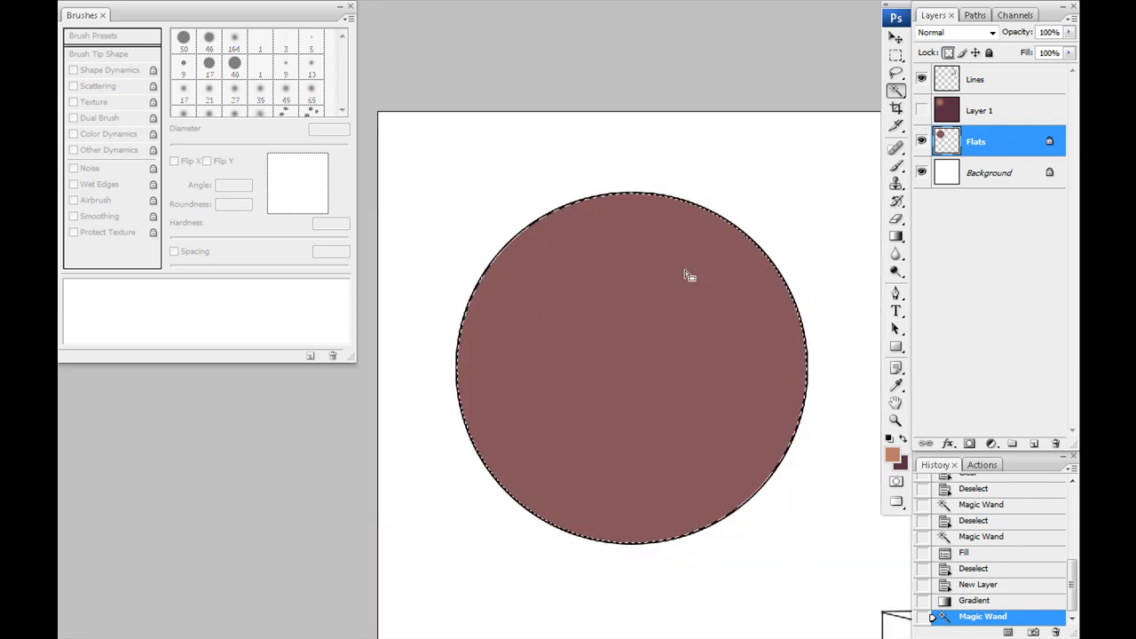
pyautogui.click(921, 110)
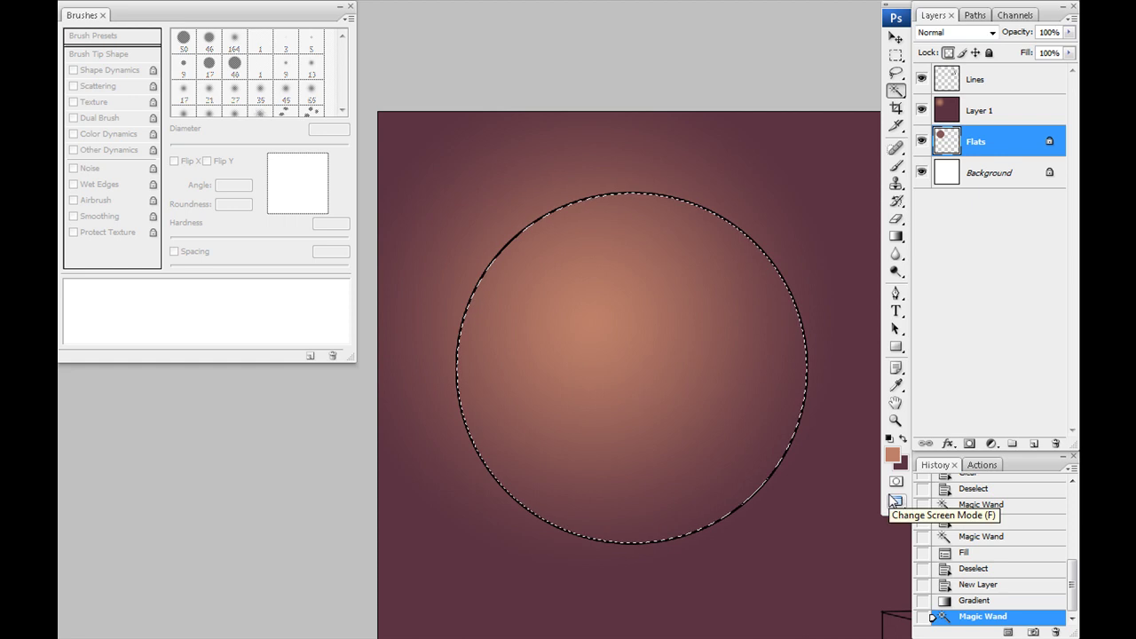
# Invert the selection, clear Layer 1's gradient outside the circle, and compare the result with the flat by briefly hiding Layer 1.
pyautogui.hotkey('ctrl', 'shift', 'i')
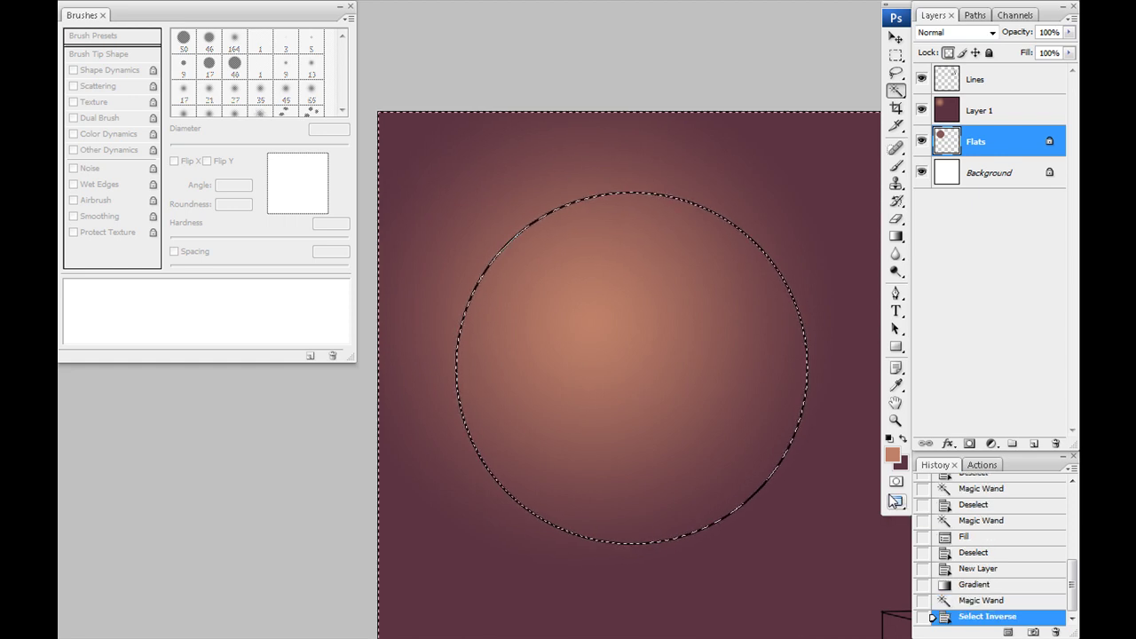
pyautogui.click(987, 110)
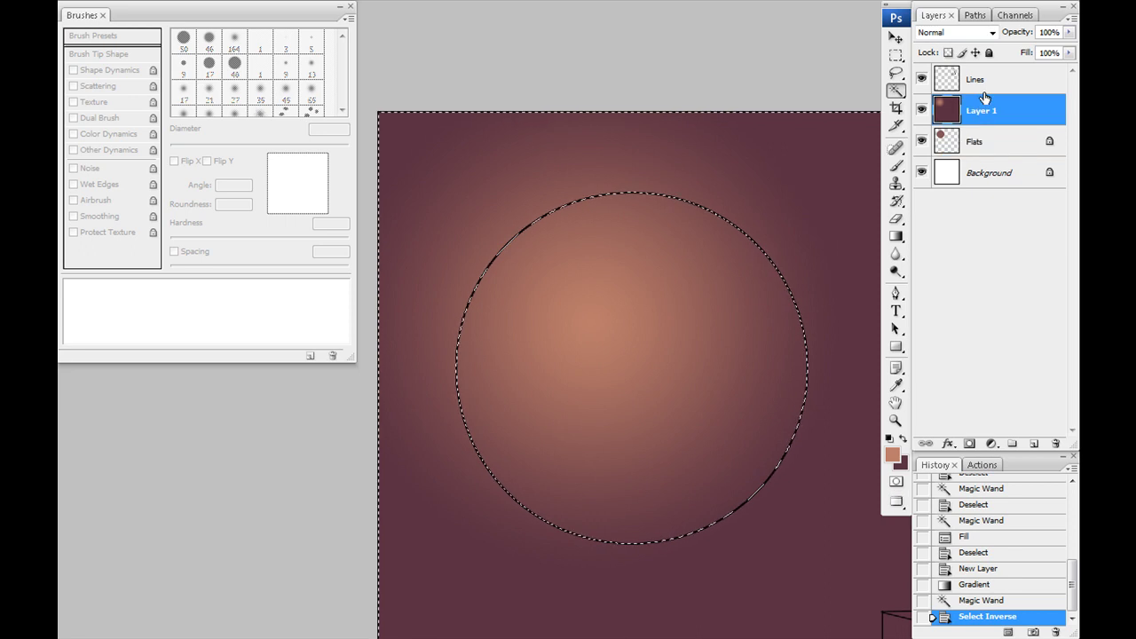
pyautogui.press('Delete')
pyautogui.hotkey('ctrl', 'd')
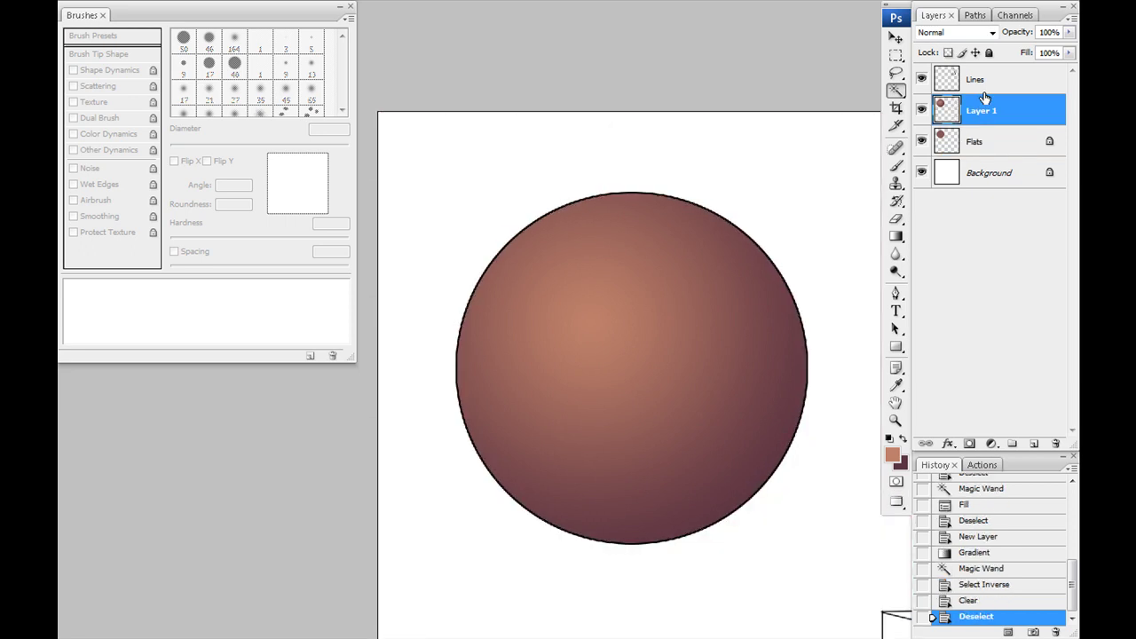
pyautogui.click(921, 110)
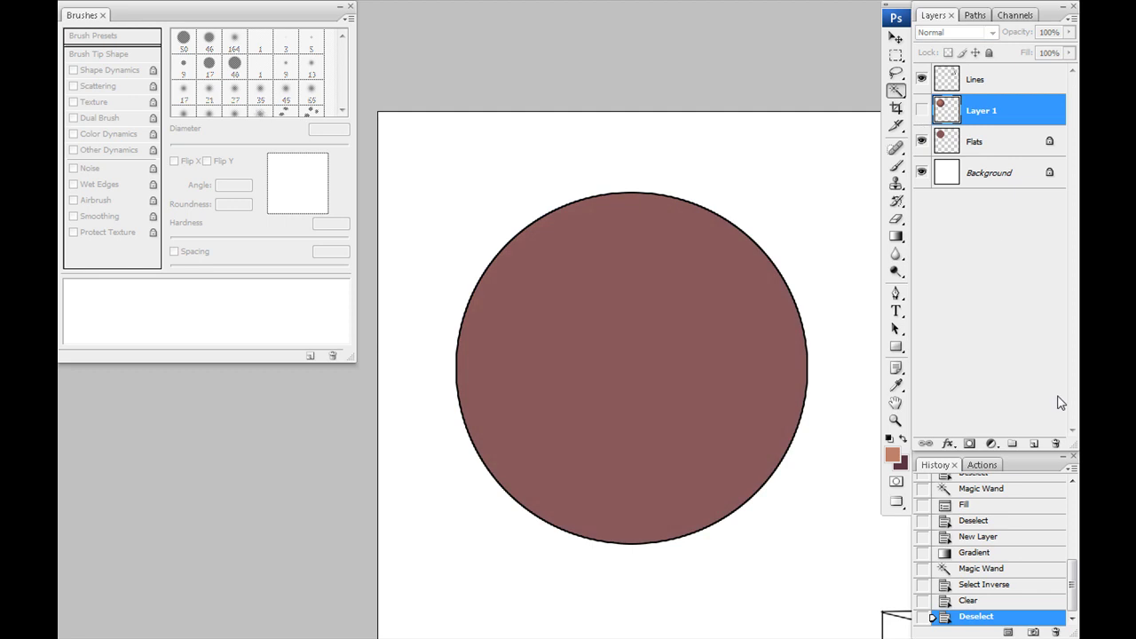
pyautogui.click(920, 110)
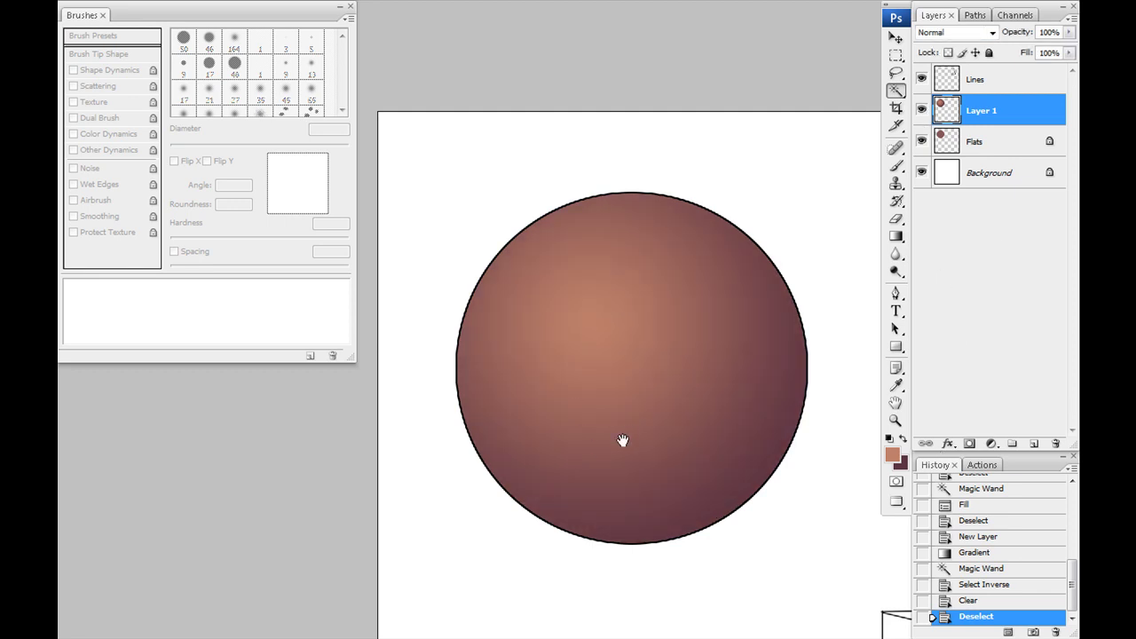
pyautogui.moveTo(628, 433); pyautogui.dragTo(575, 421)
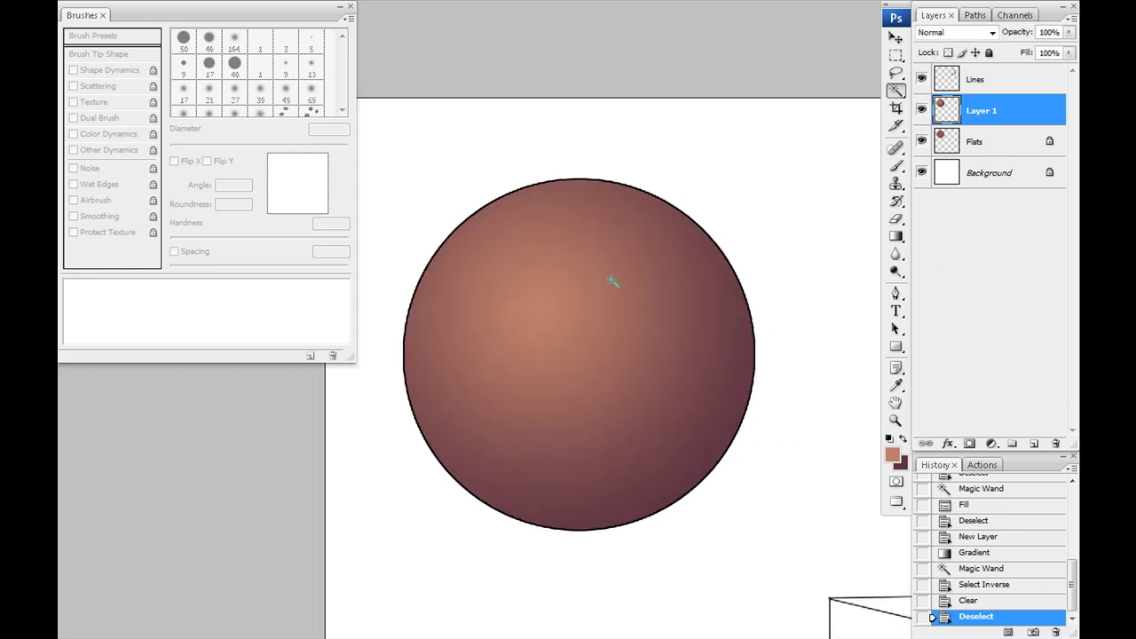
# Try selecting the circle with the Magic Wand on the gradient layer, sampling its lighter and darker areas.
pyautogui.click(545, 337)
pyautogui.click(647, 385)
pyautogui.click(662, 446)
pyautogui.click(547, 329)
pyautogui.click(608, 428)
pyautogui.click(555, 307)
pyautogui.moveTo(548, 288); pyautogui.dragTo(545, 283)
pyautogui.click(665, 459)
pyautogui.click(674, 467)
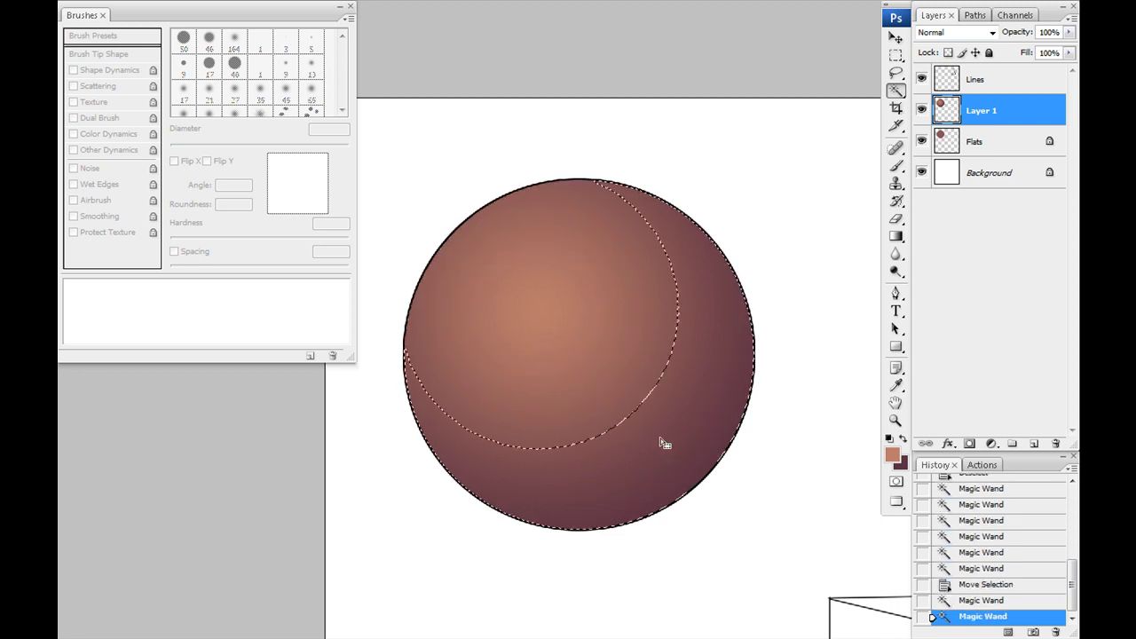
pyautogui.click(672, 456)
pyautogui.click(639, 385)
pyautogui.hotkey('ctrl', 'd')
pyautogui.click(668, 461)
pyautogui.click(590, 288)
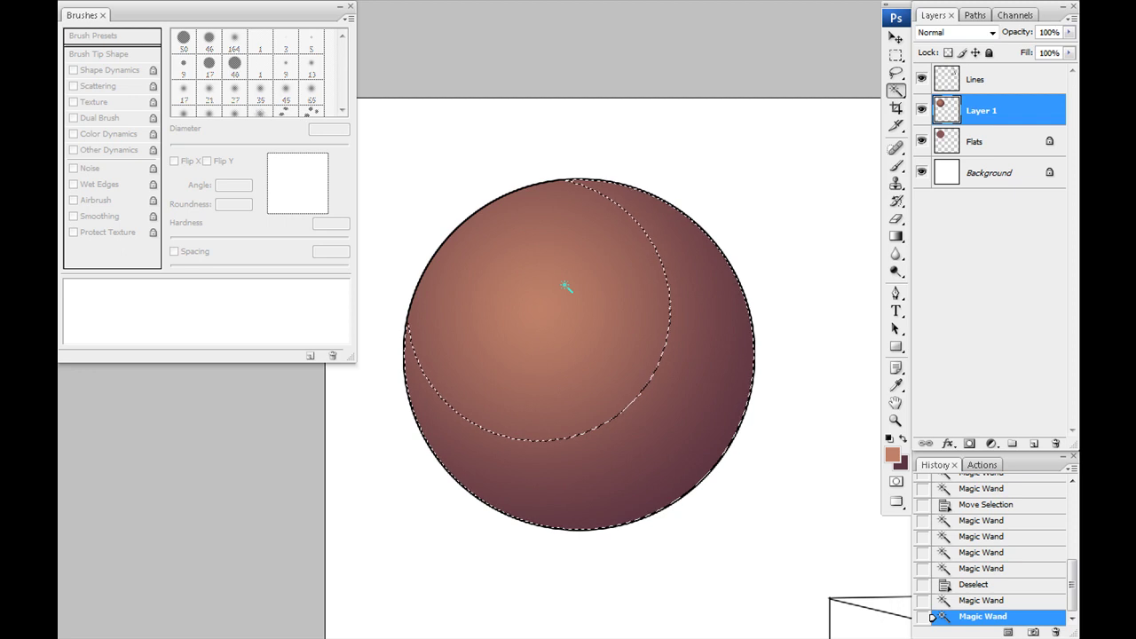
# Select the whole circle from its flat colour on the Flats layer, return to Layer 1, and deselect.
pyautogui.click(978, 144)
pyautogui.click(576, 353)
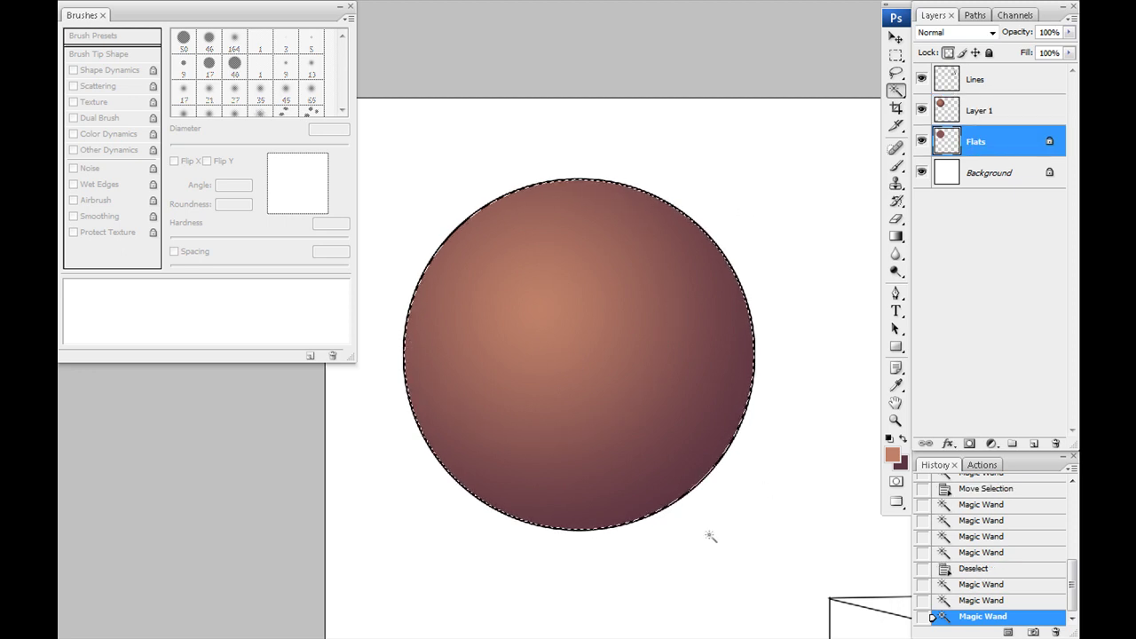
pyautogui.click(980, 111)
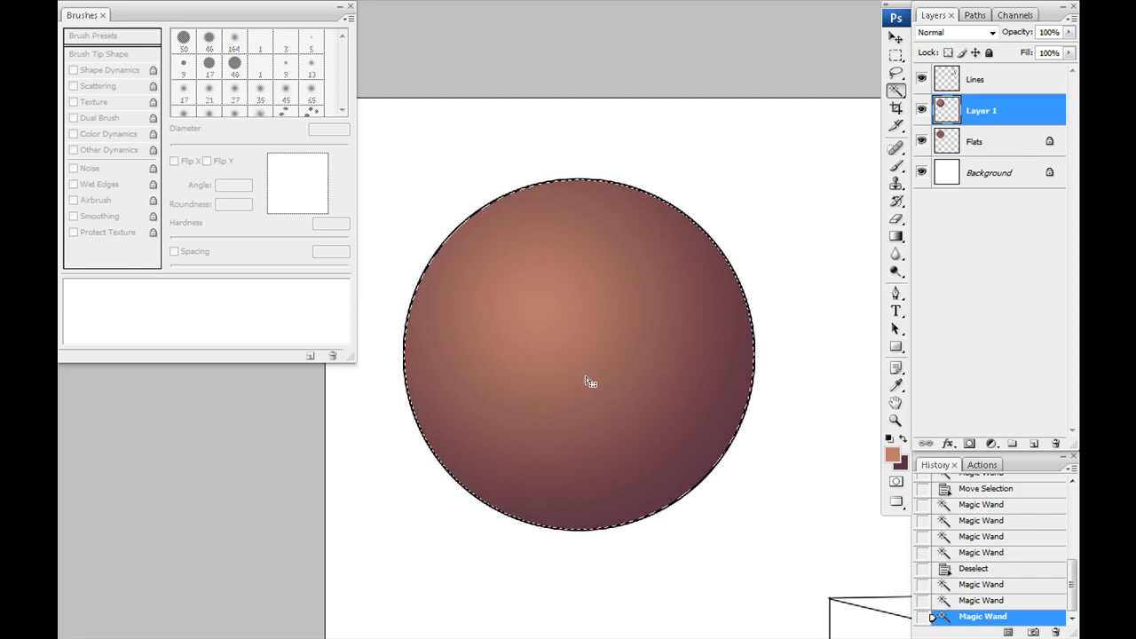
pyautogui.hotkey('ctrl', 'd')
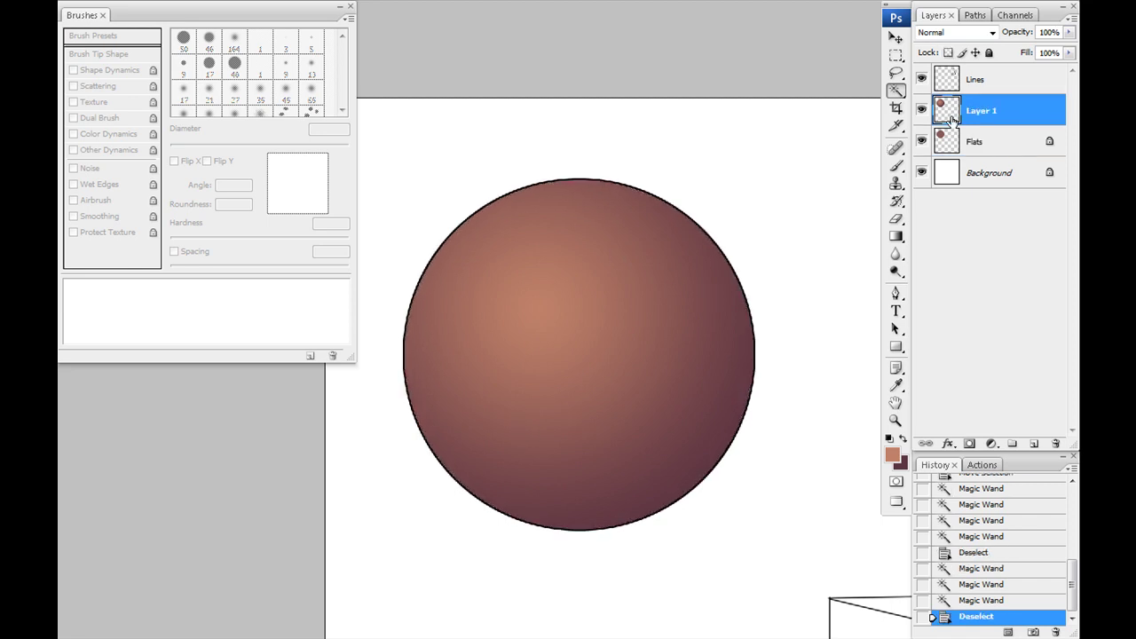
# Add two new layers between Layer 1 and Lines, naming the lower one shadow and the upper one light.
pyautogui.click(1033, 442)
pyautogui.doubleClick(980, 111)
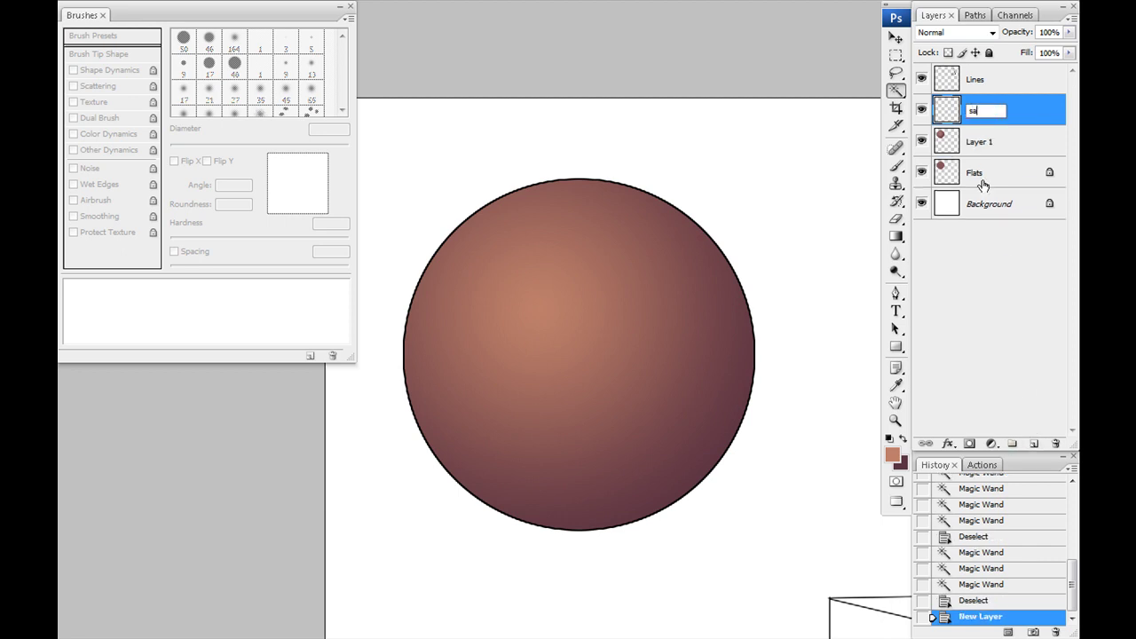
pyautogui.write('shadow')
pyautogui.press('Return')
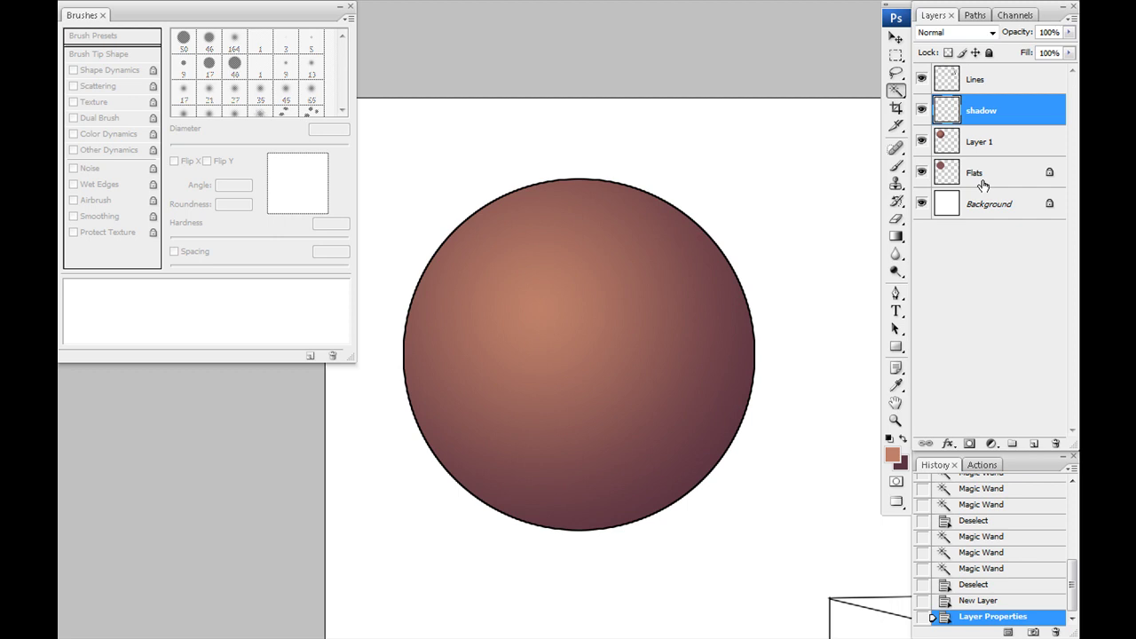
pyautogui.click(1033, 442)
pyautogui.doubleClick(976, 109)
pyautogui.write('light')
pyautogui.press('Return')
# Ready the hard 50 px Brush on the shadow layer with dark maroon as the foreground colour, undoing a test stroke.
pyautogui.click(957, 133)
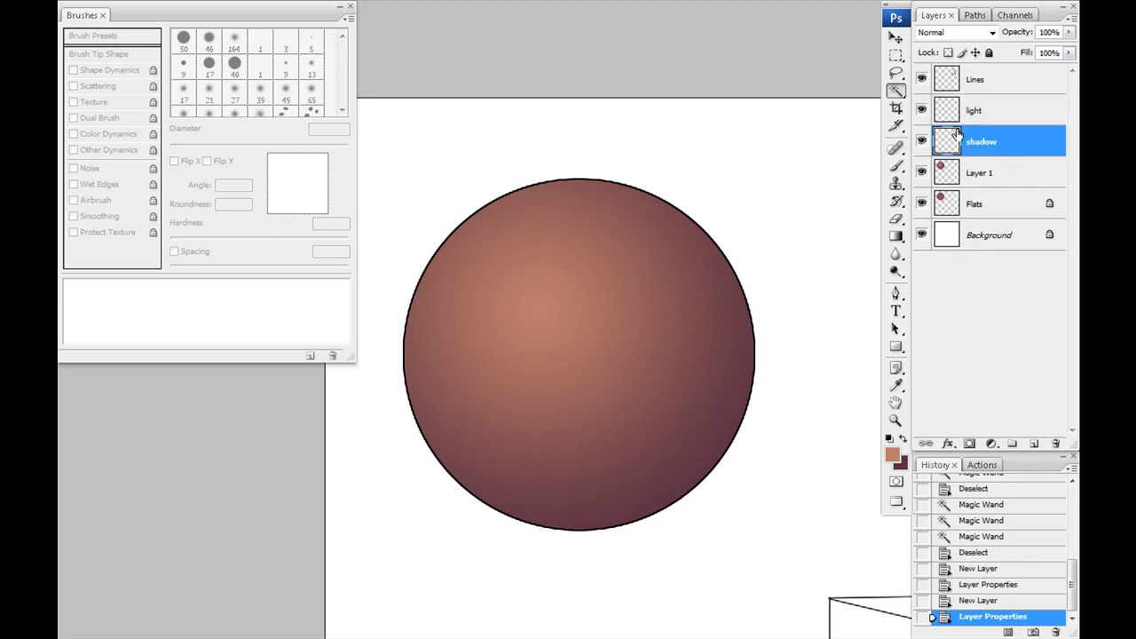
pyautogui.press('b')
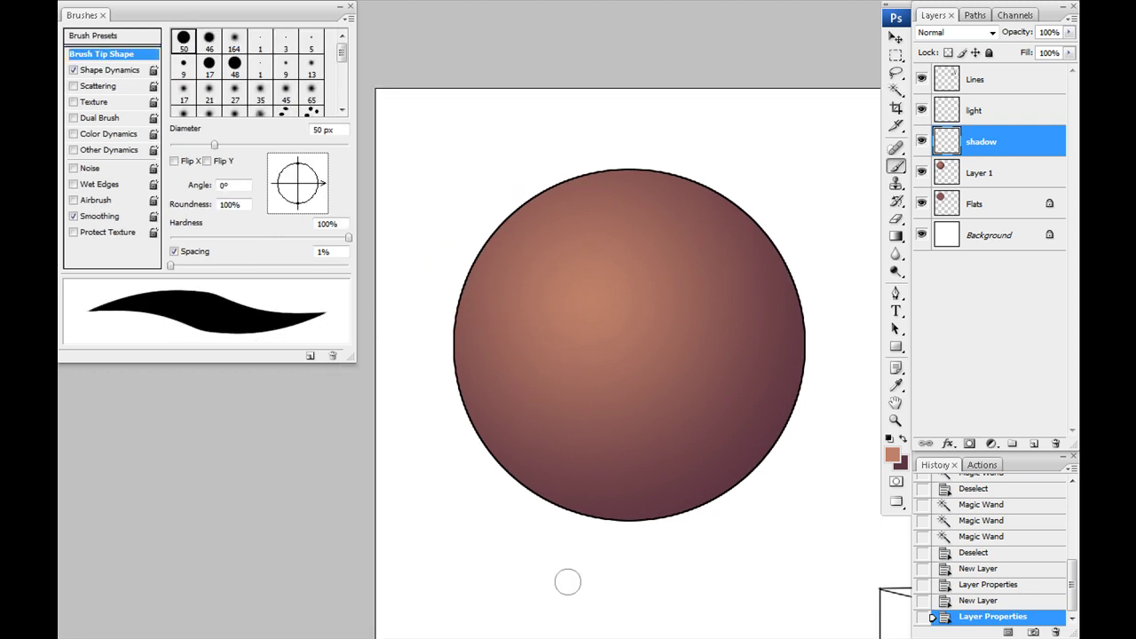
pyautogui.moveTo(588, 286)
pyautogui.mouseDown()
pyautogui.moveTo(609, 372)
pyautogui.moveTo(535, 403)
pyautogui.moveTo(629, 483)
pyautogui.moveTo(688, 500)
pyautogui.moveTo(620, 581)
pyautogui.mouseUp()
pyautogui.hotkey('ctrl', 'z')
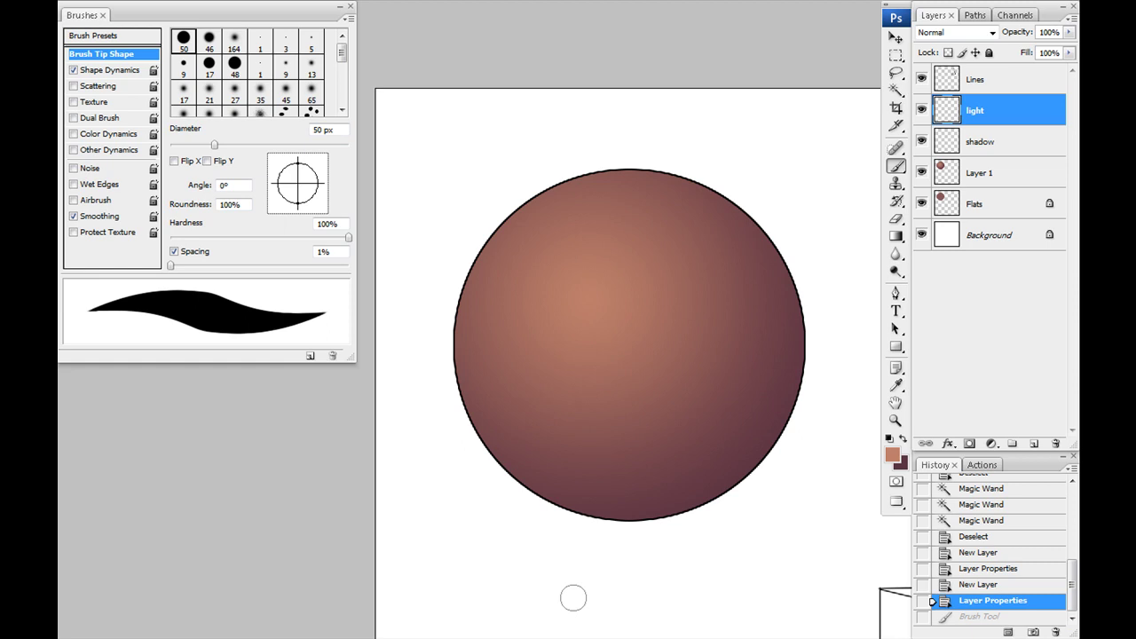
pyautogui.doubleClick(335, 424)
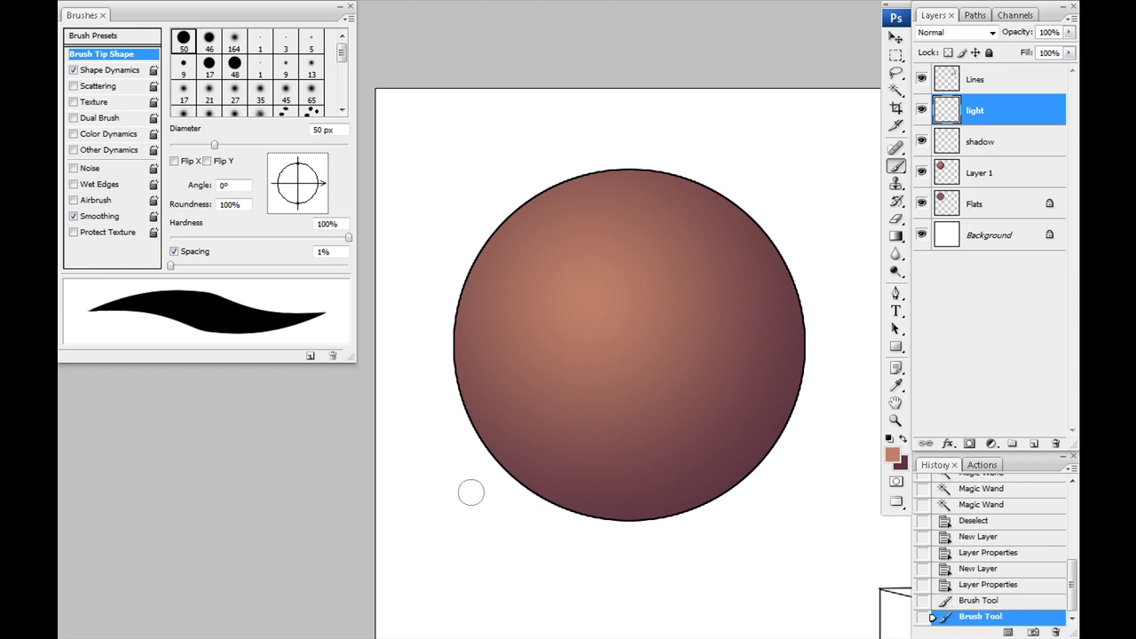
pyautogui.click(978, 145)
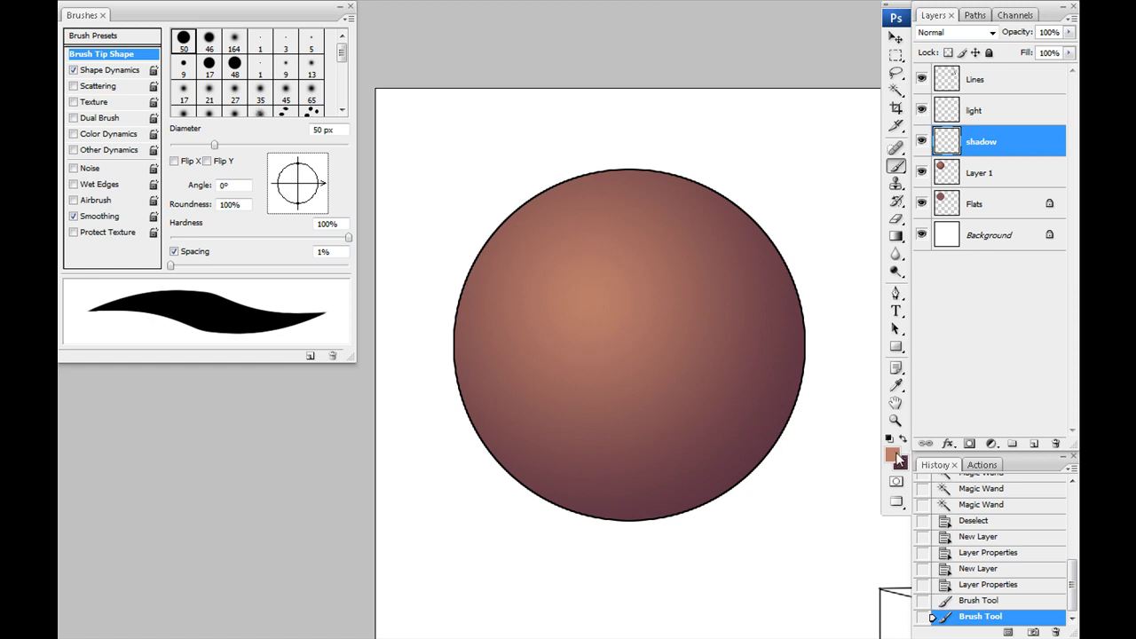
pyautogui.click(903, 440)
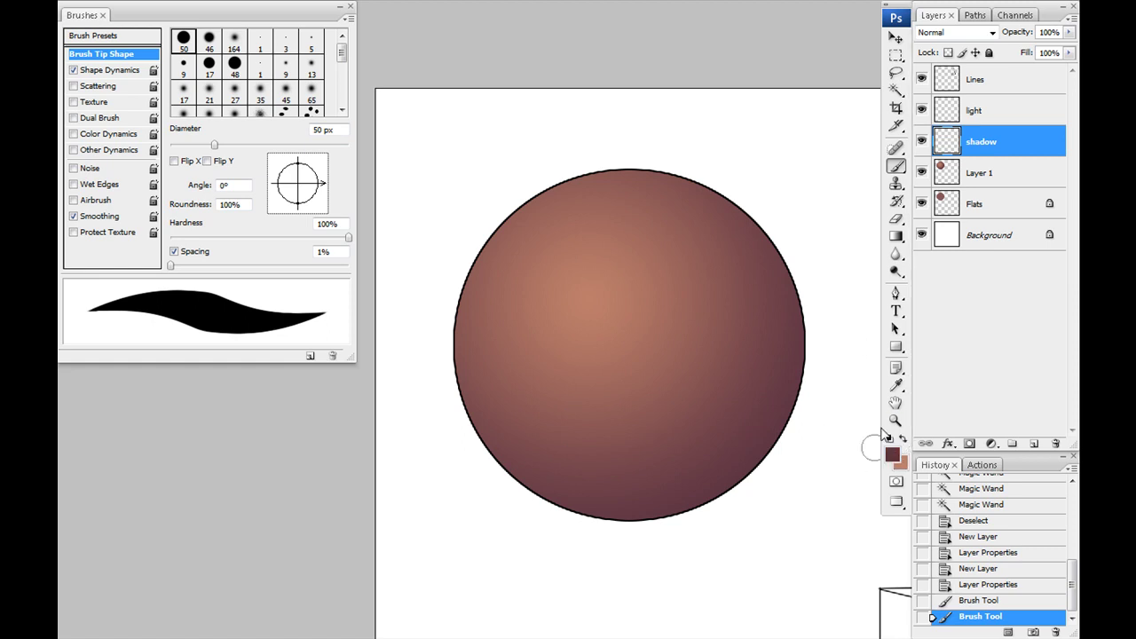
# Undo a trial stroke and paint a dark maroon shadow band on the shadow layer along the circle's right and lower edges.
pyautogui.moveTo(773, 332)
pyautogui.mouseDown()
pyautogui.moveTo(613, 454)
pyautogui.moveTo(524, 440)
pyautogui.mouseUp()
pyautogui.moveTo(760, 383)
pyautogui.mouseDown()
pyautogui.moveTo(717, 485)
pyautogui.moveTo(448, 384)
pyautogui.moveTo(768, 428)
pyautogui.moveTo(723, 246)
pyautogui.moveTo(527, 343)
pyautogui.mouseUp()
pyautogui.hotkey('ctrl', 'z')
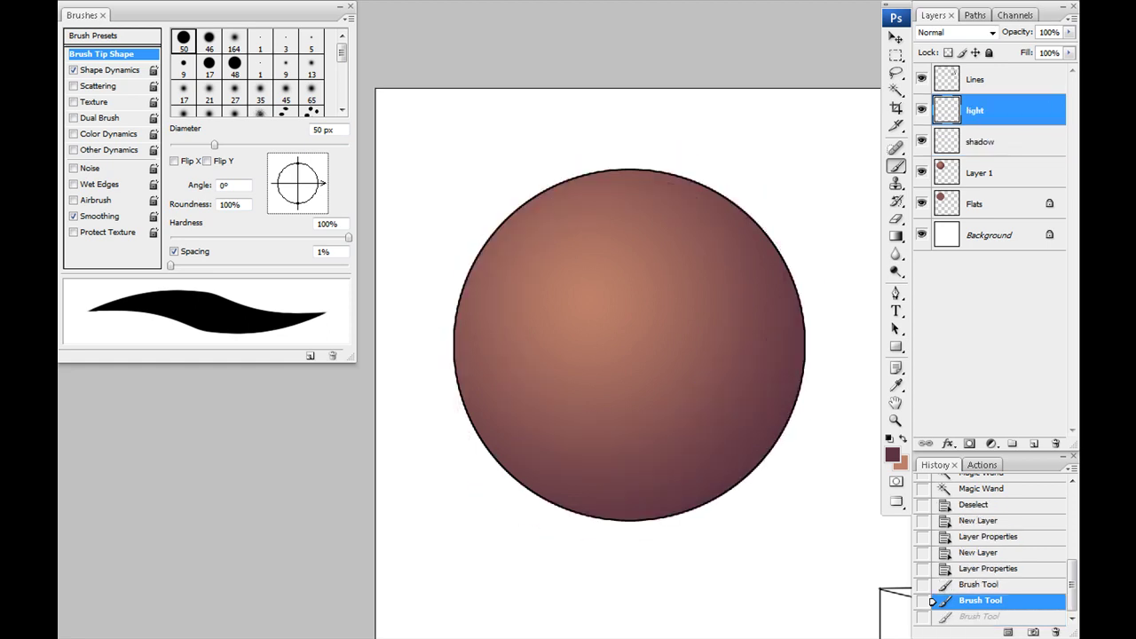
pyautogui.click(976, 142)
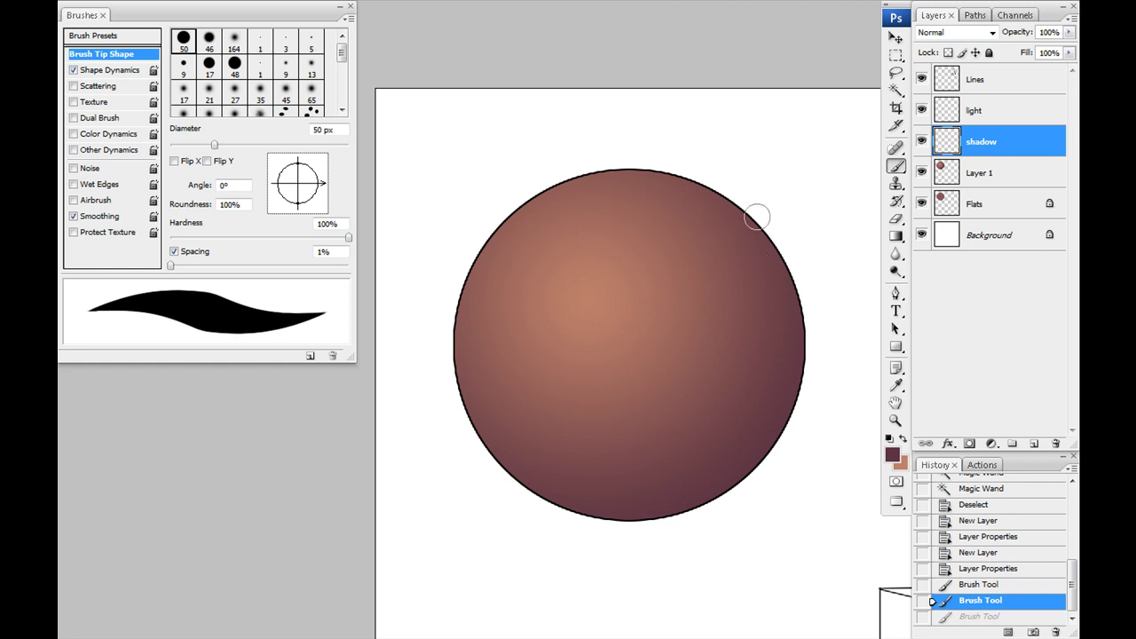
pyautogui.moveTo(755, 215)
pyautogui.mouseDown()
pyautogui.moveTo(775, 261)
pyautogui.moveTo(794, 372)
pyautogui.moveTo(765, 430)
pyautogui.moveTo(606, 517)
pyautogui.moveTo(494, 456)
pyautogui.moveTo(445, 331)
pyautogui.mouseUp()
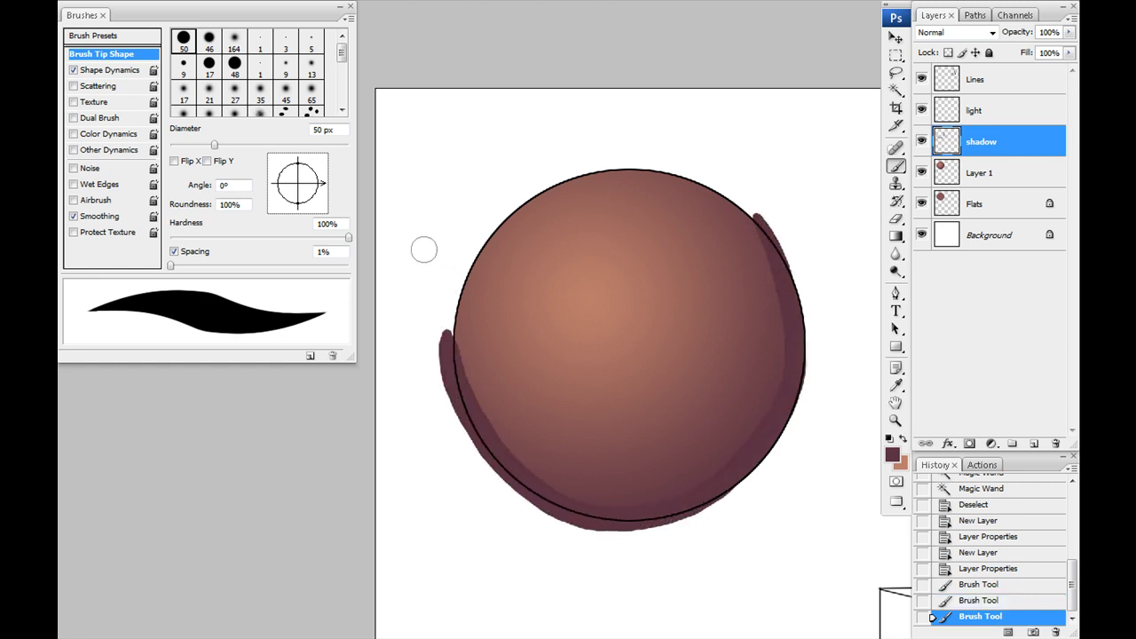
# Reduce the brush to 20 px and paint thin jagged maroon cracks across the circle's lower half and upper right.
pyautogui.press('[')
pyautogui.press('[')
pyautogui.press('[')
pyautogui.moveTo(606, 358); pyautogui.dragTo(612, 342)
pyautogui.moveTo(676, 371)
pyautogui.mouseDown()
pyautogui.moveTo(672, 414)
pyautogui.moveTo(635, 440)
pyautogui.moveTo(606, 488)
pyautogui.mouseUp()
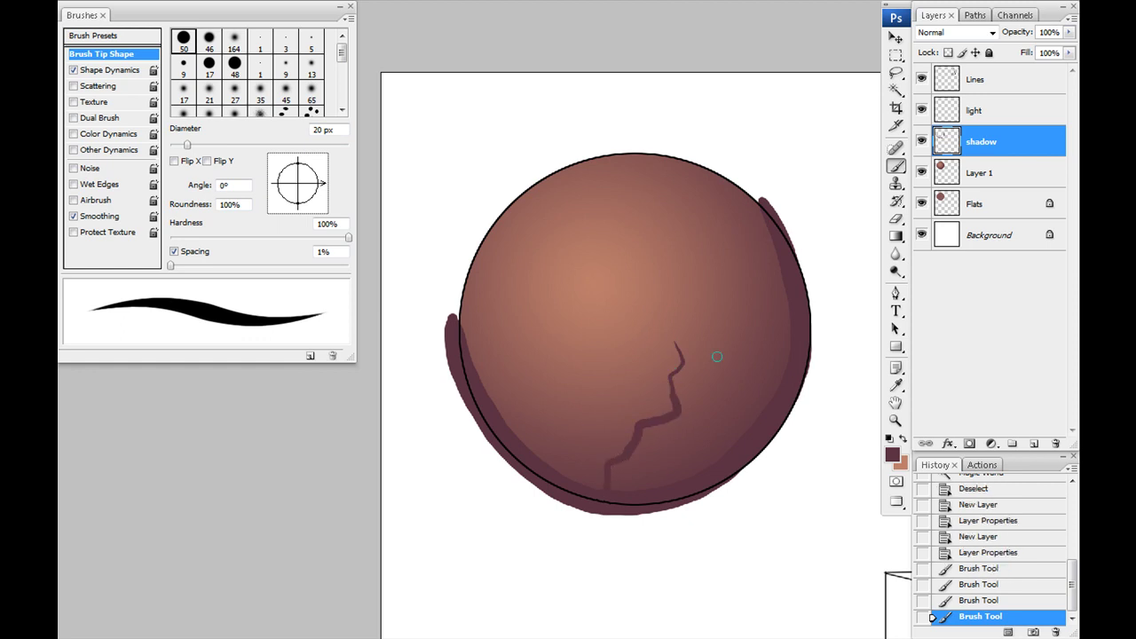
pyautogui.moveTo(661, 219)
pyautogui.mouseDown()
pyautogui.moveTo(711, 228)
pyautogui.moveTo(776, 253)
pyautogui.mouseUp()
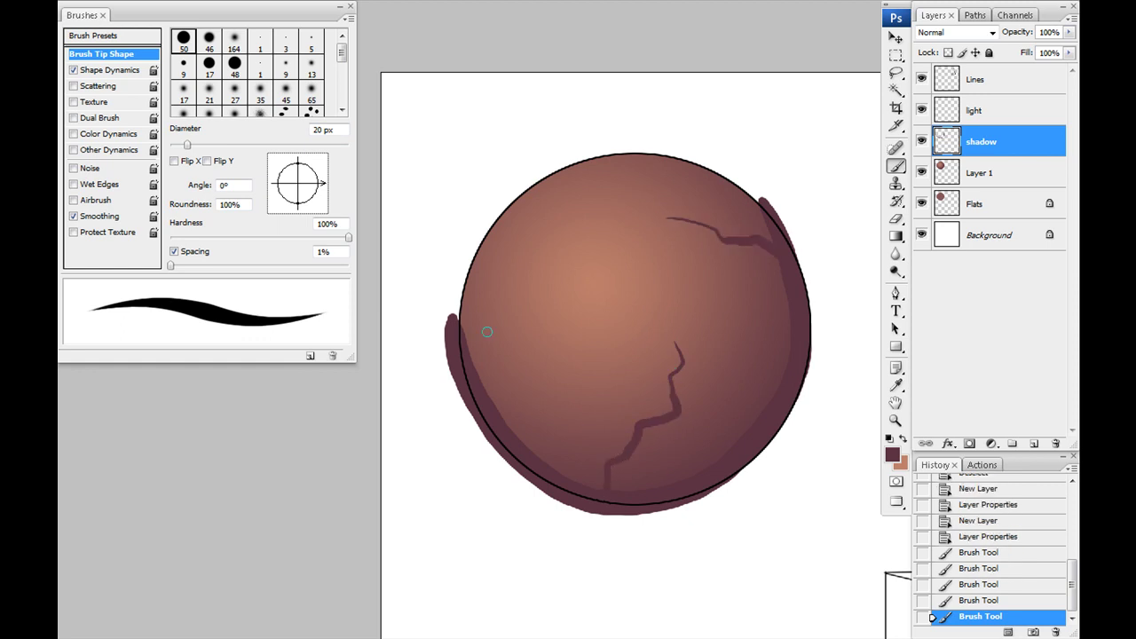
pyautogui.moveTo(630, 435)
pyautogui.mouseDown()
pyautogui.moveTo(579, 407)
pyautogui.moveTo(575, 369)
pyautogui.mouseUp()
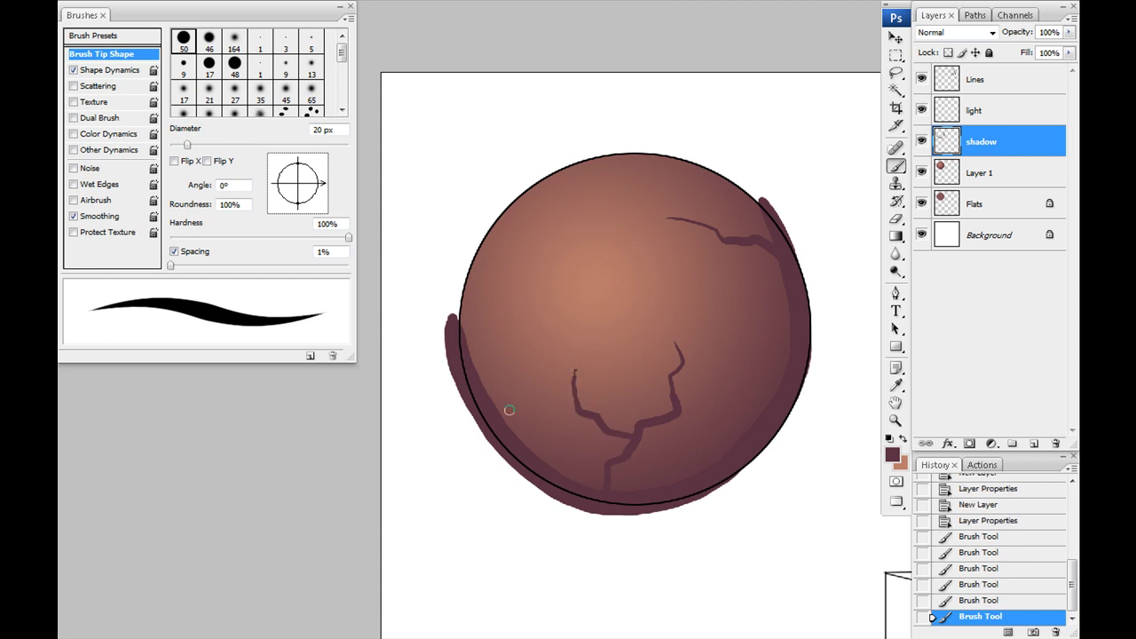
pyautogui.moveTo(501, 420); pyautogui.dragTo(508, 379)
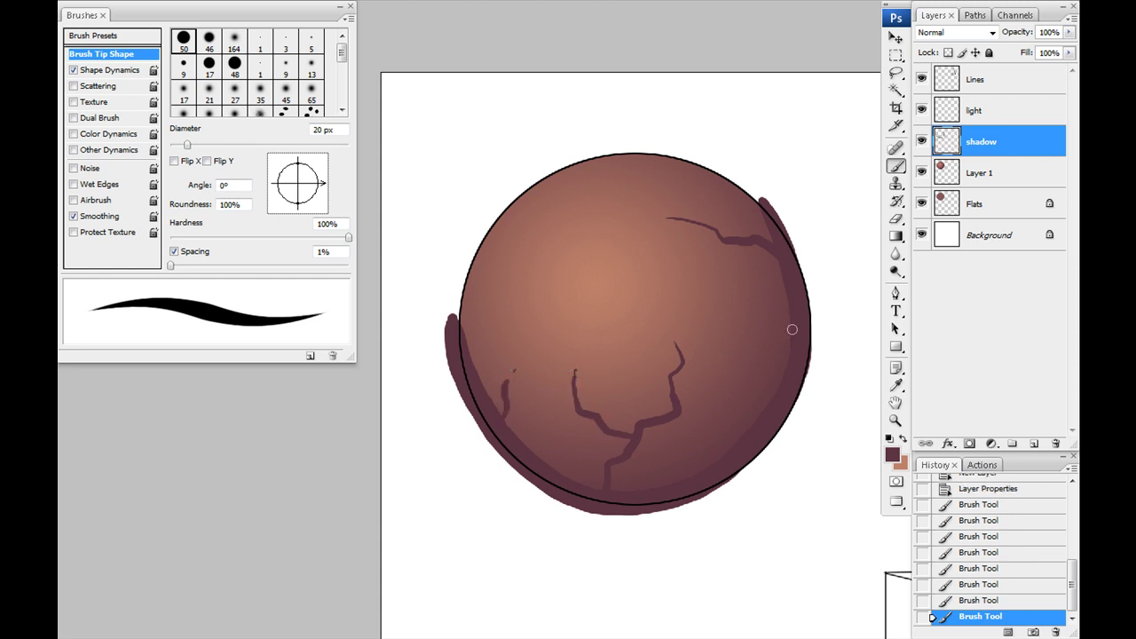
# Trim the shadow layer's overspill outside the circle using an inverted Magic Wand selection of the flat colour, and deselect.
pyautogui.press('w')
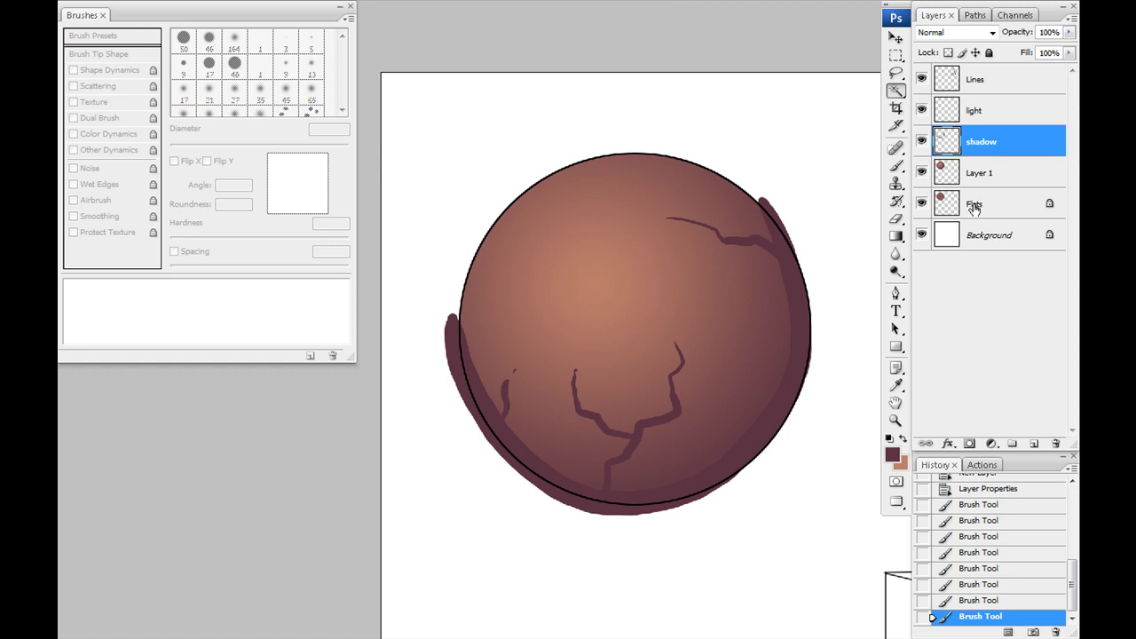
pyautogui.click(974, 205)
pyautogui.click(650, 302)
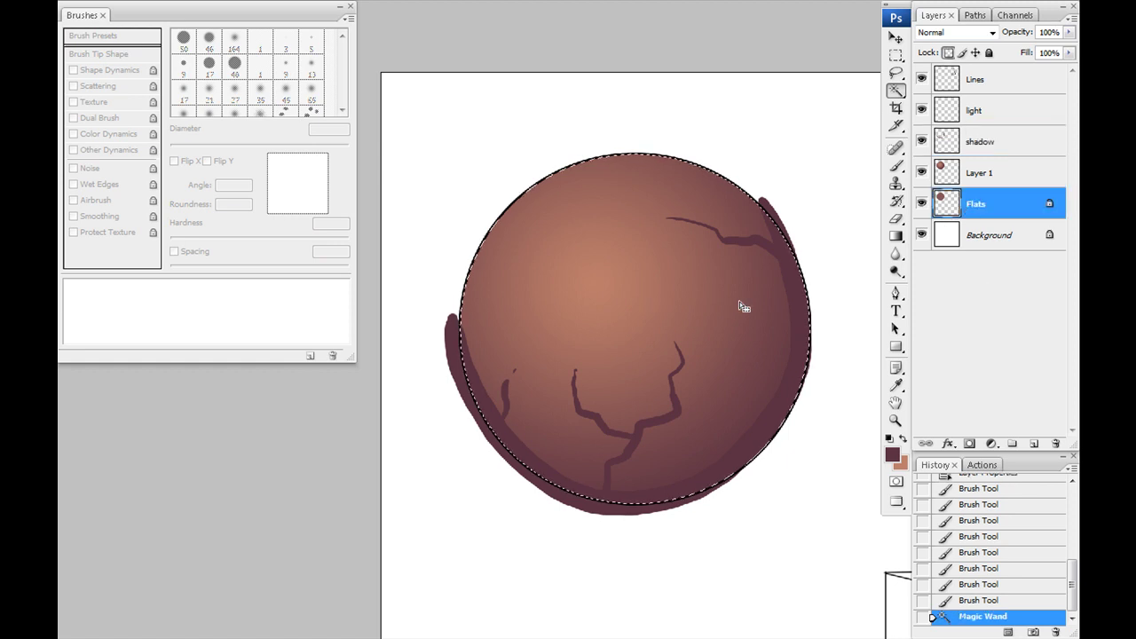
pyautogui.hotkey('ctrl', 'shift', 'i')
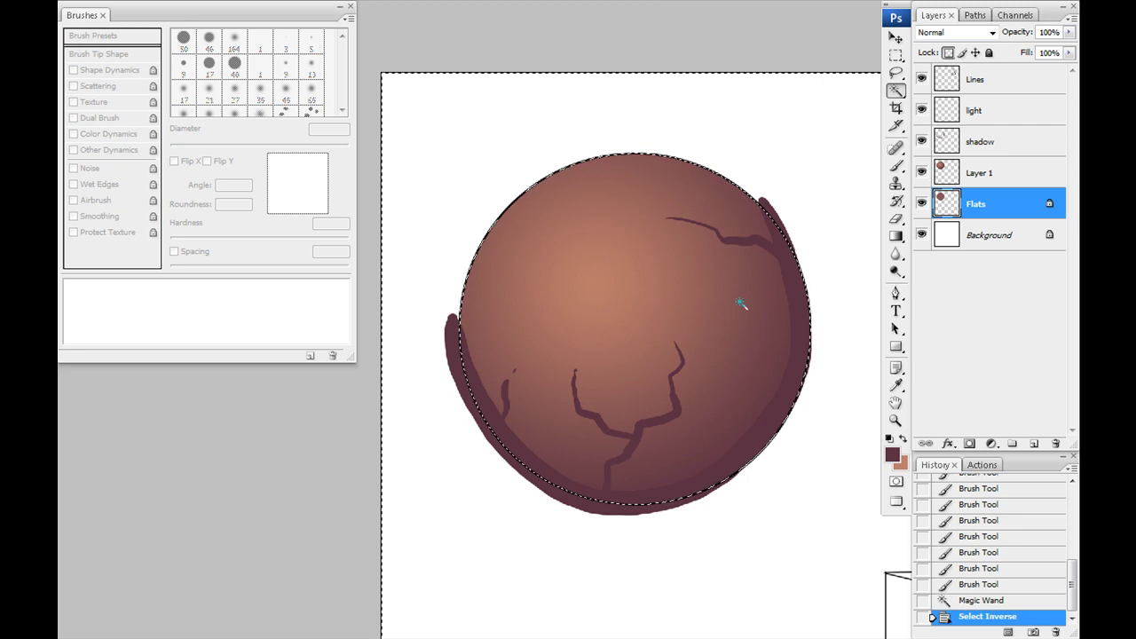
pyautogui.click(992, 151)
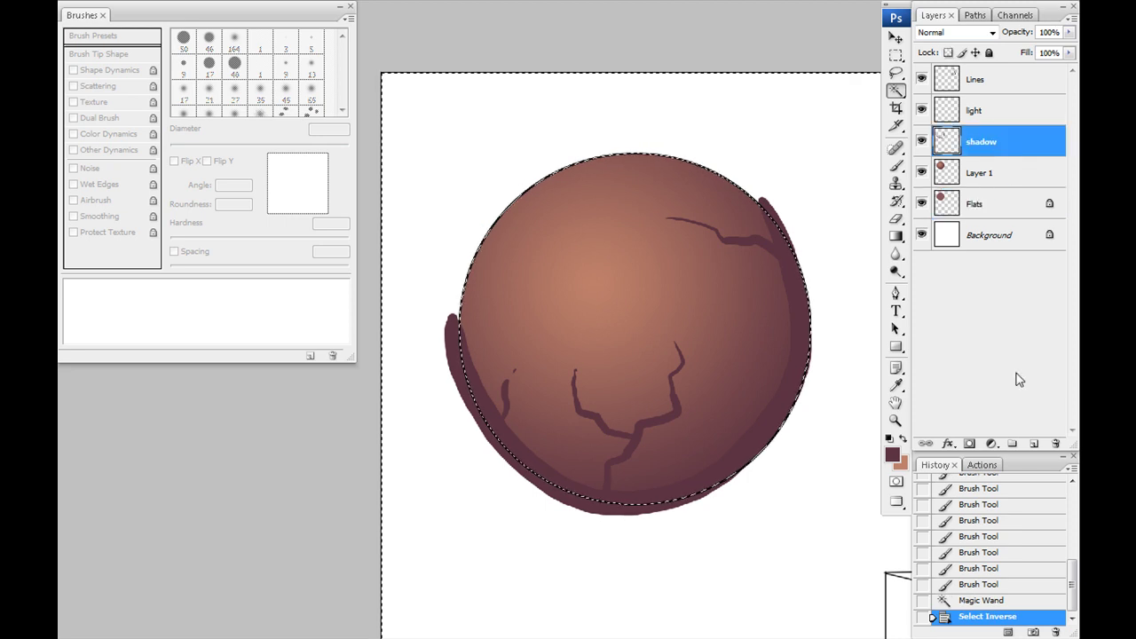
pyautogui.press('Delete')
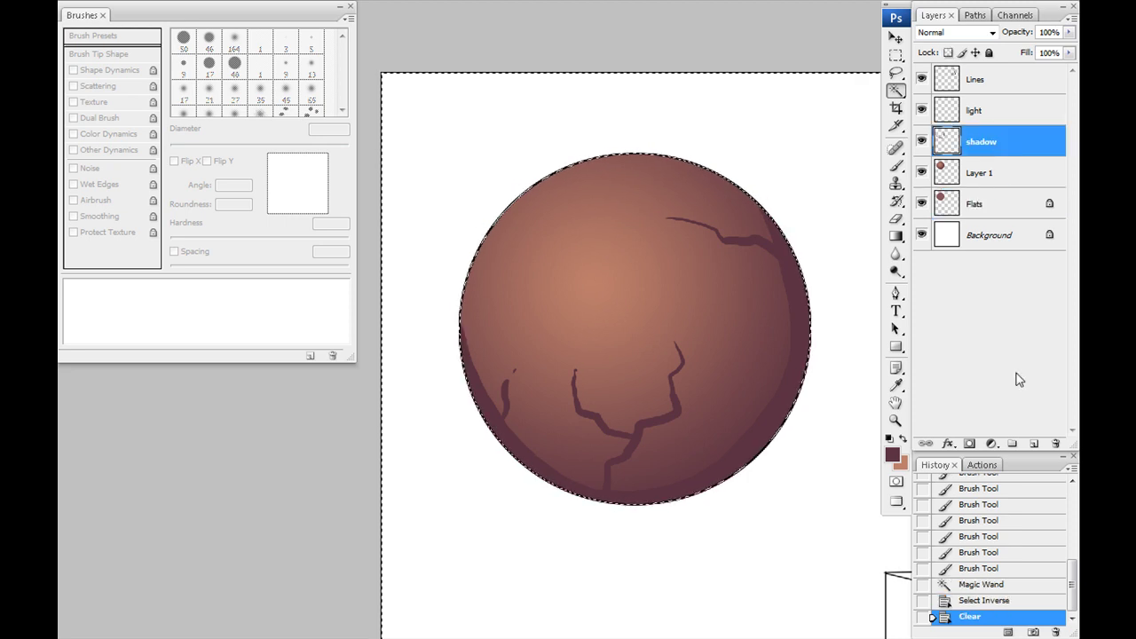
pyautogui.hotkey('ctrl', 'd')
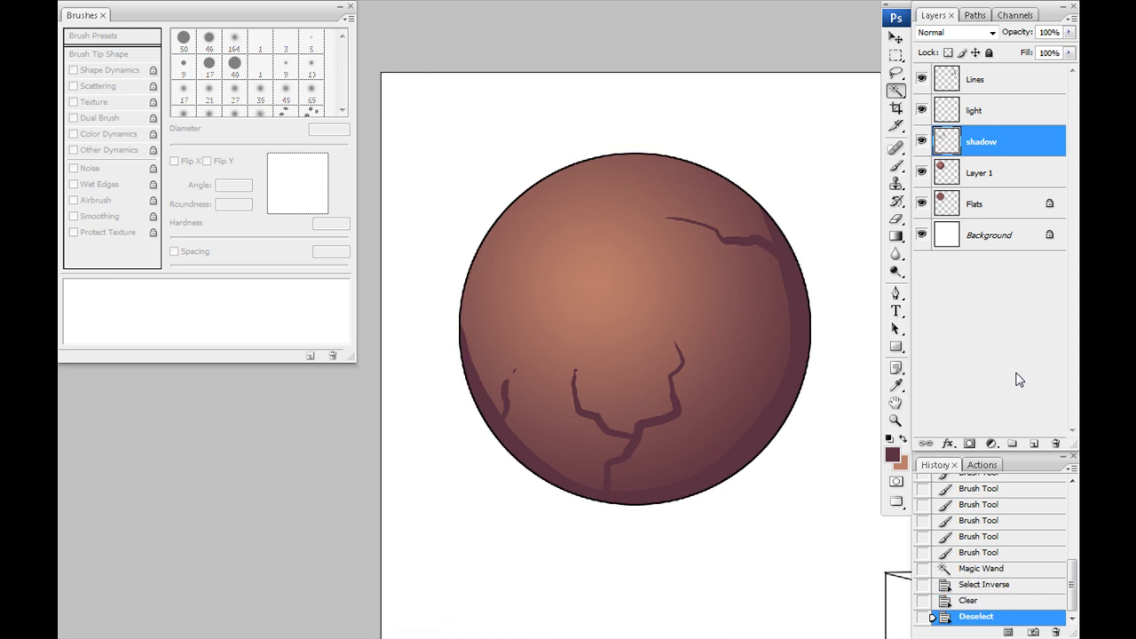
# Try a tan stroke on the light layer with the soft 46 px brush at 61% hardness, and undo it.
pyautogui.click(977, 118)
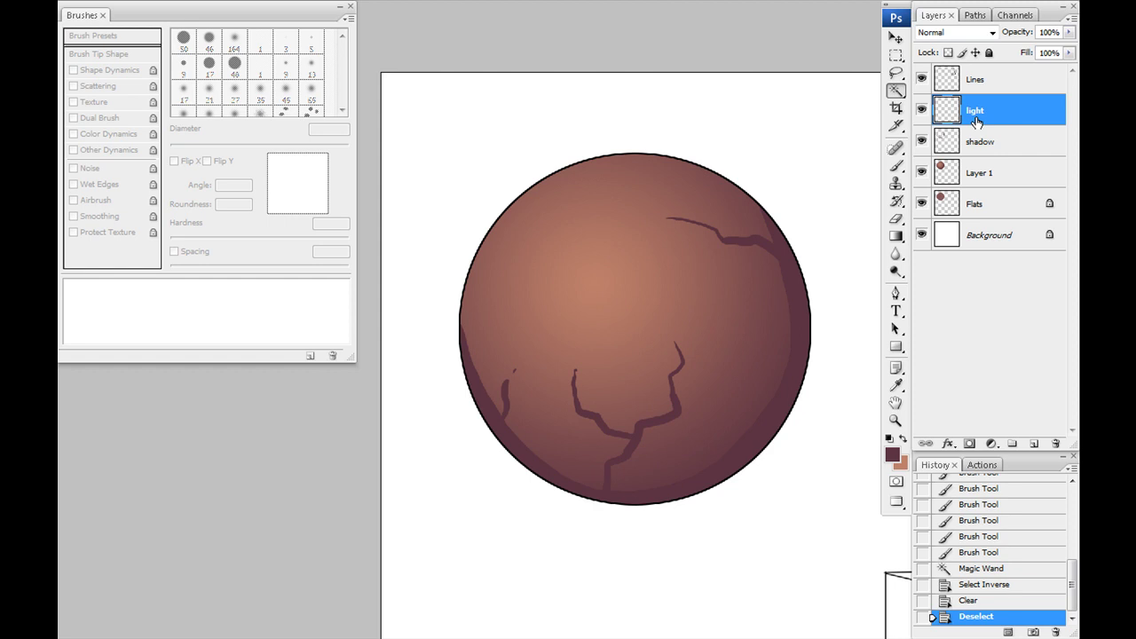
pyautogui.moveTo(433, 387)
pyautogui.mouseDown()
pyautogui.moveTo(471, 384)
pyautogui.moveTo(412, 374)
pyautogui.mouseUp()
pyautogui.press('b')
pyautogui.rightClick(495, 290)
pyautogui.click(557, 403)
pyautogui.press('x')
pyautogui.click(284, 431)
pyautogui.click(284, 431)
pyautogui.moveTo(631, 267)
pyautogui.mouseDown()
pyautogui.moveTo(594, 284)
pyautogui.moveTo(679, 345)
pyautogui.moveTo(632, 250)
pyautogui.moveTo(634, 378)
pyautogui.moveTo(729, 300)
pyautogui.moveTo(571, 271)
pyautogui.moveTo(644, 427)
pyautogui.moveTo(588, 244)
pyautogui.moveTo(588, 438)
pyautogui.moveTo(540, 449)
pyautogui.mouseUp()
pyautogui.hotkey('ctrl', 'z')
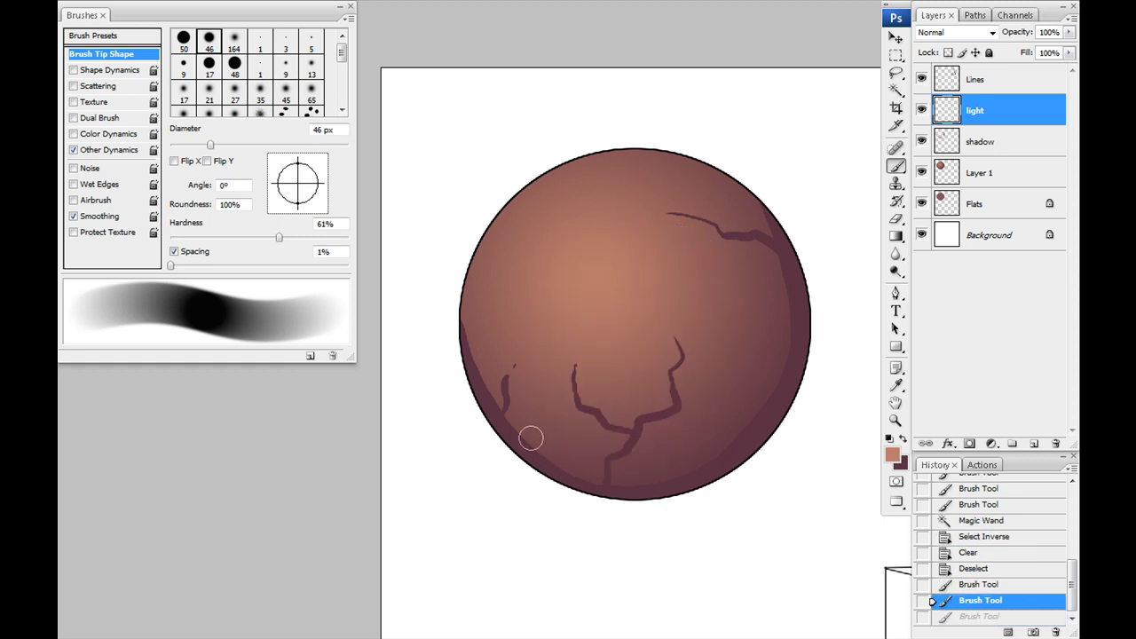
pyautogui.press('l')
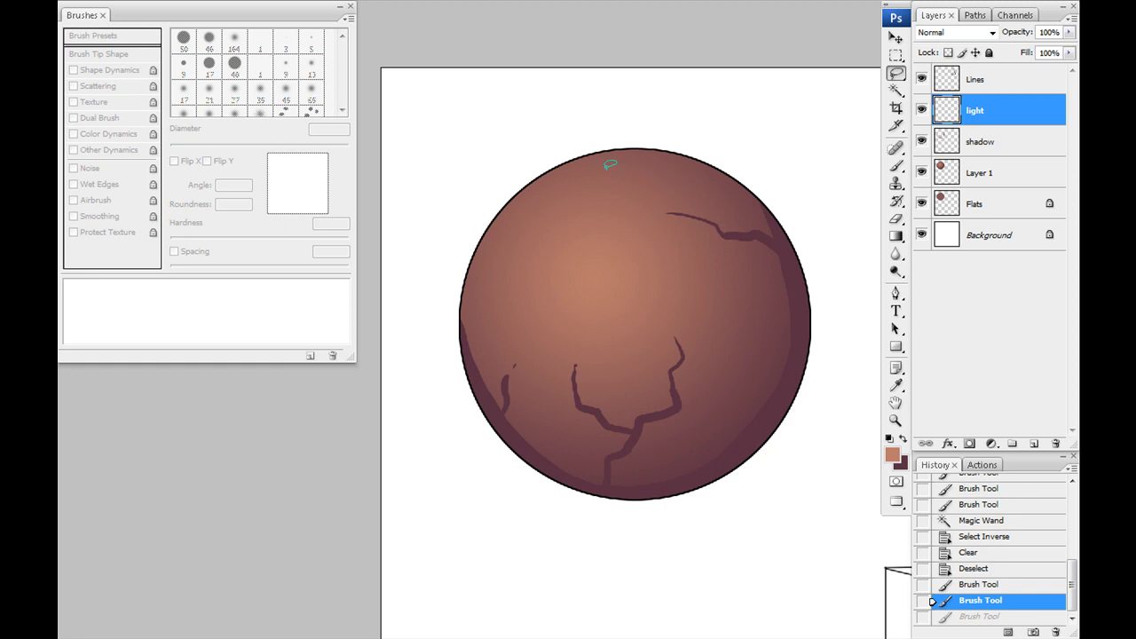
pyautogui.moveTo(655, 166)
pyautogui.mouseDown()
pyautogui.moveTo(731, 342)
pyautogui.moveTo(499, 282)
pyautogui.moveTo(569, 179)
pyautogui.moveTo(603, 431)
pyautogui.moveTo(608, 190)
pyautogui.moveTo(751, 324)
pyautogui.moveTo(683, 182)
pyautogui.moveTo(525, 206)
pyautogui.moveTo(753, 328)
pyautogui.moveTo(685, 171)
pyautogui.mouseUp()
pyautogui.hotkey('ctrl', 'z')
pyautogui.hotkey('ctrl', 'z')
pyautogui.hotkey('ctrl', 'z')
pyautogui.hotkey('ctrl', 'z')
# Make a large circular Elliptical Marquee selection and position it over the upper-left part of the circle.
pyautogui.moveTo(896, 55); pyautogui.dragTo(916, 71)
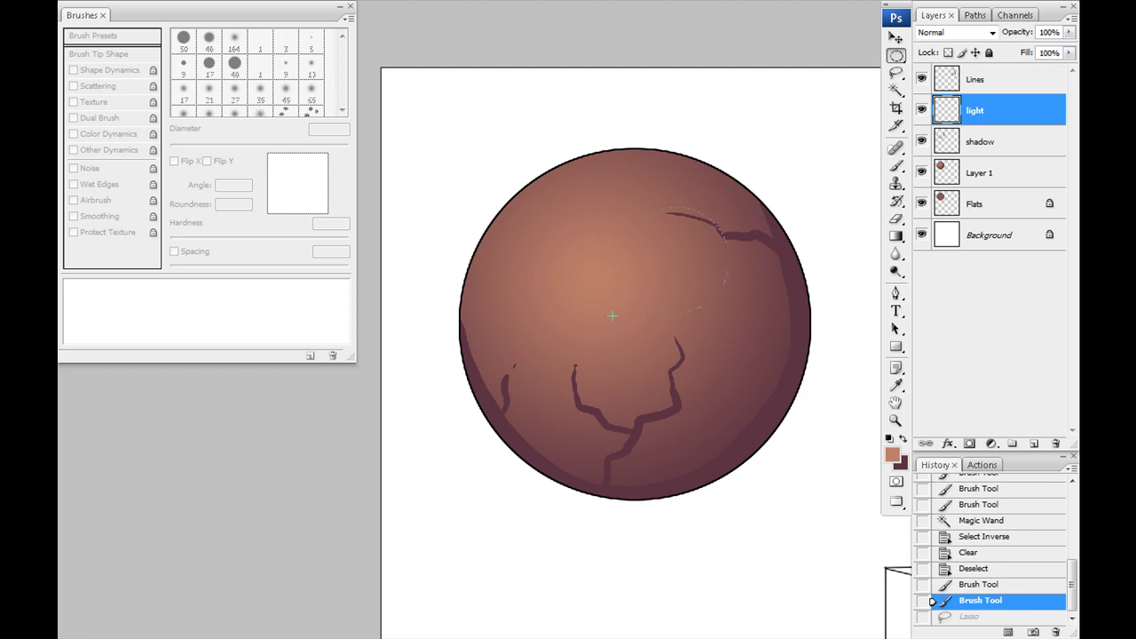
pyautogui.moveTo(484, 451); pyautogui.dragTo(484, 452)
pyautogui.moveTo(591, 439); pyautogui.dragTo(588, 411)
# Enlarge the brush to 500 px, paint a soft tan light inside the circular selection on the light layer, and deselect.
pyautogui.press('b')
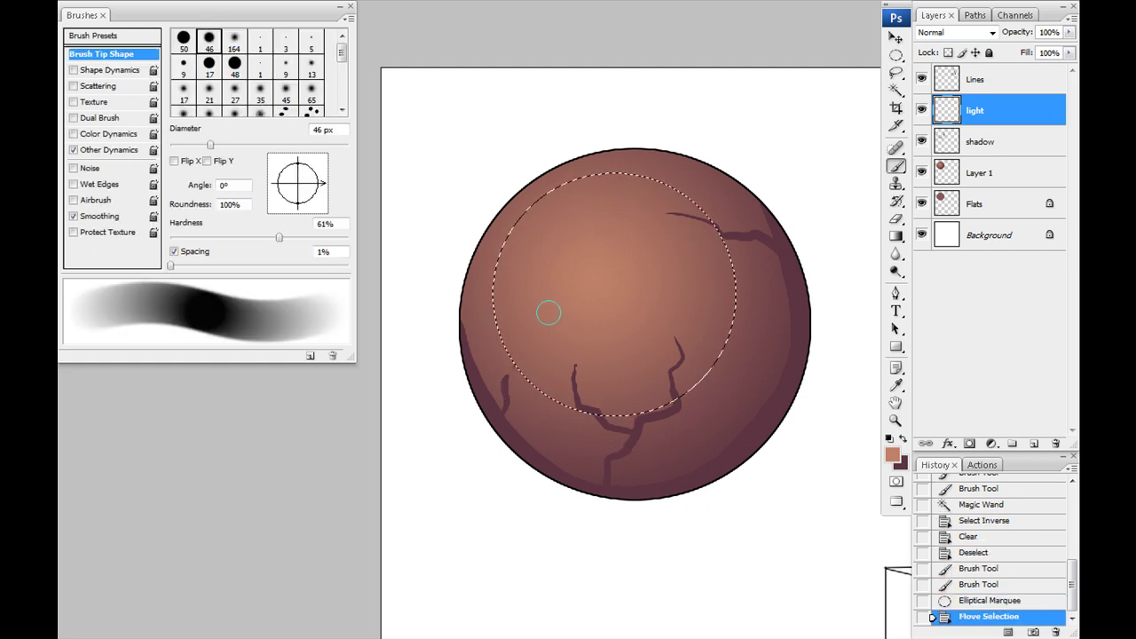
pyautogui.press(']')
pyautogui.press(']')
pyautogui.press(']')
pyautogui.press(']')
pyautogui.press(']')
pyautogui.press(']')
pyautogui.press(']')
pyautogui.press(']')
pyautogui.press(']')
pyautogui.press(']')
pyautogui.press(']')
pyautogui.press(']')
pyautogui.press(']')
pyautogui.press(']')
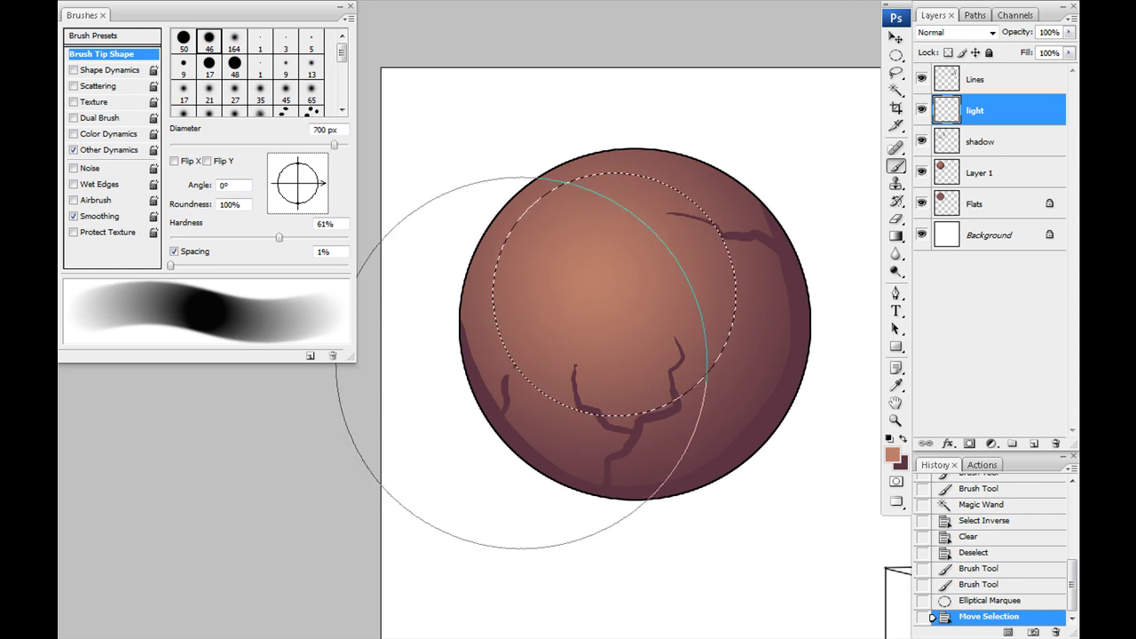
pyautogui.press('[')
pyautogui.press(']')
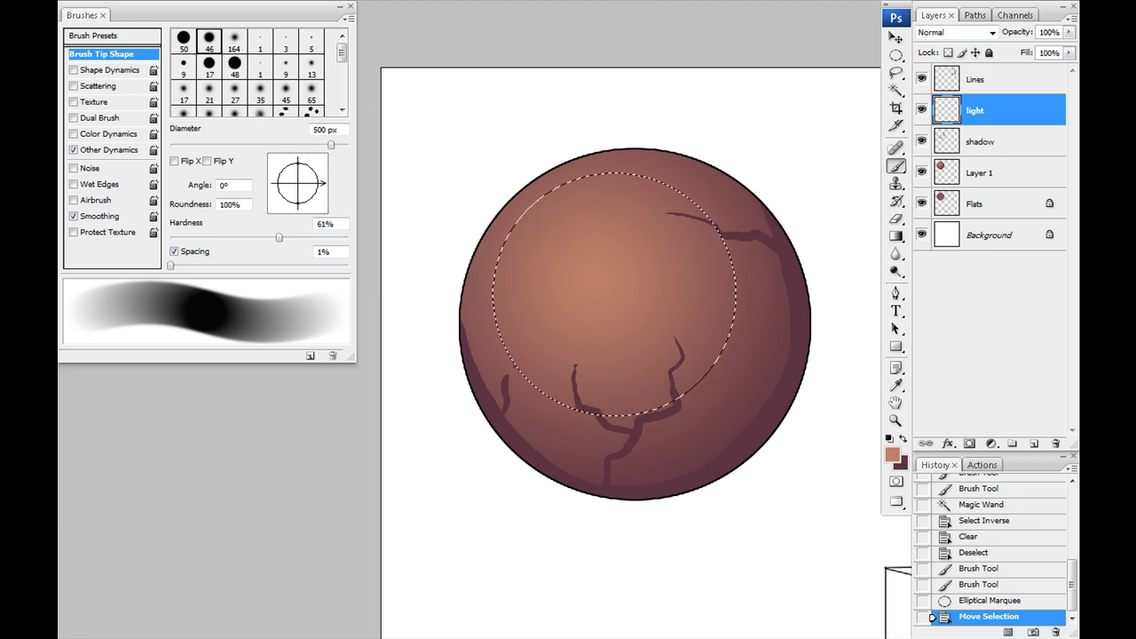
pyautogui.moveTo(582, 269); pyautogui.dragTo(584, 278)
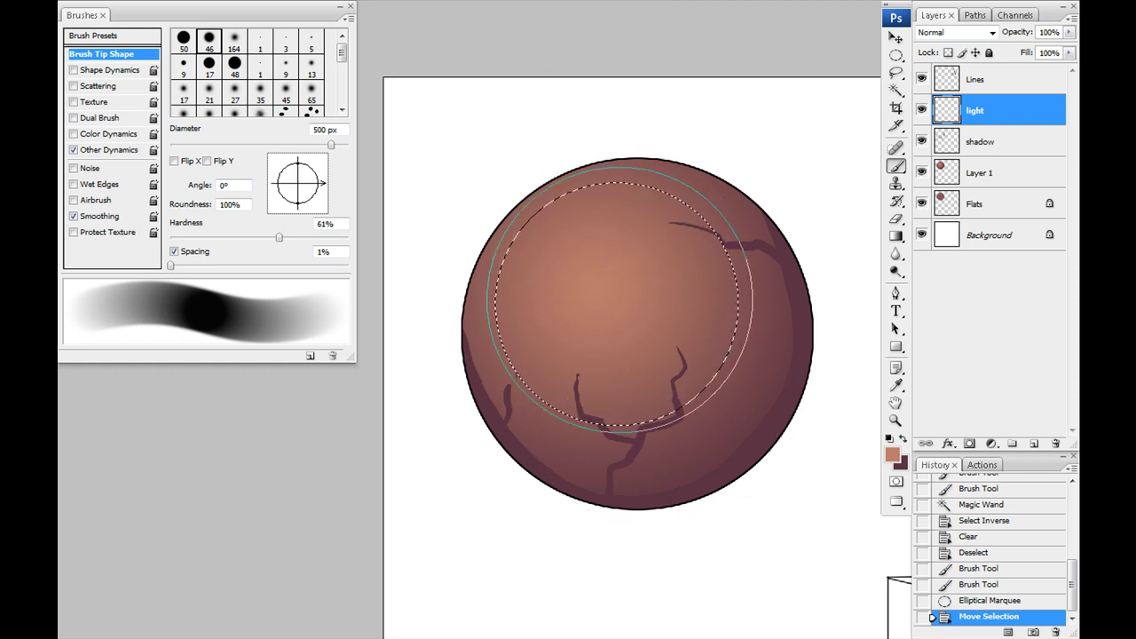
pyautogui.moveTo(697, 271); pyautogui.dragTo(532, 234)
pyautogui.hotkey('ctrl', 'z')
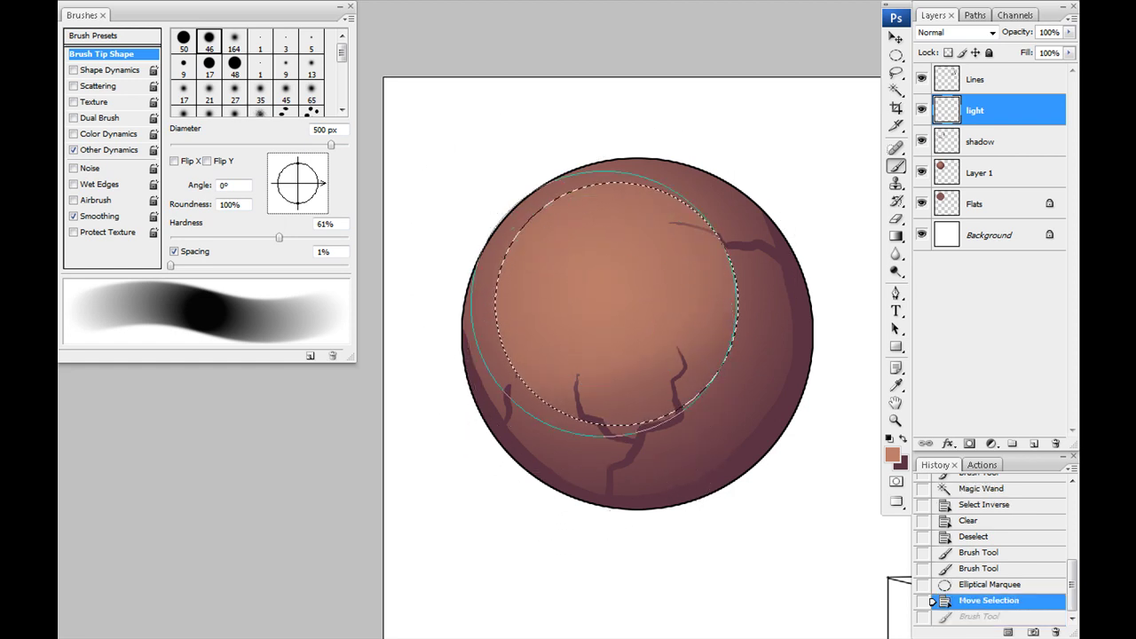
pyautogui.moveTo(494, 245); pyautogui.dragTo(665, 364)
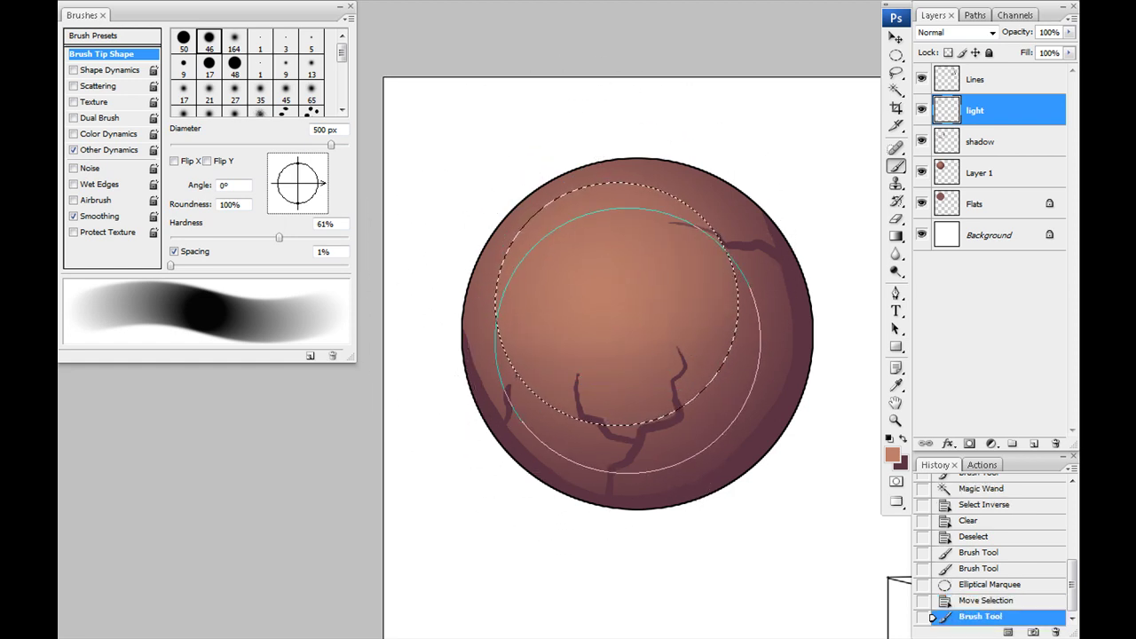
pyautogui.moveTo(479, 275)
pyautogui.mouseDown()
pyautogui.moveTo(485, 347)
pyautogui.moveTo(669, 190)
pyautogui.moveTo(482, 165)
pyautogui.moveTo(425, 322)
pyautogui.mouseUp()
pyautogui.hotkey('ctrl', 'd')
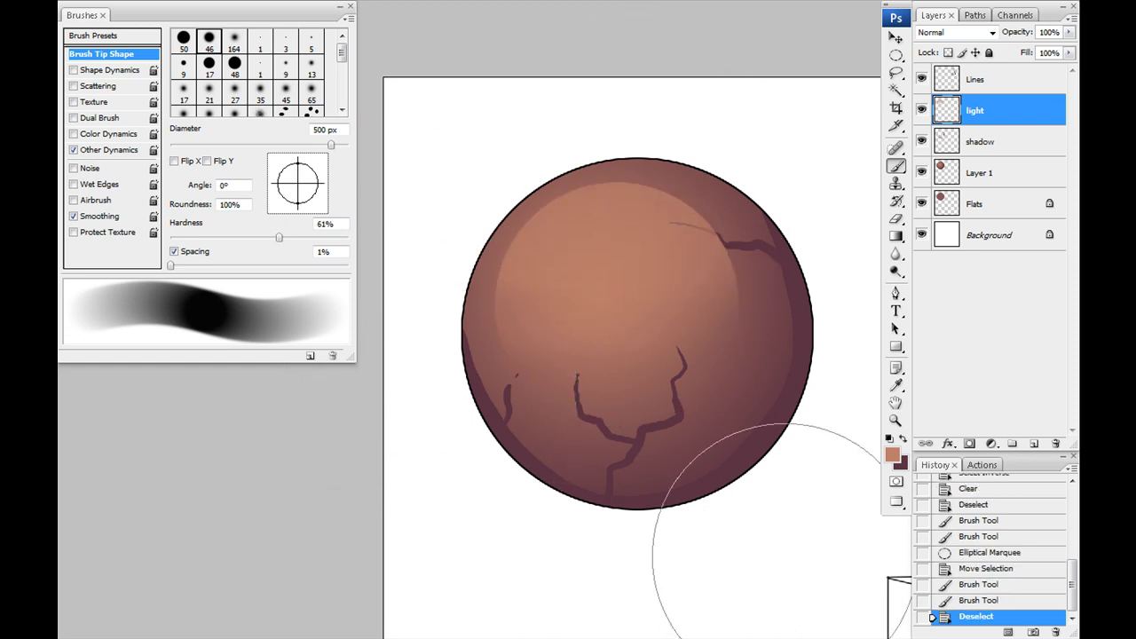
# Make a smaller circular Elliptical Marquee selection and position it near the top of the painted light area.
pyautogui.press('m')
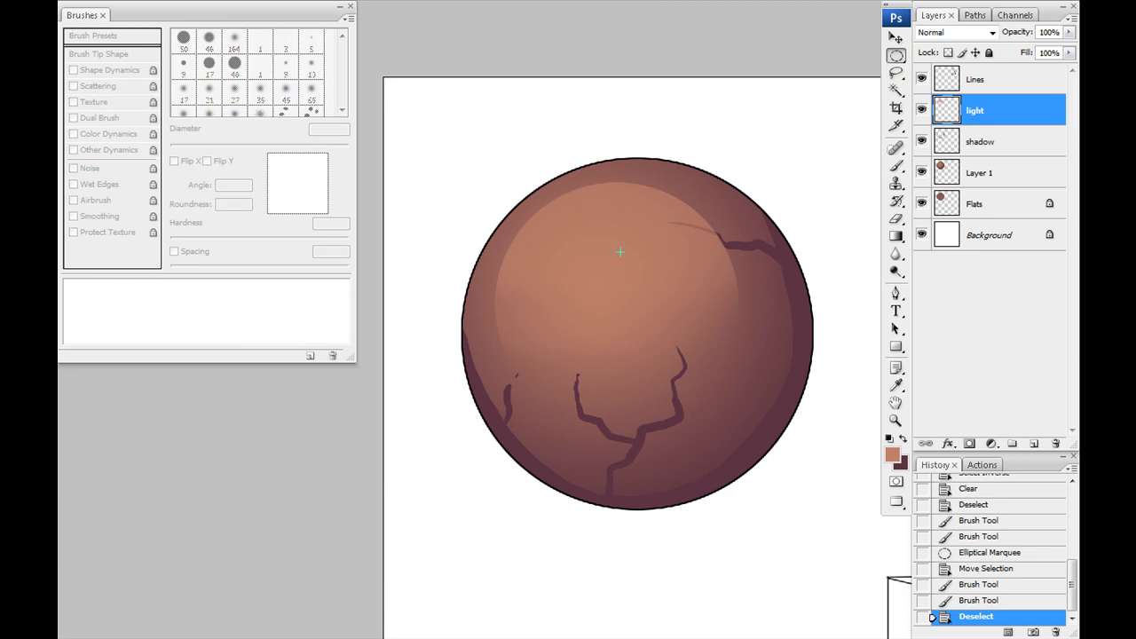
pyautogui.moveTo(541, 343); pyautogui.dragTo(531, 340)
pyautogui.moveTo(581, 277); pyautogui.dragTo(591, 265)
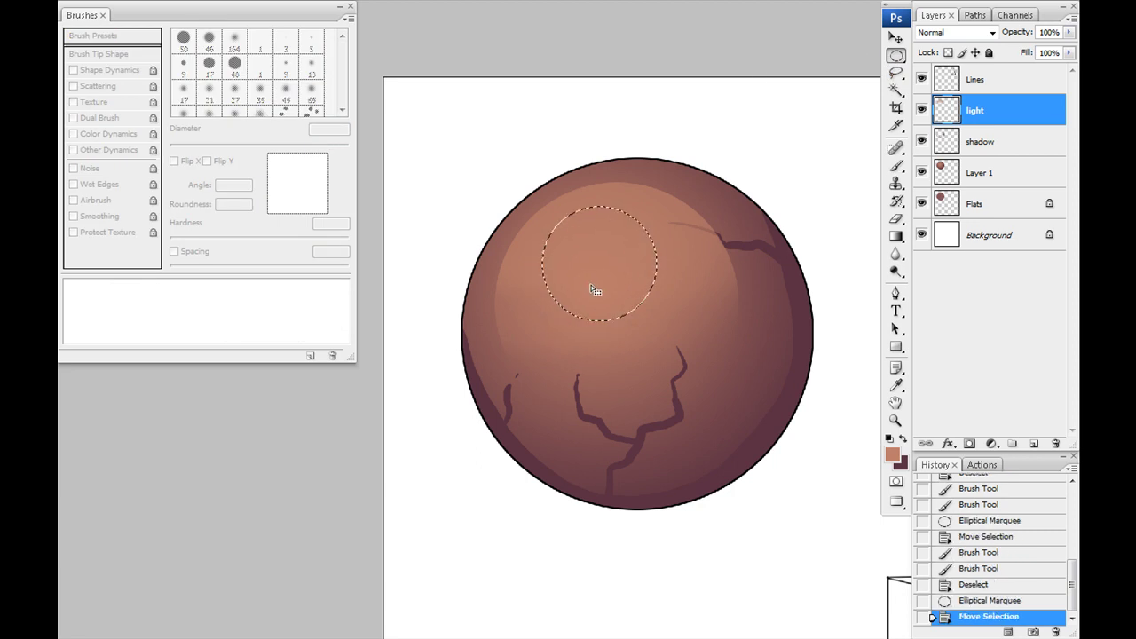
# Reduce the brush to 150 px and brush the tan colour across the small circular selection.
pyautogui.press('b')
pyautogui.press('[')
pyautogui.press('[')
pyautogui.press('[')
pyautogui.press('[')
pyautogui.press('[')
pyautogui.press('[')
pyautogui.press('[')
pyautogui.press('[')
pyautogui.press(']')
pyautogui.press(']')
pyautogui.press(']')
pyautogui.moveTo(625, 226); pyautogui.dragTo(520, 281)
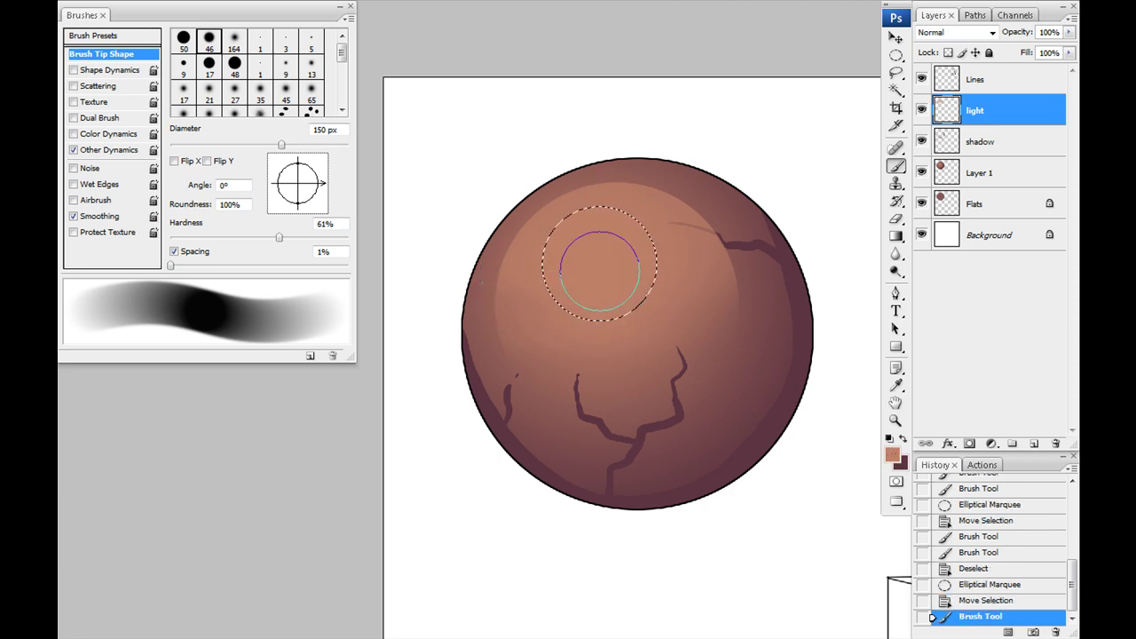
# Keep the tan as background colour and set the foreground to a brighter orange based on the circle's sampled light tone.
pyautogui.click(902, 439)
pyautogui.click(893, 456)
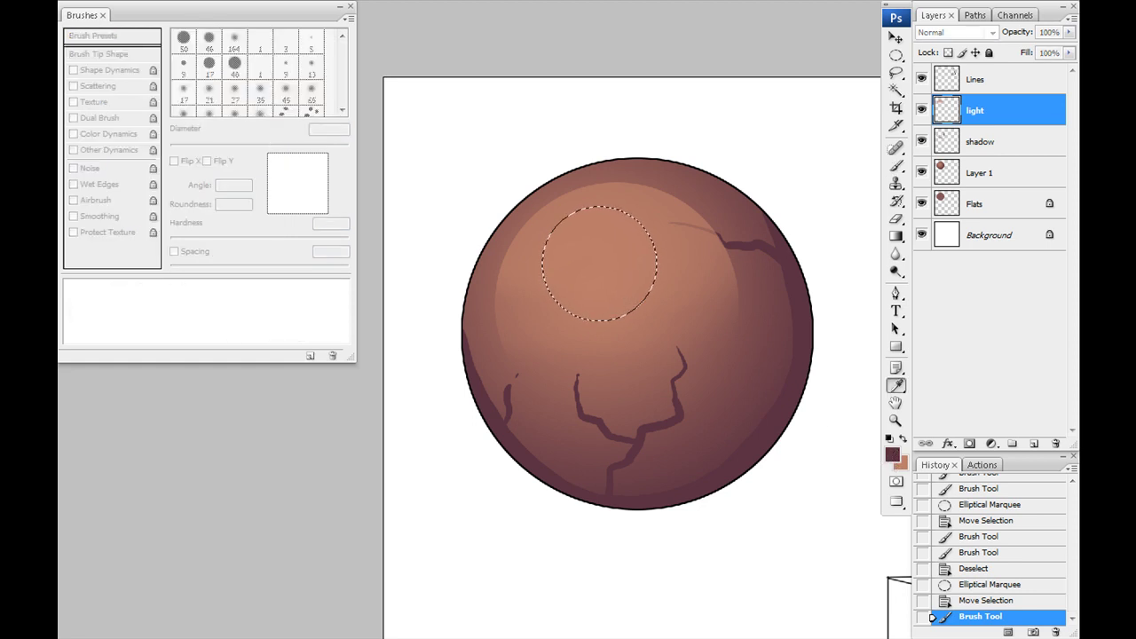
pyautogui.moveTo(793, 366); pyautogui.dragTo(189, 339)
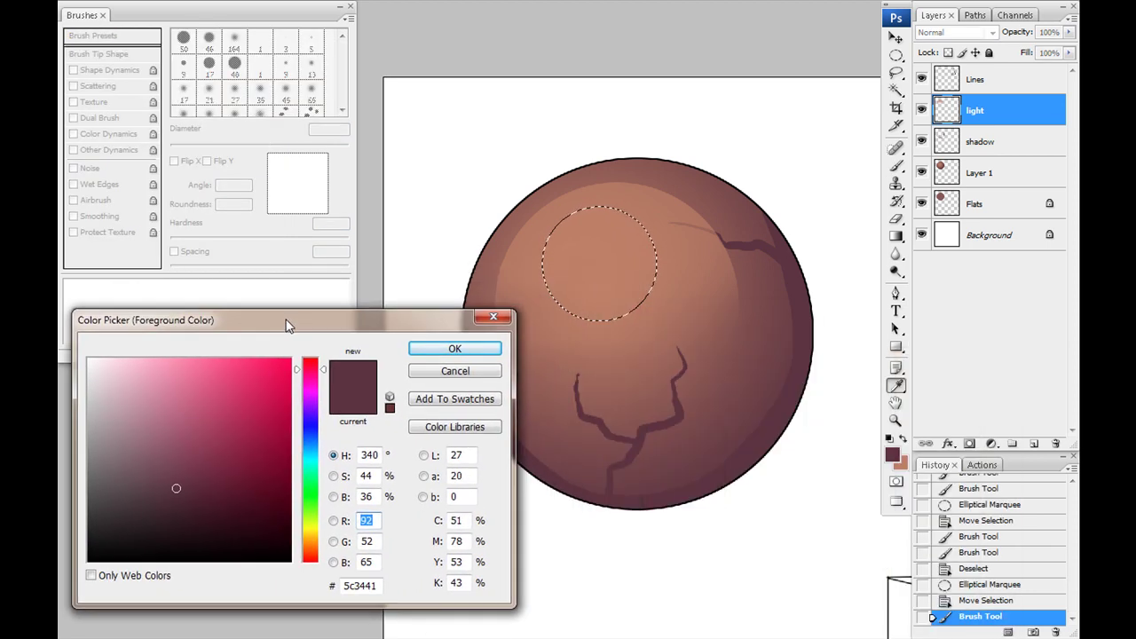
pyautogui.click(601, 238)
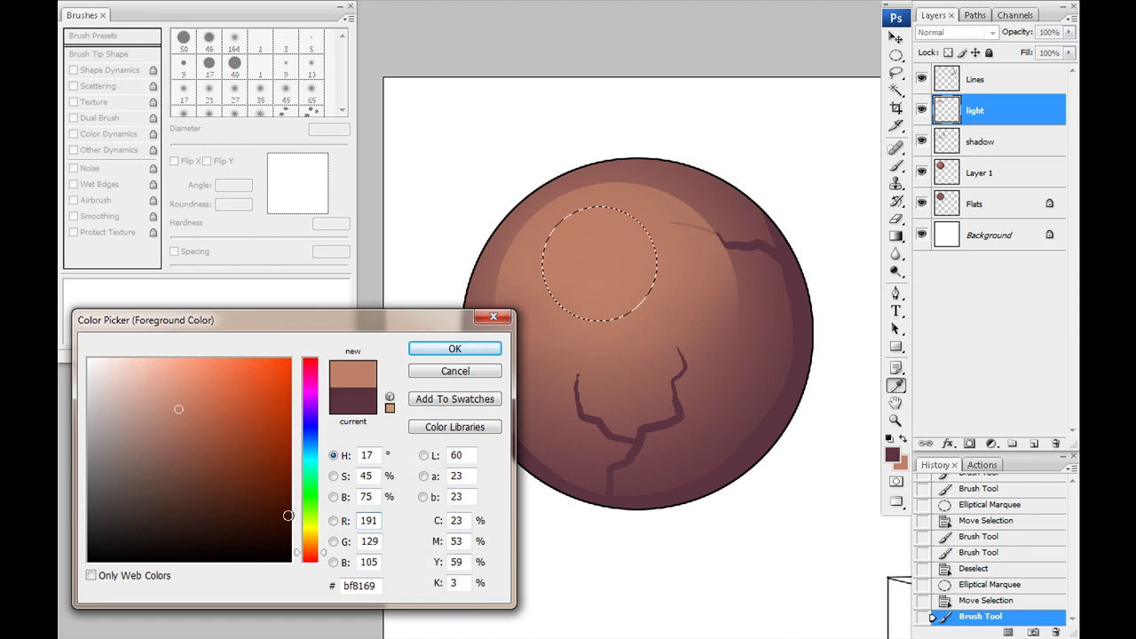
pyautogui.click(453, 349)
# Paint a faint orange highlight in the upper part of the small circular selection, undoing overly strong strokes, and deselect.
pyautogui.moveTo(578, 206)
pyautogui.mouseDown()
pyautogui.moveTo(515, 254)
pyautogui.moveTo(498, 345)
pyautogui.moveTo(552, 244)
pyautogui.moveTo(604, 214)
pyautogui.moveTo(609, 227)
pyautogui.moveTo(631, 225)
pyautogui.moveTo(546, 267)
pyautogui.moveTo(519, 293)
pyautogui.mouseUp()
pyautogui.hotkey('ctrl', 'z')
pyautogui.hotkey('ctrl', 'z')
pyautogui.moveTo(636, 232)
pyautogui.mouseDown()
pyautogui.moveTo(608, 234)
pyautogui.moveTo(521, 347)
pyautogui.mouseUp()
pyautogui.hotkey('ctrl', 'z')
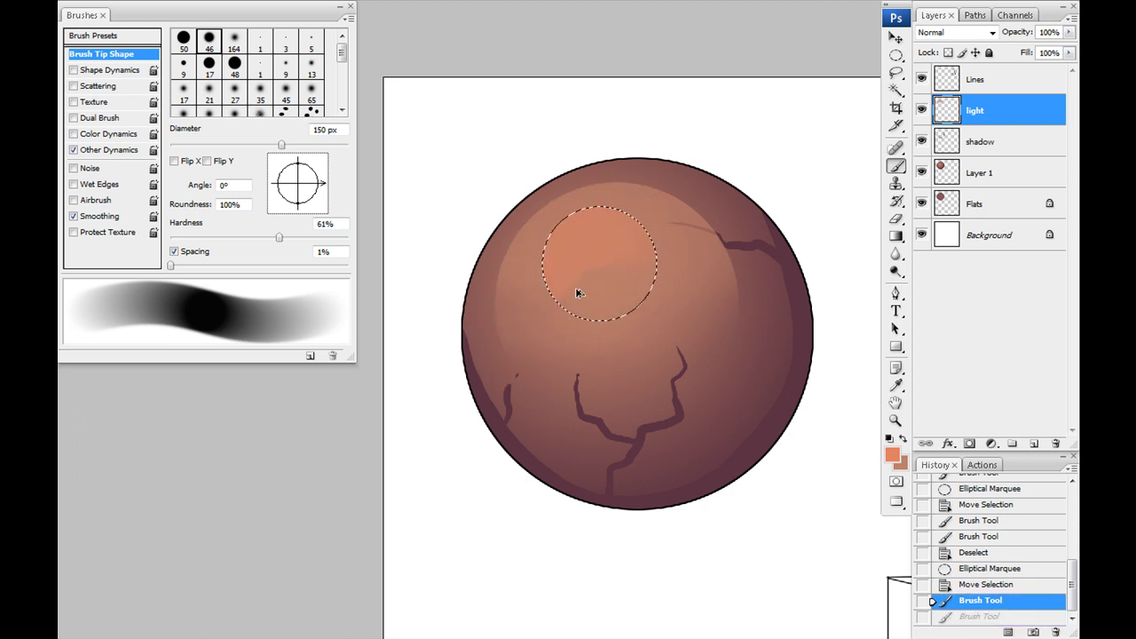
pyautogui.moveTo(641, 223)
pyautogui.mouseDown()
pyautogui.moveTo(550, 214)
pyautogui.moveTo(526, 314)
pyautogui.moveTo(538, 326)
pyautogui.mouseUp()
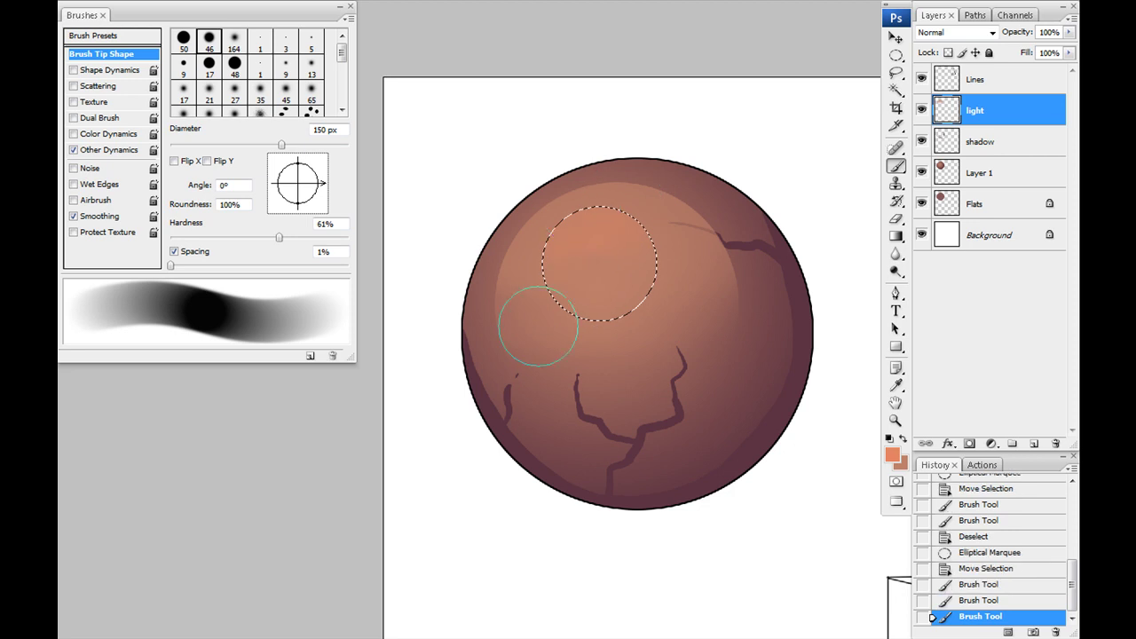
pyautogui.hotkey('ctrl', 'd')
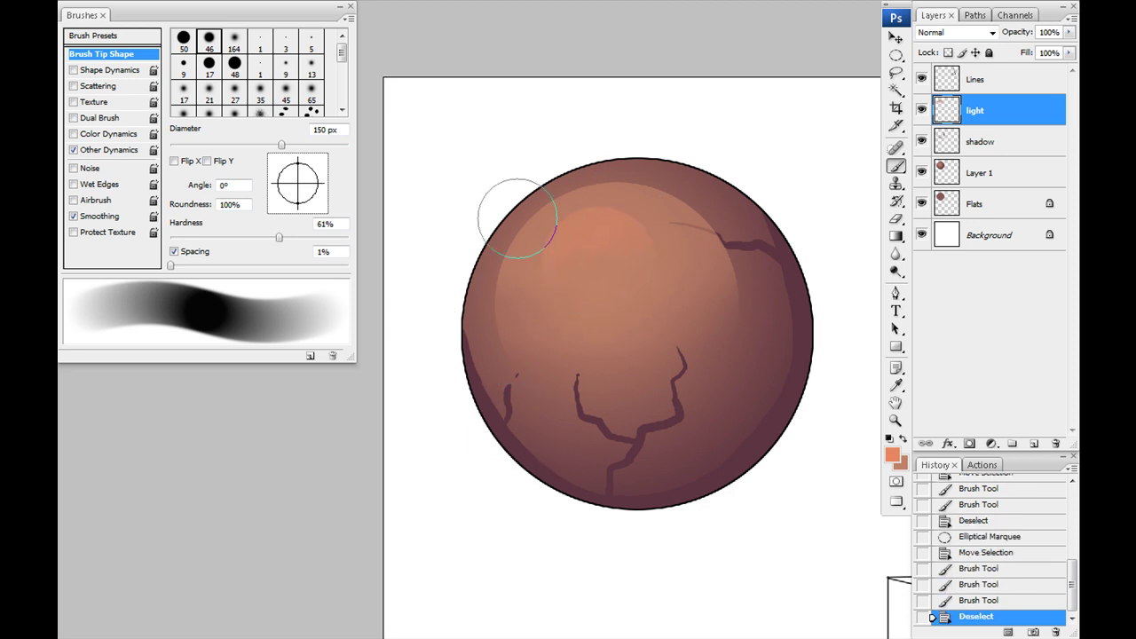
# Lasso a tiny oval inside the orange highlight, dab orange into its end with a 45 px brush, and deselect.
pyautogui.press('l')
pyautogui.moveTo(578, 232); pyautogui.dragTo(579, 236)
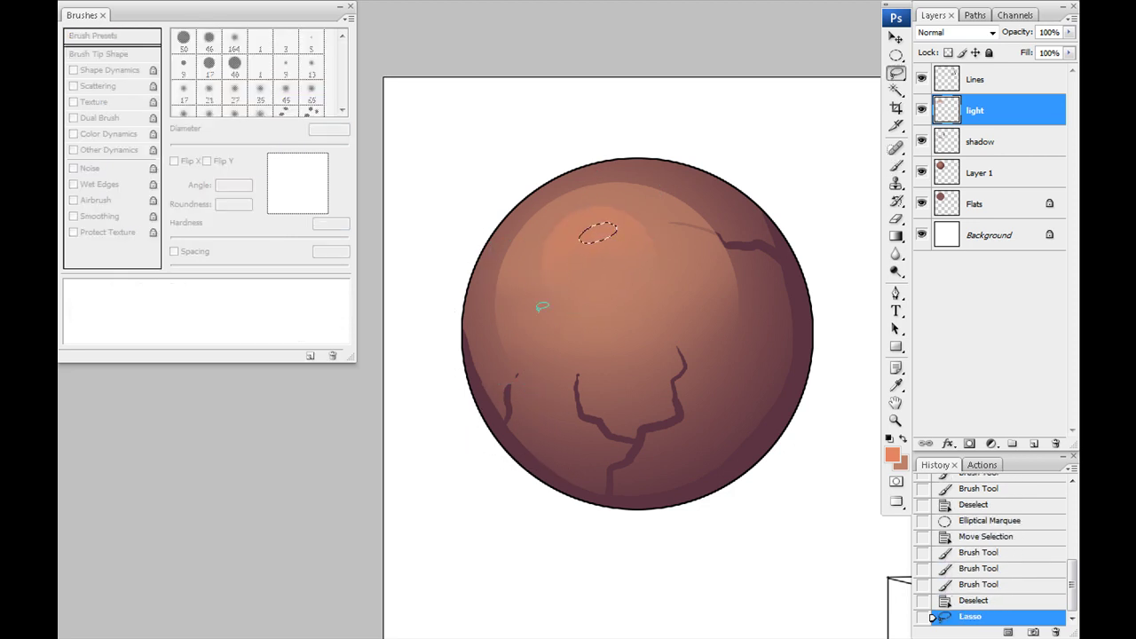
pyautogui.press('b')
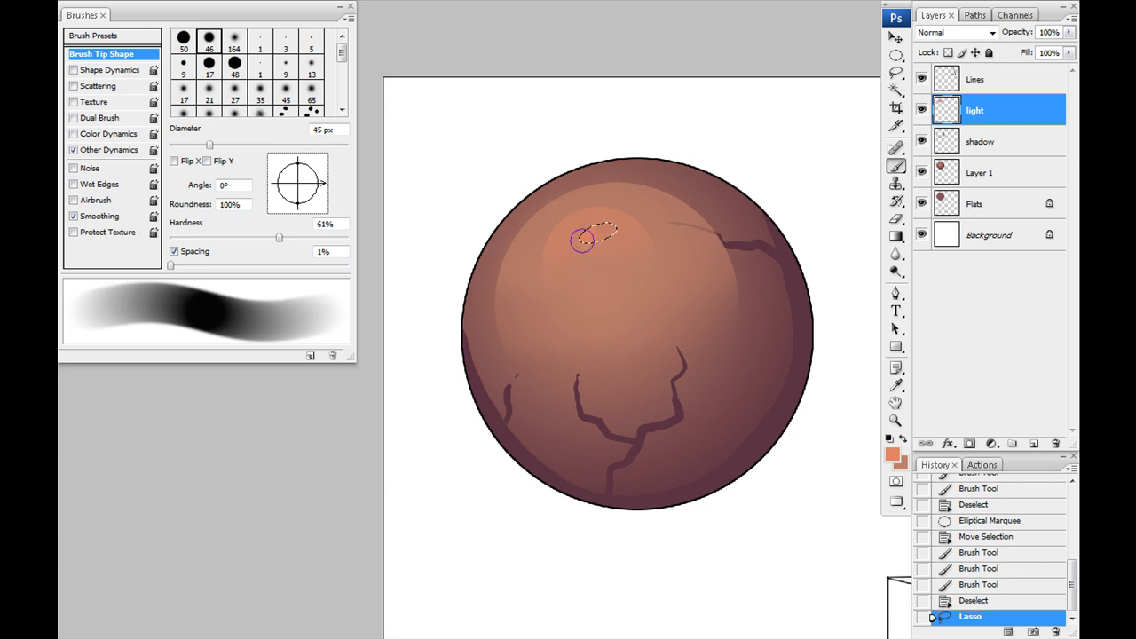
pyautogui.click(582, 236)
pyautogui.hotkey('ctrl', 'd')
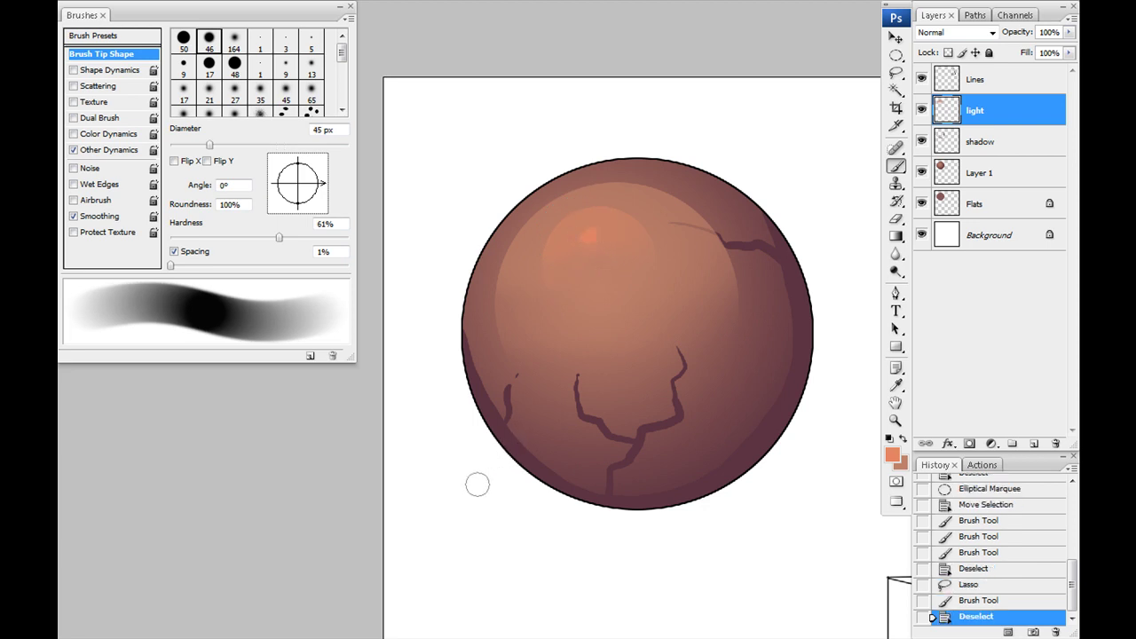
# Sample the tan beside the bright orange spot as the foreground colour.
pyautogui.hotkey('ctrl', '-')
pyautogui.hotkey('ctrl', '-')
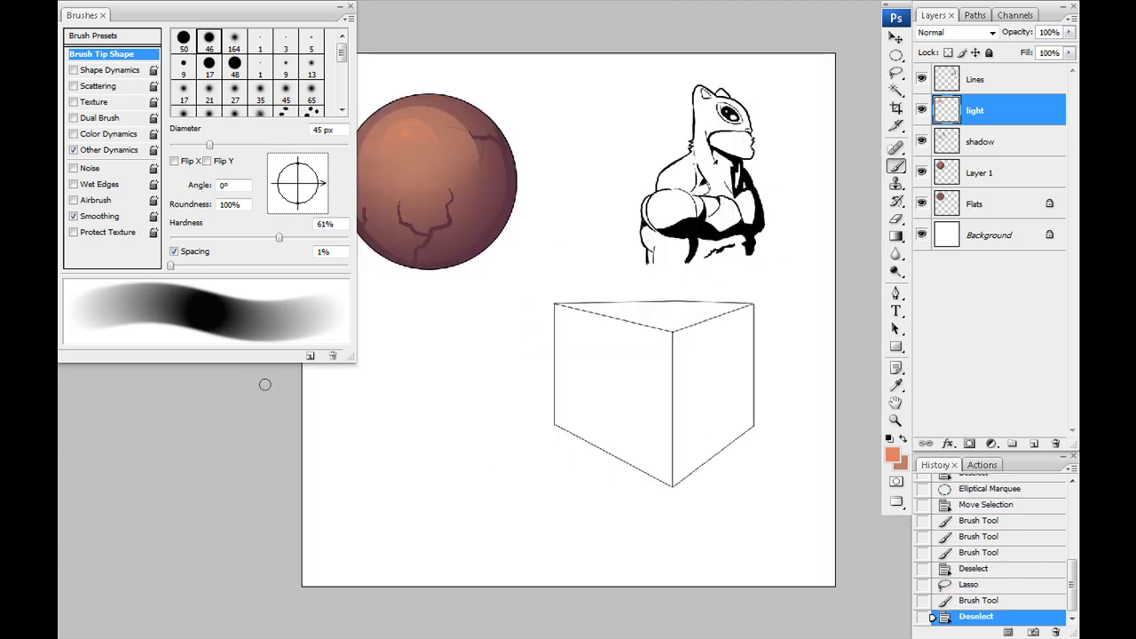
pyautogui.moveTo(511, 345); pyautogui.dragTo(588, 432)
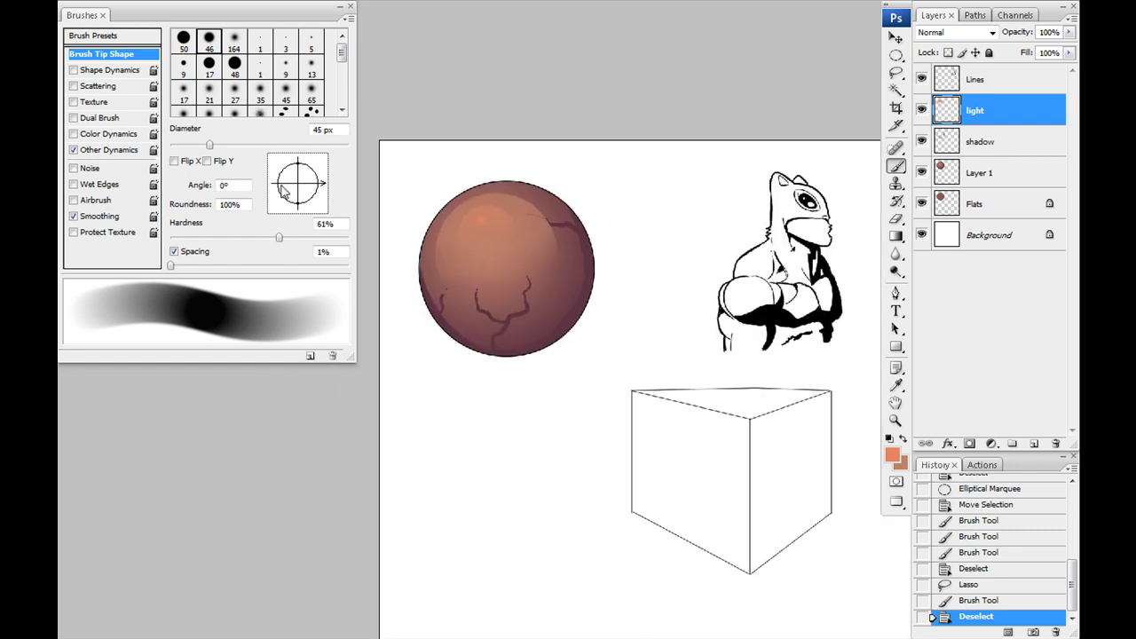
pyautogui.hotkey('ctrl', '+')
pyautogui.hotkey('ctrl', '+')
pyautogui.hotkey('ctrl', '+')
pyautogui.moveTo(540, 340); pyautogui.dragTo(776, 633)
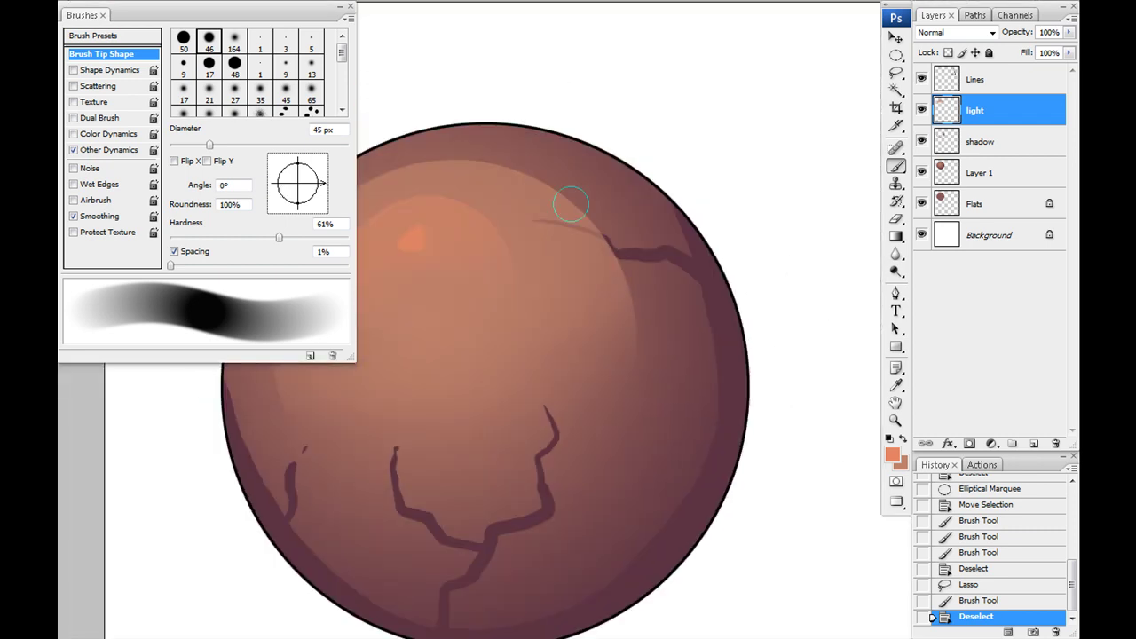
pyautogui.moveTo(500, 427); pyautogui.dragTo(718, 428)
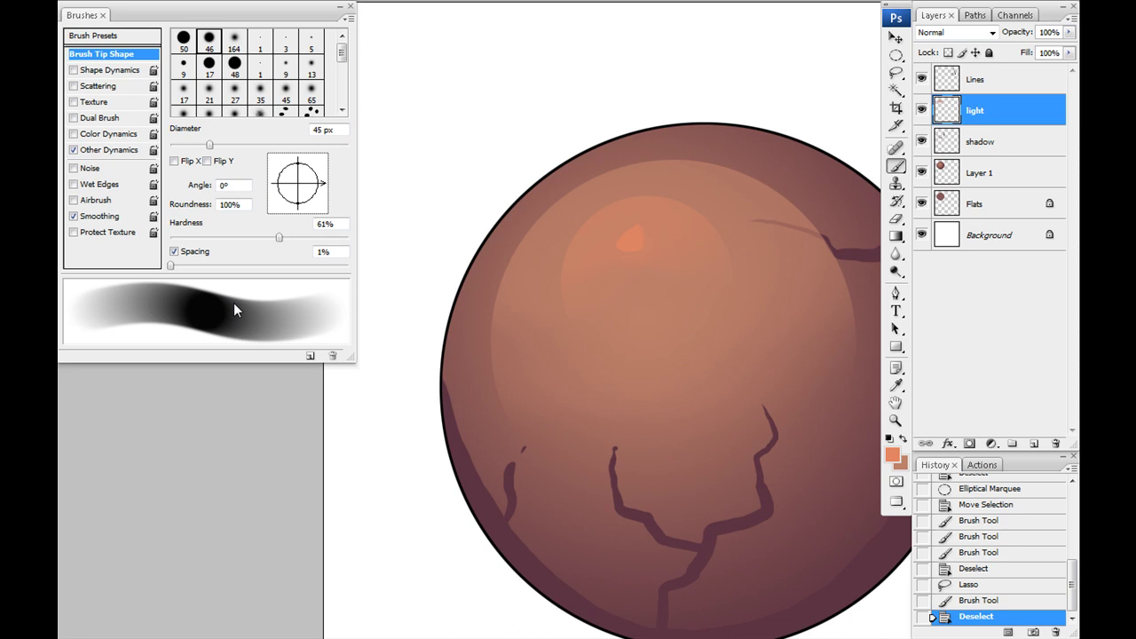
pyautogui.moveTo(608, 448); pyautogui.dragTo(507, 372)
pyautogui.press('i')
pyautogui.click(644, 246)
# Lasso thin slivers along the edges of the lower cracks and the upper-right crack as one combined selection.
pyautogui.press('l')
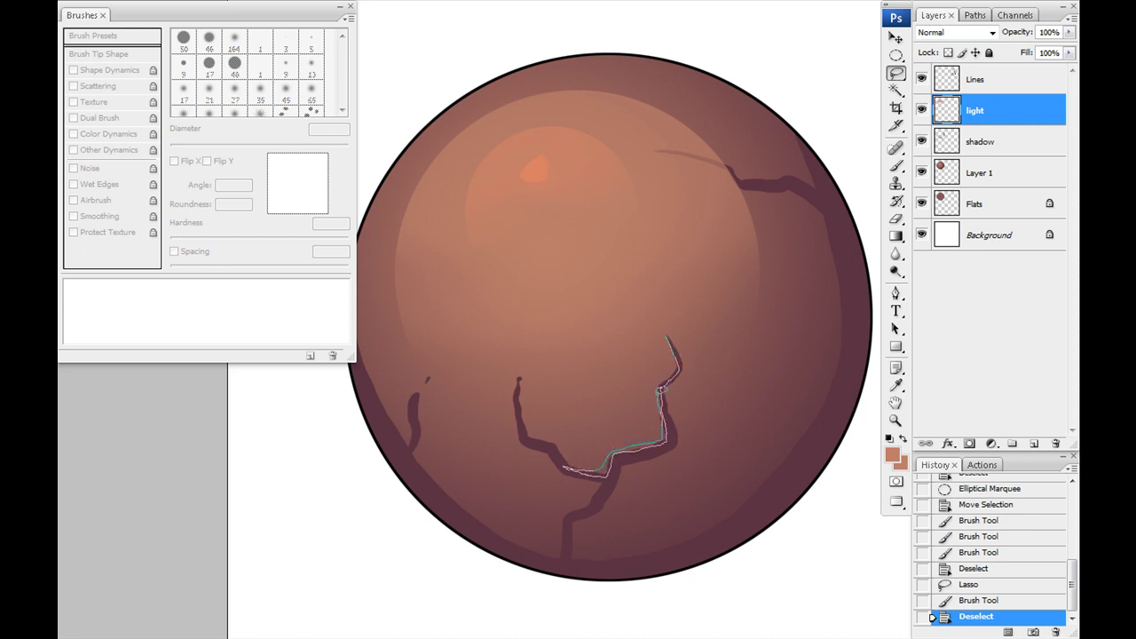
pyautogui.moveTo(672, 352)
pyautogui.mouseDown()
pyautogui.moveTo(647, 348)
pyautogui.moveTo(646, 365)
pyautogui.mouseUp()
pyautogui.moveTo(559, 451)
pyautogui.mouseDown()
pyautogui.moveTo(529, 427)
pyautogui.moveTo(523, 363)
pyautogui.moveTo(521, 408)
pyautogui.moveTo(557, 449)
pyautogui.mouseUp()
pyautogui.moveTo(599, 485)
pyautogui.mouseDown()
pyautogui.moveTo(592, 500)
pyautogui.moveTo(598, 486)
pyautogui.mouseUp()
pyautogui.moveTo(436, 358); pyautogui.dragTo(411, 432)
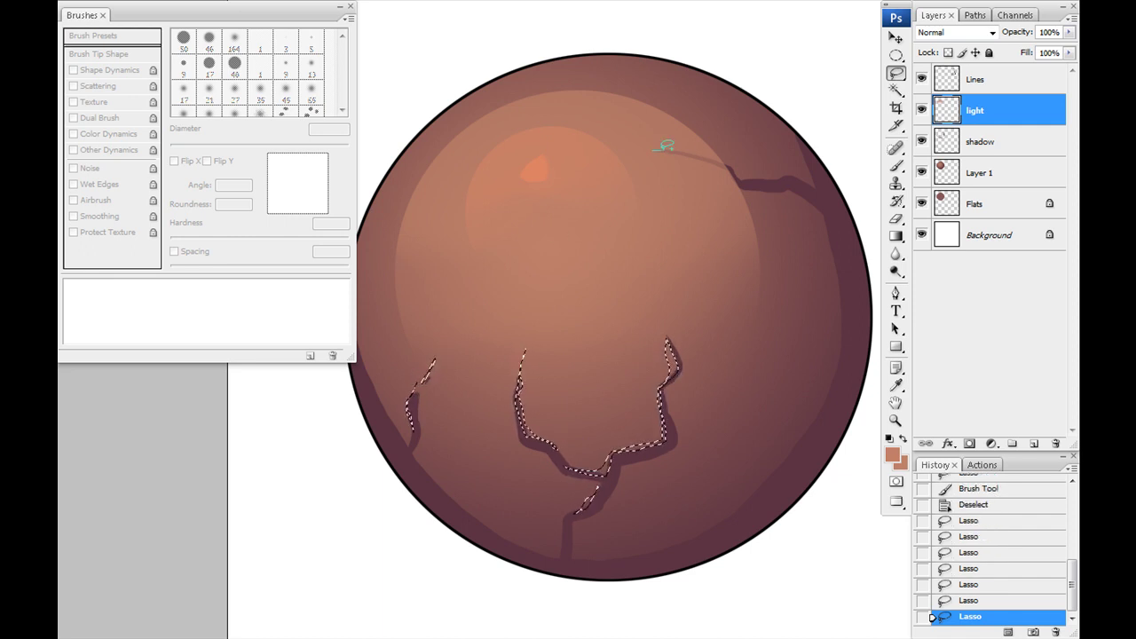
pyautogui.moveTo(637, 145); pyautogui.dragTo(637, 147)
pyautogui.hotkey('ctrl', 'z')
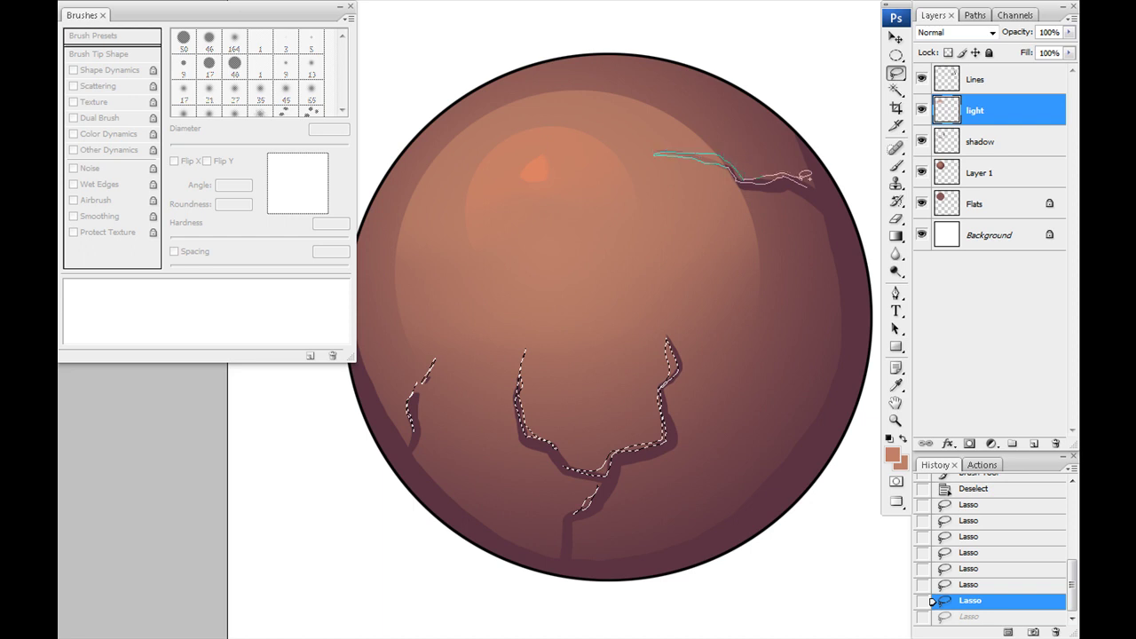
pyautogui.moveTo(802, 171); pyautogui.dragTo(804, 180)
# Paint tan edge light into the selected crack slivers with a 60 px brush, and deselect.
pyautogui.press('b')
pyautogui.press(']')
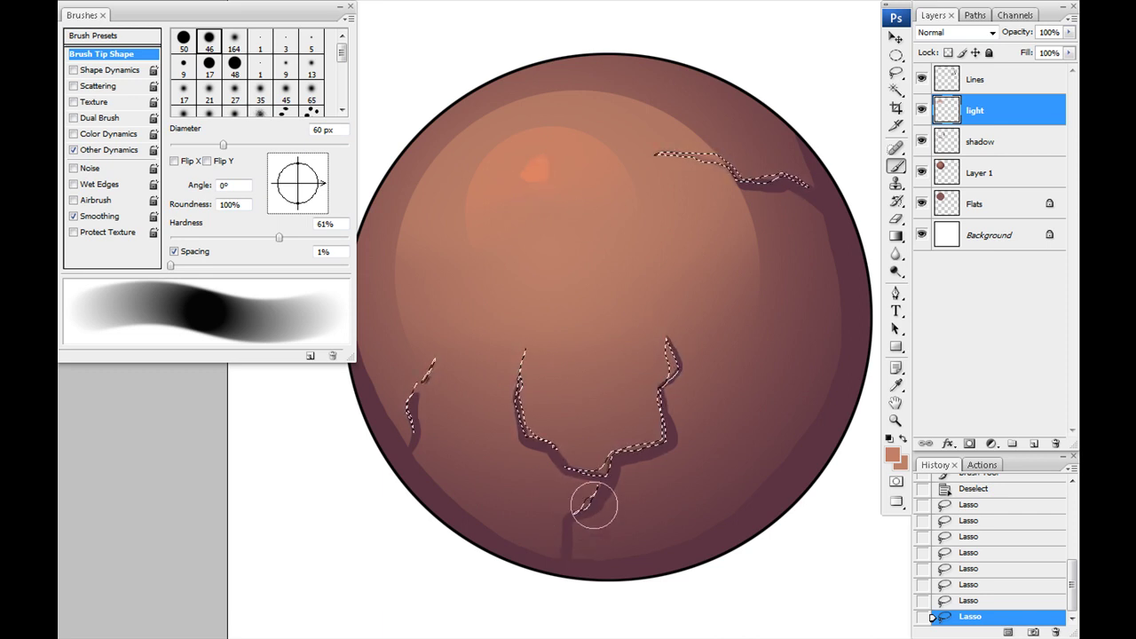
pyautogui.click(667, 354)
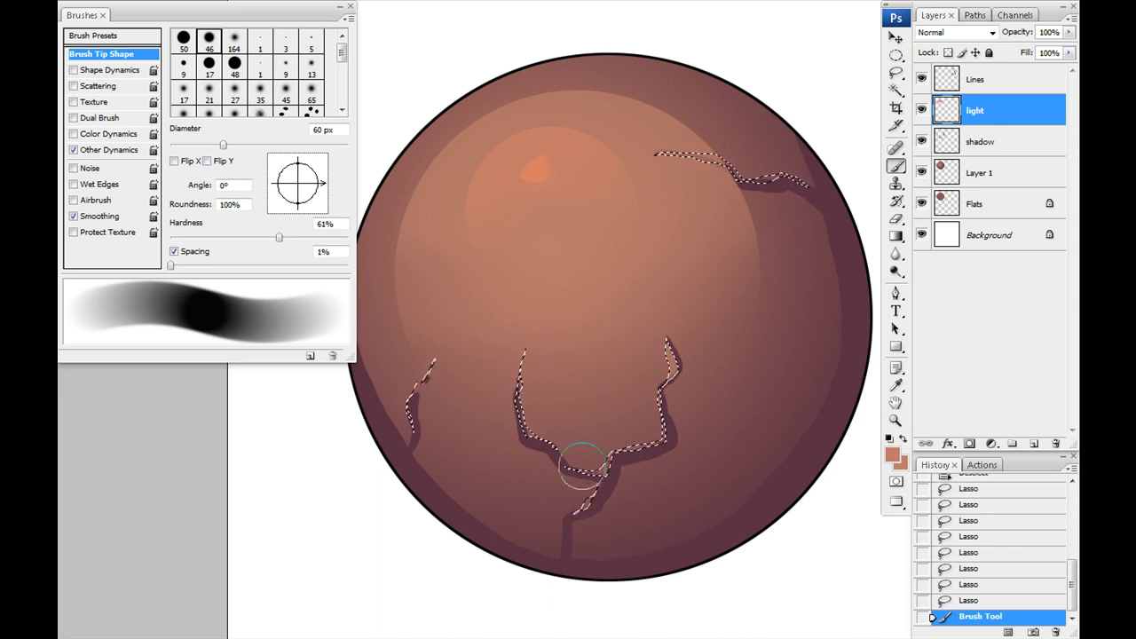
pyautogui.click(412, 417)
pyautogui.click(435, 354)
pyautogui.click(744, 177)
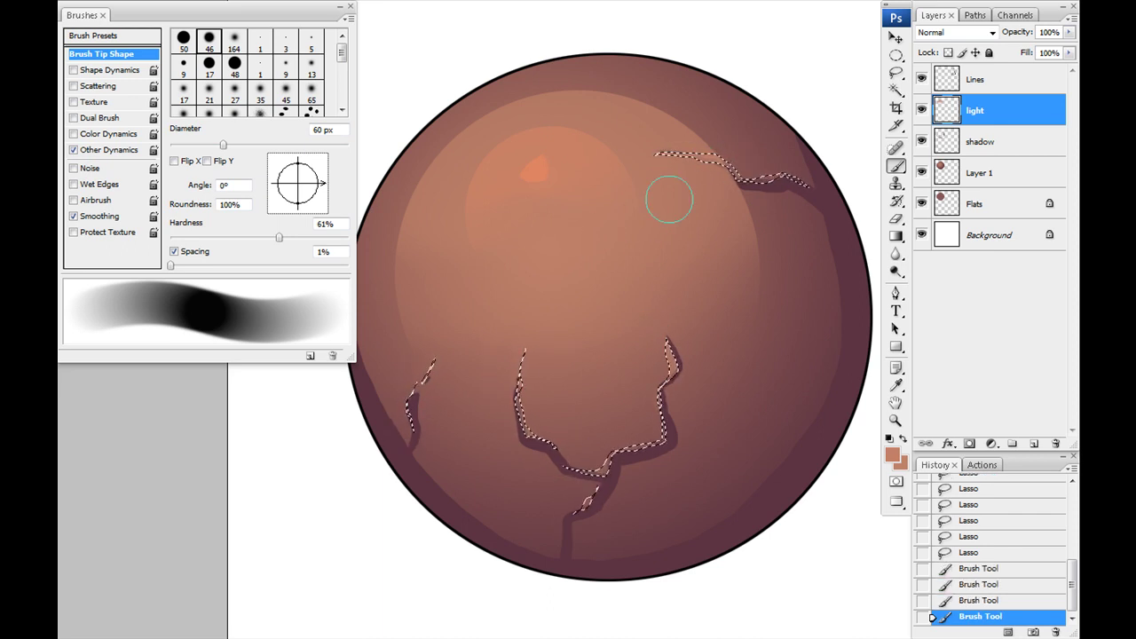
pyautogui.moveTo(525, 365); pyautogui.dragTo(566, 472)
pyautogui.hotkey('ctrl', 'd')
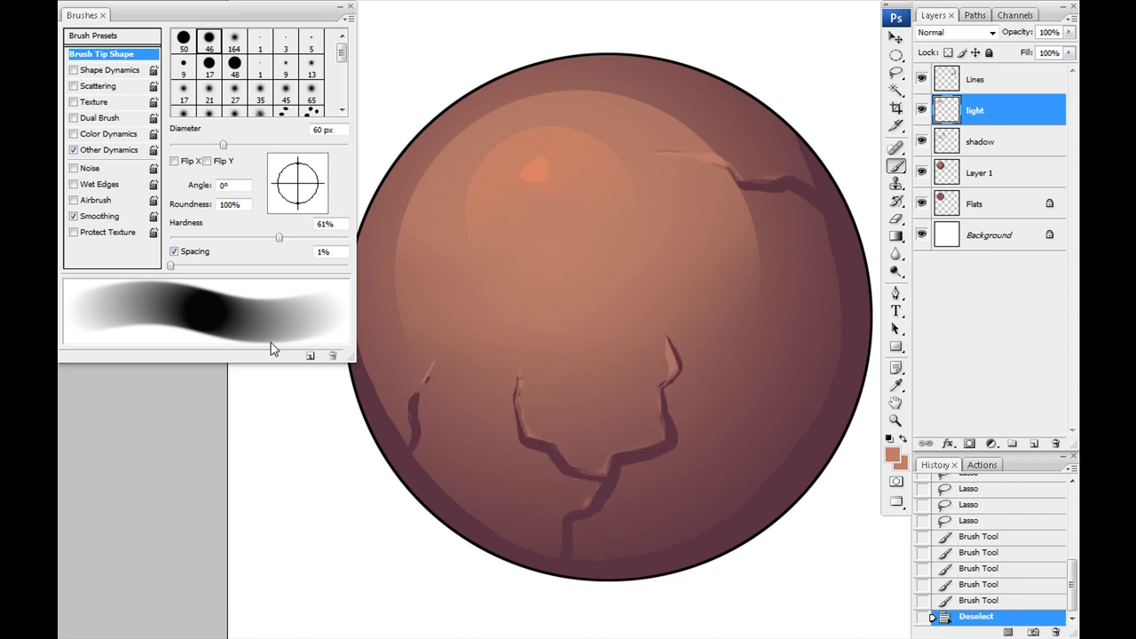
# Switch to the hard 50 px brush with 100% hardness and Shape Dynamics for close work around the lower cracks.
pyautogui.hotkey('ctrl', '-')
pyautogui.hotkey('ctrl', '-')
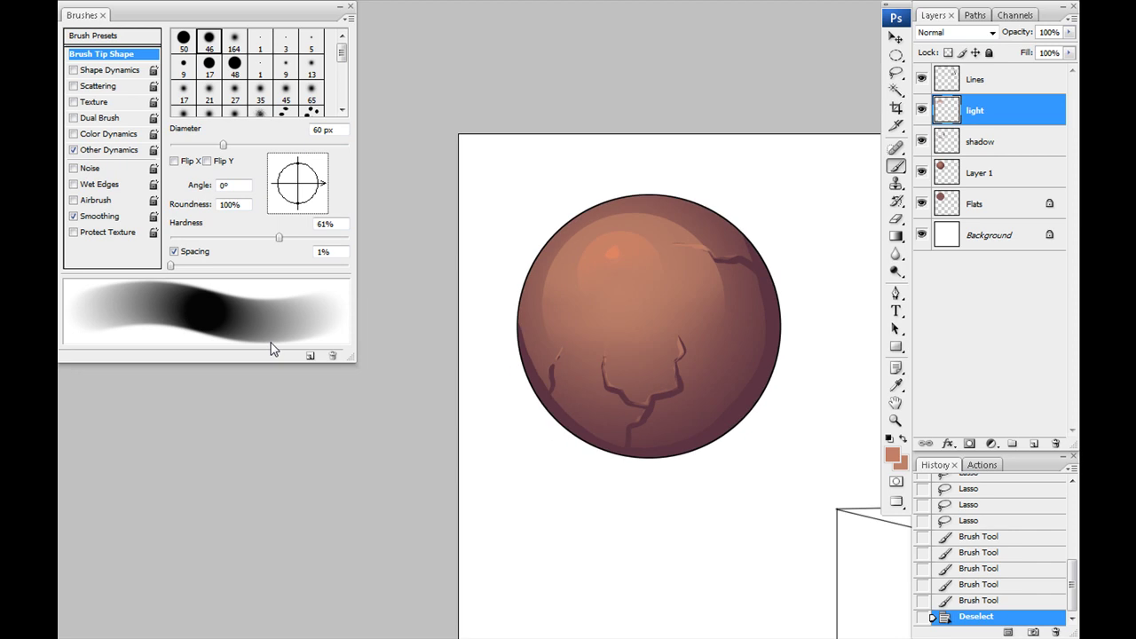
pyautogui.hotkey('ctrl', '+')
pyautogui.hotkey('ctrl', '+')
pyautogui.hotkey('ctrl', '+')
pyautogui.hotkey('ctrl', '+')
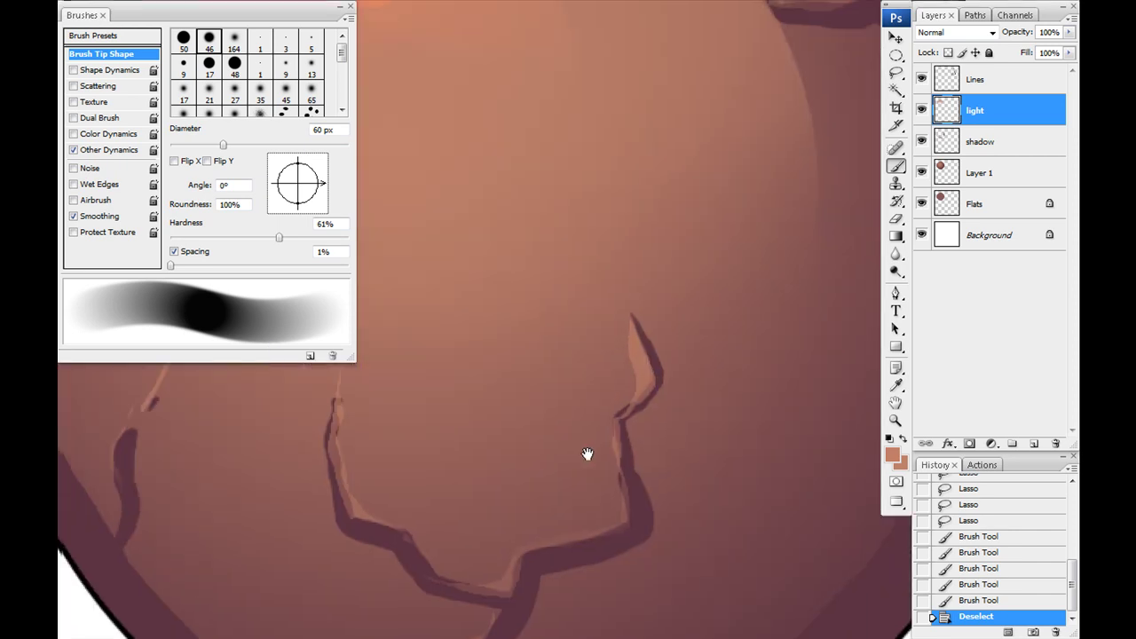
pyautogui.rightClick(537, 413)
pyautogui.click(560, 527)
pyautogui.moveTo(515, 401); pyautogui.dragTo(489, 374)
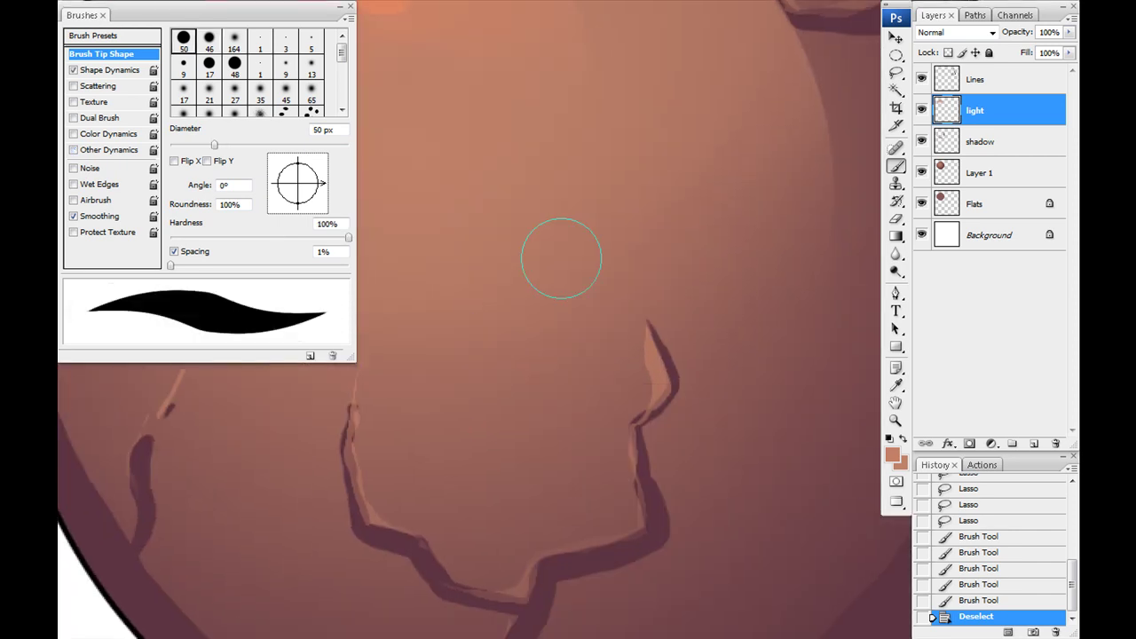
# Paint tan edge light along the right branch and stem of the central lower crack with the hard brush reduced to 5 px.
pyautogui.press('[')
pyautogui.press('[')
pyautogui.press('[')
pyautogui.press('[')
pyautogui.press('[')
pyautogui.press('[')
pyautogui.press('[')
pyautogui.press('[')
pyautogui.press('[')
pyautogui.moveTo(645, 328); pyautogui.dragTo(650, 340)
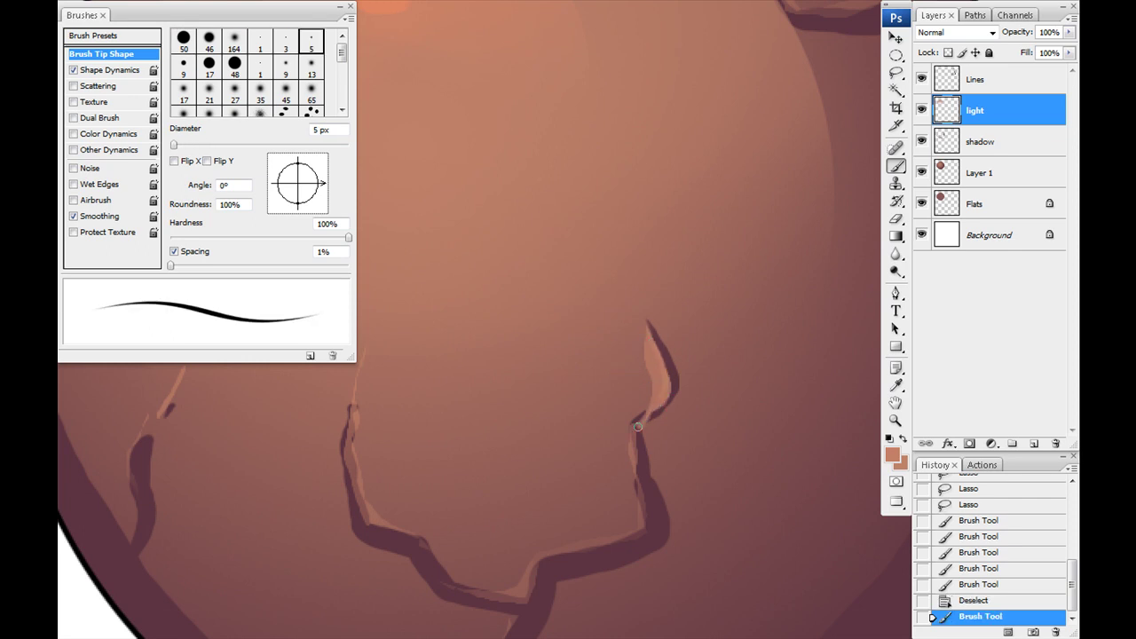
pyautogui.moveTo(644, 527); pyautogui.dragTo(645, 522)
pyautogui.moveTo(626, 481); pyautogui.dragTo(716, 345)
pyautogui.moveTo(723, 400)
pyautogui.mouseDown()
pyautogui.moveTo(630, 422)
pyautogui.moveTo(612, 457)
pyautogui.mouseUp()
# Paint thin tan edge light along the left branch of the central crack and the upper part of the far-left crack.
pyautogui.moveTo(431, 277); pyautogui.dragTo(455, 335)
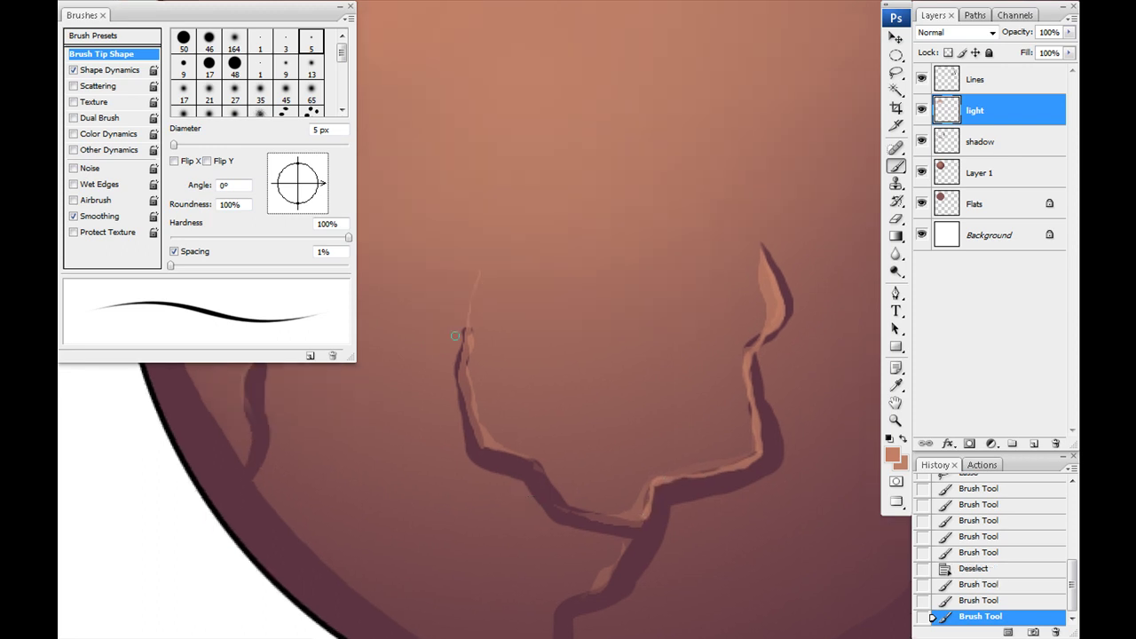
pyautogui.moveTo(483, 263); pyautogui.dragTo(471, 303)
pyautogui.moveTo(463, 358); pyautogui.dragTo(473, 420)
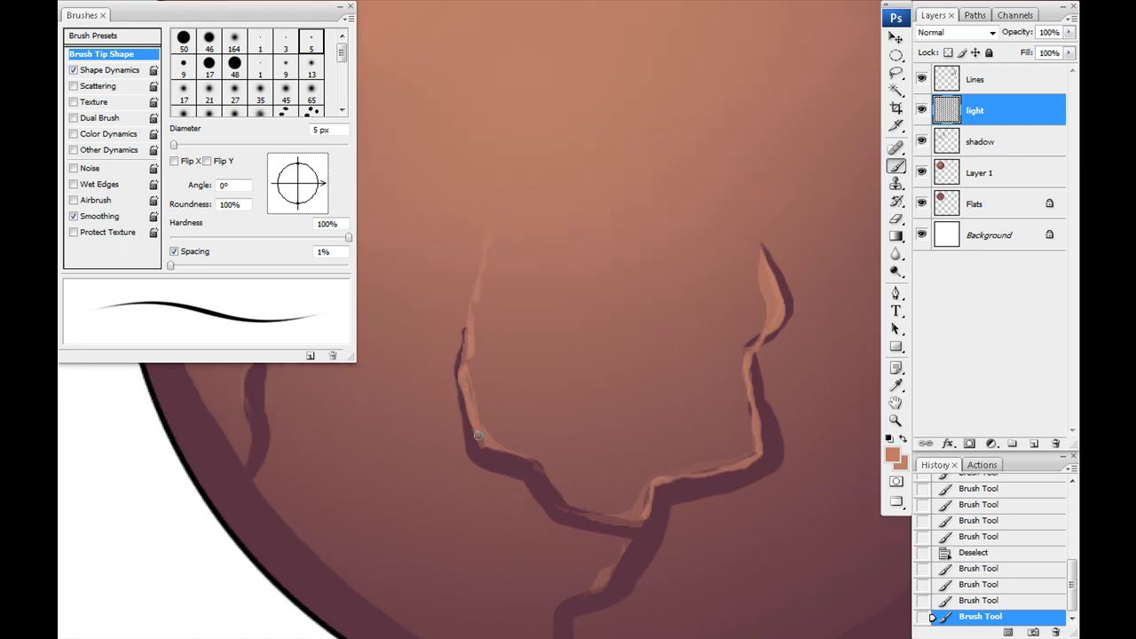
pyautogui.moveTo(533, 467); pyautogui.dragTo(499, 353)
pyautogui.moveTo(598, 429)
pyautogui.mouseDown()
pyautogui.moveTo(581, 455)
pyautogui.moveTo(529, 485)
pyautogui.moveTo(523, 531)
pyautogui.mouseUp()
pyautogui.moveTo(402, 437); pyautogui.dragTo(678, 610)
pyautogui.moveTo(482, 330); pyautogui.dragTo(503, 433)
pyautogui.moveTo(503, 433); pyautogui.dragTo(475, 461)
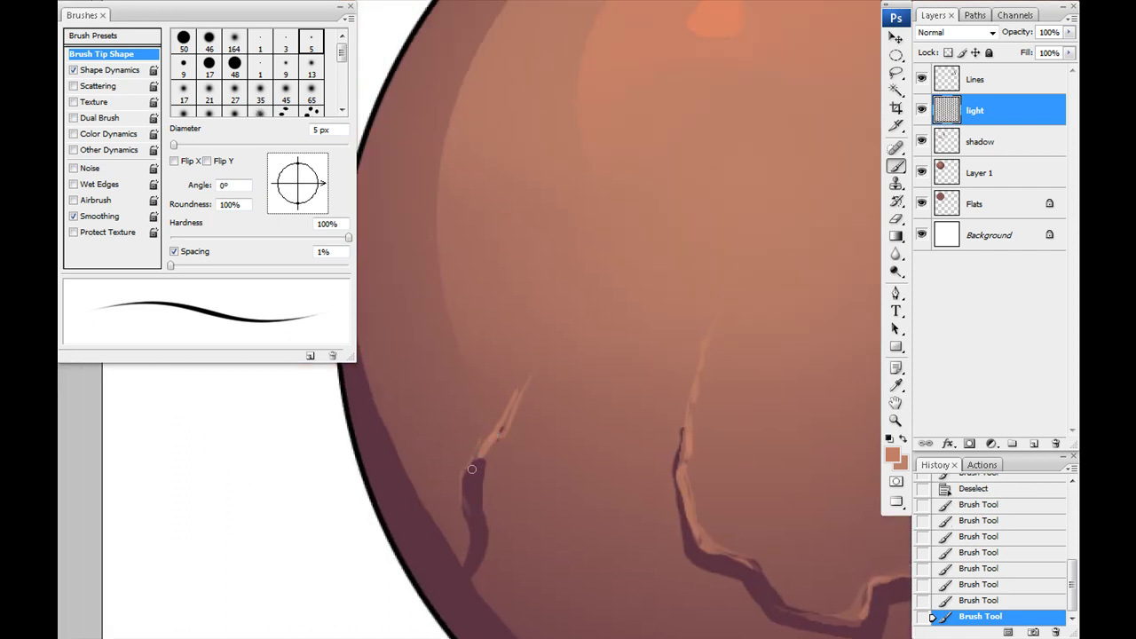
# Touch up the tan edge light and add short parallel tan scratches below the upper-right crack.
pyautogui.moveTo(608, 420); pyautogui.dragTo(406, 584)
pyautogui.moveTo(618, 373)
pyautogui.mouseDown()
pyautogui.moveTo(456, 459)
pyautogui.moveTo(465, 498)
pyautogui.mouseUp()
pyautogui.moveTo(779, 446); pyautogui.dragTo(728, 417)
pyautogui.moveTo(758, 471); pyautogui.dragTo(682, 429)
pyautogui.moveTo(735, 506); pyautogui.dragTo(659, 463)
pyautogui.moveTo(658, 463); pyautogui.dragTo(570, 487)
pyautogui.moveTo(655, 327)
pyautogui.mouseDown()
pyautogui.moveTo(684, 365)
pyautogui.moveTo(724, 366)
pyautogui.mouseUp()
pyautogui.hotkey('ctrl', '-')
pyautogui.hotkey('ctrl', '-')
pyautogui.moveTo(420, 456); pyautogui.dragTo(436, 423)
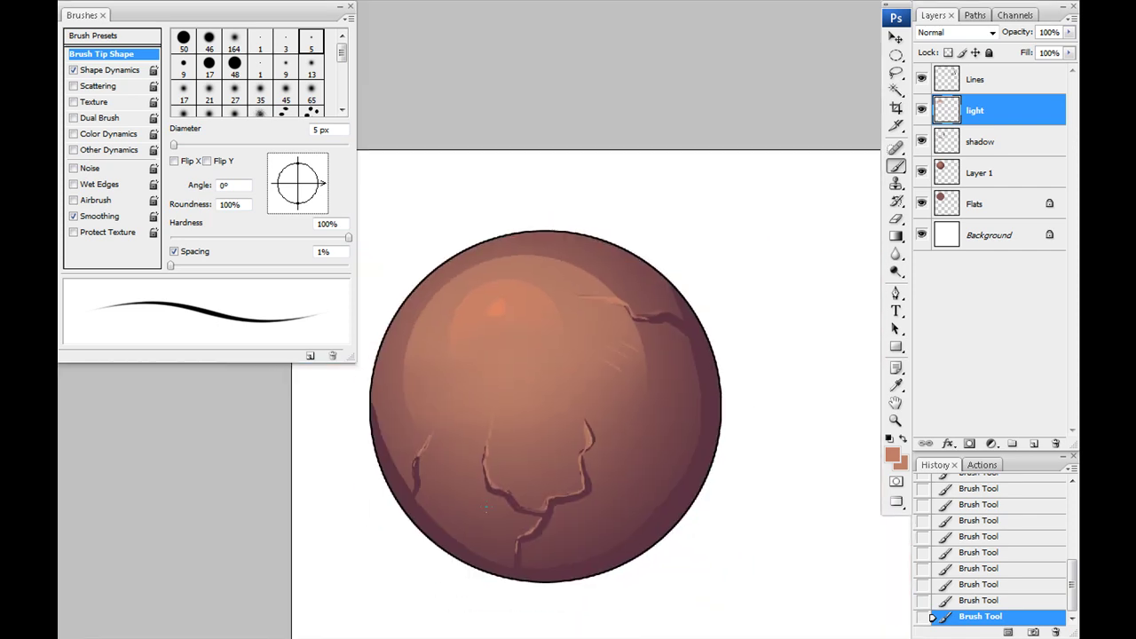
# Add a new layer above the light layer and name it "bounce light".
pyautogui.click(1034, 442)
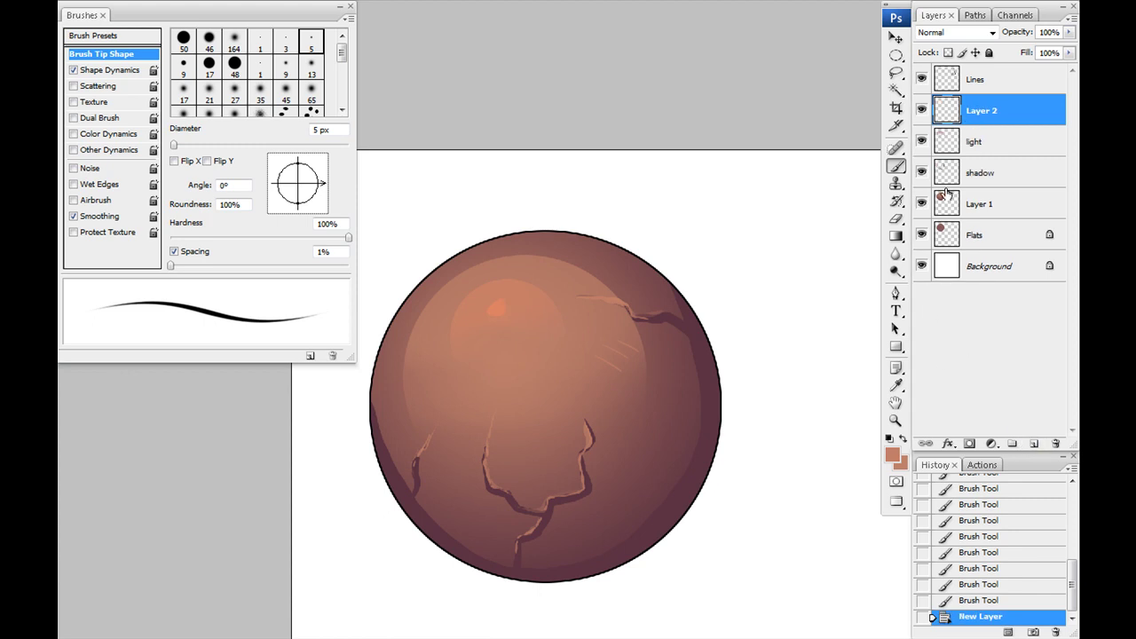
pyautogui.doubleClick(982, 112)
pyautogui.write('bounce light')
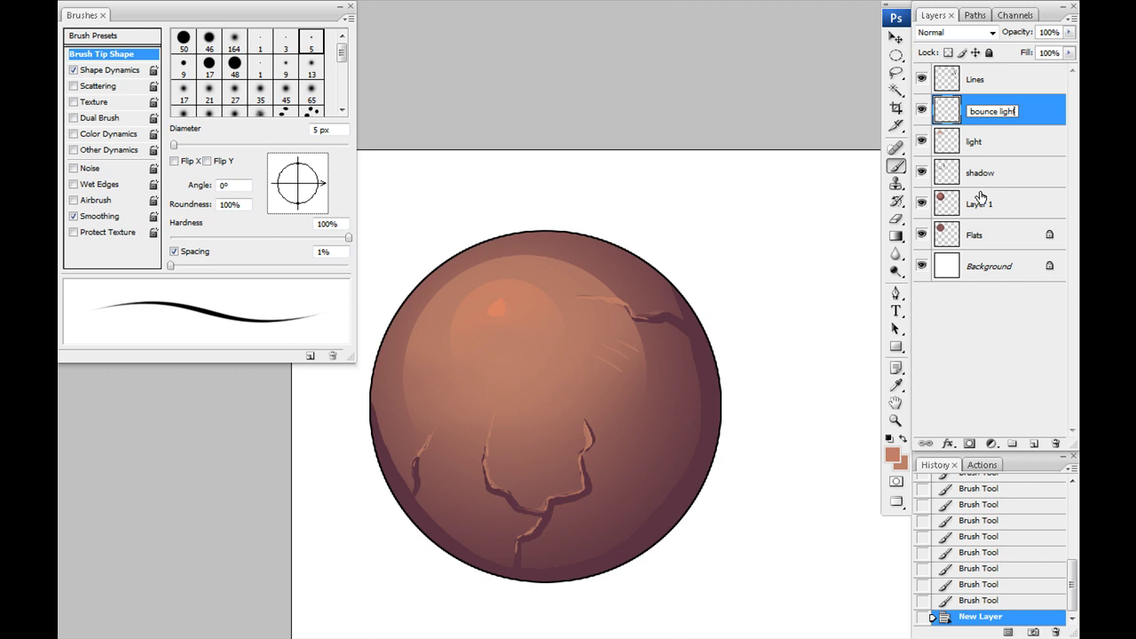
pyautogui.press('Return')
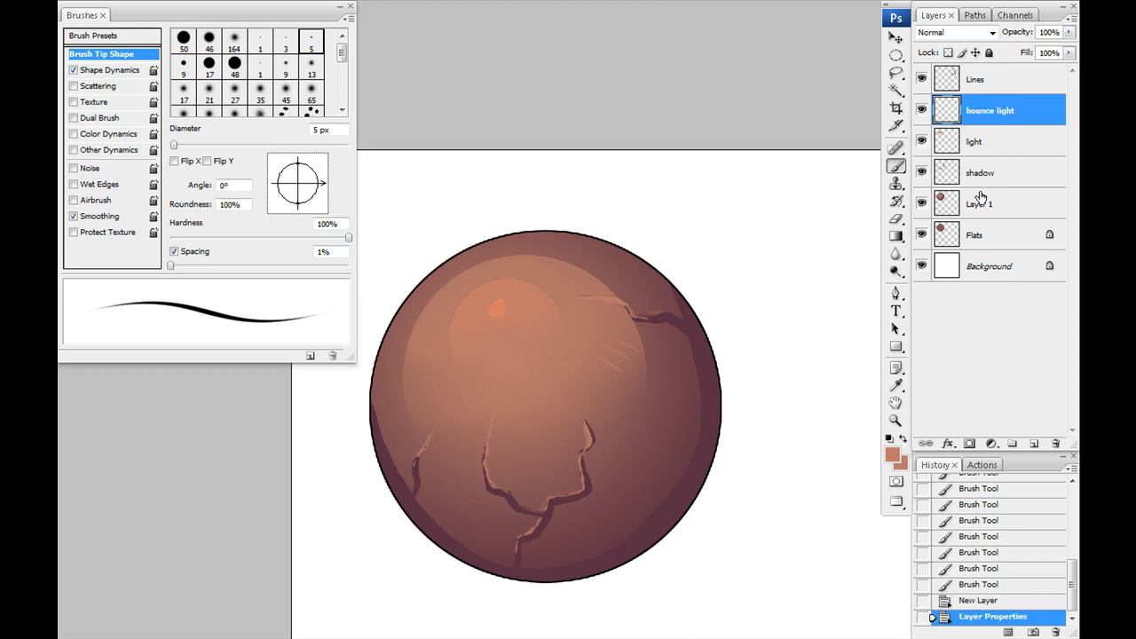
# Sketch guides around the circle: a light-direction arrow, a ground ellipse, a bounce arrow and an arc around its far side.
pyautogui.moveTo(548, 413); pyautogui.dragTo(555, 357)
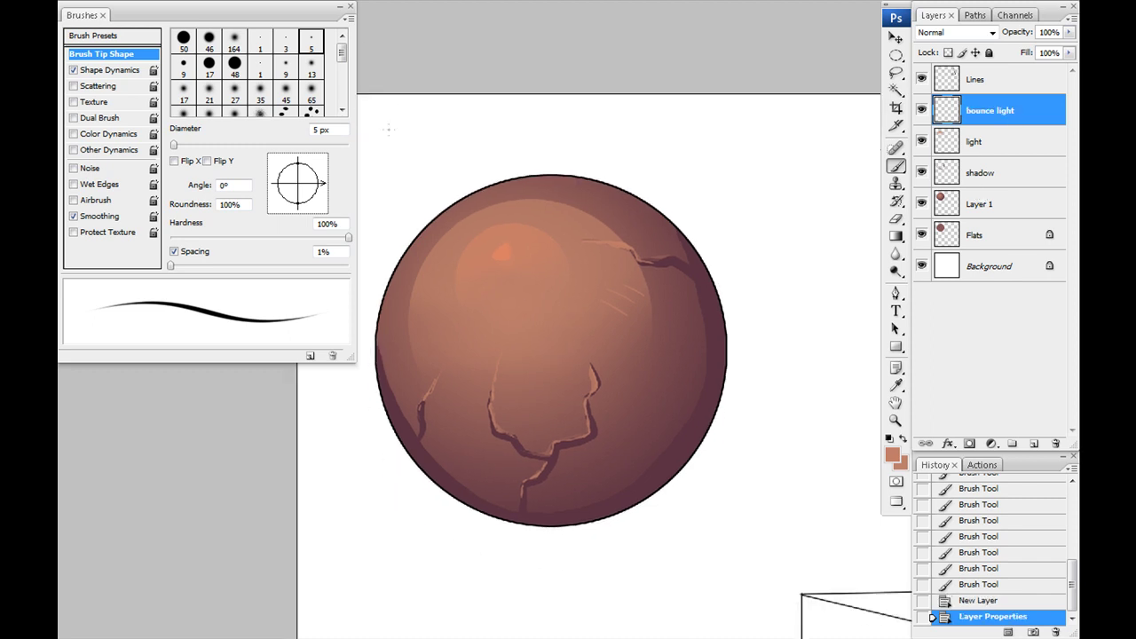
pyautogui.moveTo(380, 121)
pyautogui.mouseDown()
pyautogui.moveTo(429, 176)
pyautogui.moveTo(382, 165)
pyautogui.mouseUp()
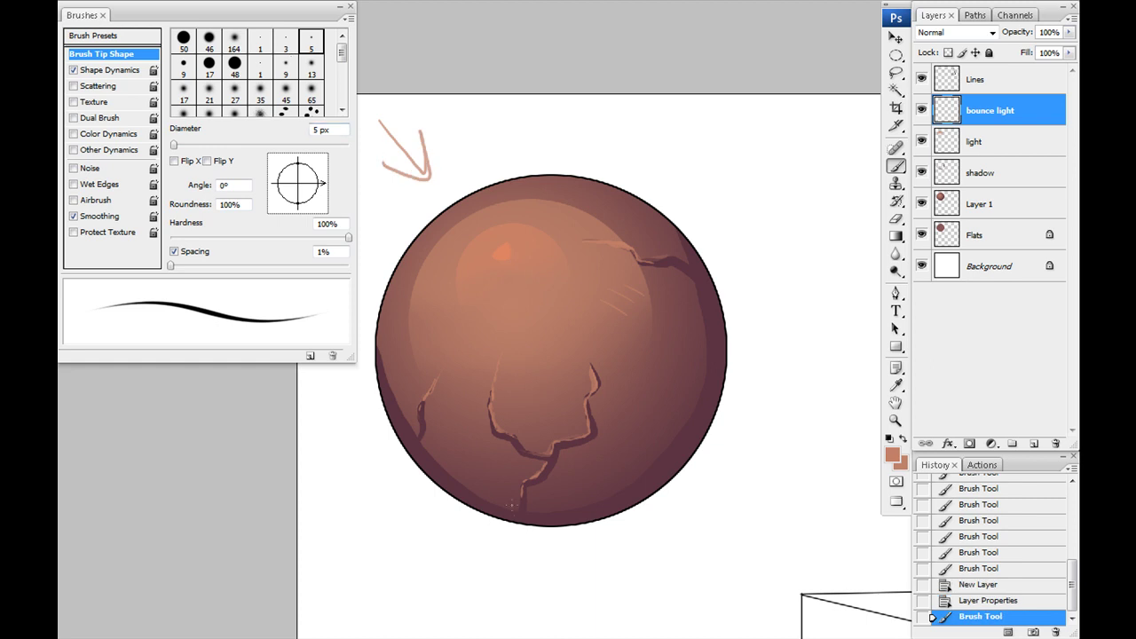
pyautogui.moveTo(563, 520)
pyautogui.mouseDown()
pyautogui.moveTo(612, 551)
pyautogui.moveTo(577, 513)
pyautogui.mouseUp()
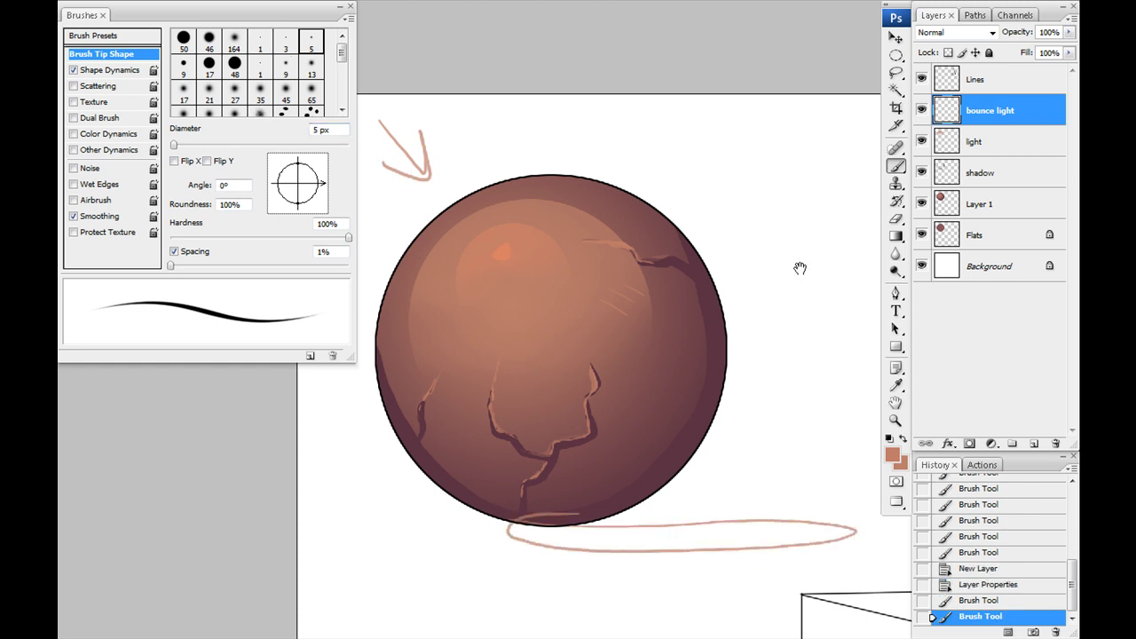
pyautogui.moveTo(830, 247); pyautogui.dragTo(673, 262)
pyautogui.moveTo(462, 276); pyautogui.dragTo(688, 362)
pyautogui.moveTo(560, 299); pyautogui.dragTo(491, 231)
pyautogui.moveTo(524, 176); pyautogui.dragTo(849, 480)
pyautogui.moveTo(315, 402); pyautogui.dragTo(435, 549)
pyautogui.moveTo(519, 435); pyautogui.dragTo(453, 376)
pyautogui.hotkey('ctrl', 'alt', 'z')
pyautogui.hotkey('ctrl', 'alt', 'z')
pyautogui.moveTo(464, 111)
pyautogui.mouseDown()
pyautogui.moveTo(737, 337)
pyautogui.moveTo(687, 475)
pyautogui.moveTo(663, 439)
pyautogui.mouseUp()
# Switch to the soft 46 px brush with 61% hardness and reduce it to 35 px.
pyautogui.press(']')
pyautogui.press(']')
pyautogui.press(']')
pyautogui.press(']')
pyautogui.press(']')
pyautogui.press(']')
pyautogui.press(']')
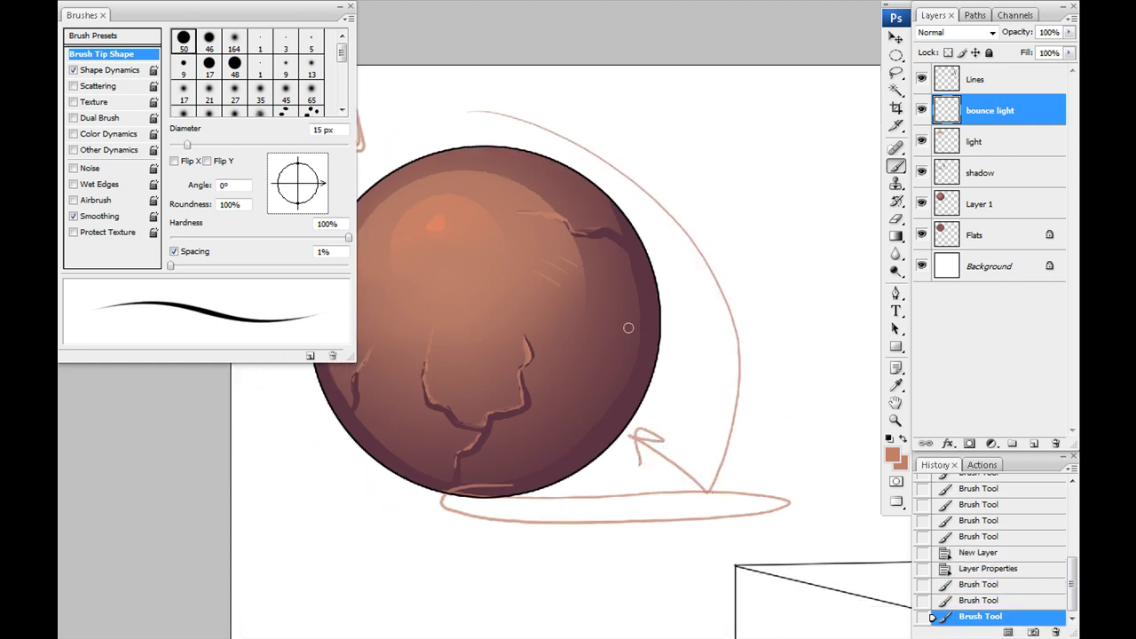
pyautogui.rightClick(451, 388)
pyautogui.click(502, 510)
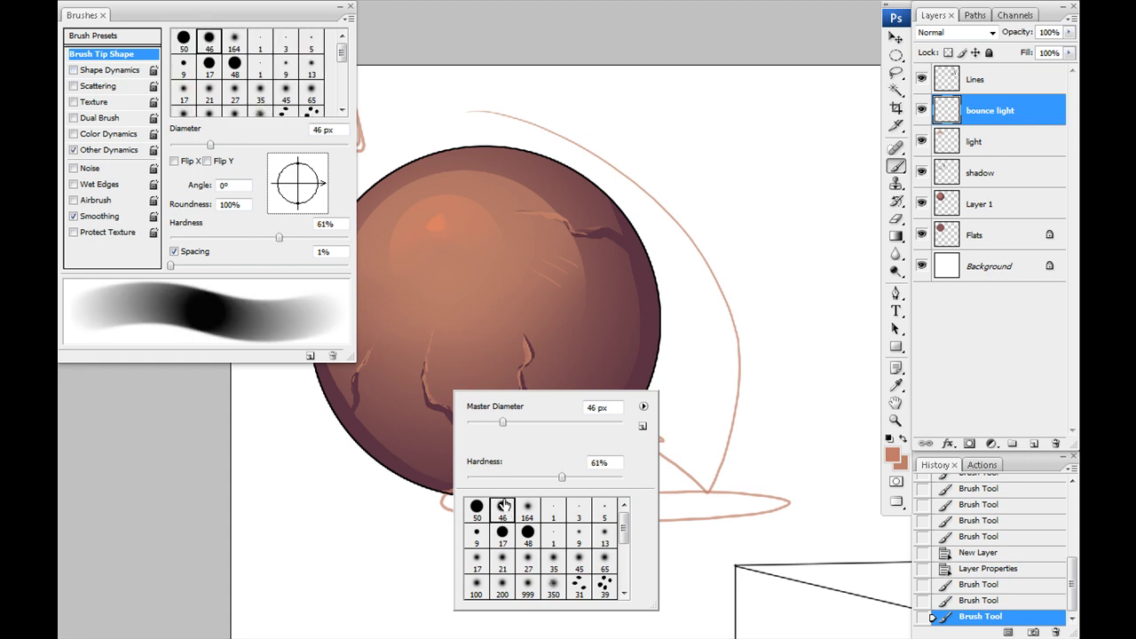
pyautogui.moveTo(541, 293); pyautogui.dragTo(567, 260)
pyautogui.press('[')
pyautogui.press('[')
pyautogui.press('[')
# Try tan bounce light along the circle's lower-right edge, and undo it together with the sketched guides.
pyautogui.moveTo(682, 278)
pyautogui.mouseDown()
pyautogui.moveTo(663, 372)
pyautogui.moveTo(626, 426)
pyautogui.moveTo(697, 306)
pyautogui.moveTo(622, 434)
pyautogui.mouseUp()
pyautogui.moveTo(370, 475); pyautogui.dragTo(414, 501)
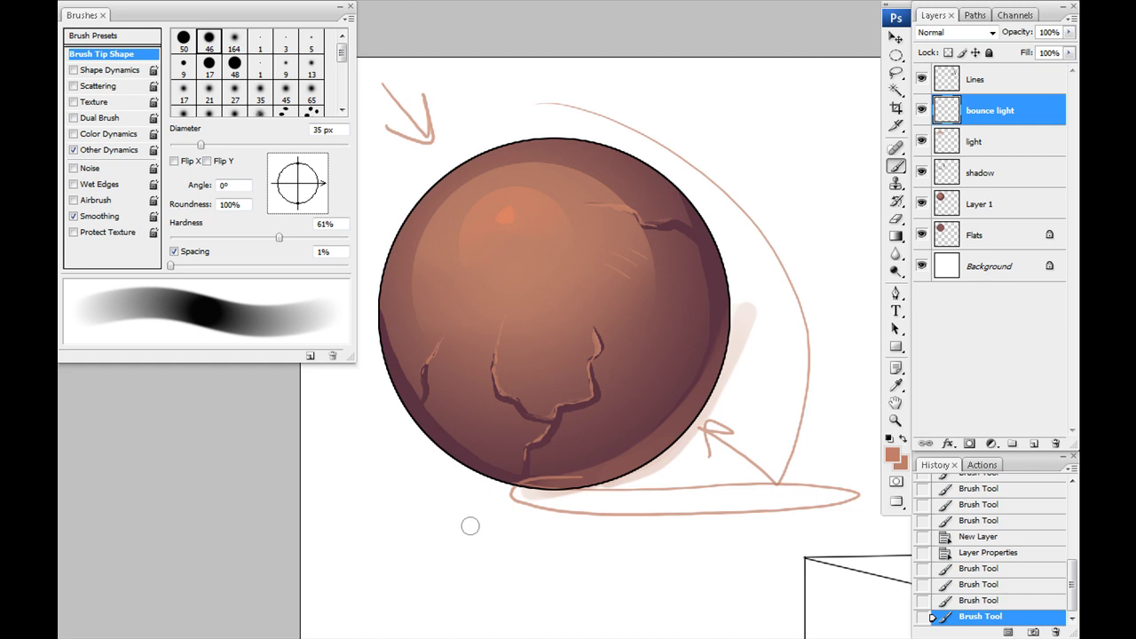
pyautogui.hotkey('ctrl', 'alt', 'z')
pyautogui.hotkey('ctrl', 'alt', 'z')
pyautogui.hotkey('ctrl', 'alt', 'z')
pyautogui.hotkey('ctrl', 'alt', 'z')
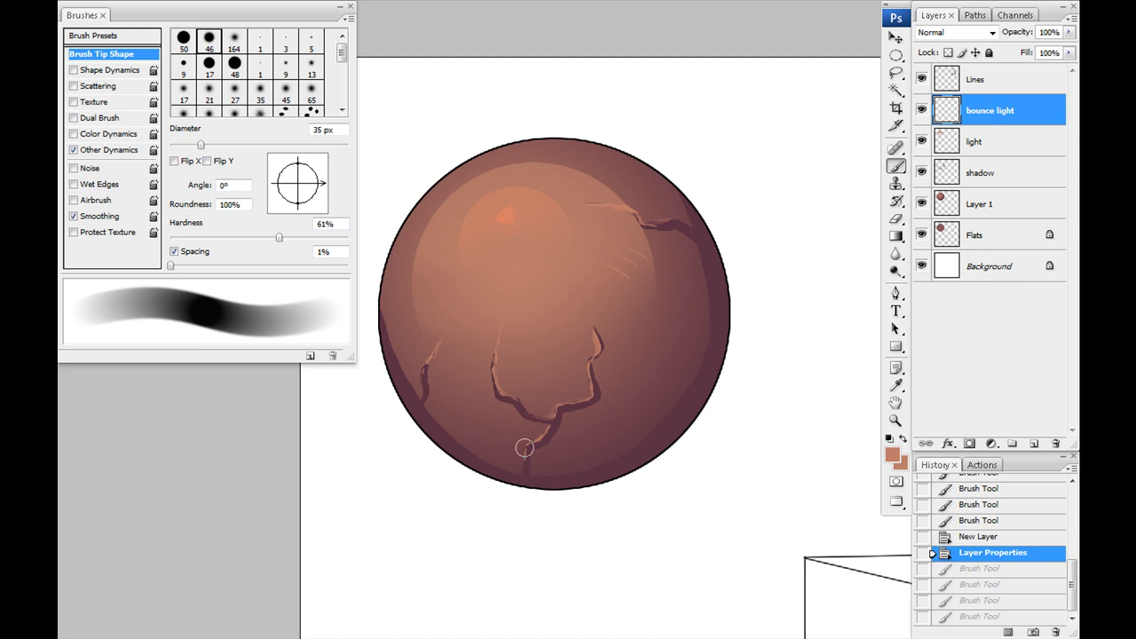
# Lasso a crescent along the circle's lower-right rim, reaching from the upper-right edge round to the lower-left edge.
pyautogui.press('l')
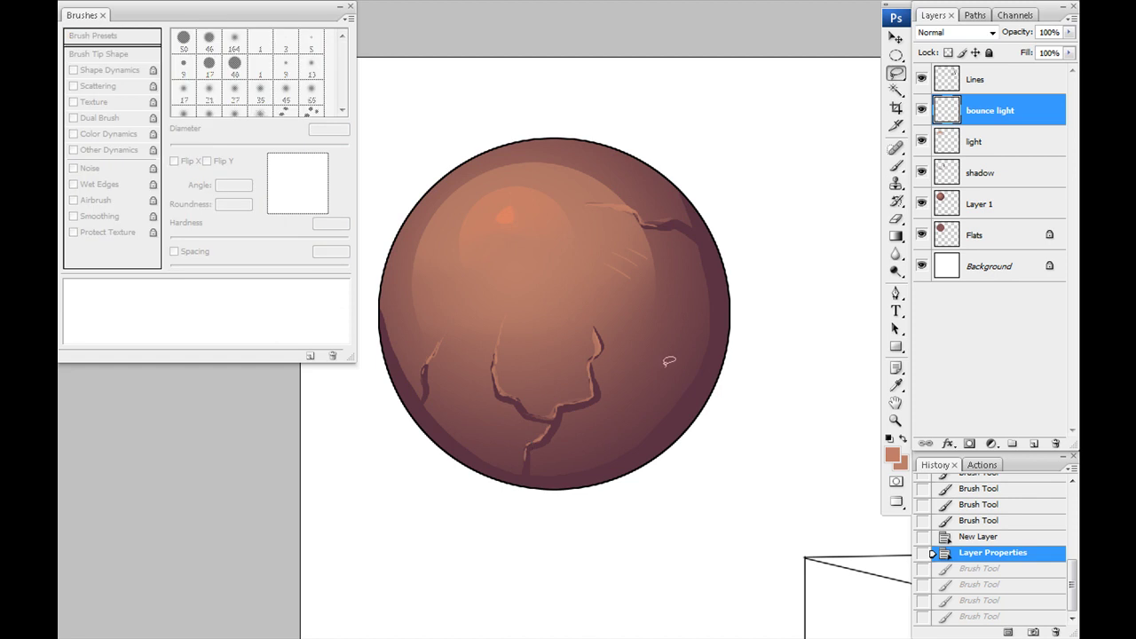
pyautogui.moveTo(681, 178)
pyautogui.mouseDown()
pyautogui.moveTo(717, 266)
pyautogui.moveTo(674, 417)
pyautogui.moveTo(497, 466)
pyautogui.moveTo(393, 381)
pyautogui.moveTo(426, 453)
pyautogui.moveTo(715, 428)
pyautogui.moveTo(688, 176)
pyautogui.mouseUp()
pyautogui.hotkey('ctrl', '+')
pyautogui.hotkey('ctrl', '+')
pyautogui.hotkey('ctrl', '+')
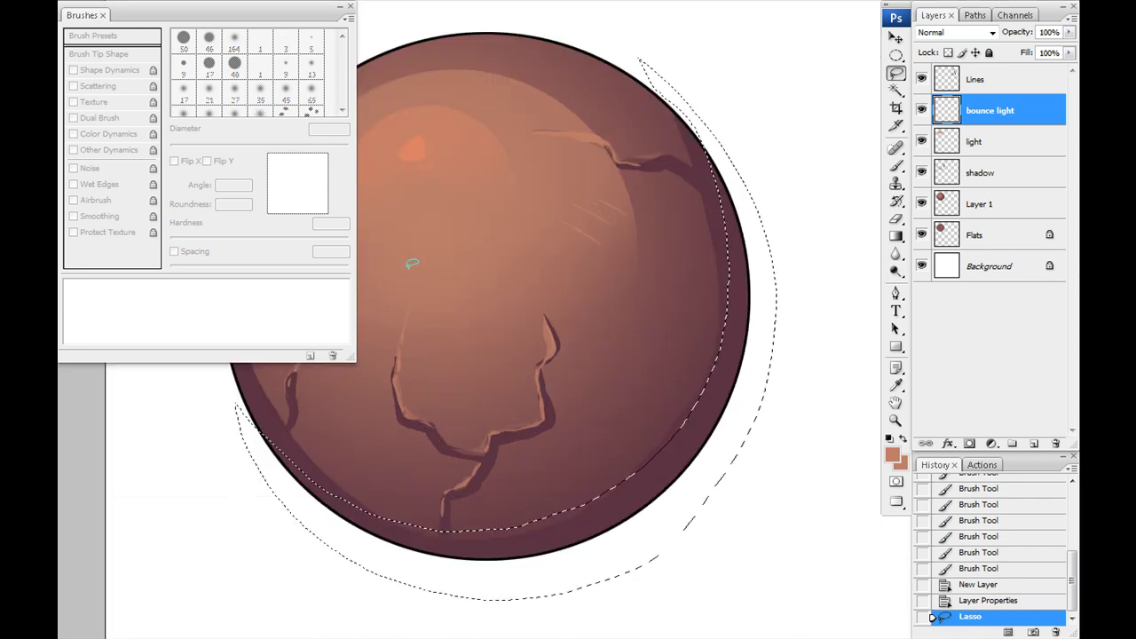
pyautogui.hotkey('ctrl', '-')
pyautogui.hotkey('ctrl', '-')
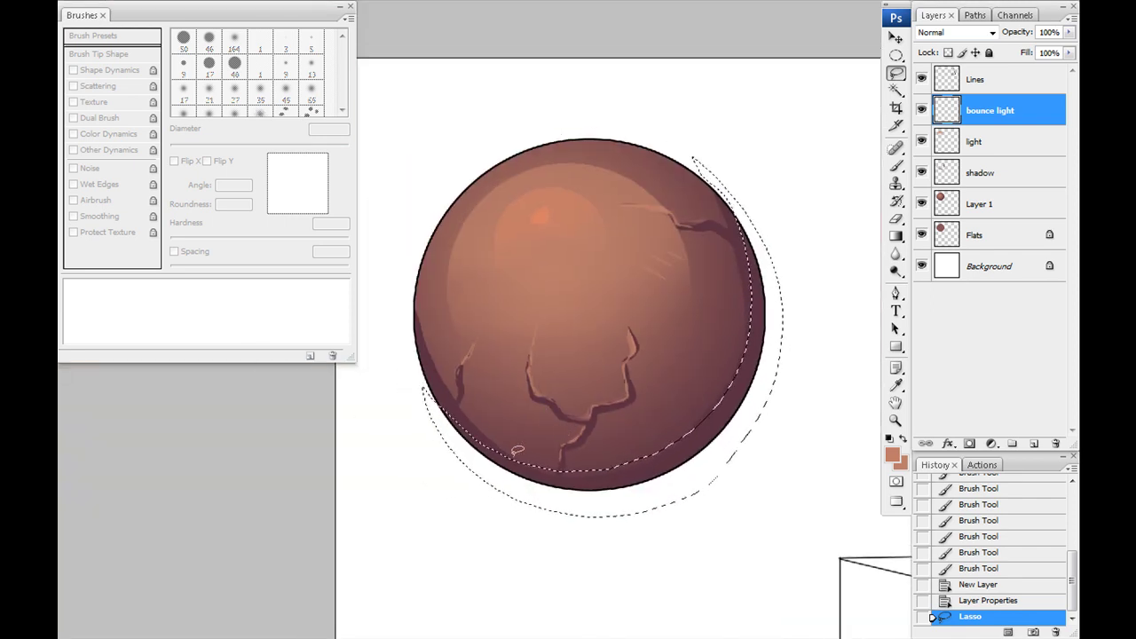
# Set the foreground colour to a bright blue for the bounce light.
pyautogui.press('b')
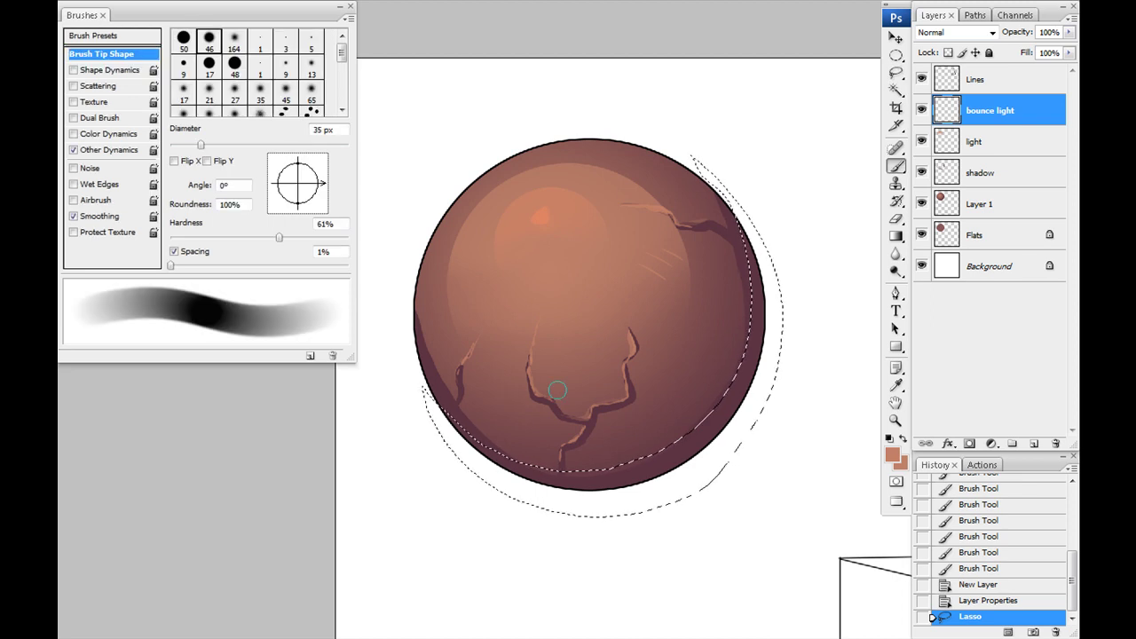
pyautogui.press('i')
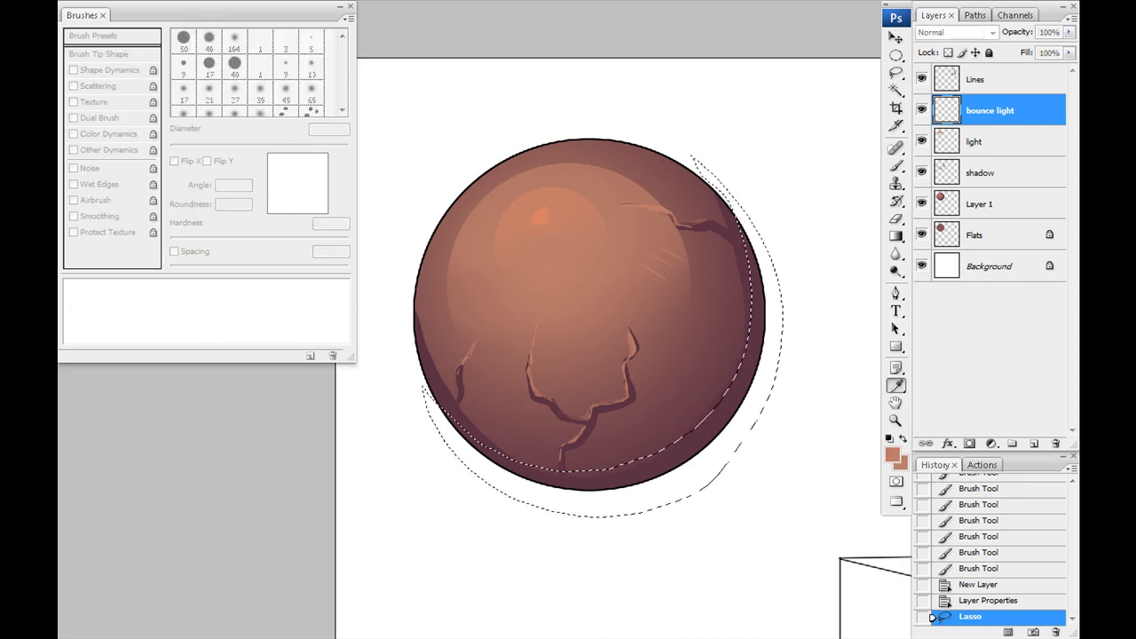
pyautogui.click(892, 454)
pyautogui.moveTo(870, 352); pyautogui.dragTo(335, 315)
pyautogui.moveTo(414, 452)
pyautogui.mouseDown()
pyautogui.moveTo(414, 434)
pyautogui.moveTo(361, 361)
pyautogui.mouseUp()
pyautogui.click(520, 339)
pyautogui.press('b')
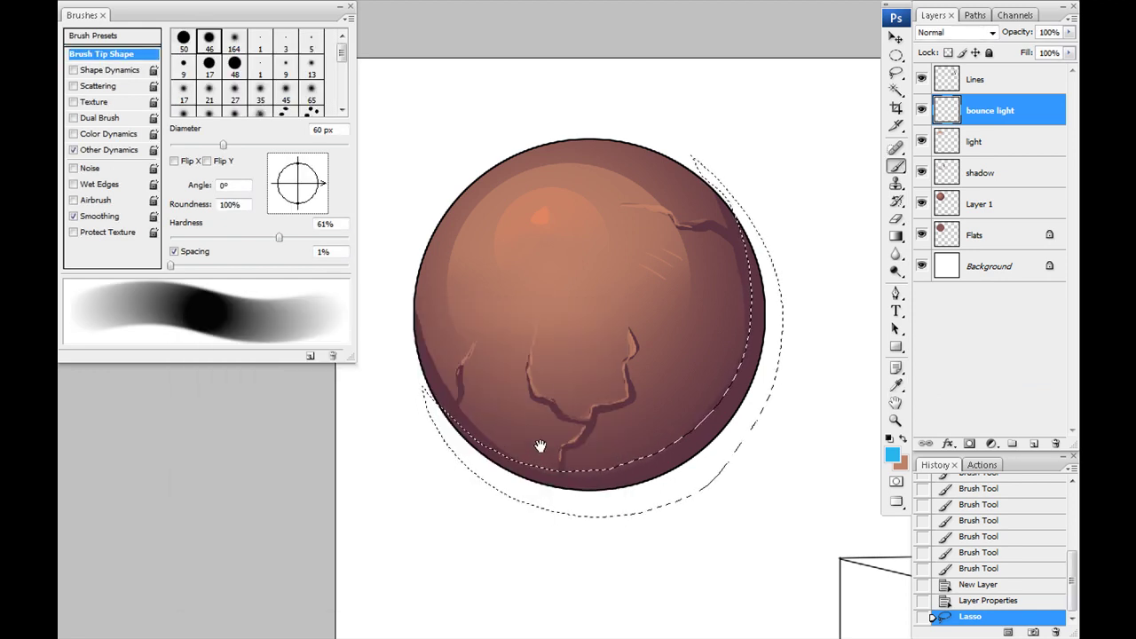
# Paint blue bounce light inside the crescent selection with the soft brush enlarged to 175 px, and deselect.
pyautogui.moveTo(540, 451); pyautogui.dragTo(539, 443)
pyautogui.press(']')
pyautogui.press(']')
pyautogui.press(']')
pyautogui.press(']')
pyautogui.press(']')
pyautogui.press(']')
pyautogui.press(']')
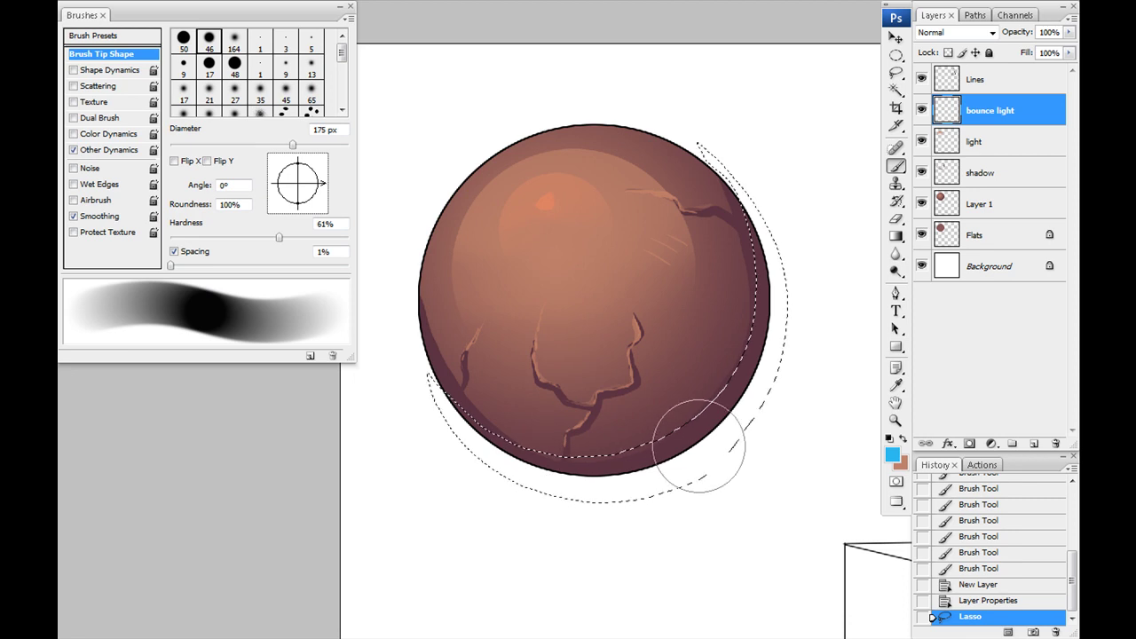
pyautogui.moveTo(665, 397)
pyautogui.mouseDown()
pyautogui.moveTo(696, 415)
pyautogui.moveTo(657, 434)
pyautogui.mouseUp()
pyautogui.moveTo(597, 477)
pyautogui.mouseDown()
pyautogui.moveTo(470, 424)
pyautogui.moveTo(728, 364)
pyautogui.moveTo(688, 445)
pyautogui.moveTo(684, 431)
pyautogui.moveTo(722, 381)
pyautogui.moveTo(583, 479)
pyautogui.moveTo(482, 444)
pyautogui.mouseUp()
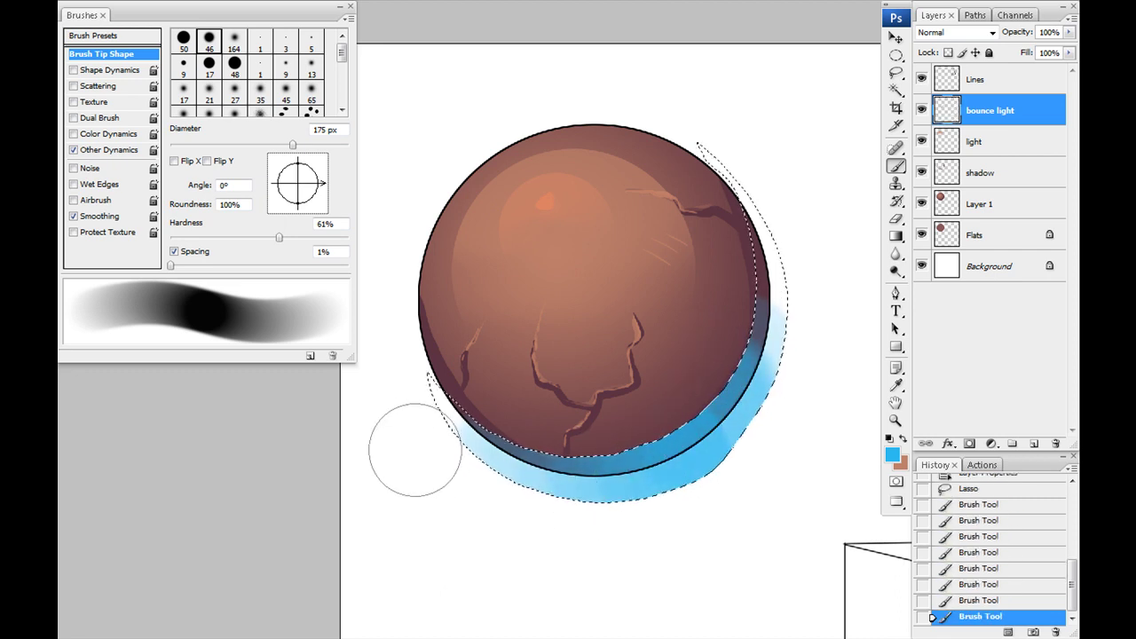
pyautogui.hotkey('ctrl', 'd')
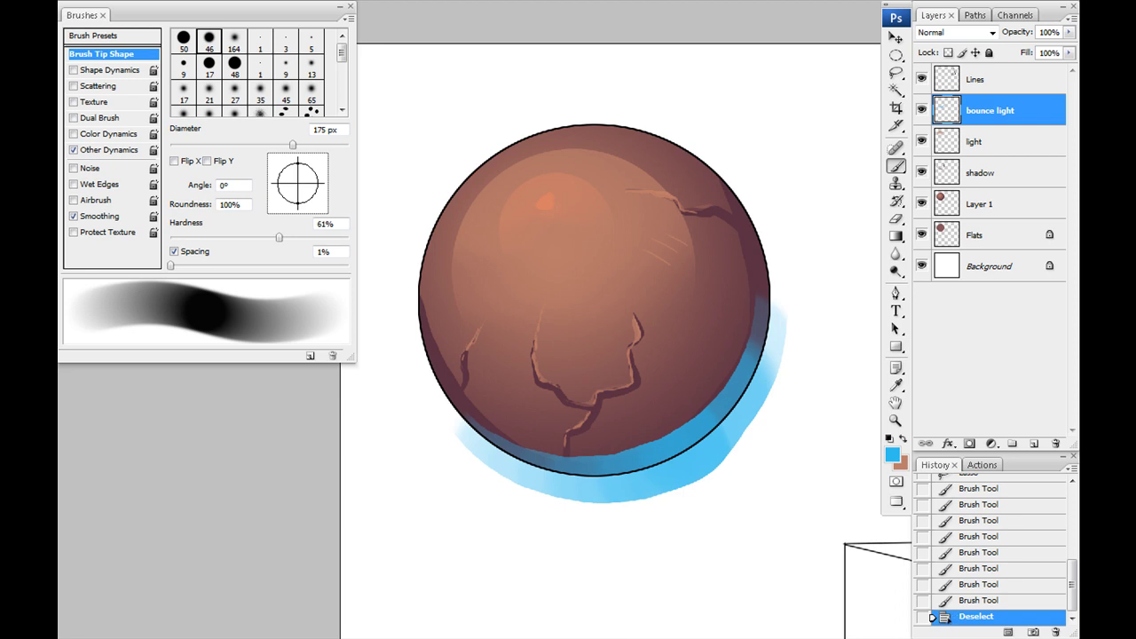
# Select the circle from the Flats layer, invert the selection, clear the overspill from the bounce light layer, and deselect.
pyautogui.press('w')
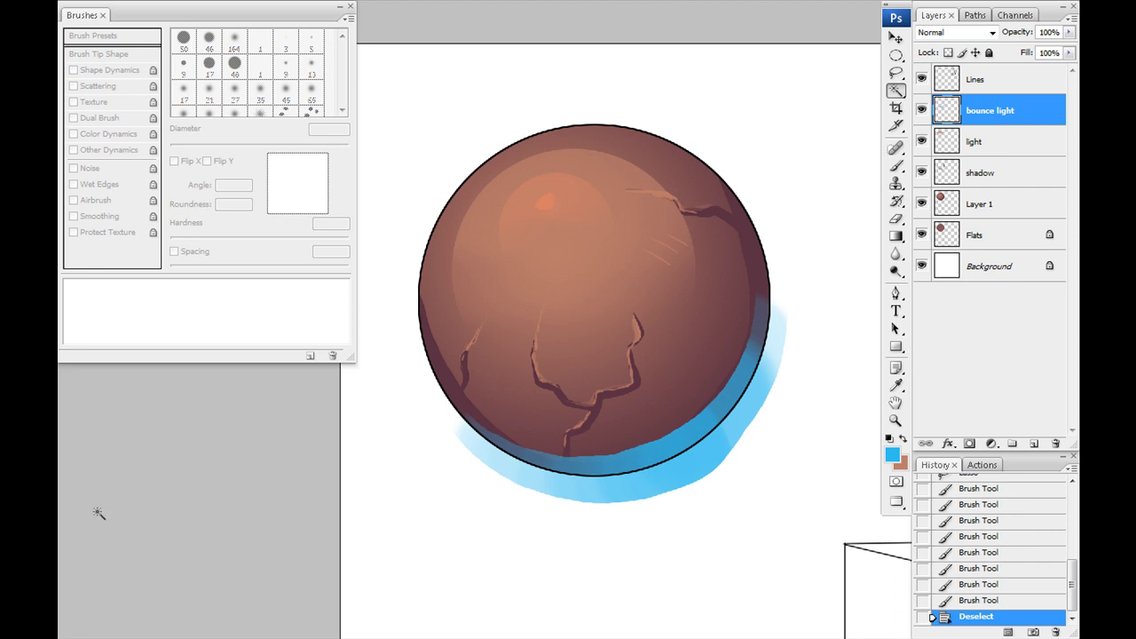
pyautogui.click(972, 234)
pyautogui.click(588, 271)
pyautogui.hotkey('ctrl', 'shift', 'i')
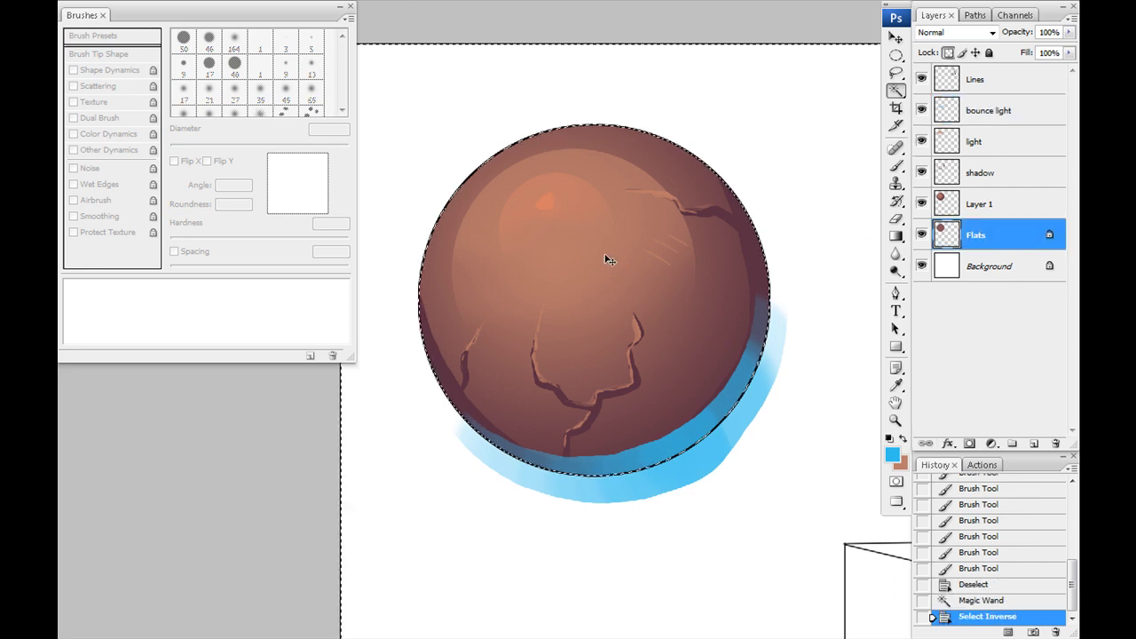
pyautogui.click(1055, 123)
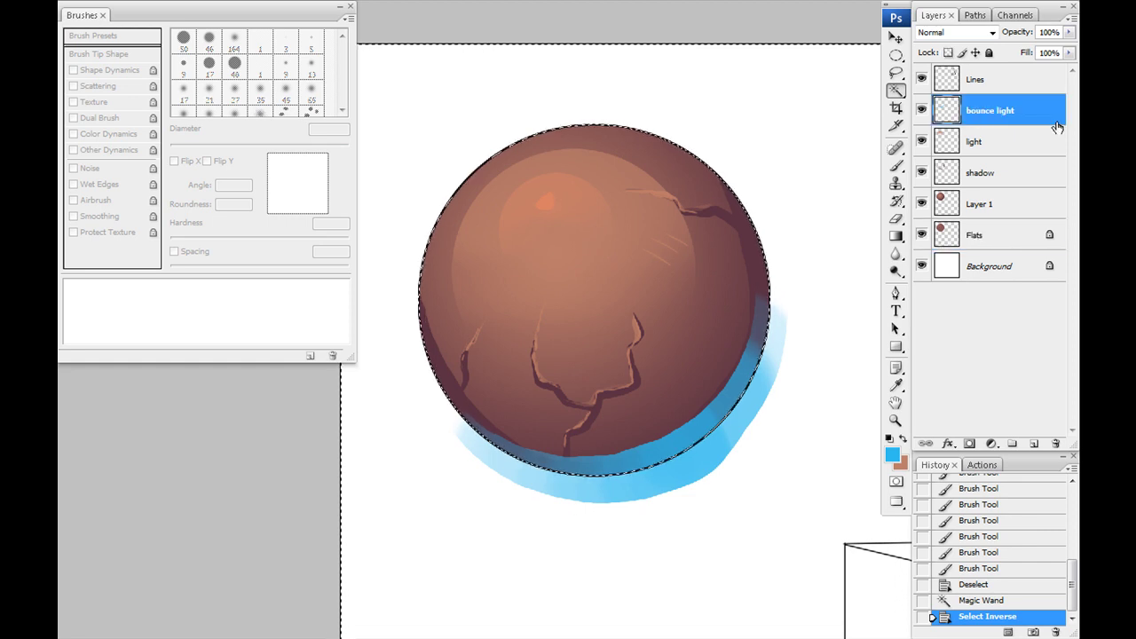
pyautogui.press('Delete')
pyautogui.hotkey('ctrl', 'd')
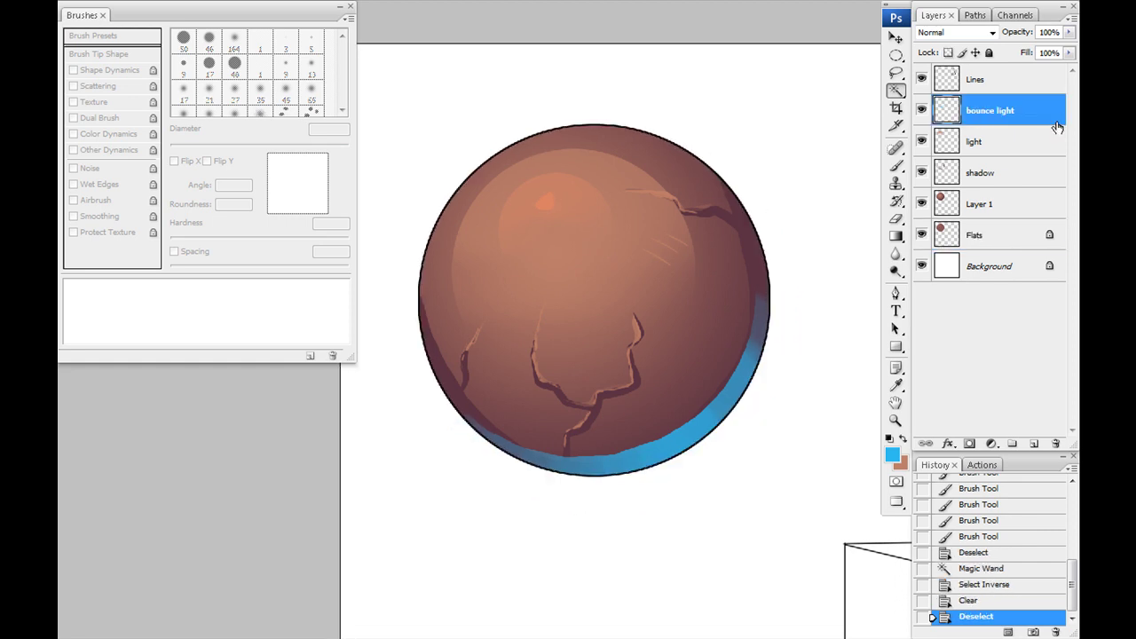
# Switch to a hard brush with 100% hardness and Shape Dynamics, sized to 9 px for the crack edges.
pyautogui.hotkey('ctrl', '+')
pyautogui.hotkey('ctrl', '+')
pyautogui.hotkey('ctrl', '+')
pyautogui.moveTo(545, 442); pyautogui.dragTo(684, 209)
pyautogui.press('b')
pyautogui.rightClick(618, 387)
pyautogui.click(650, 510)
pyautogui.moveTo(584, 369); pyautogui.dragTo(680, 261)
pyautogui.press('[')
pyautogui.press('[')
pyautogui.press('[')
pyautogui.press('[')
pyautogui.press('[')
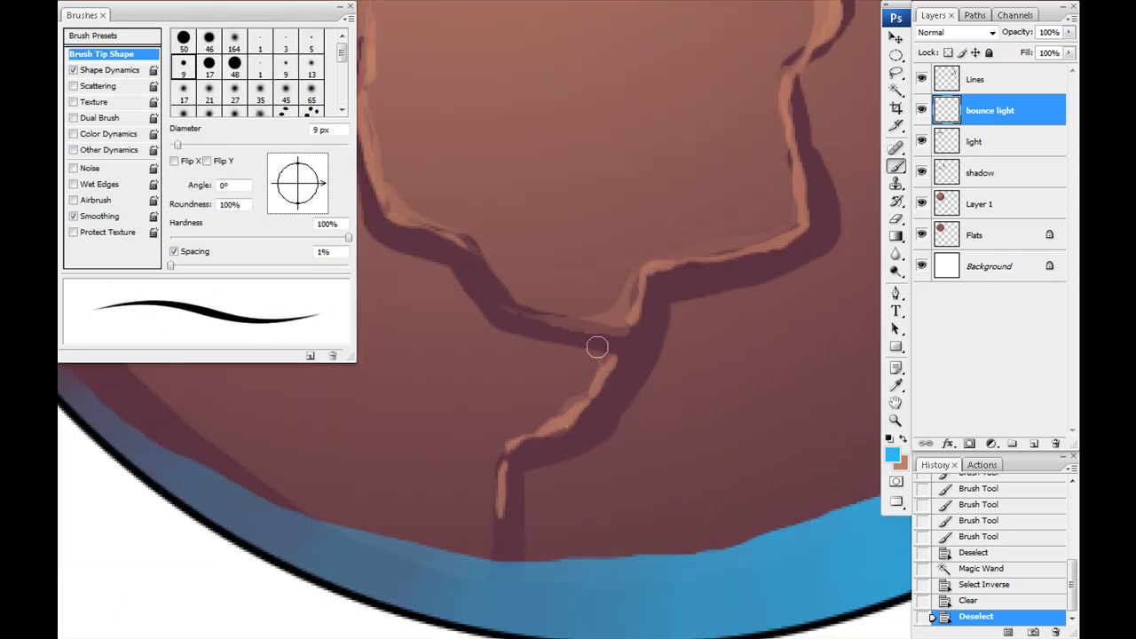
# Paint blue bounce light along the lower-right edges of the central crack's stem and right branch.
pyautogui.moveTo(610, 377); pyautogui.dragTo(630, 344)
pyautogui.moveTo(694, 259)
pyautogui.mouseDown()
pyautogui.moveTo(669, 324)
pyautogui.moveTo(608, 398)
pyautogui.moveTo(545, 439)
pyautogui.moveTo(553, 538)
pyautogui.mouseUp()
pyautogui.moveTo(552, 478); pyautogui.dragTo(563, 572)
pyautogui.moveTo(552, 483); pyautogui.dragTo(559, 550)
pyautogui.moveTo(539, 453)
pyautogui.mouseDown()
pyautogui.moveTo(512, 544)
pyautogui.moveTo(550, 453)
pyautogui.mouseUp()
pyautogui.moveTo(659, 328); pyautogui.dragTo(586, 452)
pyautogui.moveTo(632, 383); pyautogui.dragTo(653, 375)
pyautogui.moveTo(696, 361)
pyautogui.mouseDown()
pyautogui.moveTo(797, 310)
pyautogui.moveTo(765, 355)
pyautogui.mouseUp()
pyautogui.moveTo(744, 279)
pyautogui.mouseDown()
pyautogui.moveTo(736, 240)
pyautogui.moveTo(769, 198)
pyautogui.mouseUp()
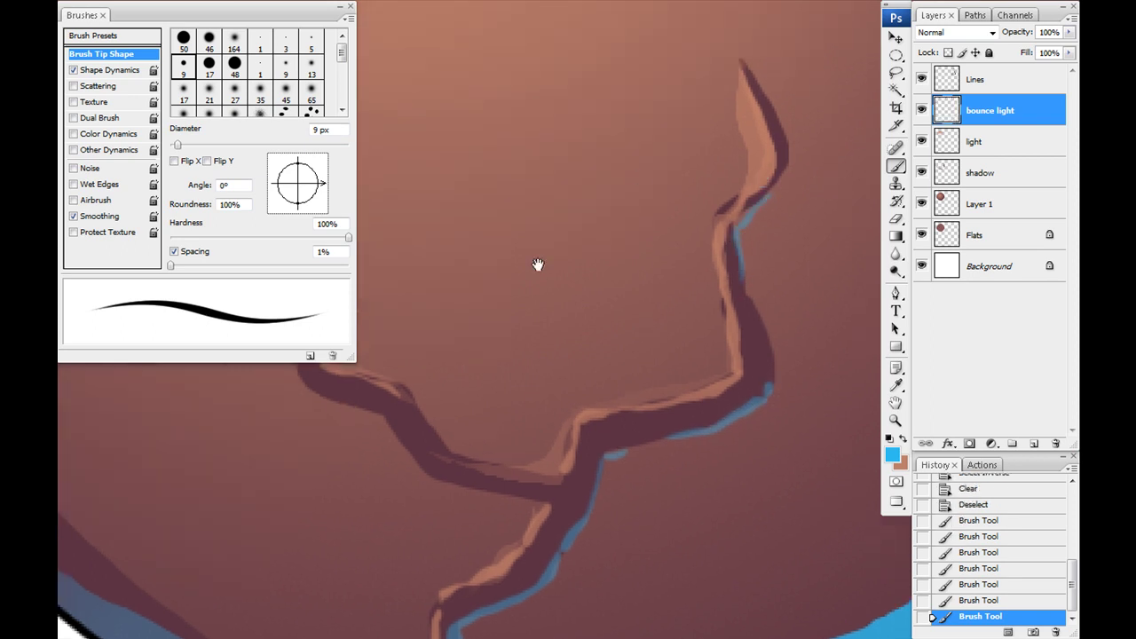
# Paint blue bounce light along the undersides of the central crack's left branch and the far-left crack.
pyautogui.moveTo(639, 179); pyautogui.dragTo(689, 151)
pyautogui.moveTo(604, 475)
pyautogui.mouseDown()
pyautogui.moveTo(488, 449)
pyautogui.moveTo(414, 385)
pyautogui.moveTo(608, 456)
pyautogui.mouseUp()
pyautogui.moveTo(590, 346)
pyautogui.mouseDown()
pyautogui.moveTo(596, 395)
pyautogui.moveTo(579, 462)
pyautogui.moveTo(601, 554)
pyautogui.mouseUp()
pyautogui.moveTo(529, 444); pyautogui.dragTo(418, 284)
pyautogui.moveTo(463, 362); pyautogui.dragTo(519, 427)
pyautogui.moveTo(434, 329); pyautogui.dragTo(499, 432)
pyautogui.moveTo(736, 479); pyautogui.dragTo(434, 391)
pyautogui.moveTo(794, 399); pyautogui.dragTo(542, 482)
pyautogui.moveTo(852, 266); pyautogui.dragTo(633, 416)
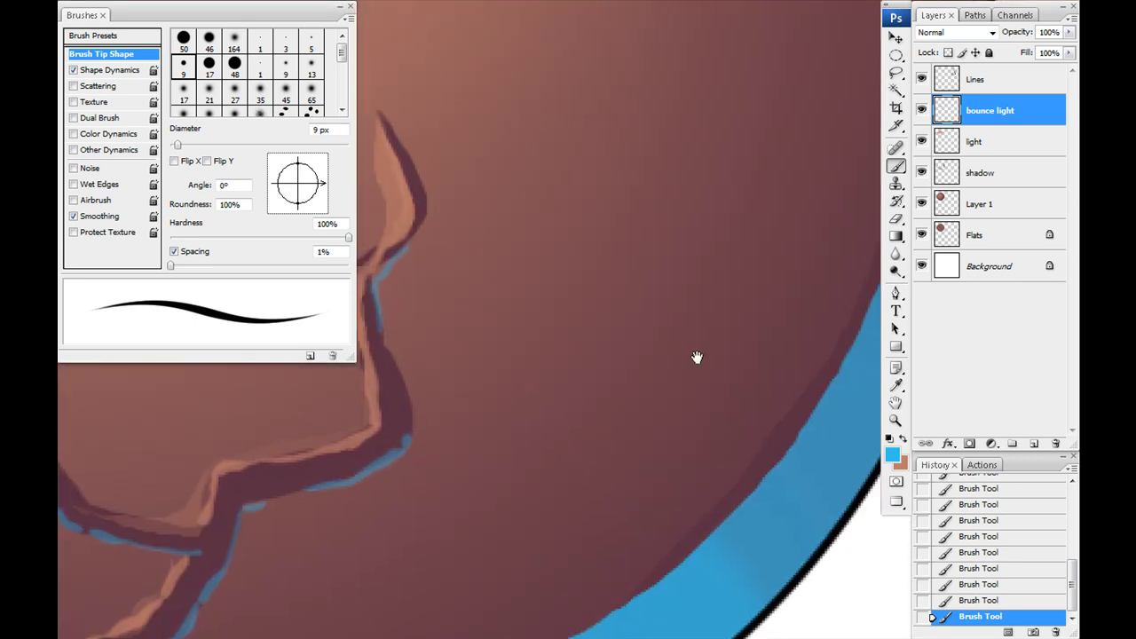
# Add small blue bounce light strokes along the underside of the upper-right crack.
pyautogui.moveTo(803, 177); pyautogui.dragTo(644, 492)
pyautogui.moveTo(621, 417); pyautogui.dragTo(834, 489)
pyautogui.moveTo(621, 355); pyautogui.dragTo(475, 488)
pyautogui.moveTo(626, 261)
pyautogui.mouseDown()
pyautogui.moveTo(648, 259)
pyautogui.moveTo(701, 291)
pyautogui.mouseUp()
pyautogui.moveTo(737, 415); pyautogui.dragTo(612, 198)
pyautogui.moveTo(743, 266)
pyautogui.mouseDown()
pyautogui.moveTo(754, 433)
pyautogui.moveTo(760, 228)
pyautogui.mouseUp()
pyautogui.moveTo(757, 293)
pyautogui.mouseDown()
pyautogui.moveTo(696, 517)
pyautogui.moveTo(840, 216)
pyautogui.moveTo(748, 400)
pyautogui.moveTo(681, 465)
pyautogui.mouseUp()
pyautogui.moveTo(624, 511); pyautogui.dragTo(771, 393)
pyautogui.moveTo(770, 397); pyautogui.dragTo(662, 470)
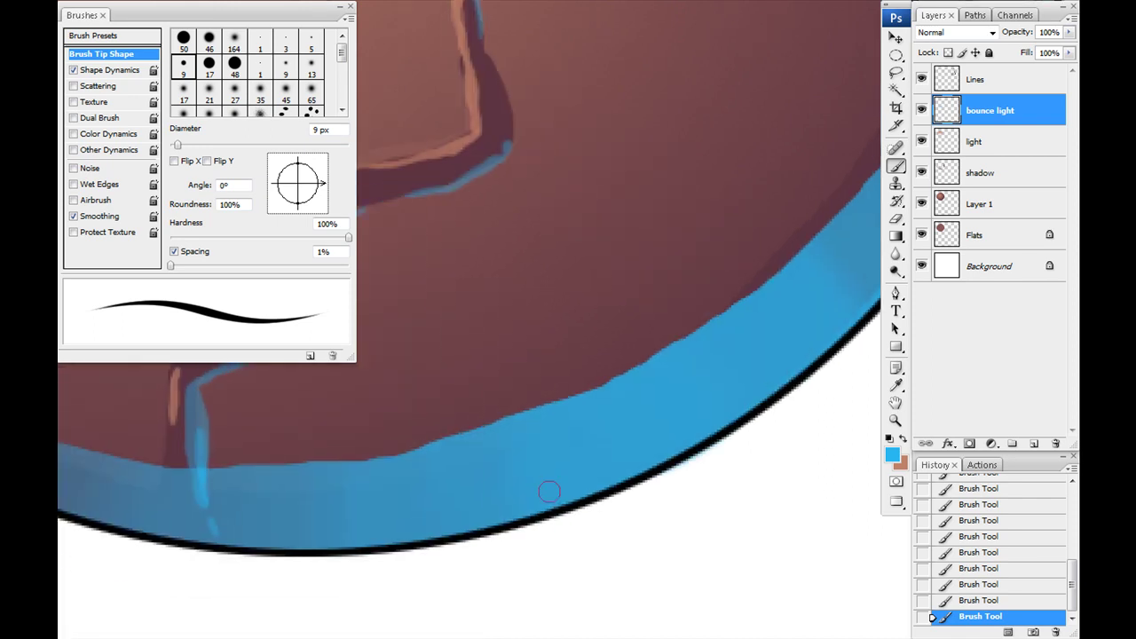
# Lasso a thinner crescent along the outer edge of the blue rim at the circle's lower right.
pyautogui.hotkey('ctrl', '-')
pyautogui.moveTo(504, 409); pyautogui.dragTo(503, 448)
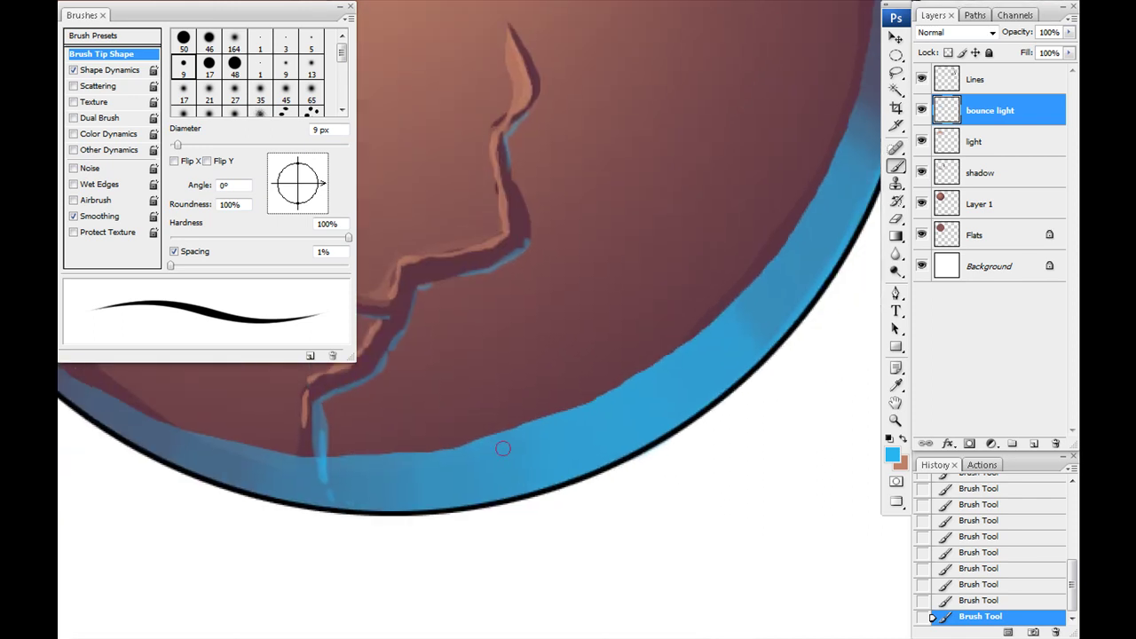
pyautogui.press('l')
pyautogui.hotkey('ctrl', '-')
pyautogui.moveTo(610, 359); pyautogui.dragTo(656, 396)
pyautogui.moveTo(789, 190)
pyautogui.mouseDown()
pyautogui.moveTo(764, 261)
pyautogui.moveTo(677, 391)
pyautogui.moveTo(507, 475)
pyautogui.mouseUp()
pyautogui.moveTo(809, 213)
pyautogui.mouseDown()
pyautogui.moveTo(756, 298)
pyautogui.moveTo(584, 426)
pyautogui.moveTo(453, 458)
pyautogui.mouseUp()
# Change the foreground colour to a lighter, brighter cyan.
pyautogui.press('i')
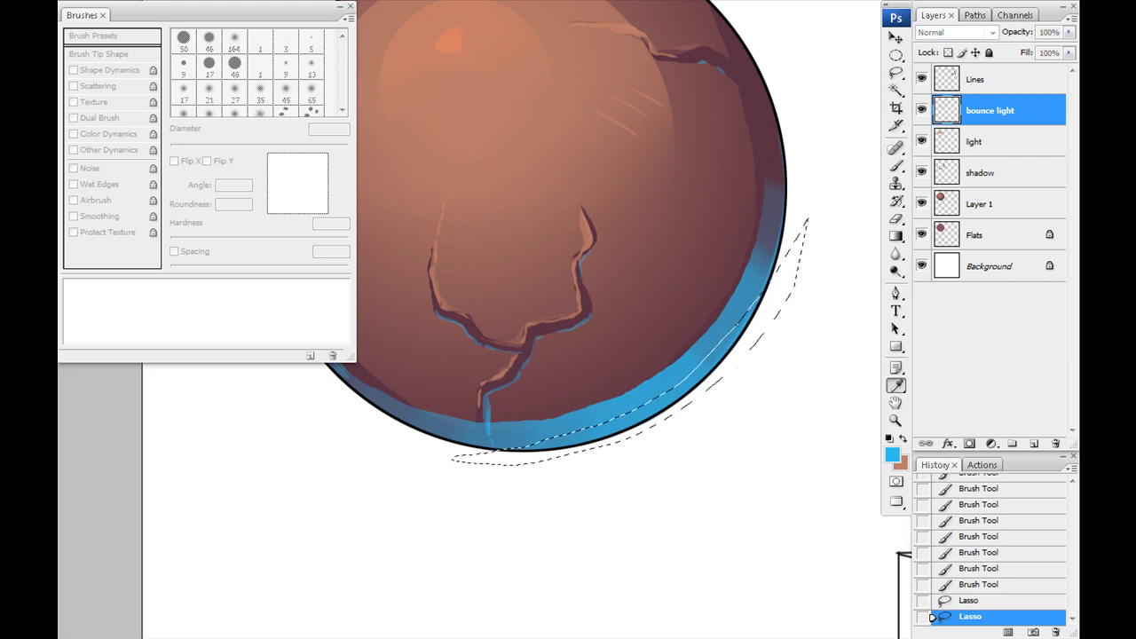
pyautogui.press('Return')
pyautogui.moveTo(581, 362)
pyautogui.mouseDown()
pyautogui.moveTo(633, 406)
pyautogui.moveTo(591, 396)
pyautogui.mouseUp()
# Switch to the soft 46 px brush with 61% hardness and enlarge it to 100 px for the thin crescent.
pyautogui.press('b')
pyautogui.press(']')
pyautogui.rightClick(532, 370)
pyautogui.doubleClick(581, 488)
pyautogui.press(']')
pyautogui.press(']')
pyautogui.press(']')
pyautogui.press(']')
pyautogui.press(']')
pyautogui.press(']')
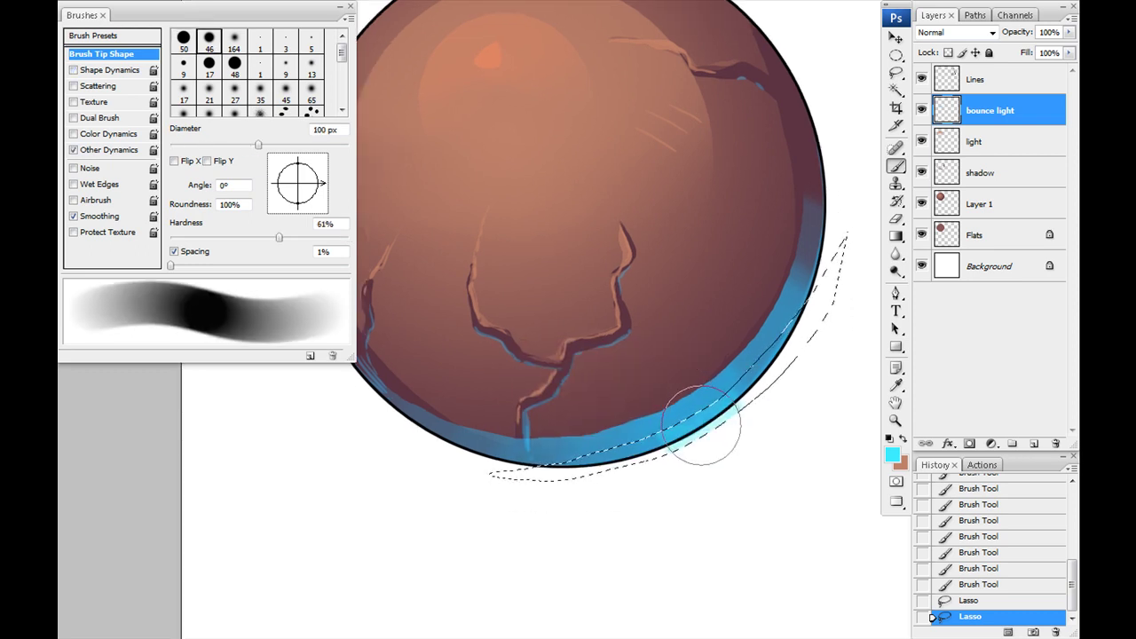
# Brush bright cyan into the thin crescent along the lower-right rim and deselect.
pyautogui.moveTo(695, 424); pyautogui.dragTo(616, 431)
pyautogui.moveTo(734, 383); pyautogui.dragTo(672, 432)
pyautogui.moveTo(719, 401); pyautogui.dragTo(644, 425)
pyautogui.hotkey('ctrl', 'd')
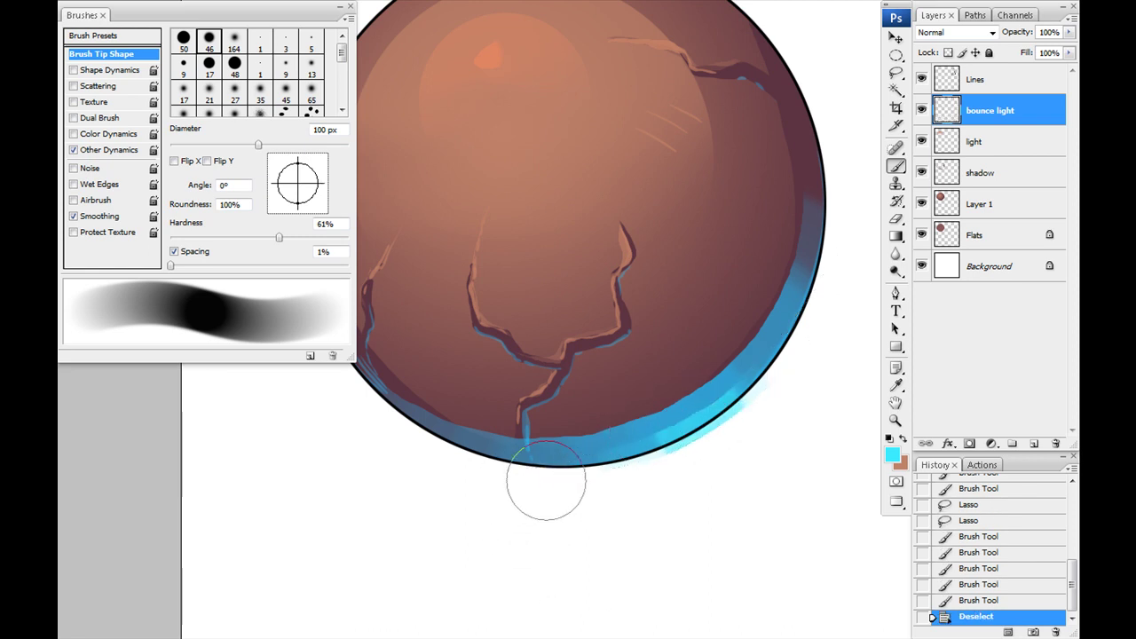
# Select everything outside the circle using the Flats layer, clear the spilled paint from the bounce light layer, and deselect.
pyautogui.press('w')
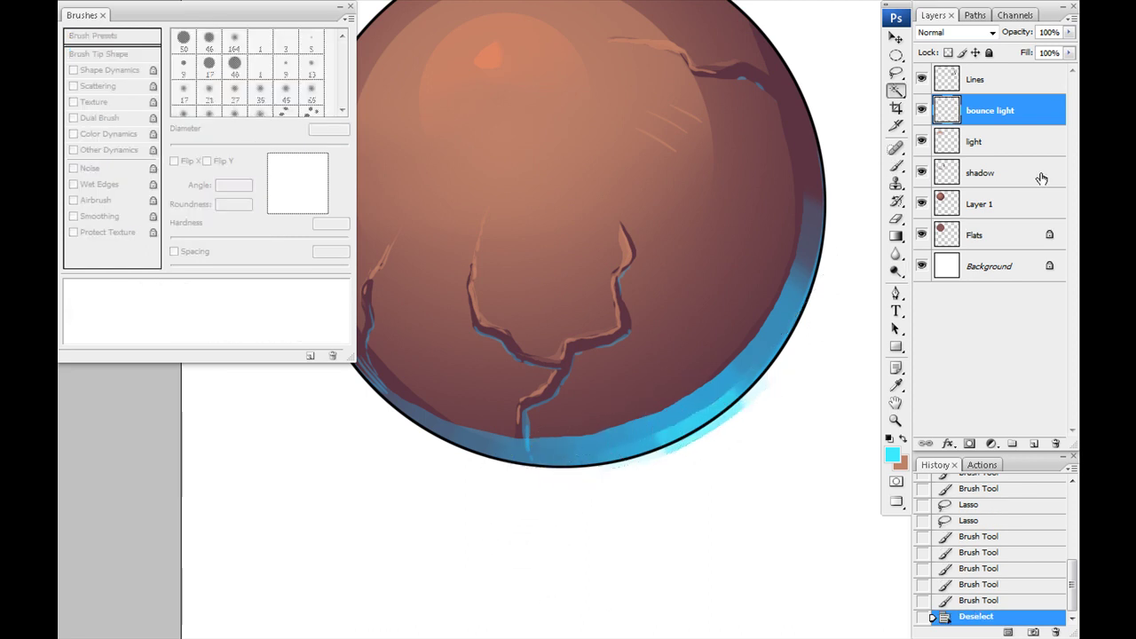
pyautogui.click(988, 238)
pyautogui.click(625, 168)
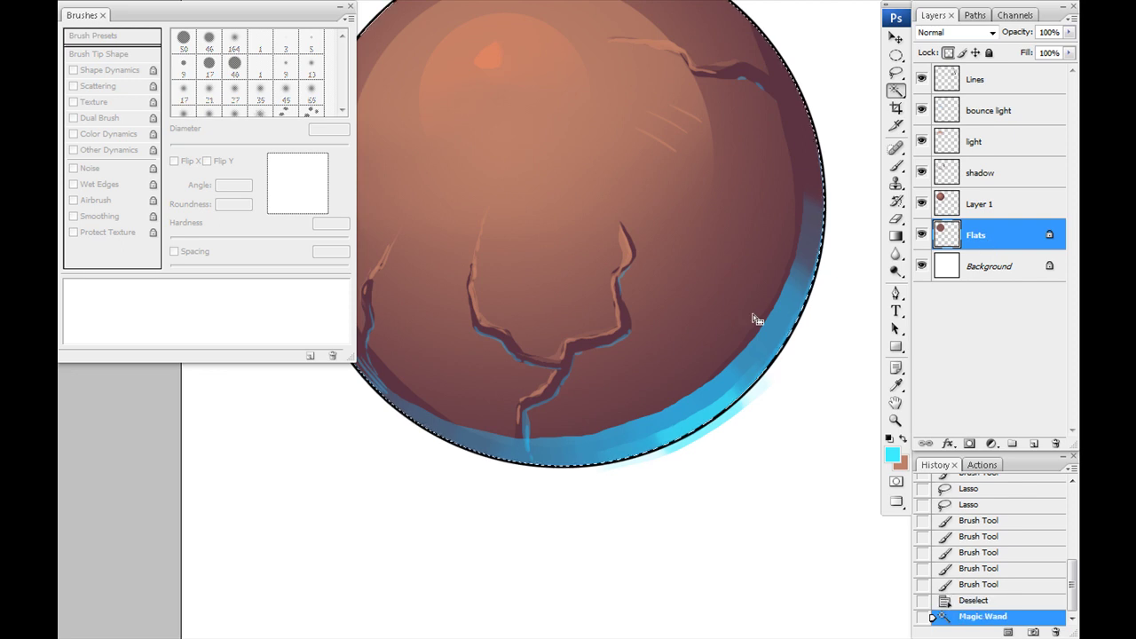
pyautogui.hotkey('ctrl', 'shift', 'i')
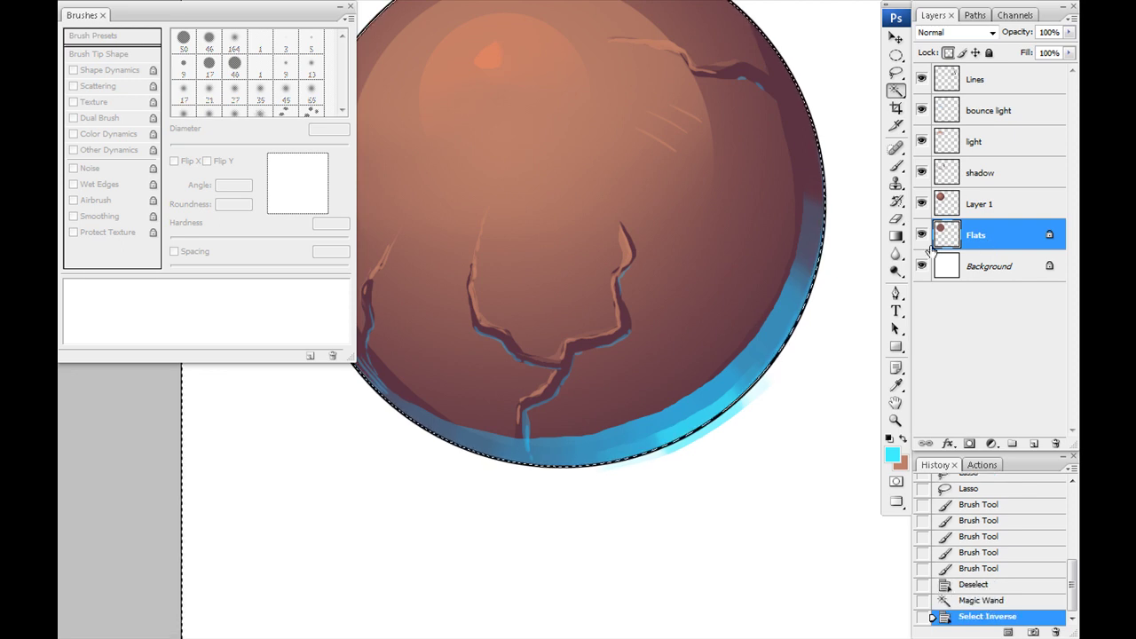
pyautogui.click(985, 110)
pyautogui.press('Delete')
pyautogui.hotkey('ctrl', 'd')
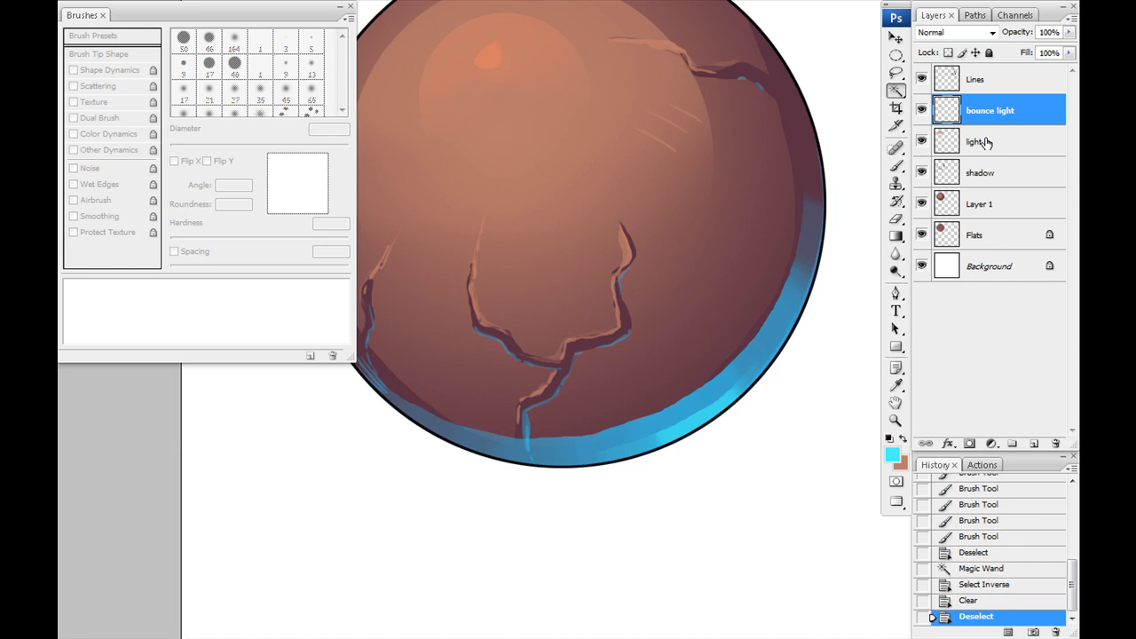
# Examine the finished sphere without panels, both at full-page view and close up along the blue rim and cracks.
pyautogui.press('Tab')
pyautogui.scroll(3, 584, 432)
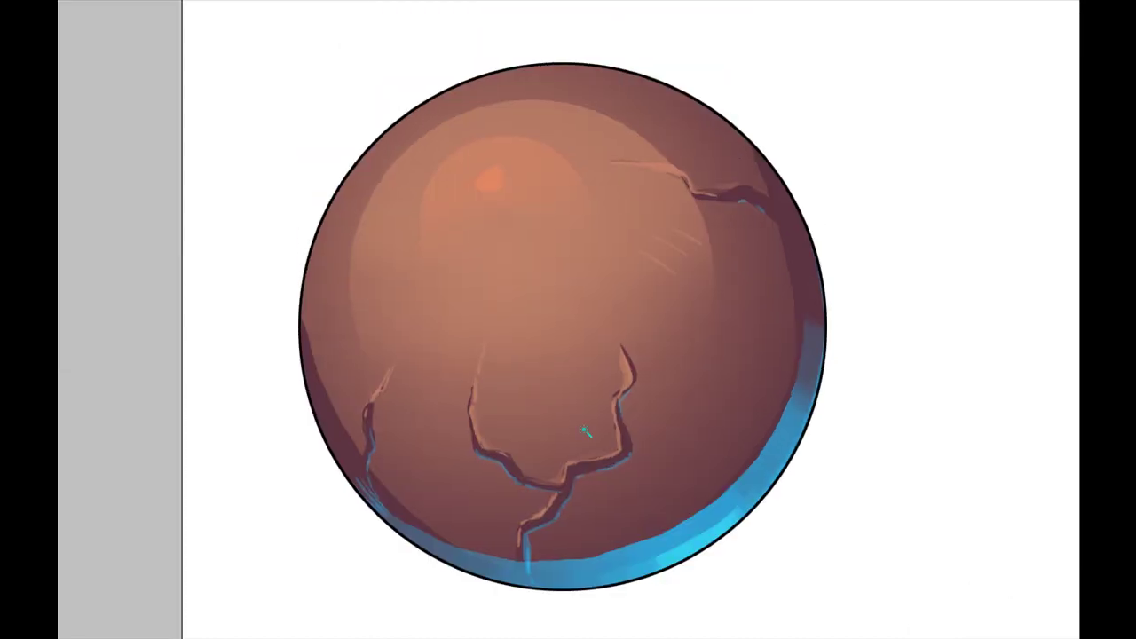
pyautogui.hotkey('ctrl', '-')
pyautogui.hotkey('ctrl', '-')
pyautogui.hotkey('ctrl', '-')
pyautogui.hotkey('ctrl', '-')
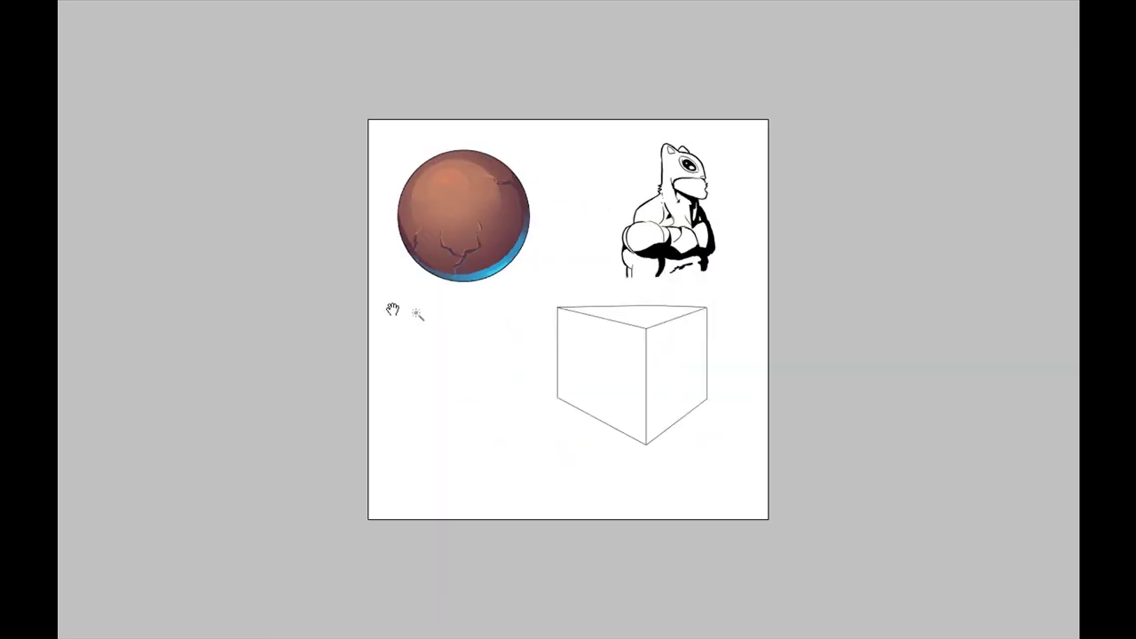
pyautogui.hotkey('ctrl', '+')
pyautogui.hotkey('ctrl', '+')
pyautogui.hotkey('ctrl', '+')
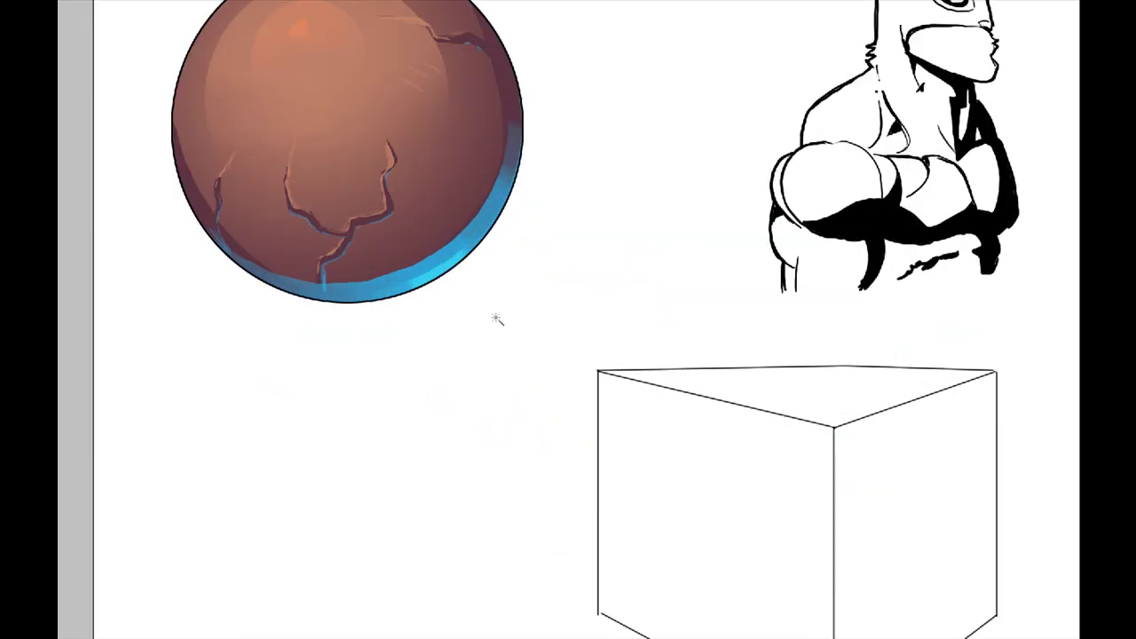
pyautogui.moveTo(359, 336); pyautogui.dragTo(503, 535)
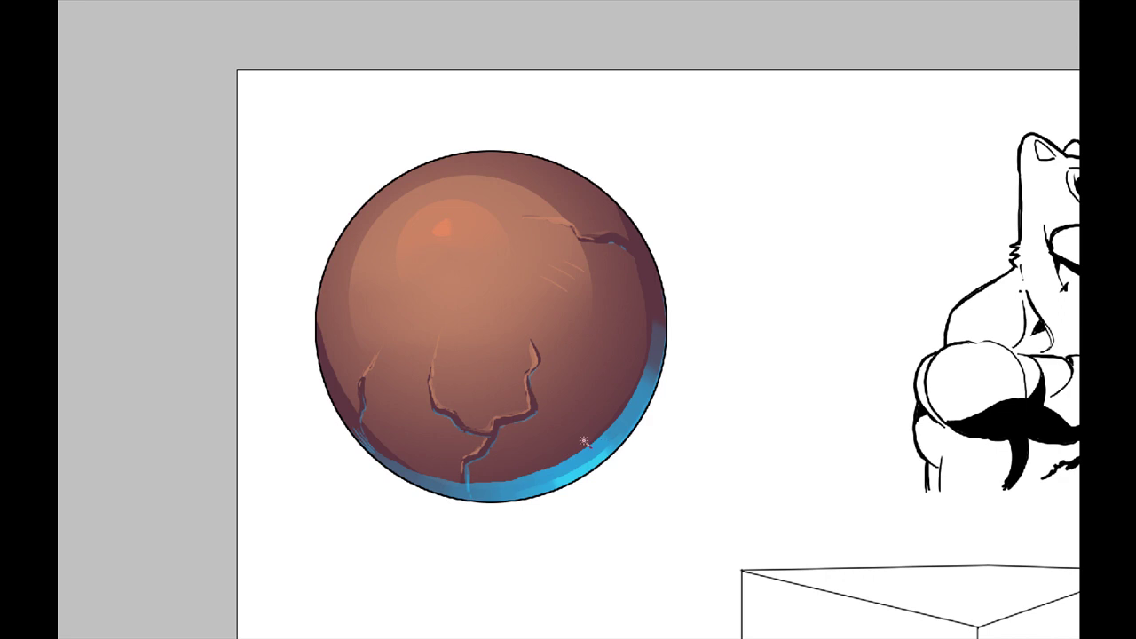
pyautogui.hotkey('ctrl', '+')
pyautogui.hotkey('ctrl', '+')
pyautogui.hotkey('ctrl', '+')
pyautogui.hotkey('ctrl', '+')
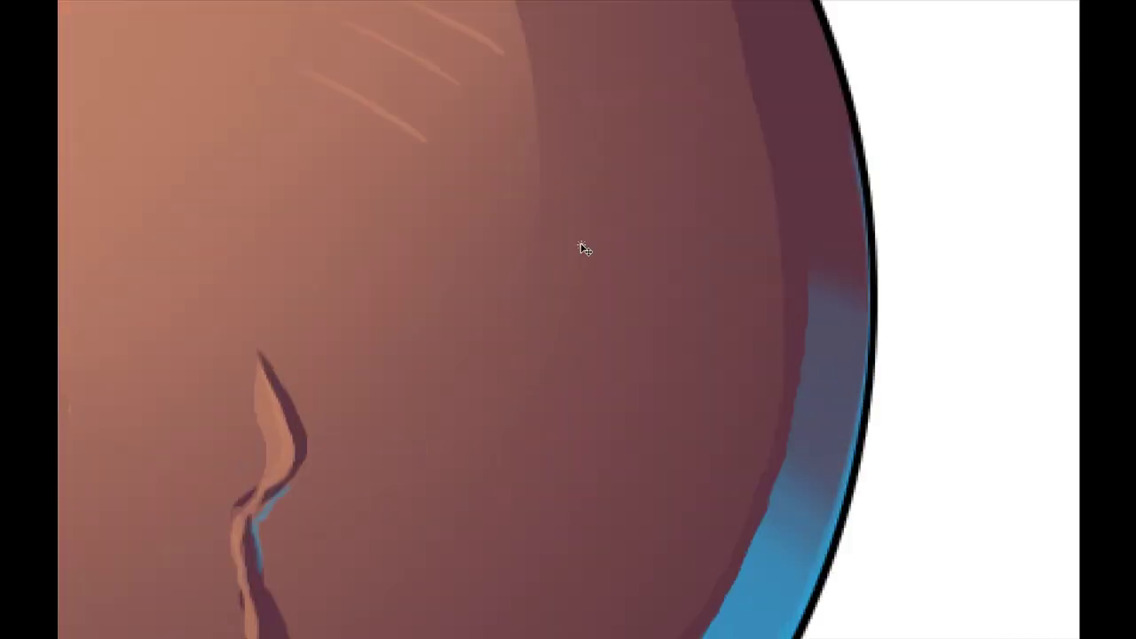
pyautogui.moveTo(619, 496); pyautogui.dragTo(720, 146)
pyautogui.moveTo(633, 535); pyautogui.dragTo(775, 270)
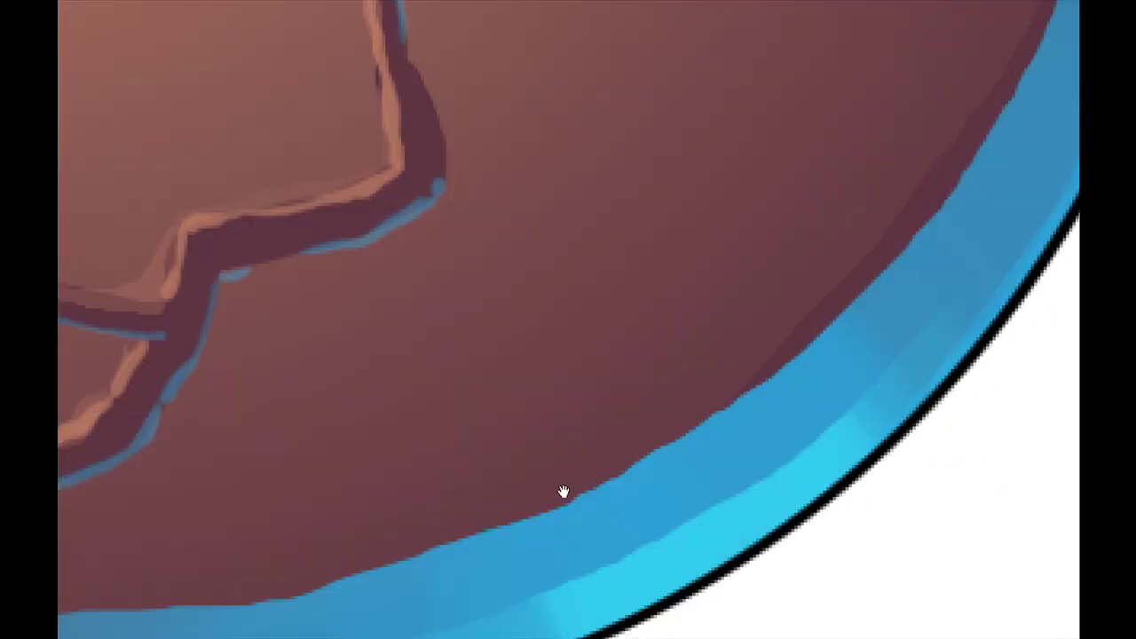
pyautogui.moveTo(563, 491); pyautogui.dragTo(661, 373)
pyautogui.scroll(-8, 581, 246)
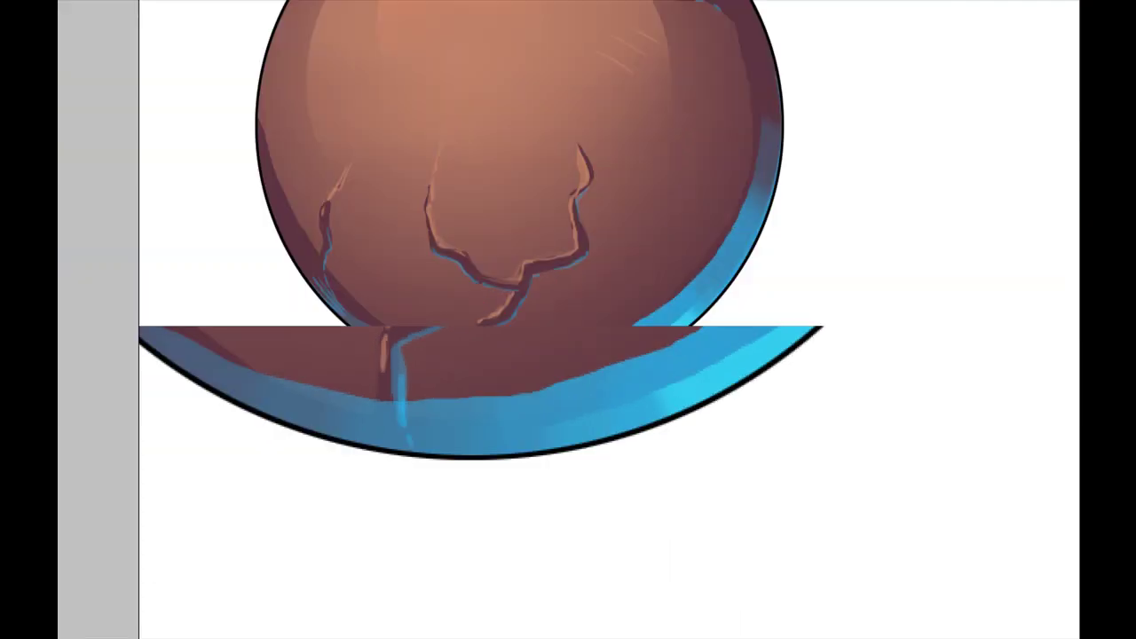
pyautogui.moveTo(500, 419); pyautogui.dragTo(510, 533)
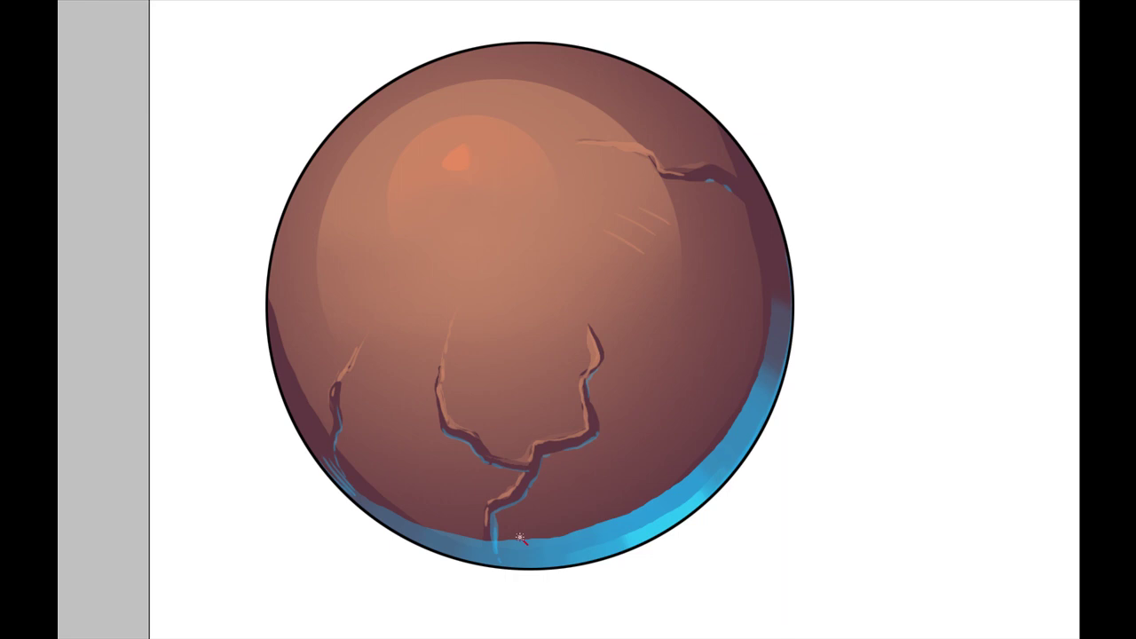
# Group all the sphere's colour and shading layers between Lines and Background into a new group, collapse it and hide it.
pyautogui.press('Tab')
pyautogui.moveTo(759, 470); pyautogui.dragTo(335, 405)
pyautogui.moveTo(646, 426); pyautogui.dragTo(345, 424)
pyautogui.moveTo(510, 506); pyautogui.dragTo(621, 415)
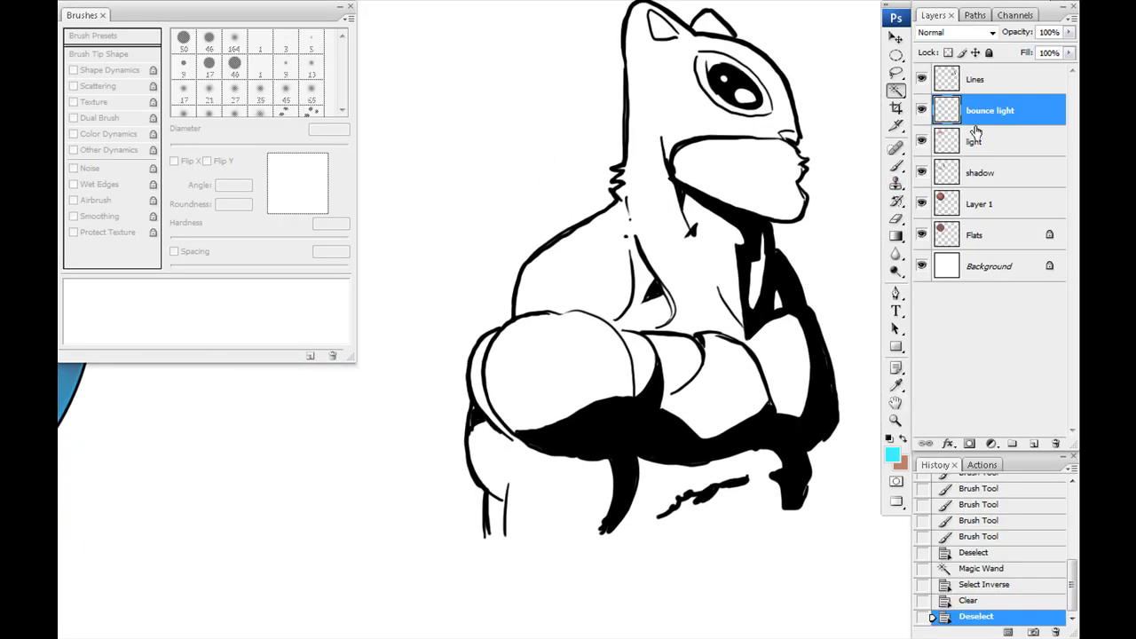
pyautogui.click(1013, 443)
pyautogui.click(978, 131)
pyautogui.keyDown('shift'); pyautogui.click(976, 256); pyautogui.keyUp('shift')
pyautogui.moveTo(979, 122); pyautogui.dragTo(969, 103)
pyautogui.click(939, 104)
pyautogui.click(922, 104)
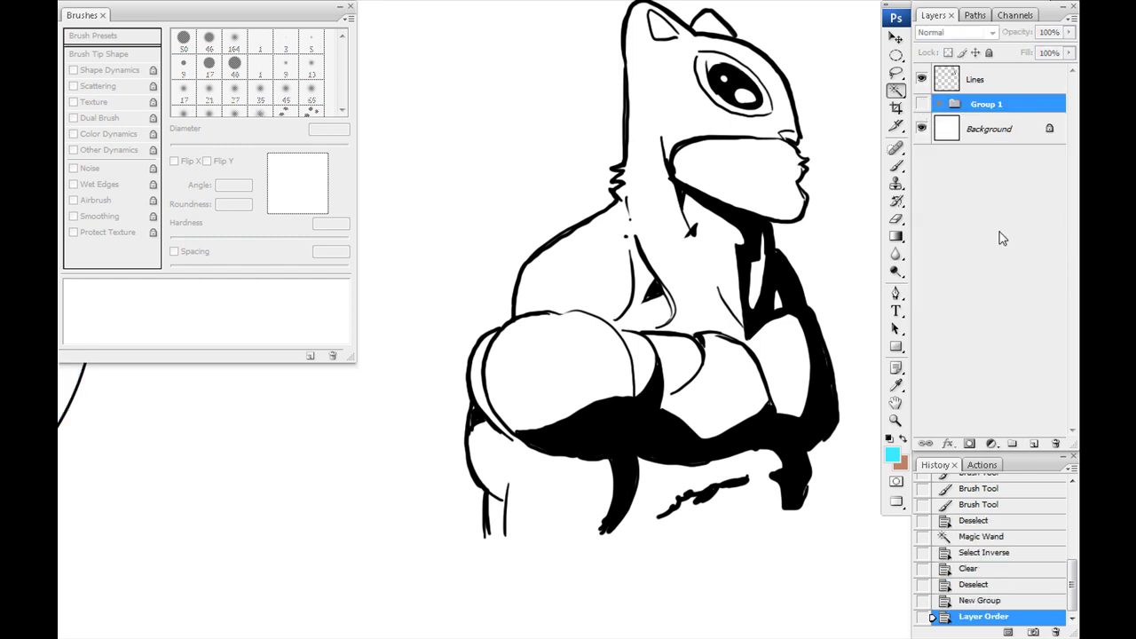
# Create a new layer inside a second new group and rename the layer "flats".
pyautogui.click(1032, 443)
pyautogui.click(1012, 443)
pyautogui.moveTo(981, 127); pyautogui.dragTo(981, 106)
pyautogui.doubleClick(986, 130)
pyautogui.write('flats')
pyautogui.press('Return')
# Switch from the soft brush to the Pencil tool with a hard 30 px tip for colouring the masked character.
pyautogui.moveTo(640, 325); pyautogui.dragTo(581, 465)
pyautogui.press('b')
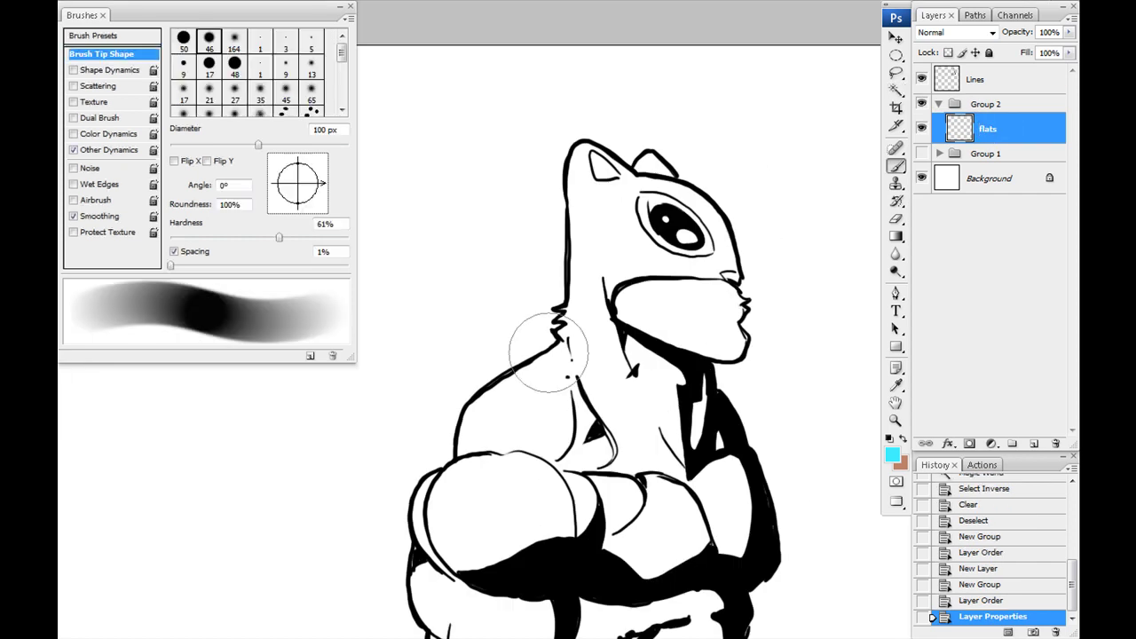
pyautogui.rightClick(546, 372)
pyautogui.click(564, 484)
pyautogui.click(528, 431)
pyautogui.scroll(1, 759, 236)
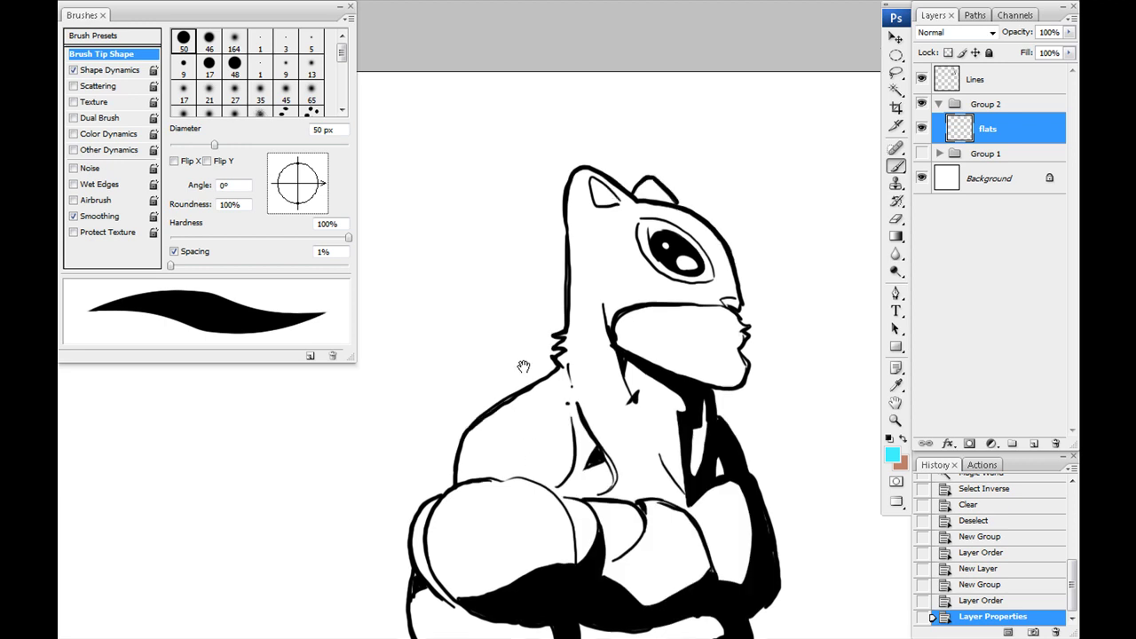
pyautogui.click(897, 167)
pyautogui.click(958, 181)
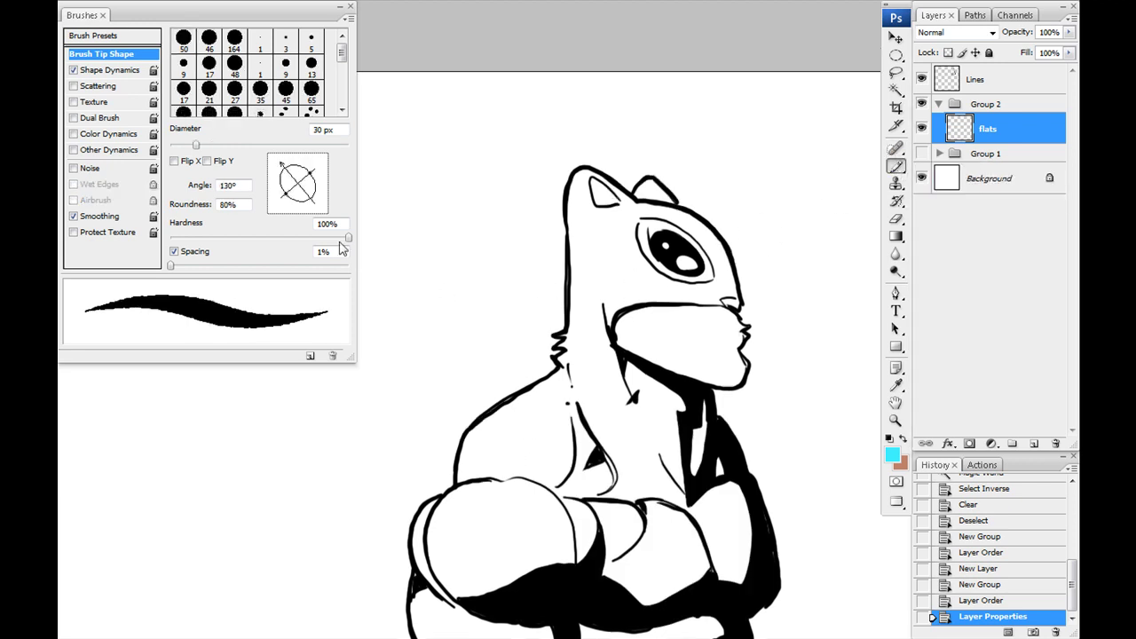
# Choose a tan brown, reduce the pencil to 10 px, and trace the inside edge of the character's exposed lower face.
pyautogui.hotkey('ctrl', '+')
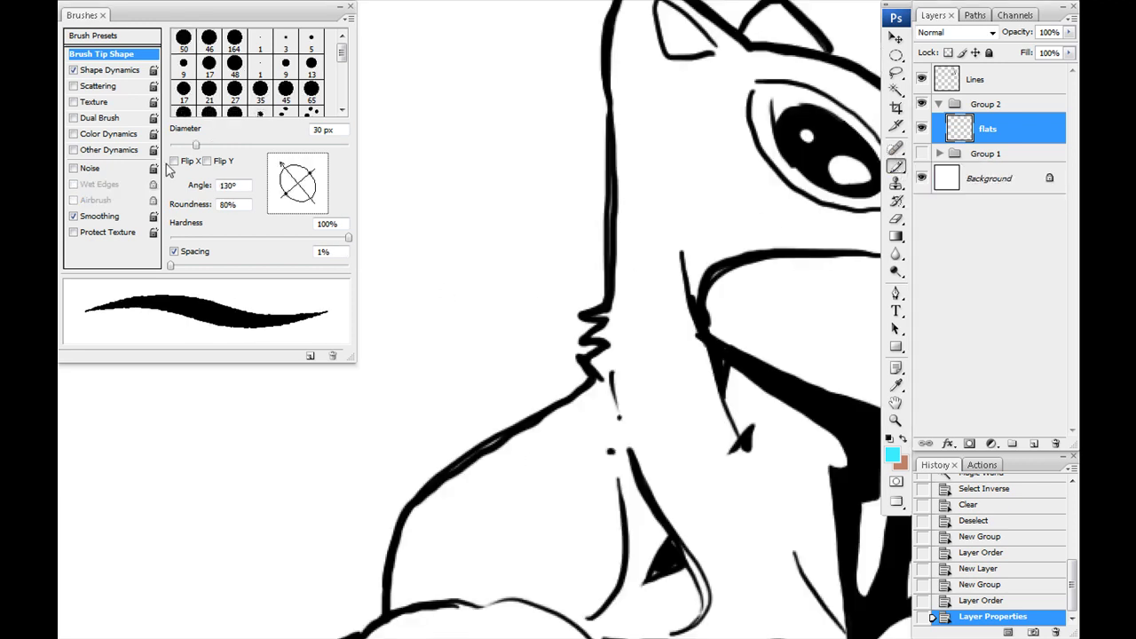
pyautogui.moveTo(803, 377); pyautogui.dragTo(597, 469)
pyautogui.click(895, 385)
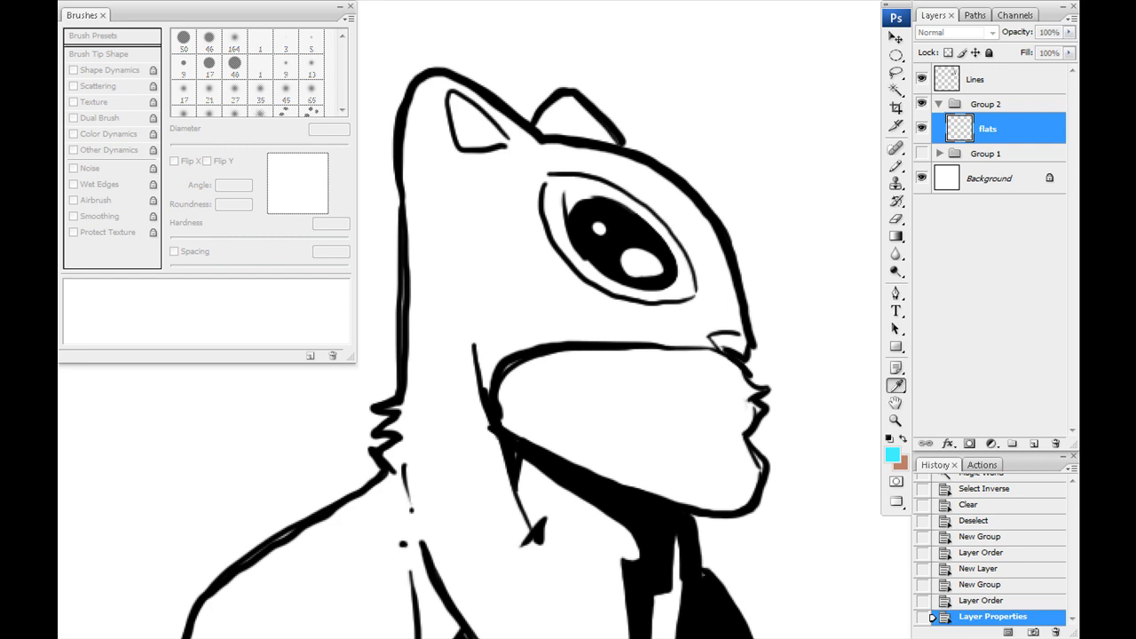
pyautogui.press('b')
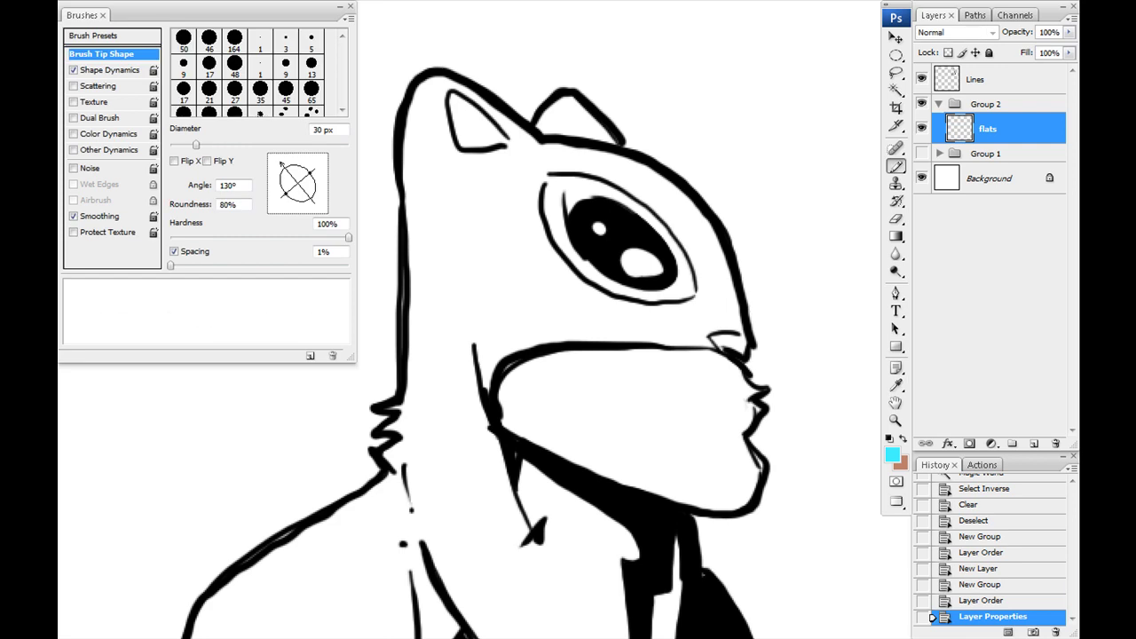
pyautogui.scroll(-1, 588, 355)
pyautogui.press('[')
pyautogui.press('[')
pyautogui.moveTo(715, 332)
pyautogui.mouseDown()
pyautogui.moveTo(757, 372)
pyautogui.moveTo(744, 425)
pyautogui.moveTo(756, 442)
pyautogui.moveTo(748, 475)
pyautogui.moveTo(722, 486)
pyautogui.moveTo(682, 481)
pyautogui.moveTo(510, 410)
pyautogui.moveTo(498, 376)
pyautogui.moveTo(506, 347)
pyautogui.moveTo(581, 333)
pyautogui.moveTo(722, 338)
pyautogui.mouseUp()
pyautogui.press('space')
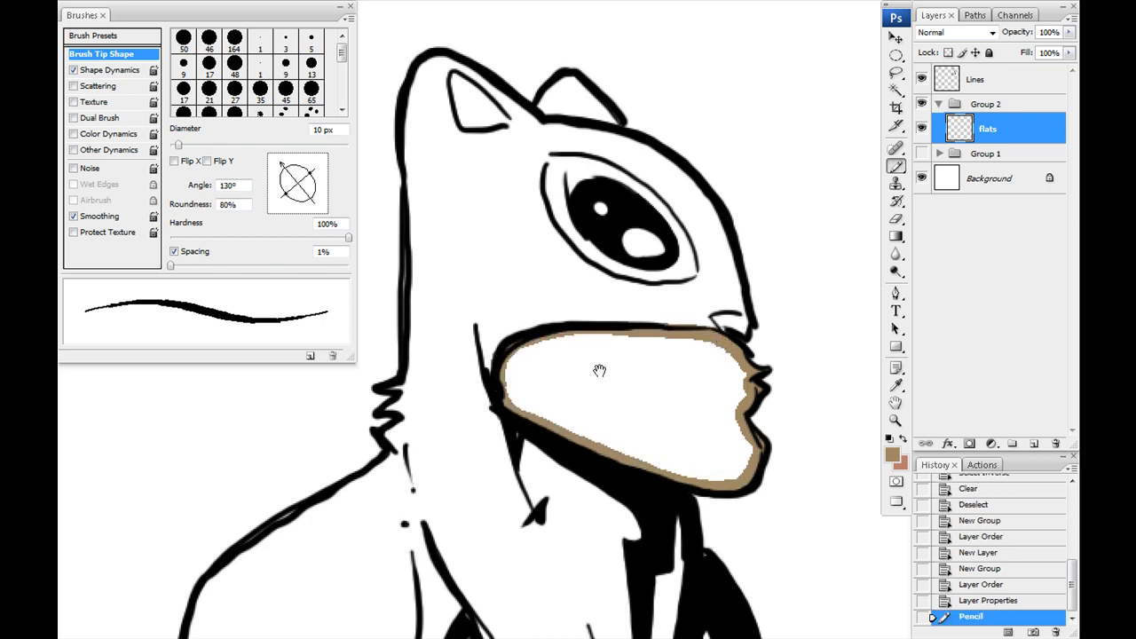
# Select the area inside the brown face outline with the Magic Wand, expand the selection, fill it with brown and deselect.
pyautogui.moveTo(621, 357); pyautogui.dragTo(609, 343)
pyautogui.press('w')
pyautogui.click(570, 380)
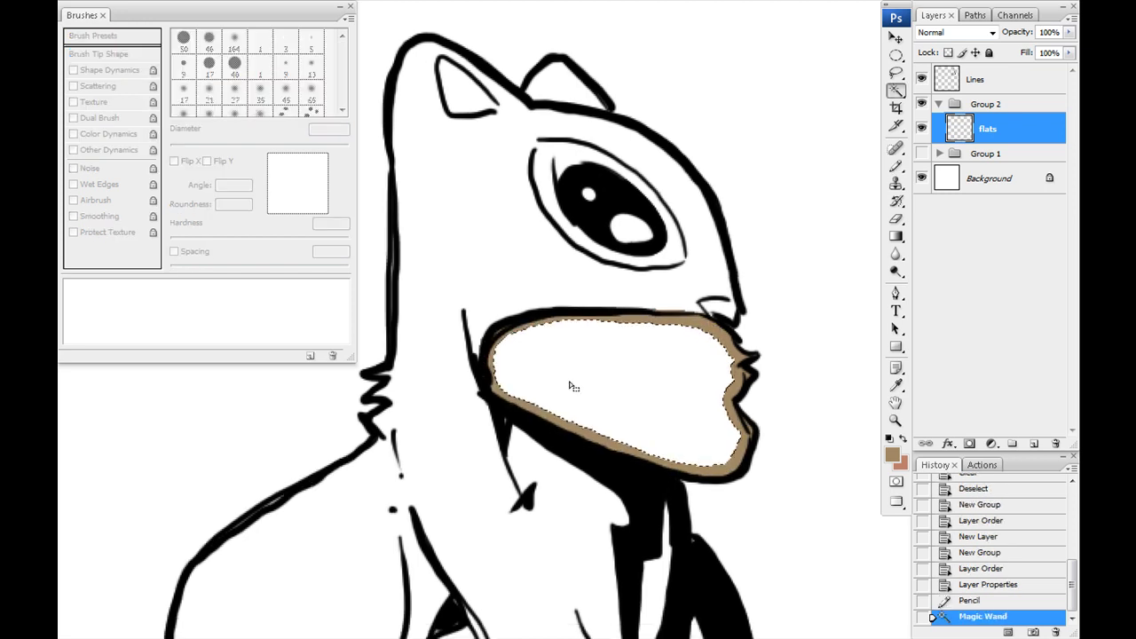
pyautogui.press('F2')
# Change the foreground colour to mid grey and trace the cowl's edge around the face opening and down the throat.
pyautogui.press('i')
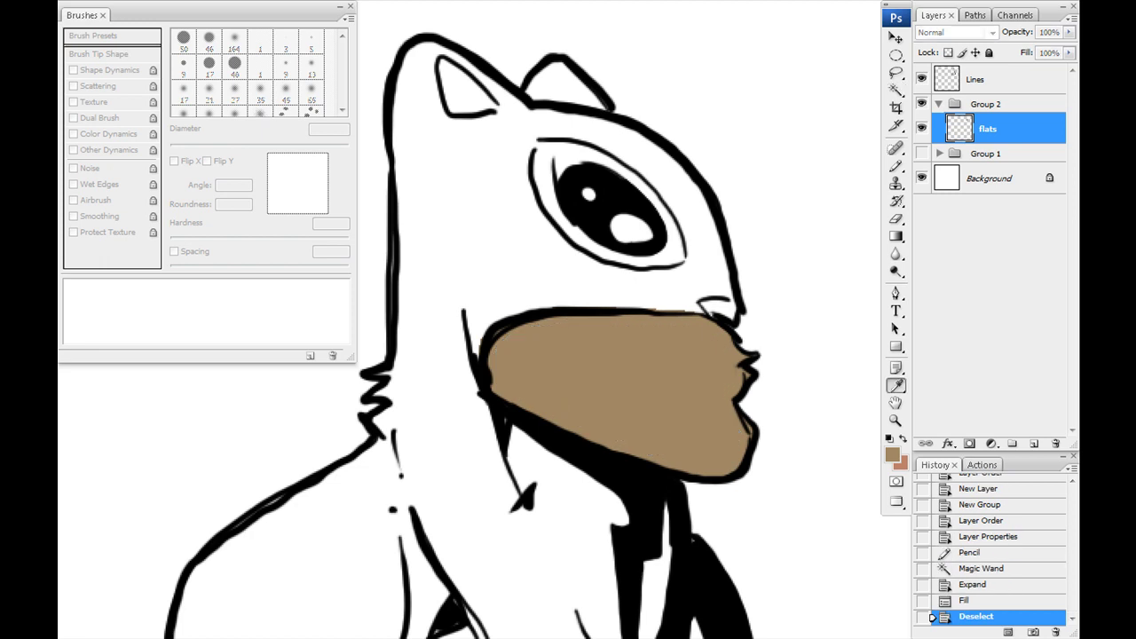
pyautogui.press('Return')
pyautogui.press('space')
pyautogui.moveTo(602, 293); pyautogui.dragTo(659, 444)
pyautogui.press('b')
pyautogui.moveTo(482, 194)
pyautogui.mouseDown()
pyautogui.moveTo(521, 214)
pyautogui.moveTo(581, 260)
pyautogui.moveTo(597, 224)
pyautogui.moveTo(622, 219)
pyautogui.moveTo(762, 356)
pyautogui.moveTo(791, 459)
pyautogui.moveTo(570, 458)
pyautogui.moveTo(539, 473)
pyautogui.moveTo(526, 514)
pyautogui.mouseUp()
pyautogui.press('space')
pyautogui.moveTo(535, 491)
pyautogui.mouseDown()
pyautogui.moveTo(557, 307)
pyautogui.moveTo(616, 410)
pyautogui.moveTo(752, 510)
pyautogui.moveTo(753, 546)
pyautogui.mouseUp()
pyautogui.moveTo(752, 546); pyautogui.dragTo(695, 342)
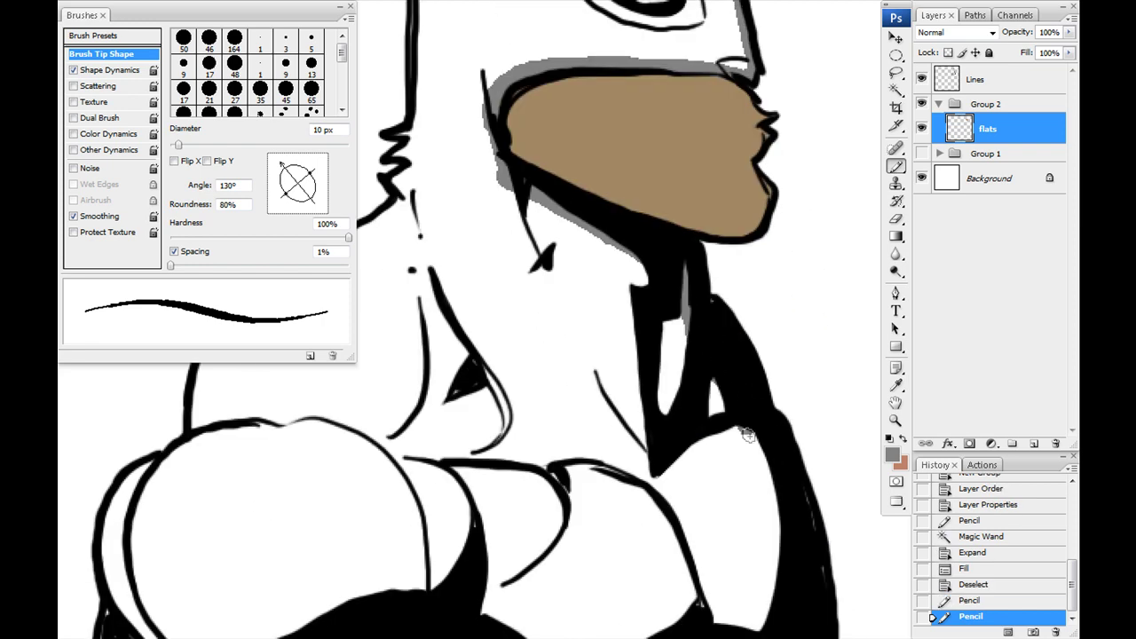
# Continue the grey pencil outline down the inner edge of the character's right-hand arm to the lower black shape.
pyautogui.moveTo(740, 430); pyautogui.dragTo(766, 604)
pyautogui.press('space')
pyautogui.moveTo(752, 502); pyautogui.dragTo(739, 298)
pyautogui.moveTo(747, 362); pyautogui.dragTo(716, 614)
pyautogui.press('space')
pyautogui.moveTo(720, 528); pyautogui.dragTo(785, 325)
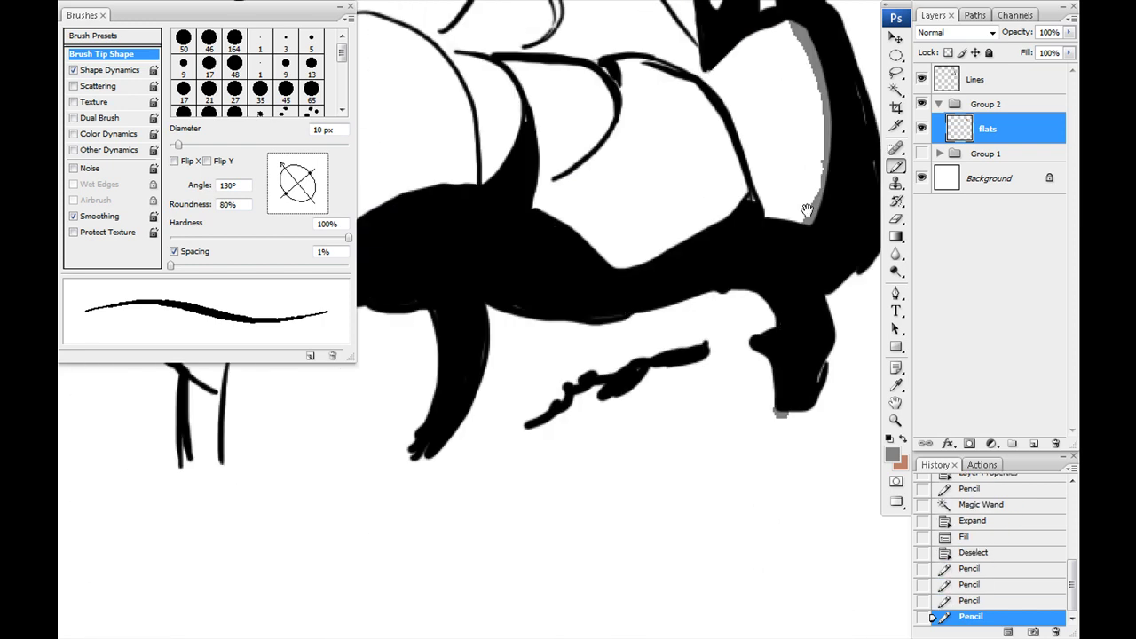
# Close the grey outline across the bottom of the torso, up the back and around the cowl and ears.
pyautogui.moveTo(781, 408)
pyautogui.mouseDown()
pyautogui.moveTo(375, 460)
pyautogui.moveTo(277, 438)
pyautogui.mouseUp()
pyautogui.moveTo(299, 436)
pyautogui.mouseDown()
pyautogui.moveTo(472, 470)
pyautogui.moveTo(367, 489)
pyautogui.moveTo(373, 406)
pyautogui.mouseUp()
pyautogui.press('space')
pyautogui.moveTo(374, 412)
pyautogui.mouseDown()
pyautogui.moveTo(501, 575)
pyautogui.moveTo(451, 466)
pyautogui.moveTo(456, 401)
pyautogui.moveTo(494, 252)
pyautogui.moveTo(559, 231)
pyautogui.mouseUp()
pyautogui.moveTo(528, 236)
pyautogui.mouseDown()
pyautogui.moveTo(478, 443)
pyautogui.moveTo(533, 312)
pyautogui.moveTo(710, 202)
pyautogui.mouseUp()
pyautogui.press('space')
pyautogui.moveTo(679, 190)
pyautogui.mouseDown()
pyautogui.moveTo(508, 405)
pyautogui.moveTo(543, 367)
pyautogui.moveTo(543, 31)
pyautogui.moveTo(573, 11)
pyautogui.mouseUp()
pyautogui.moveTo(580, 157); pyautogui.dragTo(523, 294)
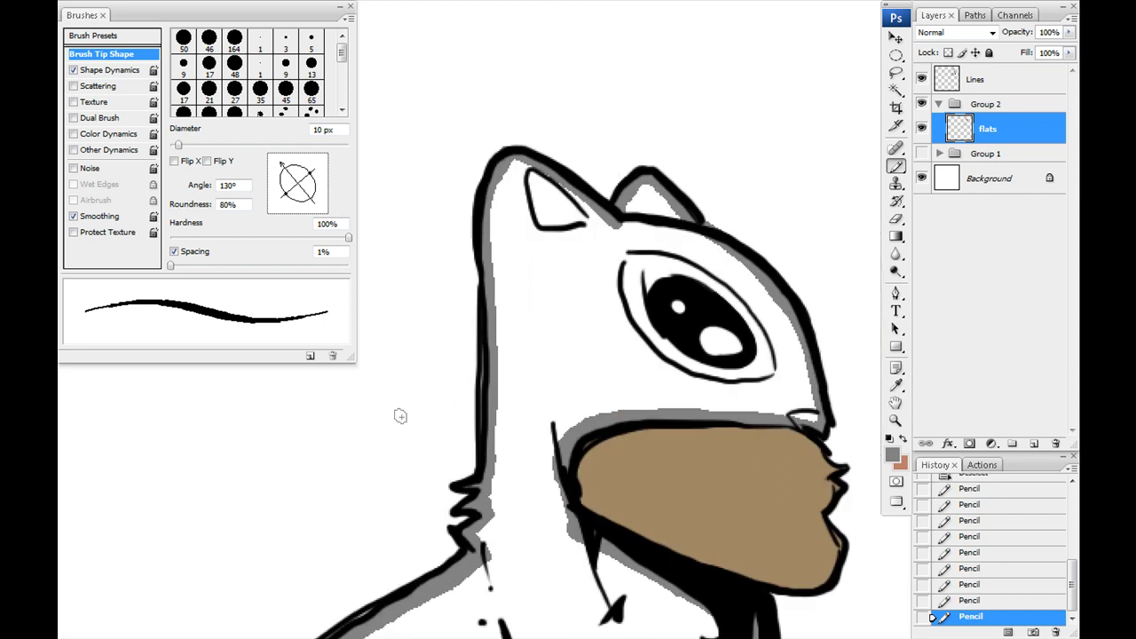
# Select the area enclosed by the grey outline with the Magic Wand, expand the selection, fill it with grey and deselect.
pyautogui.press('w')
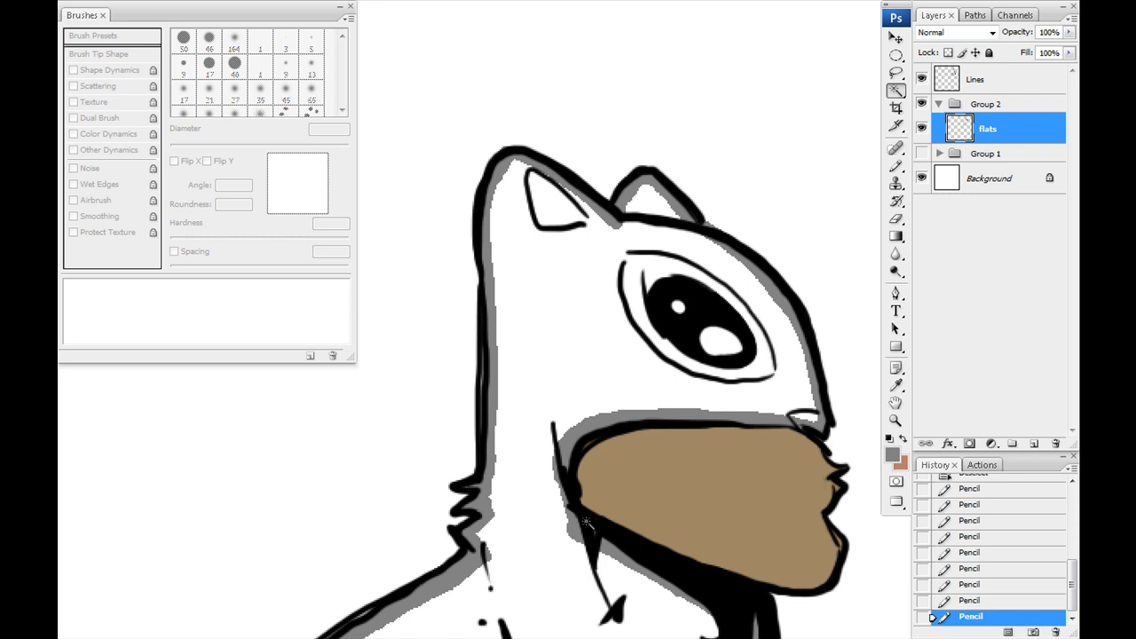
pyautogui.click(545, 348)
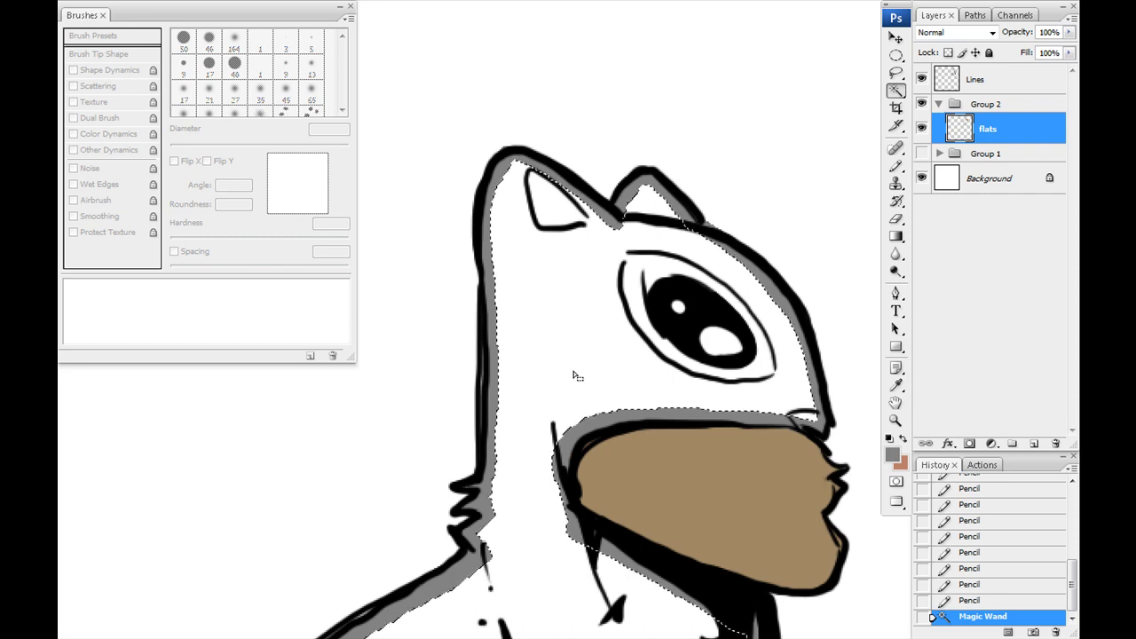
pyautogui.press('F2')
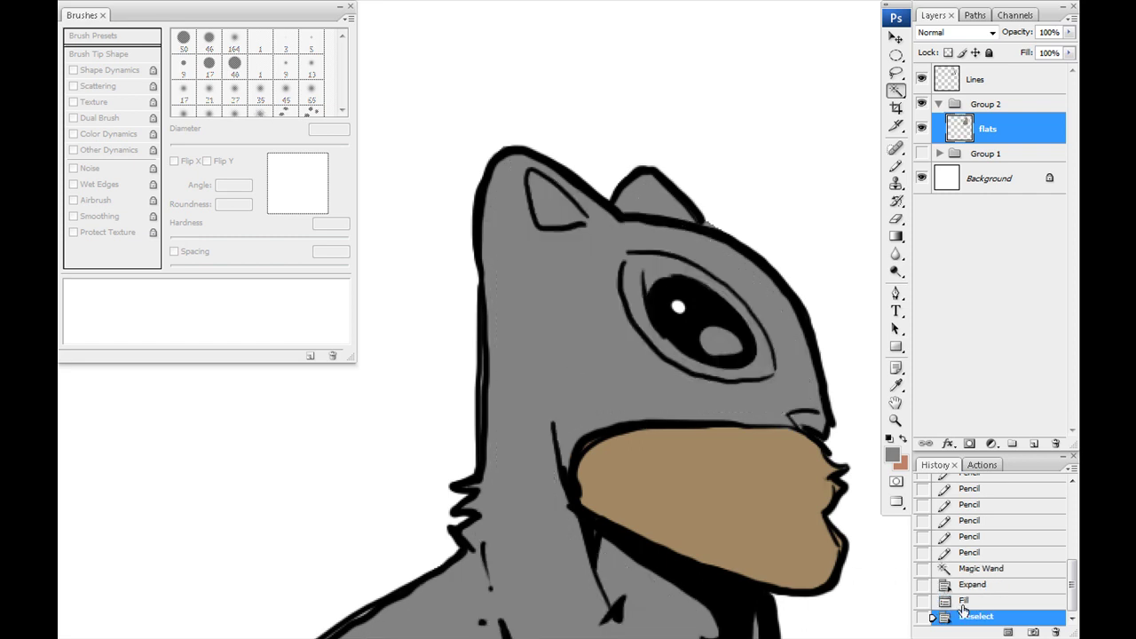
# Step back to the Magic Wand history state and replay the expand, fill and deselect states in order.
pyautogui.click(958, 571)
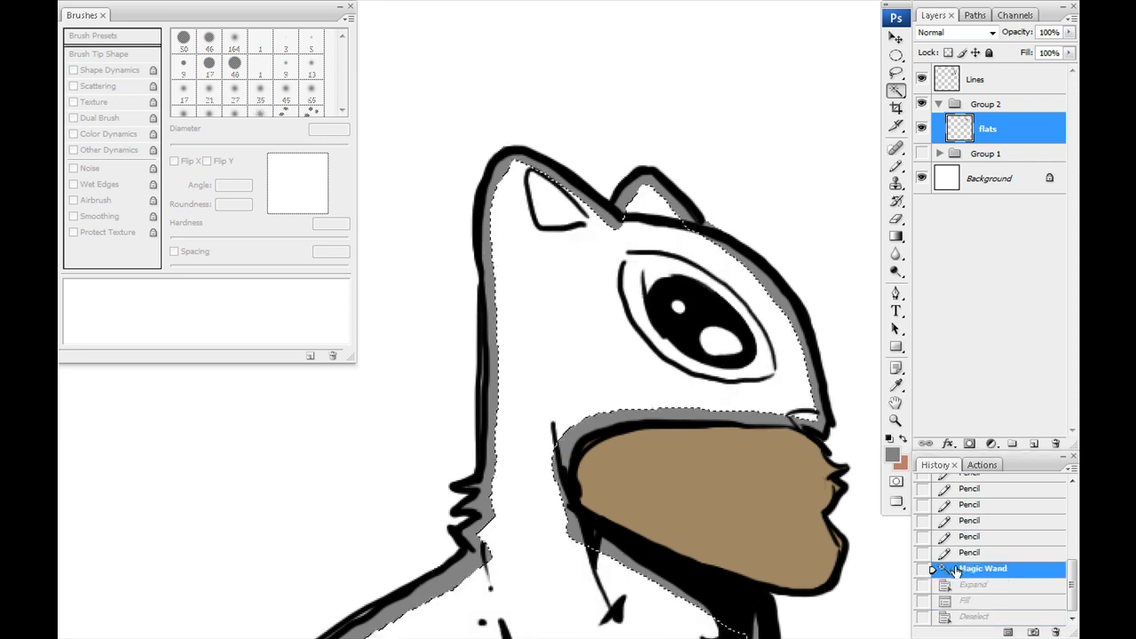
pyautogui.click(969, 586)
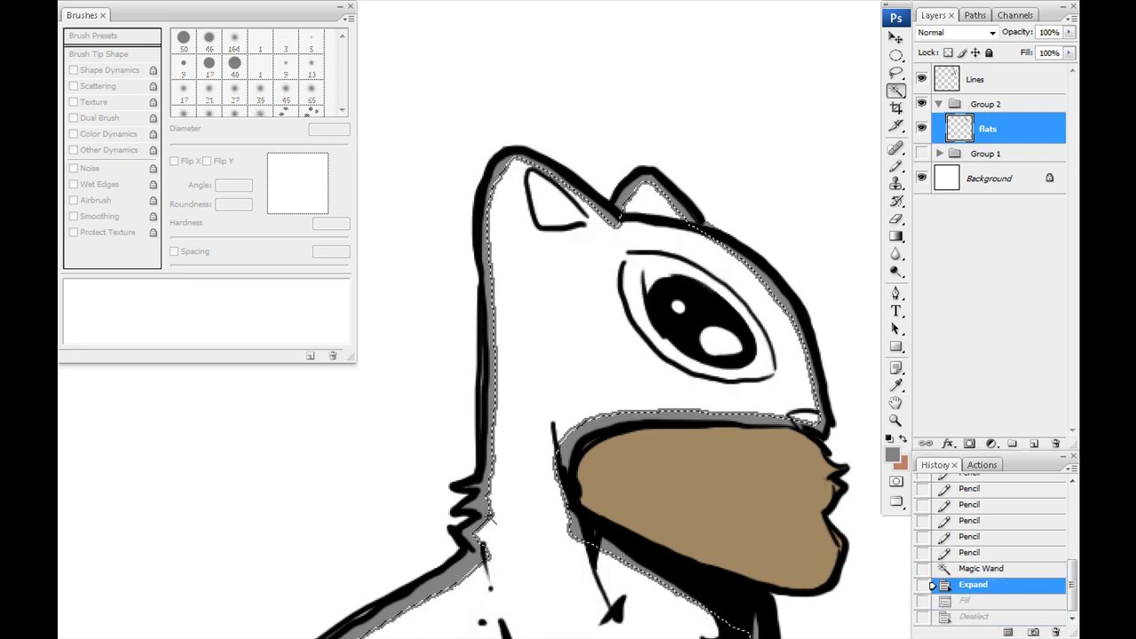
pyautogui.click(962, 601)
pyautogui.click(967, 616)
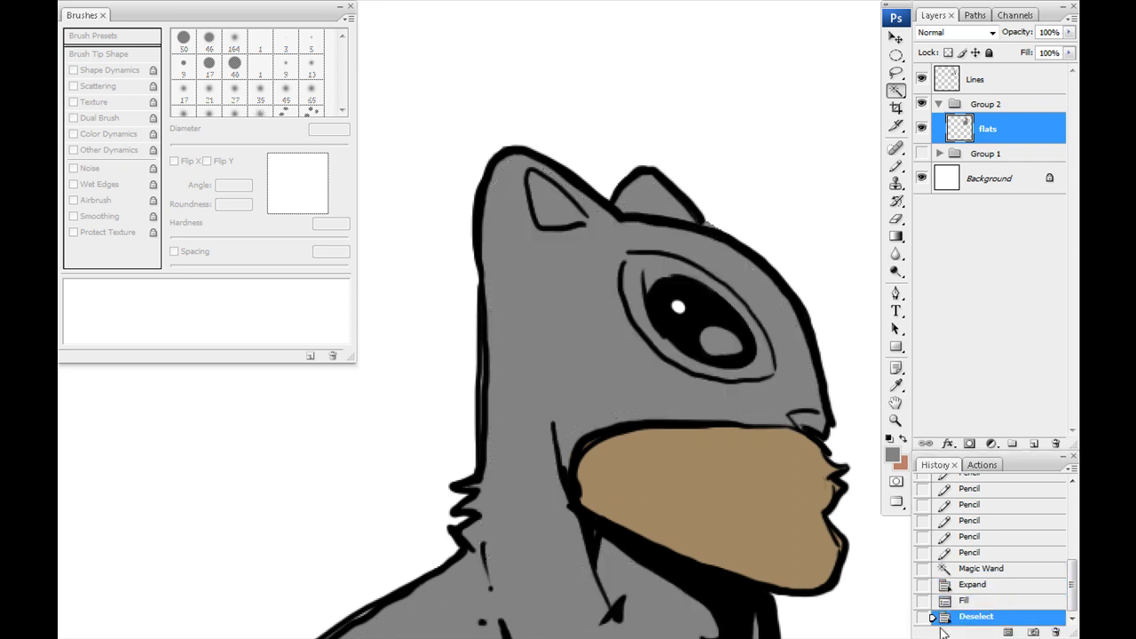
# Choose a light tan and pencil it into the ring around the character's eye.
pyautogui.moveTo(580, 486)
pyautogui.mouseDown()
pyautogui.moveTo(505, 156)
pyautogui.moveTo(451, 523)
pyautogui.moveTo(571, 498)
pyautogui.mouseUp()
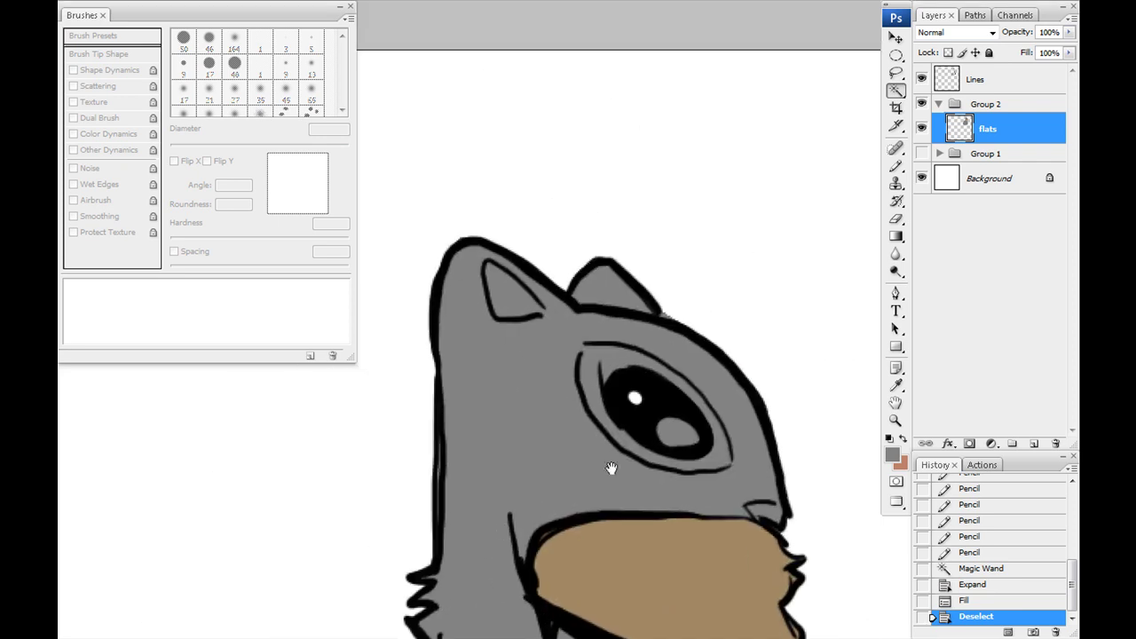
pyautogui.press('i')
pyautogui.click(892, 455)
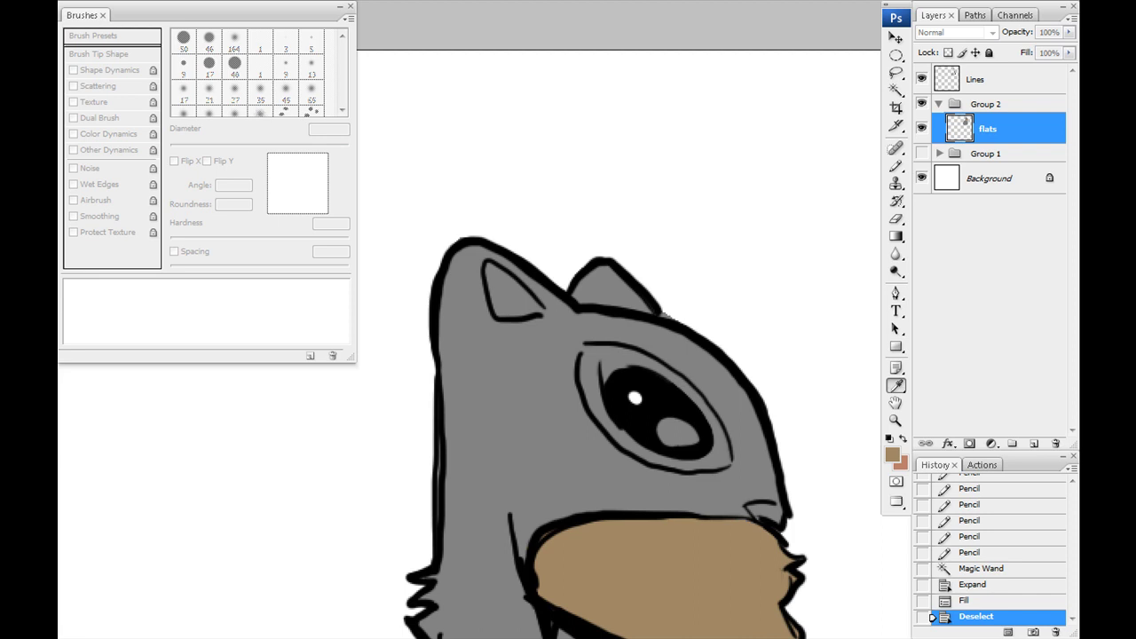
pyautogui.press('Return')
pyautogui.press('b')
pyautogui.moveTo(603, 354)
pyautogui.mouseDown()
pyautogui.moveTo(664, 369)
pyautogui.moveTo(621, 353)
pyautogui.moveTo(712, 427)
pyautogui.moveTo(699, 401)
pyautogui.moveTo(722, 463)
pyautogui.moveTo(632, 452)
pyautogui.moveTo(604, 416)
pyautogui.mouseUp()
pyautogui.hotkey('ctrl', 'z')
pyautogui.moveTo(588, 363)
pyautogui.mouseDown()
pyautogui.moveTo(628, 355)
pyautogui.moveTo(682, 389)
pyautogui.moveTo(724, 457)
pyautogui.moveTo(649, 454)
pyautogui.moveTo(602, 415)
pyautogui.moveTo(589, 363)
pyautogui.mouseUp()
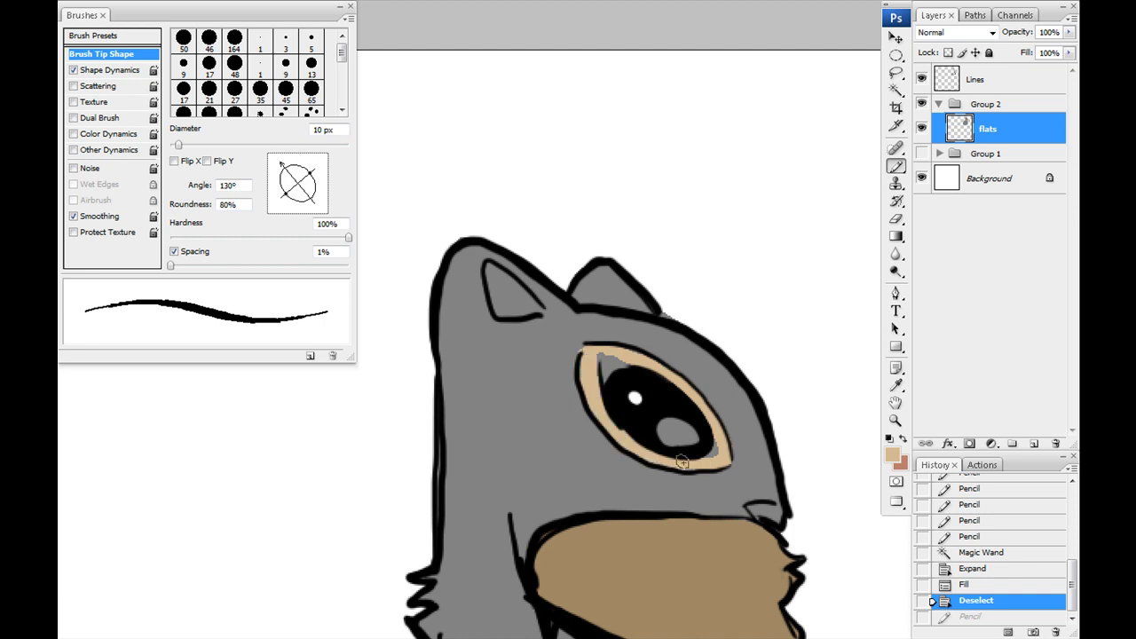
pyautogui.moveTo(599, 396); pyautogui.dragTo(603, 415)
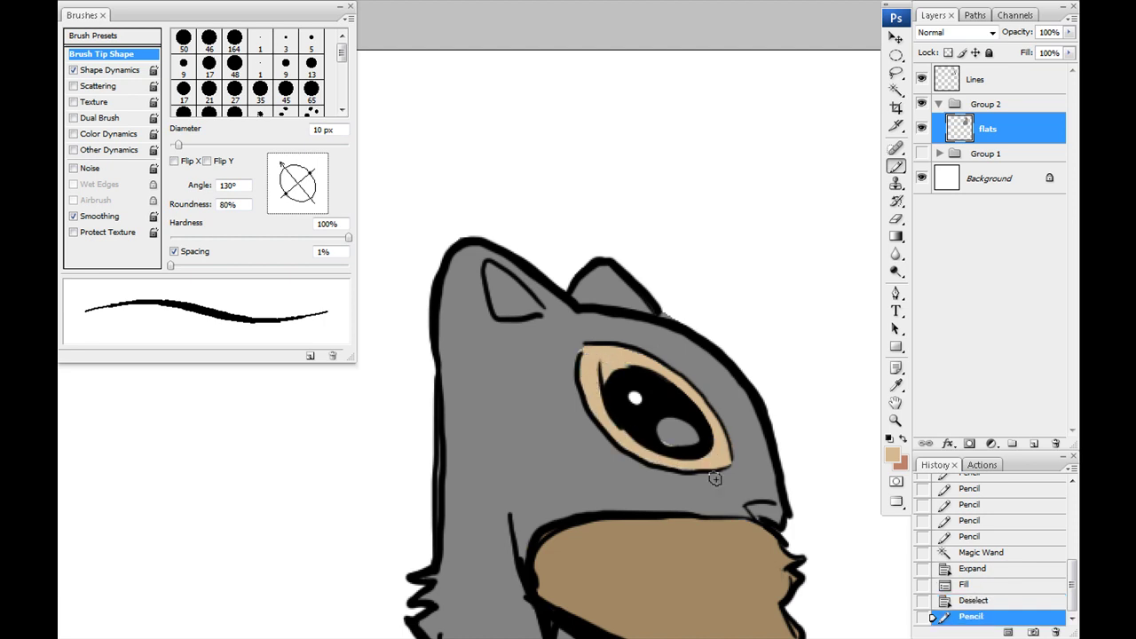
# Pencil the same light tan into the nose and the inside of the near ear.
pyautogui.moveTo(757, 511); pyautogui.dragTo(759, 516)
pyautogui.moveTo(524, 360); pyautogui.dragTo(569, 404)
pyautogui.moveTo(579, 353)
pyautogui.mouseDown()
pyautogui.moveTo(544, 321)
pyautogui.moveTo(537, 328)
pyautogui.moveTo(576, 353)
pyautogui.moveTo(544, 332)
pyautogui.moveTo(543, 353)
pyautogui.moveTo(532, 326)
pyautogui.moveTo(578, 352)
pyautogui.mouseUp()
# Create a new layer above the flats layer and name it "shadow".
pyautogui.hotkey('ctrl', '-')
pyautogui.hotkey('ctrl', '-')
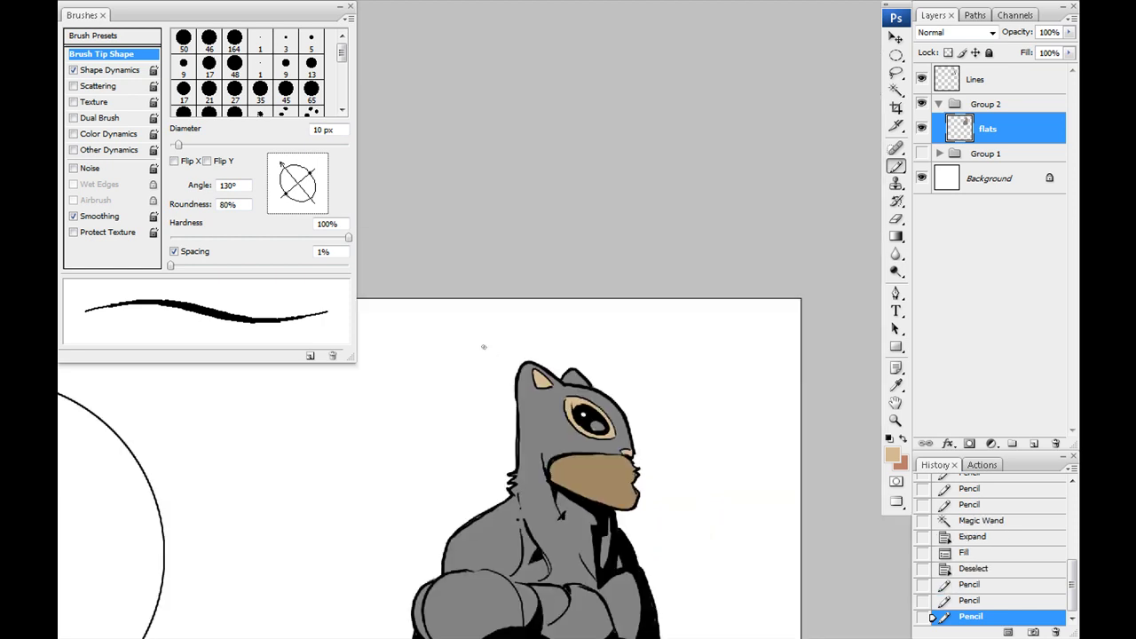
pyautogui.moveTo(497, 513); pyautogui.dragTo(528, 425)
pyautogui.moveTo(484, 464)
pyautogui.mouseDown()
pyautogui.moveTo(481, 443)
pyautogui.moveTo(491, 484)
pyautogui.mouseUp()
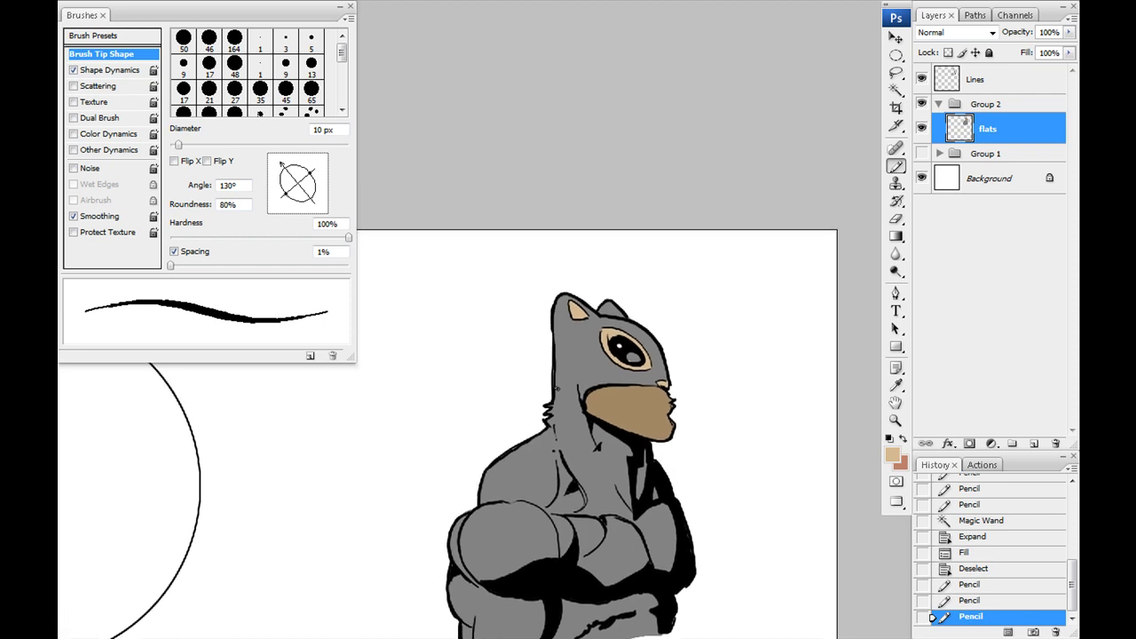
pyautogui.click(1029, 443)
pyautogui.doubleClick(993, 129)
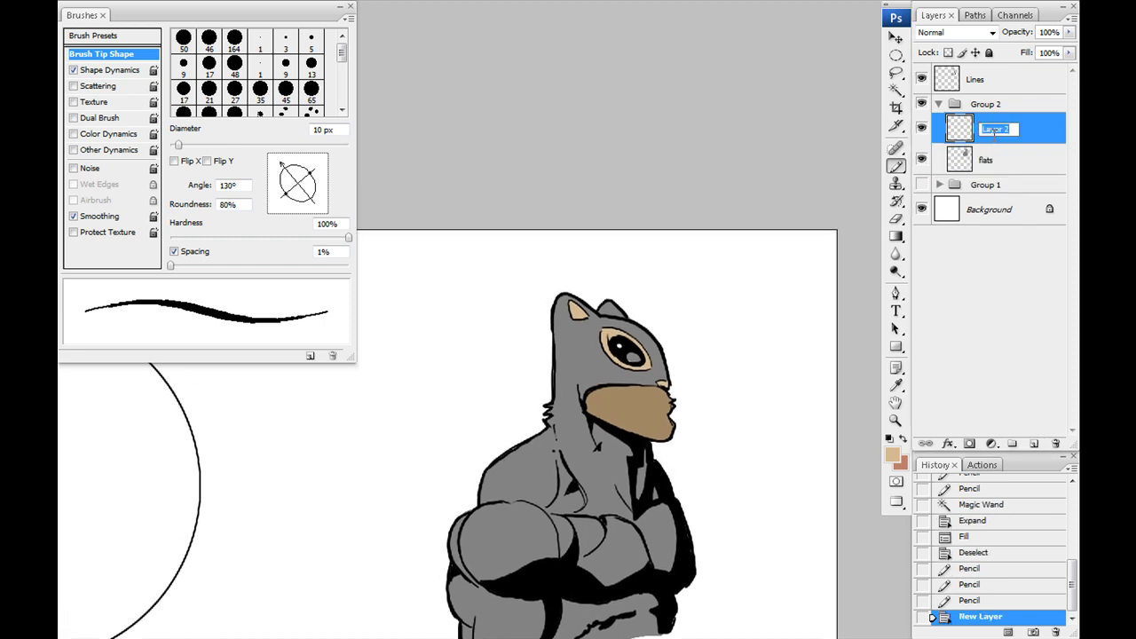
pyautogui.write('shadow')
pyautogui.press('Return')
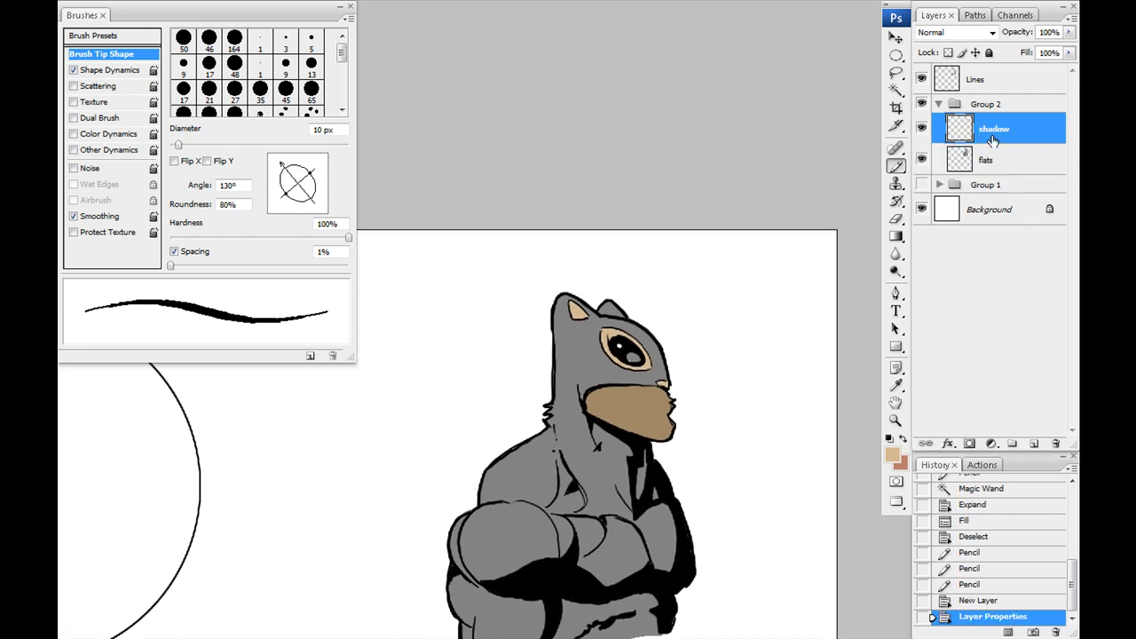
# Switch to the Brush tool, choose a muted purple and test it with strokes on the figure.
pyautogui.moveTo(536, 462); pyautogui.dragTo(541, 415)
pyautogui.moveTo(895, 167); pyautogui.dragTo(921, 158)
pyautogui.moveTo(564, 423); pyautogui.dragTo(570, 374)
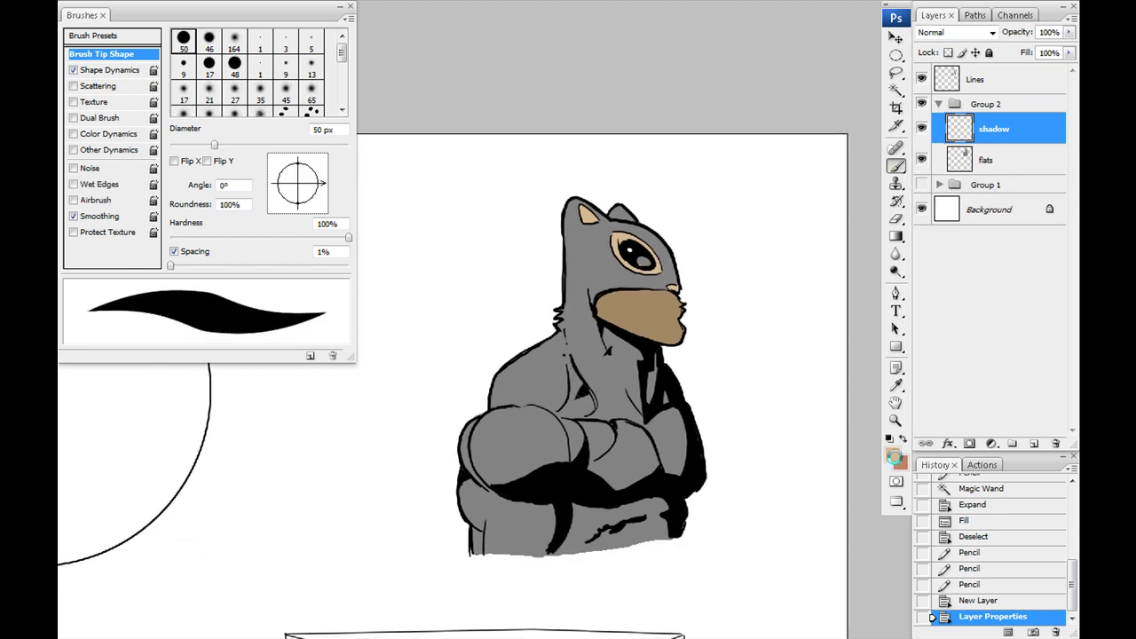
pyautogui.click(893, 458)
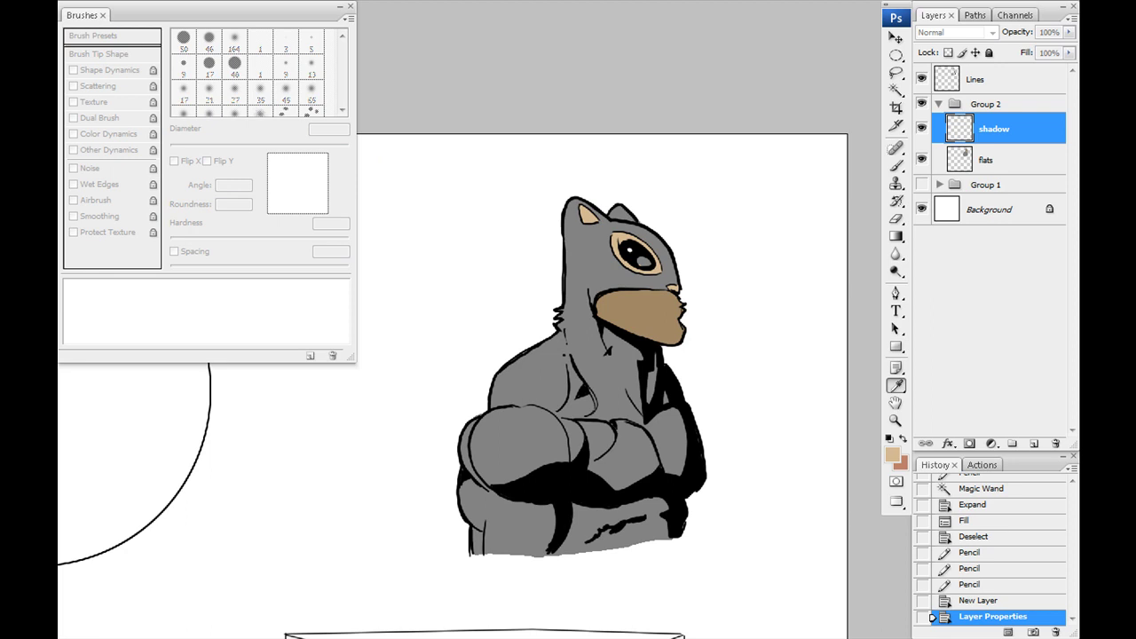
pyautogui.press('b')
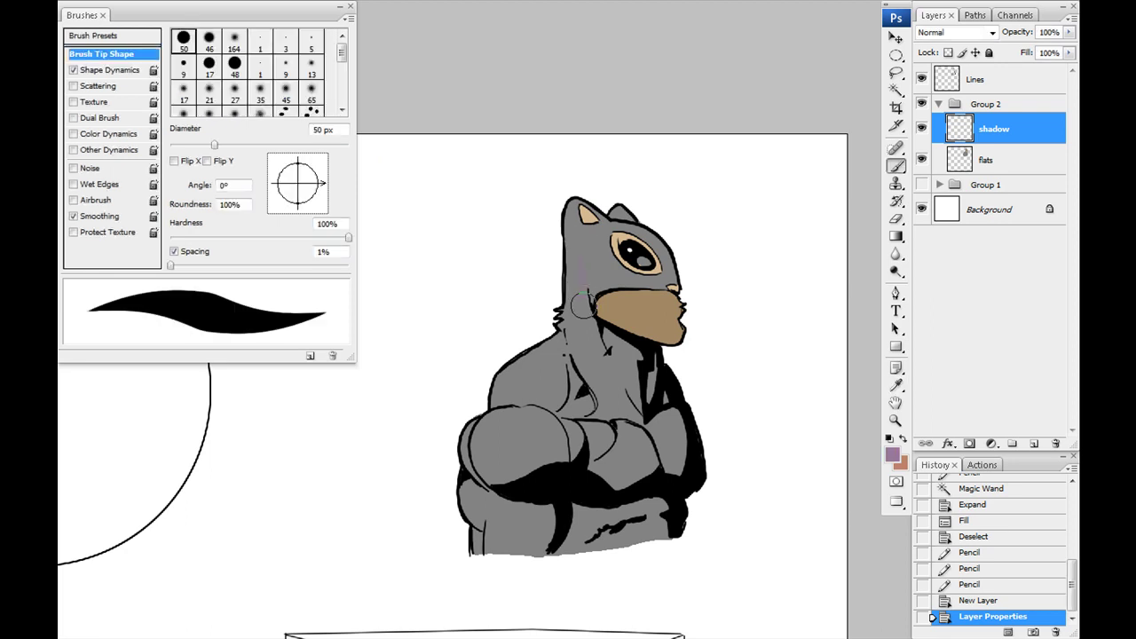
pyautogui.moveTo(669, 417); pyautogui.dragTo(666, 390)
pyautogui.hotkey('ctrl', 'z')
pyautogui.hotkey('ctrl', 'z')
pyautogui.click(641, 79)
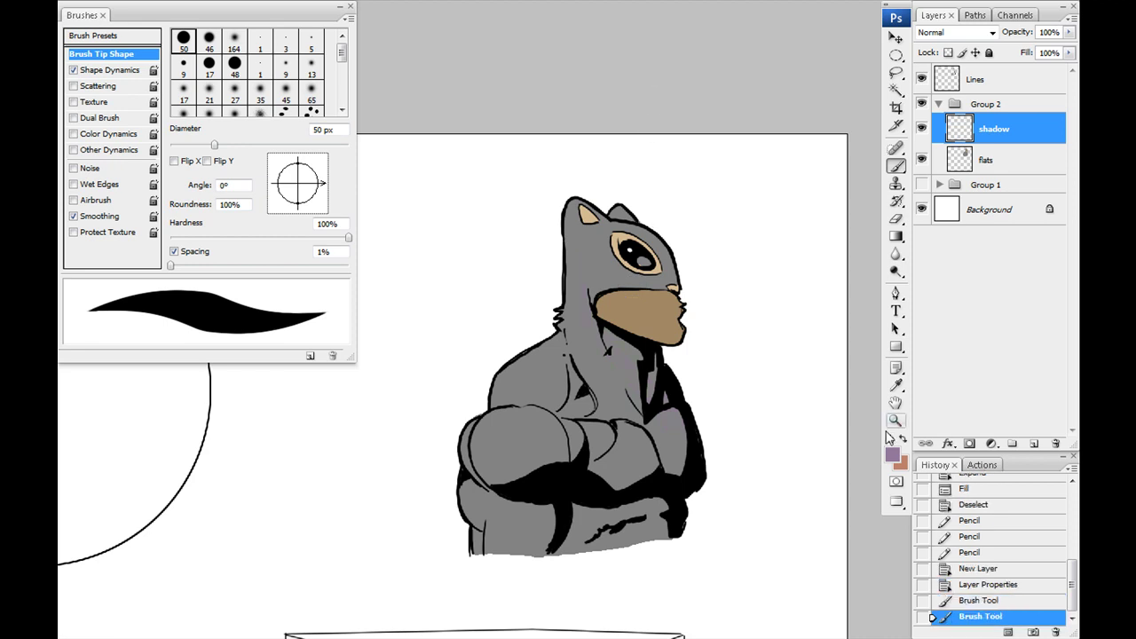
# Choose a darker purple, test a shadow stroke down the neck and undo it.
pyautogui.click(892, 455)
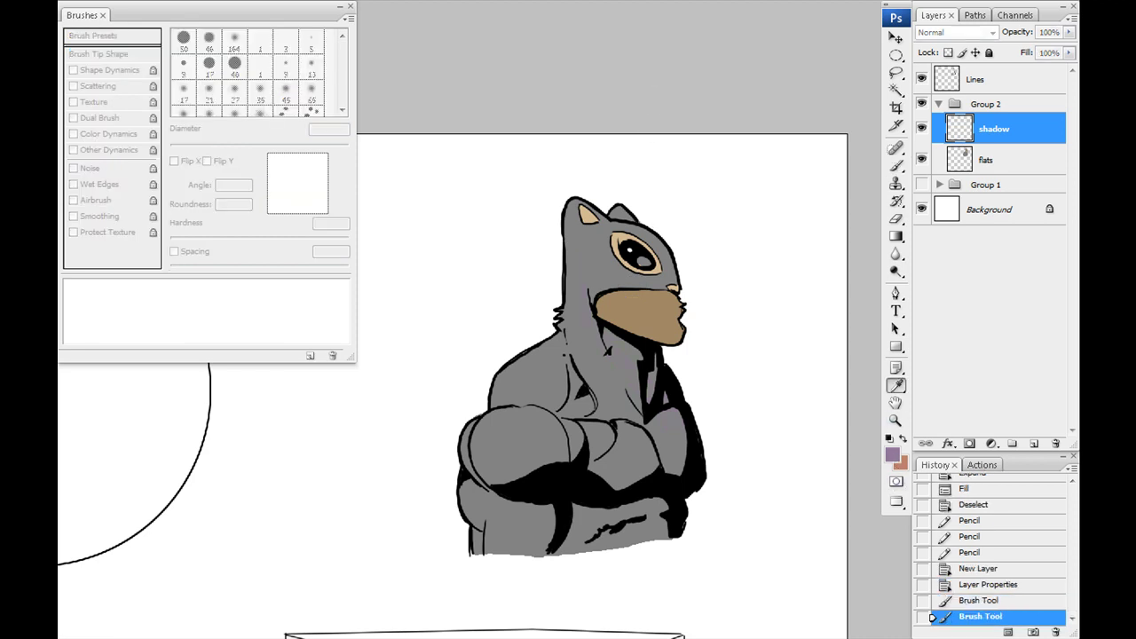
pyautogui.press('Return')
pyautogui.moveTo(586, 271)
pyautogui.mouseDown()
pyautogui.moveTo(619, 381)
pyautogui.moveTo(584, 305)
pyautogui.moveTo(619, 393)
pyautogui.mouseUp()
pyautogui.hotkey('ctrl', 'z')
pyautogui.press('i')
pyautogui.press('b')
pyautogui.moveTo(573, 253)
pyautogui.mouseDown()
pyautogui.moveTo(582, 325)
pyautogui.moveTo(614, 356)
pyautogui.moveTo(596, 339)
pyautogui.moveTo(648, 431)
pyautogui.mouseUp()
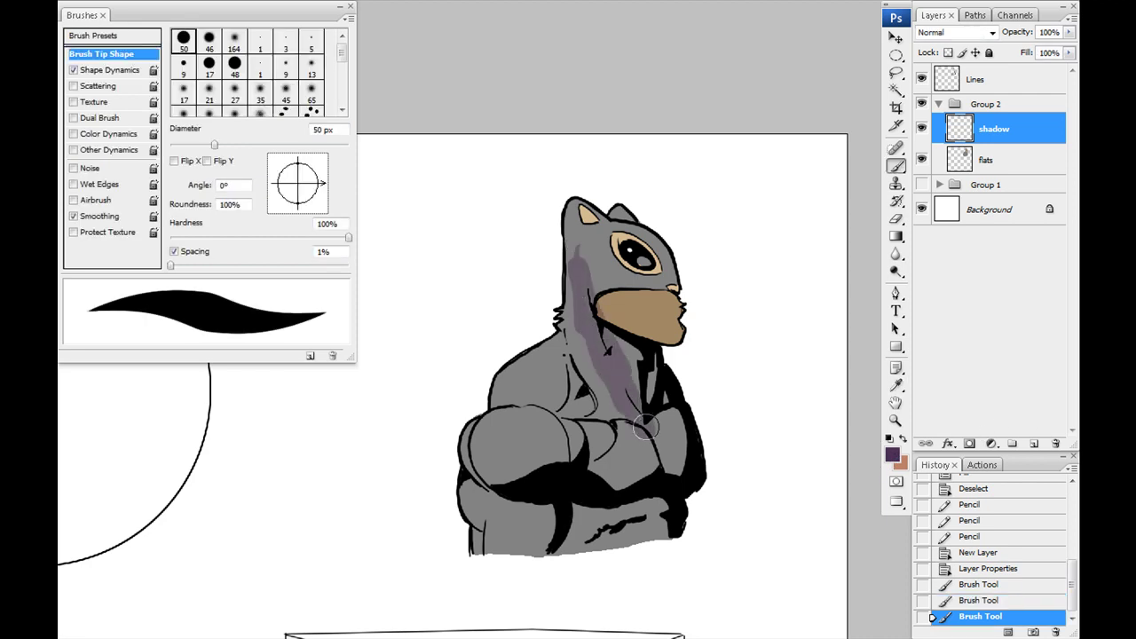
pyautogui.hotkey('ctrl', 'z')
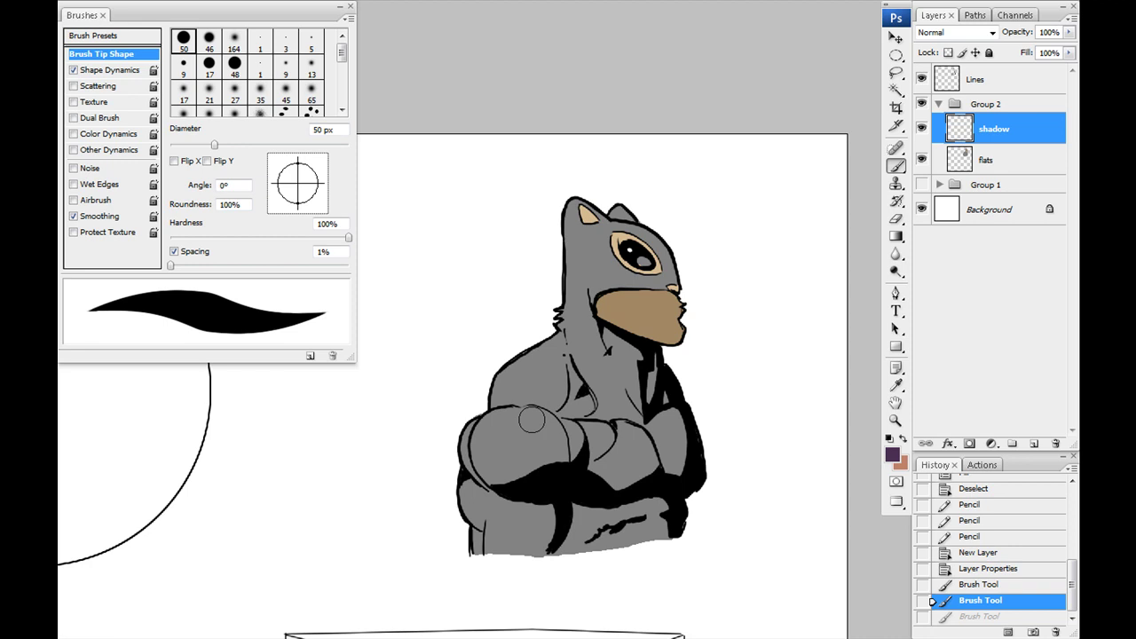
# Try shading the ears, the front edge of the cowl and the area beside the nose with smaller purple brushes.
pyautogui.hotkey('ctrl', '+')
pyautogui.hotkey('ctrl', '+')
pyautogui.press('space')
pyautogui.moveTo(740, 374); pyautogui.dragTo(449, 550)
pyautogui.press('[')
pyautogui.press('[')
pyautogui.press('[')
pyautogui.moveTo(523, 279)
pyautogui.mouseDown()
pyautogui.moveTo(571, 328)
pyautogui.moveTo(587, 279)
pyautogui.moveTo(546, 340)
pyautogui.mouseUp()
pyautogui.moveTo(523, 203)
pyautogui.mouseDown()
pyautogui.moveTo(500, 144)
pyautogui.moveTo(506, 153)
pyautogui.moveTo(516, 140)
pyautogui.moveTo(595, 191)
pyautogui.moveTo(569, 175)
pyautogui.moveTo(589, 190)
pyautogui.moveTo(583, 203)
pyautogui.moveTo(541, 206)
pyautogui.moveTo(529, 159)
pyautogui.moveTo(566, 190)
pyautogui.mouseUp()
pyautogui.moveTo(626, 170)
pyautogui.mouseDown()
pyautogui.moveTo(653, 185)
pyautogui.moveTo(665, 177)
pyautogui.moveTo(683, 197)
pyautogui.mouseUp()
pyautogui.moveTo(600, 197)
pyautogui.mouseDown()
pyautogui.moveTo(666, 206)
pyautogui.moveTo(738, 241)
pyautogui.moveTo(778, 298)
pyautogui.moveTo(800, 370)
pyautogui.moveTo(710, 231)
pyautogui.moveTo(718, 240)
pyautogui.moveTo(764, 314)
pyautogui.moveTo(683, 214)
pyautogui.moveTo(757, 287)
pyautogui.moveTo(765, 390)
pyautogui.mouseUp()
pyautogui.press('[')
pyautogui.press('[')
pyautogui.press('[')
pyautogui.press('[')
pyautogui.click(778, 397)
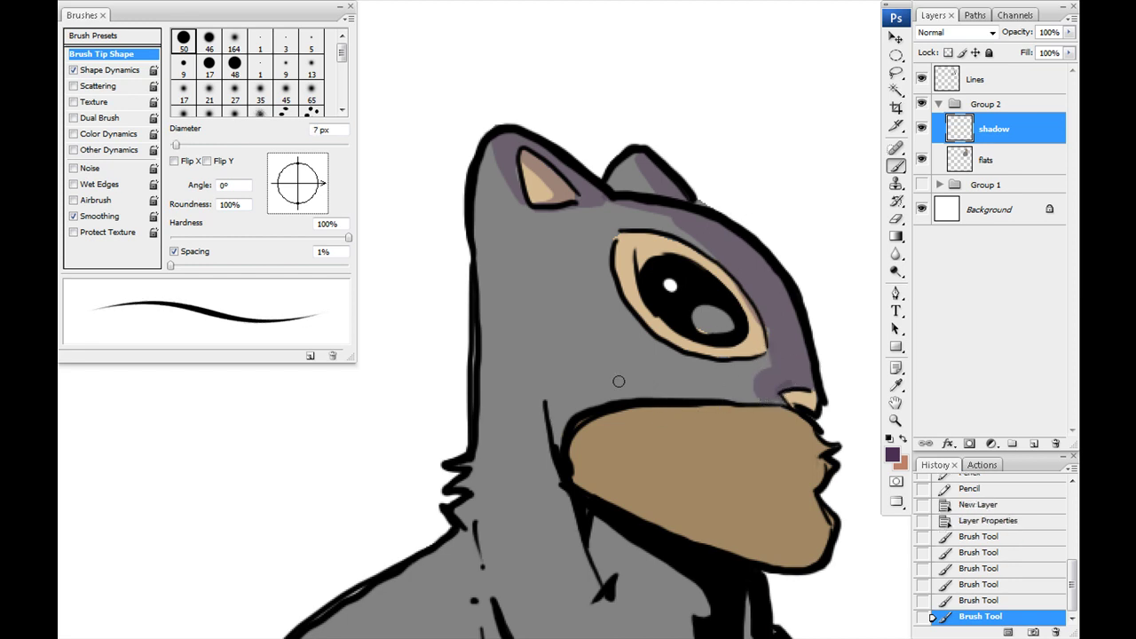
# Undo the purple shading strokes, returning to the Layer Properties history state.
pyautogui.hotkey('ctrl', 'alt', 'z')
pyautogui.hotkey('ctrl', 'alt', 'z')
pyautogui.hotkey('ctrl', 'alt', 'z')
pyautogui.hotkey('ctrl', 'alt', 'z')
pyautogui.hotkey('ctrl', 'alt', 'z')
pyautogui.hotkey('ctrl', 'alt', 'z')
pyautogui.hotkey('ctrl', 'alt', 'z')
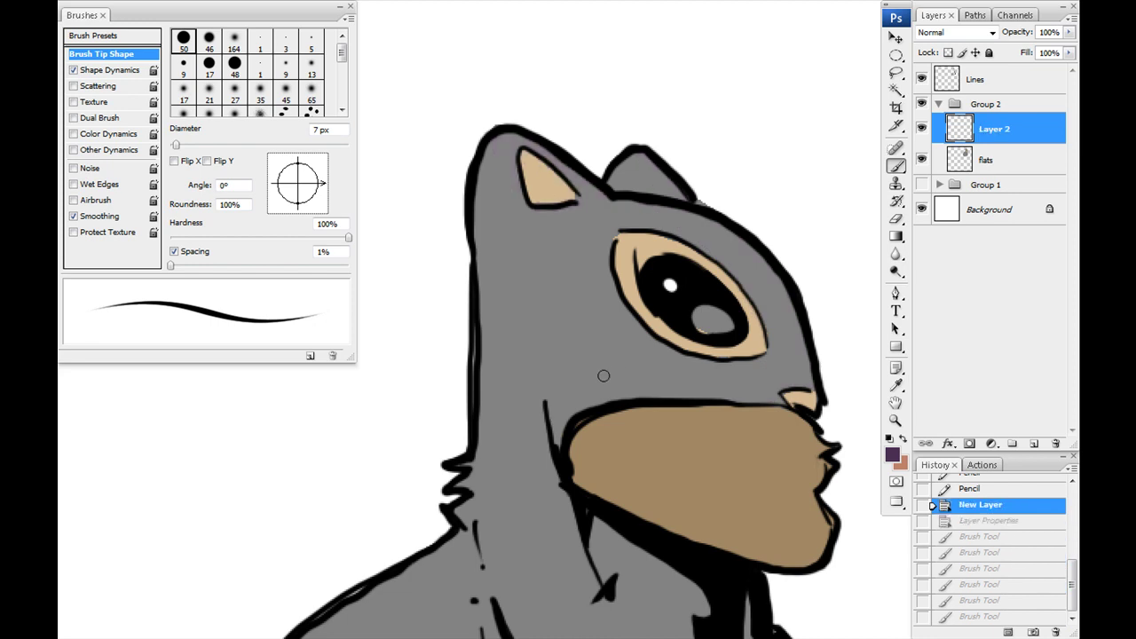
pyautogui.click(961, 521)
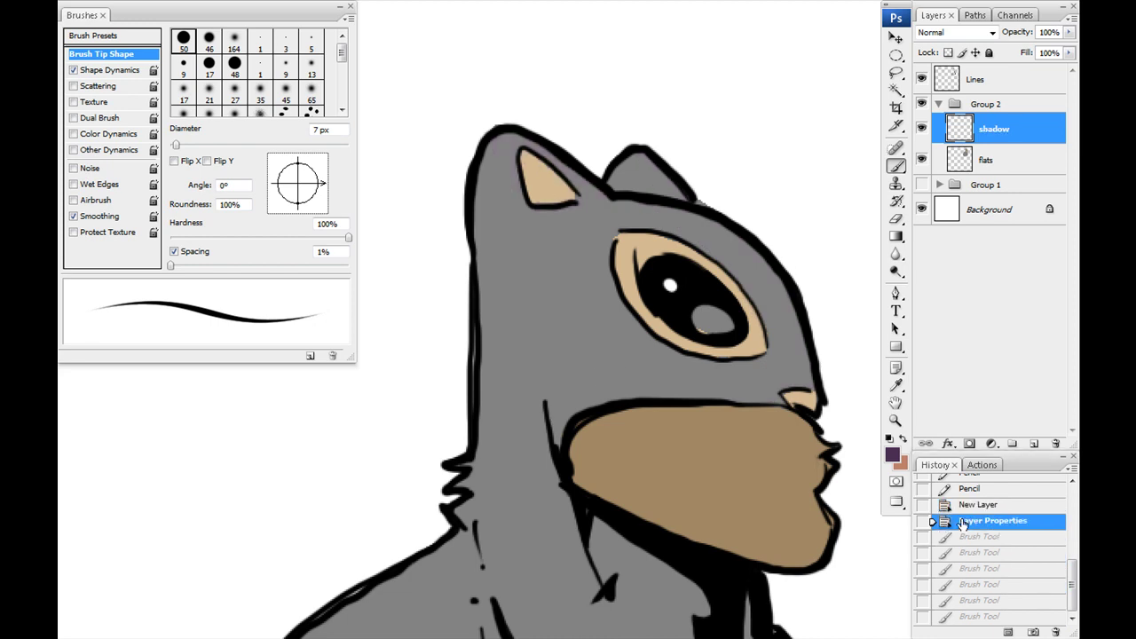
# Enlarge the brush to 9 px and paint solid purple shadows on both ears.
pyautogui.moveTo(502, 142)
pyautogui.mouseDown()
pyautogui.moveTo(522, 200)
pyautogui.moveTo(503, 156)
pyautogui.moveTo(567, 176)
pyautogui.moveTo(511, 142)
pyautogui.moveTo(559, 197)
pyautogui.moveTo(589, 194)
pyautogui.mouseUp()
pyautogui.hotkey('ctrl', 'z')
pyautogui.press(']')
pyautogui.press(']')
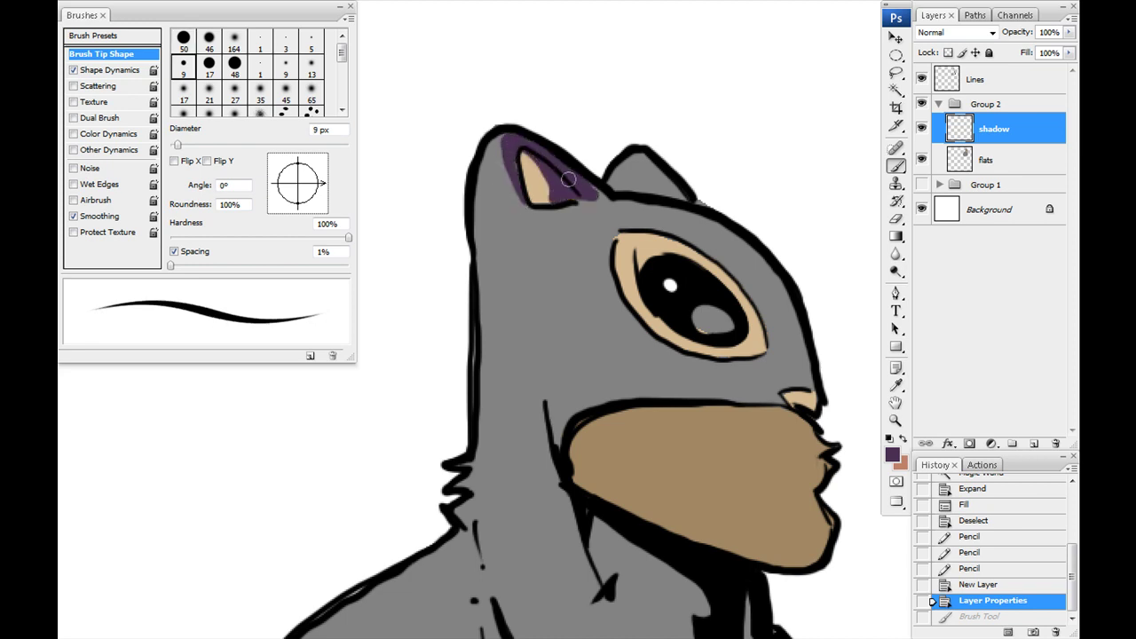
pyautogui.moveTo(511, 163); pyautogui.dragTo(513, 161)
pyautogui.moveTo(621, 165); pyautogui.dragTo(683, 197)
# Paint purple shadows along the cowl's front edge, beside the nose, above the mouth opening and around the eye.
pyautogui.moveTo(593, 197)
pyautogui.mouseDown()
pyautogui.moveTo(688, 213)
pyautogui.moveTo(785, 312)
pyautogui.moveTo(806, 383)
pyautogui.moveTo(779, 282)
pyautogui.mouseUp()
pyautogui.moveTo(773, 389)
pyautogui.mouseDown()
pyautogui.moveTo(782, 397)
pyautogui.moveTo(588, 401)
pyautogui.moveTo(595, 413)
pyautogui.moveTo(560, 448)
pyautogui.mouseUp()
pyautogui.moveTo(540, 376); pyautogui.dragTo(562, 464)
pyautogui.moveTo(560, 396); pyautogui.dragTo(512, 447)
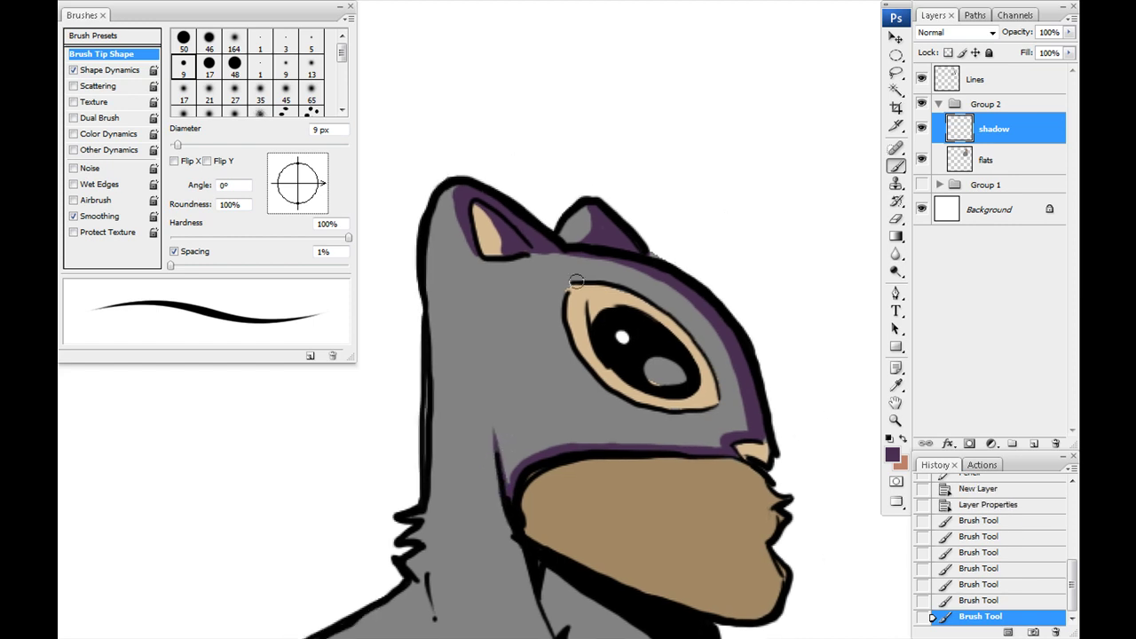
pyautogui.moveTo(568, 282)
pyautogui.mouseDown()
pyautogui.moveTo(633, 288)
pyautogui.moveTo(683, 320)
pyautogui.moveTo(722, 397)
pyautogui.mouseUp()
# Paint purple shadows under the chin and down the front of the neck.
pyautogui.moveTo(733, 471)
pyautogui.mouseDown()
pyautogui.moveTo(652, 396)
pyautogui.moveTo(533, 384)
pyautogui.moveTo(449, 410)
pyautogui.moveTo(436, 466)
pyautogui.moveTo(623, 534)
pyautogui.moveTo(698, 504)
pyautogui.moveTo(657, 543)
pyautogui.mouseUp()
pyautogui.moveTo(497, 558); pyautogui.dragTo(579, 333)
pyautogui.moveTo(667, 363)
pyautogui.mouseDown()
pyautogui.moveTo(635, 354)
pyautogui.moveTo(663, 534)
pyautogui.moveTo(611, 460)
pyautogui.moveTo(655, 518)
pyautogui.moveTo(625, 361)
pyautogui.moveTo(550, 286)
pyautogui.moveTo(627, 333)
pyautogui.moveTo(583, 294)
pyautogui.mouseUp()
pyautogui.moveTo(657, 511); pyautogui.dragTo(520, 352)
pyautogui.moveTo(667, 412); pyautogui.dragTo(666, 283)
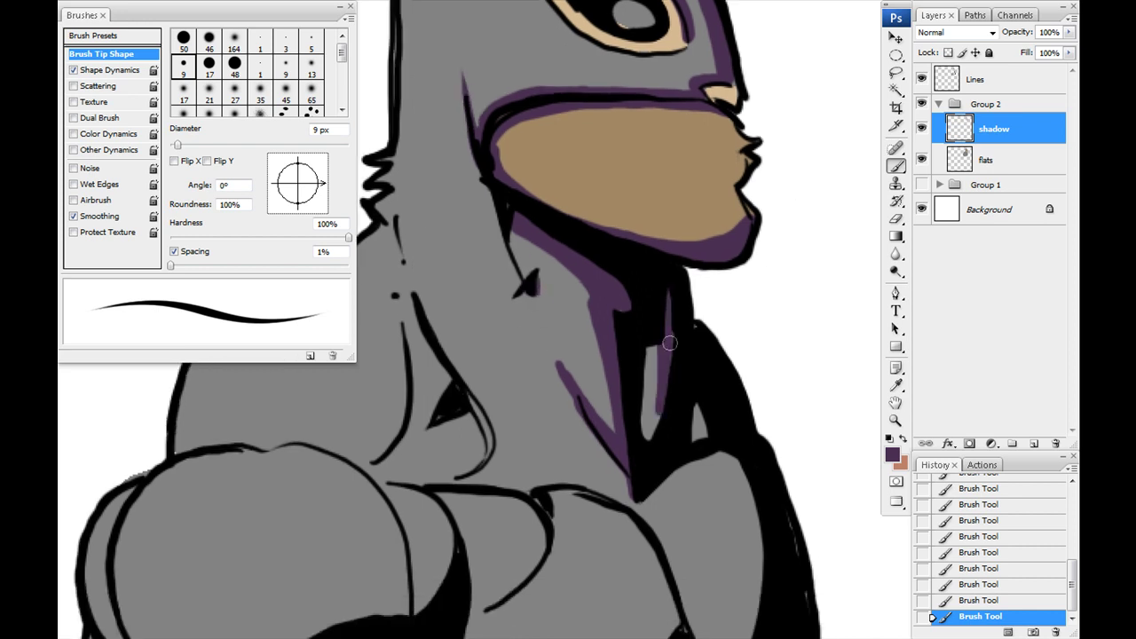
# Shade the far arm and the lower edge of the forearm beside it with solid purple.
pyautogui.moveTo(699, 397); pyautogui.dragTo(697, 433)
pyautogui.moveTo(644, 506)
pyautogui.mouseDown()
pyautogui.moveTo(588, 325)
pyautogui.moveTo(652, 337)
pyautogui.moveTo(627, 476)
pyautogui.mouseUp()
pyautogui.moveTo(618, 293)
pyautogui.mouseDown()
pyautogui.moveTo(645, 283)
pyautogui.moveTo(694, 356)
pyautogui.moveTo(709, 346)
pyautogui.moveTo(697, 337)
pyautogui.moveTo(680, 421)
pyautogui.moveTo(677, 394)
pyautogui.moveTo(644, 481)
pyautogui.moveTo(659, 375)
pyautogui.mouseUp()
pyautogui.moveTo(527, 219); pyautogui.dragTo(615, 204)
pyautogui.moveTo(661, 311)
pyautogui.mouseDown()
pyautogui.moveTo(664, 432)
pyautogui.moveTo(521, 435)
pyautogui.mouseUp()
pyautogui.moveTo(685, 348)
pyautogui.mouseDown()
pyautogui.moveTo(698, 396)
pyautogui.moveTo(685, 444)
pyautogui.moveTo(680, 370)
pyautogui.moveTo(671, 449)
pyautogui.moveTo(582, 516)
pyautogui.mouseUp()
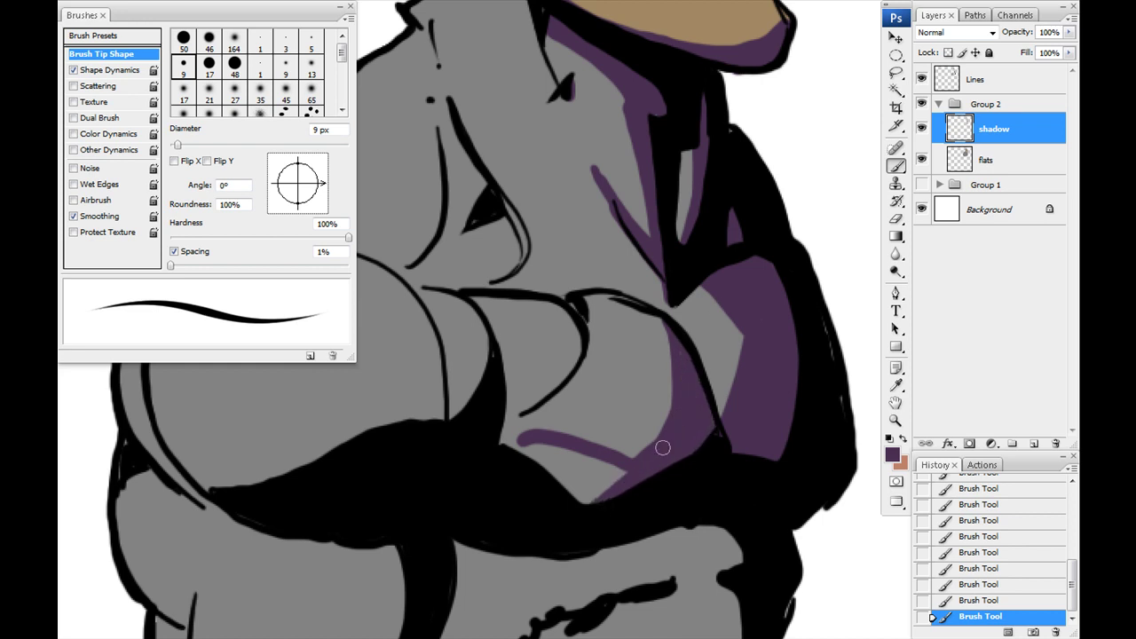
pyautogui.moveTo(556, 466)
pyautogui.mouseDown()
pyautogui.moveTo(508, 439)
pyautogui.moveTo(590, 471)
pyautogui.moveTo(535, 467)
pyautogui.mouseUp()
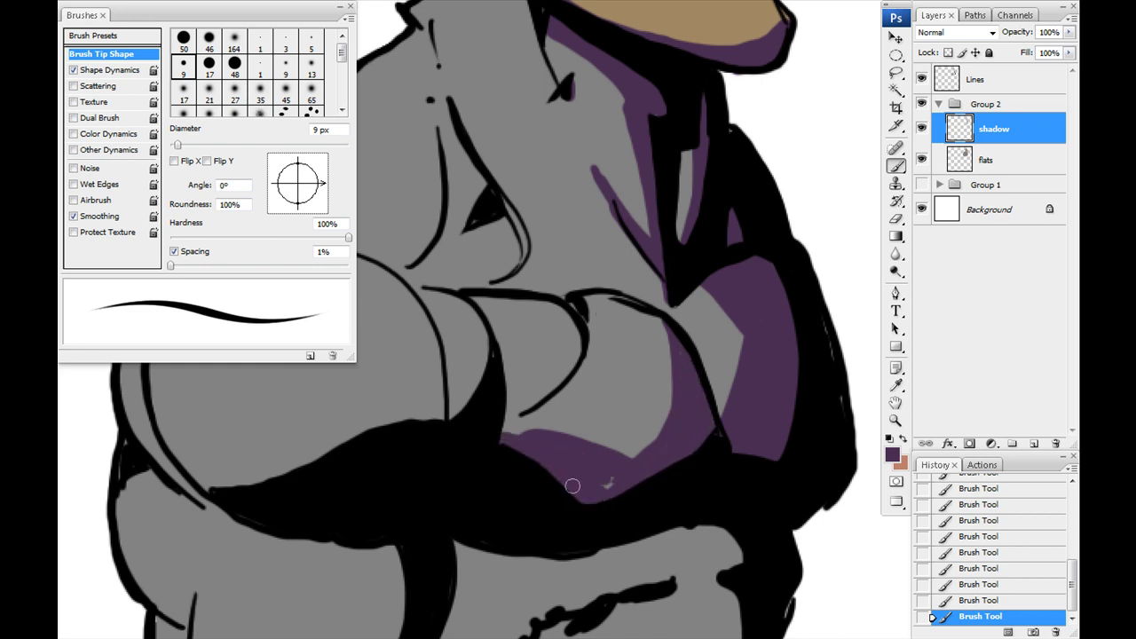
# Lasso the torso front below the crossed arms, fill it with purple and deselect.
pyautogui.scroll(-5, 597, 476)
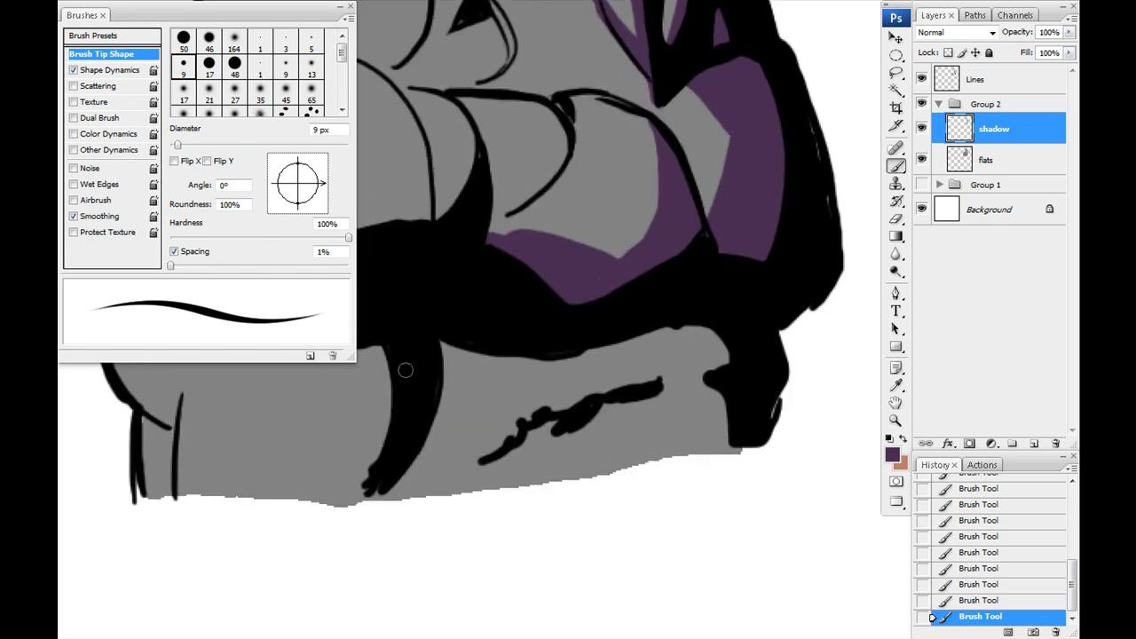
pyautogui.press('l')
pyautogui.moveTo(417, 312)
pyautogui.mouseDown()
pyautogui.moveTo(736, 462)
pyautogui.moveTo(382, 508)
pyautogui.moveTo(396, 330)
pyautogui.mouseUp()
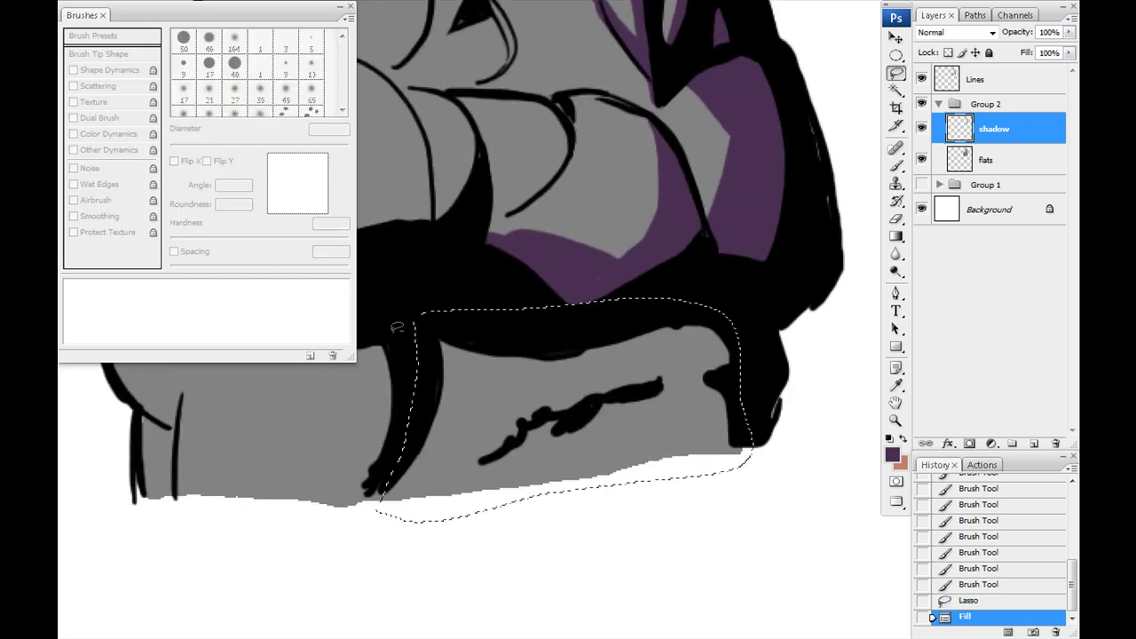
pyautogui.hotkey('alt', 'BackSpace')
pyautogui.hotkey('ctrl', 'd')
# Lasso shadow shapes on the side of the torso and the near upper arm, filling them with purple.
pyautogui.moveTo(331, 457)
pyautogui.mouseDown()
pyautogui.moveTo(518, 444)
pyautogui.moveTo(484, 375)
pyautogui.mouseUp()
pyautogui.moveTo(516, 327)
pyautogui.mouseDown()
pyautogui.moveTo(565, 428)
pyautogui.moveTo(651, 403)
pyautogui.moveTo(524, 332)
pyautogui.mouseUp()
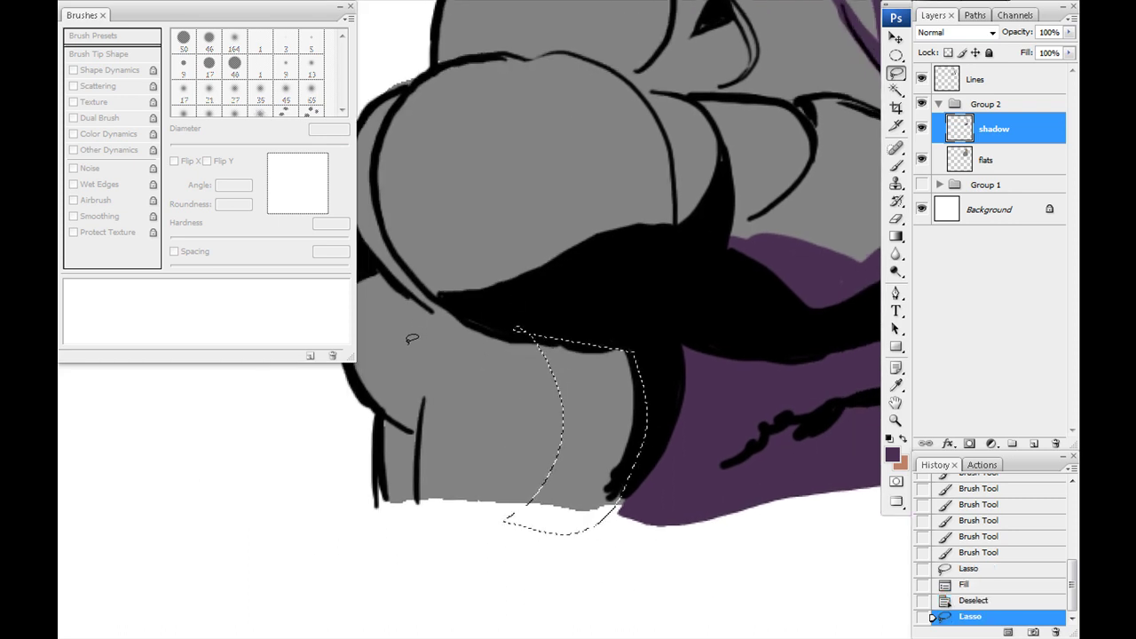
pyautogui.hotkey('alt', 'BackSpace')
pyautogui.moveTo(442, 410); pyautogui.dragTo(476, 583)
pyautogui.moveTo(487, 475)
pyautogui.mouseDown()
pyautogui.moveTo(430, 417)
pyautogui.moveTo(652, 313)
pyautogui.mouseUp()
pyautogui.moveTo(752, 358); pyautogui.dragTo(710, 444)
pyautogui.hotkey('alt', 'BackSpace')
# Lasso shadow shapes on the back, around the armpit fold and on the near forearm, fill them with purple and deselect.
pyautogui.moveTo(505, 341); pyautogui.dragTo(377, 553)
pyautogui.moveTo(399, 441)
pyautogui.mouseDown()
pyautogui.moveTo(439, 362)
pyautogui.moveTo(557, 222)
pyautogui.mouseUp()
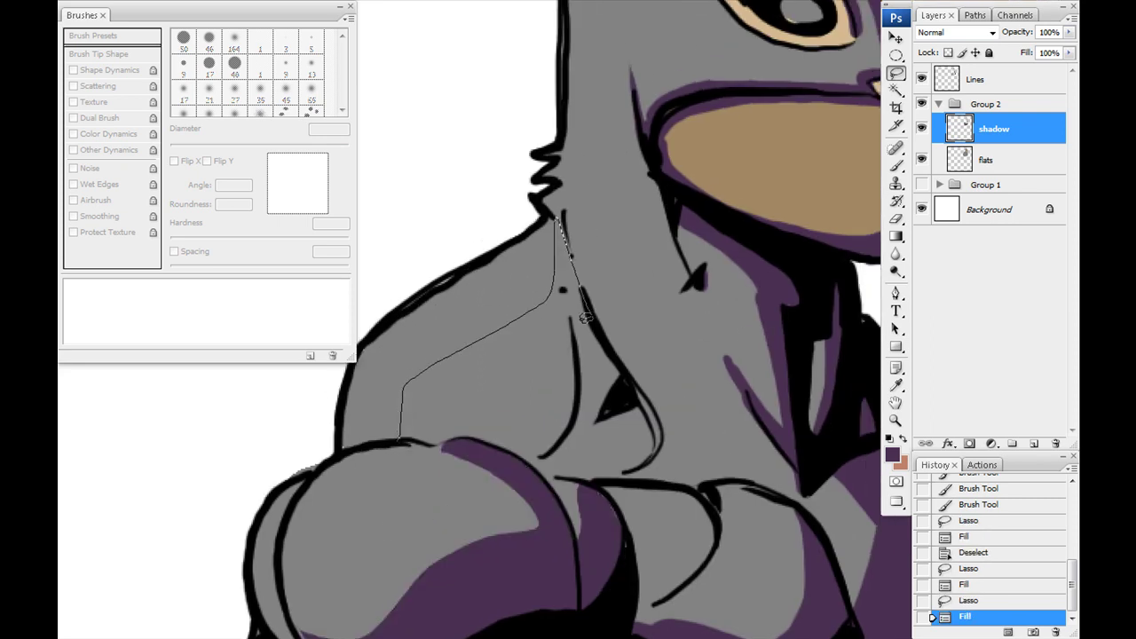
pyautogui.moveTo(455, 443); pyautogui.dragTo(406, 442)
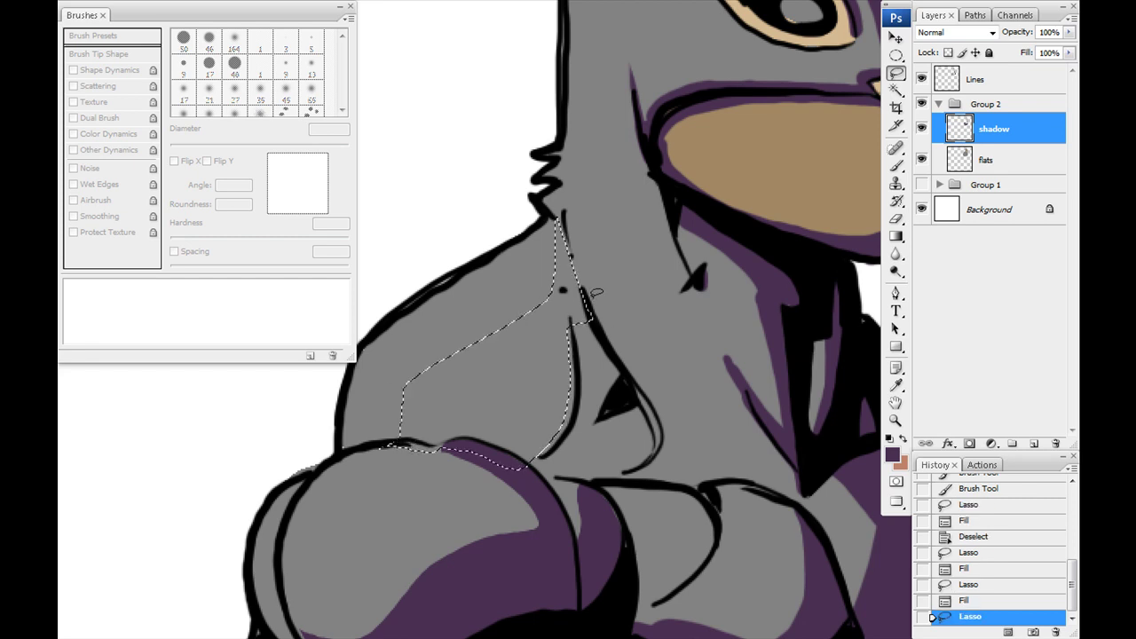
pyautogui.moveTo(536, 441); pyautogui.dragTo(538, 444)
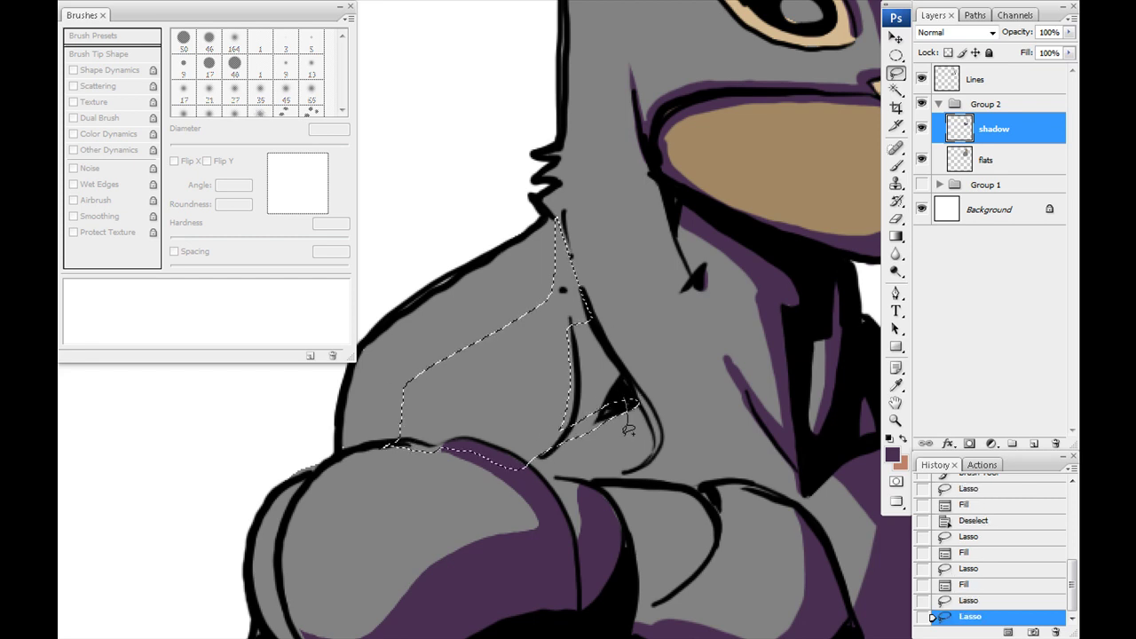
pyautogui.moveTo(637, 383); pyautogui.dragTo(634, 389)
pyautogui.moveTo(661, 480)
pyautogui.mouseDown()
pyautogui.moveTo(701, 577)
pyautogui.moveTo(663, 471)
pyautogui.mouseUp()
pyautogui.hotkey('alt', 'BackSpace')
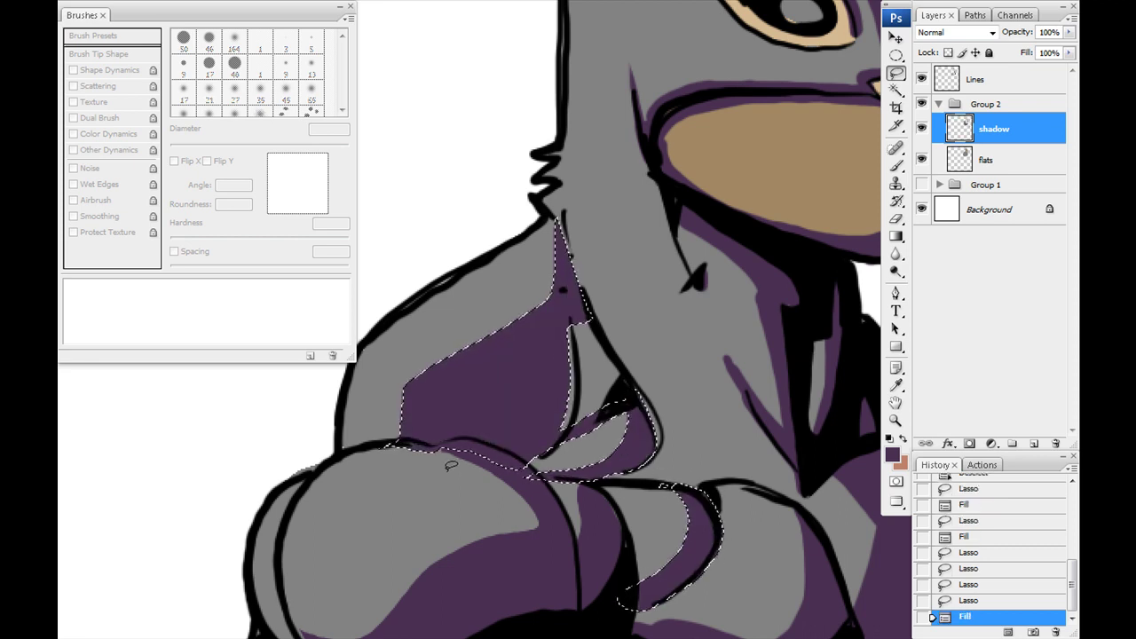
pyautogui.hotkey('ctrl', 'd')
# Return to the brush, resample the shadow purple and touch up the shadows around the back and armpit lines.
pyautogui.press('d')
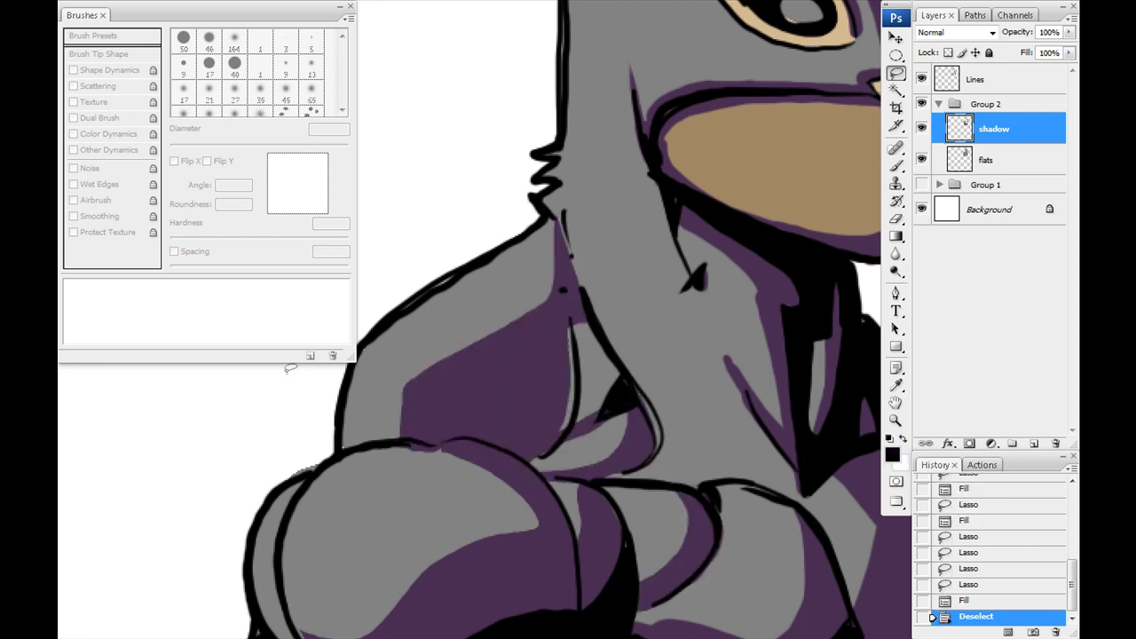
pyautogui.moveTo(517, 425); pyautogui.dragTo(484, 360)
pyautogui.press('b')
pyautogui.moveTo(538, 261)
pyautogui.mouseDown()
pyautogui.moveTo(539, 357)
pyautogui.moveTo(524, 375)
pyautogui.mouseUp()
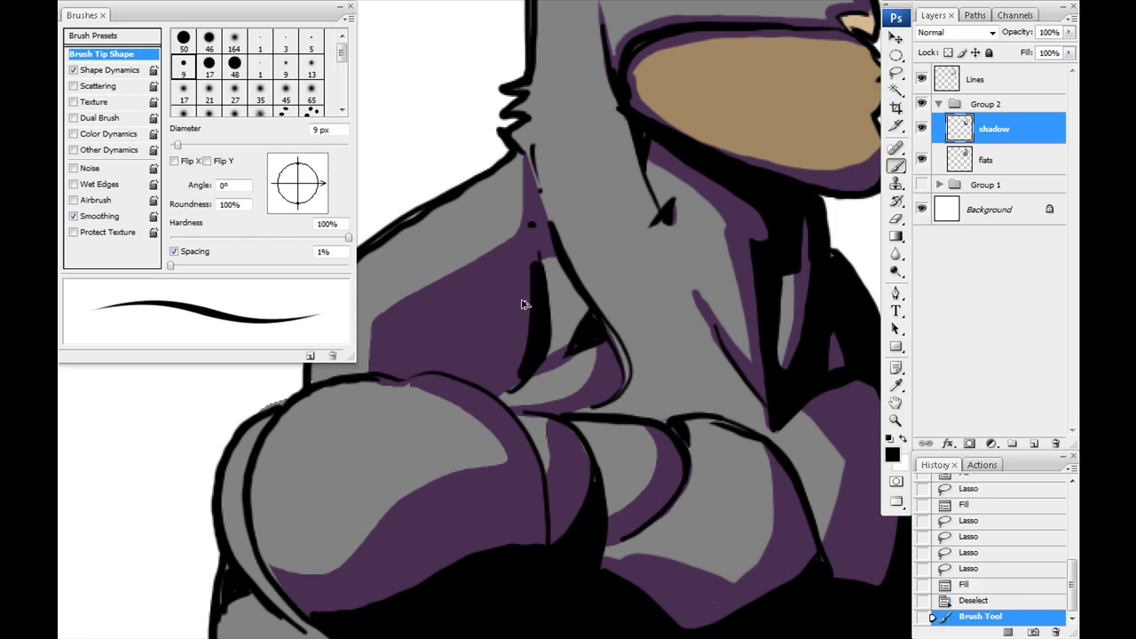
pyautogui.hotkey('ctrl', 'z')
pyautogui.keyDown('alt'); pyautogui.click(532, 302); pyautogui.keyUp('alt')
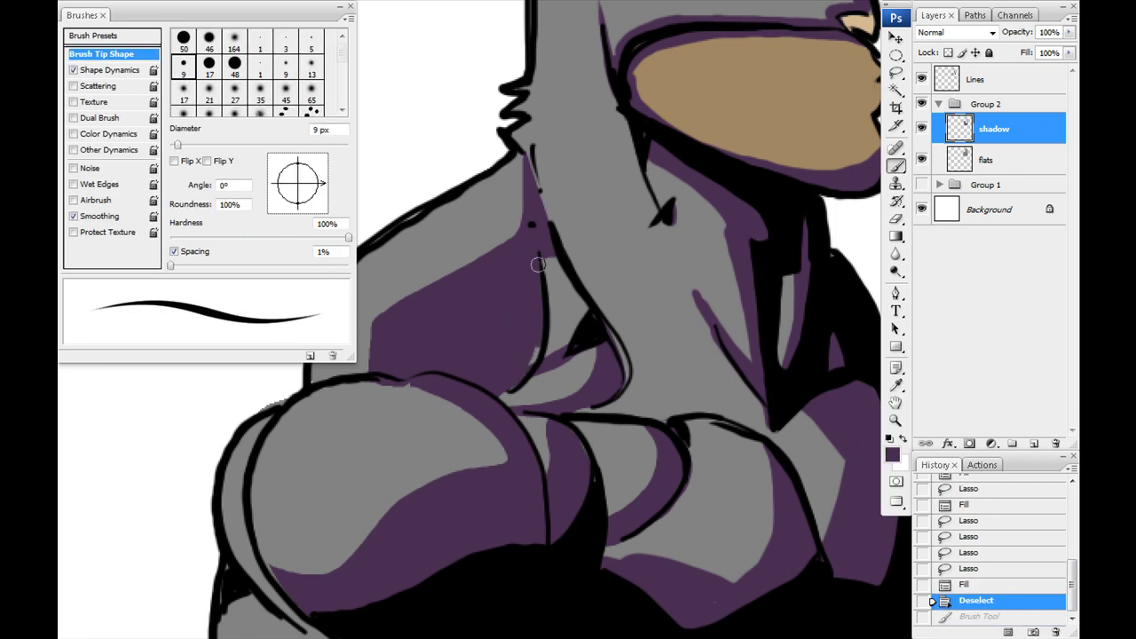
pyautogui.moveTo(532, 364); pyautogui.dragTo(527, 372)
pyautogui.moveTo(612, 325); pyautogui.dragTo(611, 387)
pyautogui.moveTo(527, 321); pyautogui.dragTo(538, 353)
# Paint purple shadows along the near arm's lower outer edge and above the crease at the lower back.
pyautogui.moveTo(249, 566)
pyautogui.mouseDown()
pyautogui.moveTo(329, 392)
pyautogui.moveTo(339, 405)
pyautogui.moveTo(326, 381)
pyautogui.mouseUp()
pyautogui.moveTo(344, 423); pyautogui.dragTo(326, 318)
pyautogui.moveTo(300, 418)
pyautogui.mouseDown()
pyautogui.moveTo(347, 456)
pyautogui.moveTo(317, 436)
pyautogui.moveTo(333, 458)
pyautogui.mouseUp()
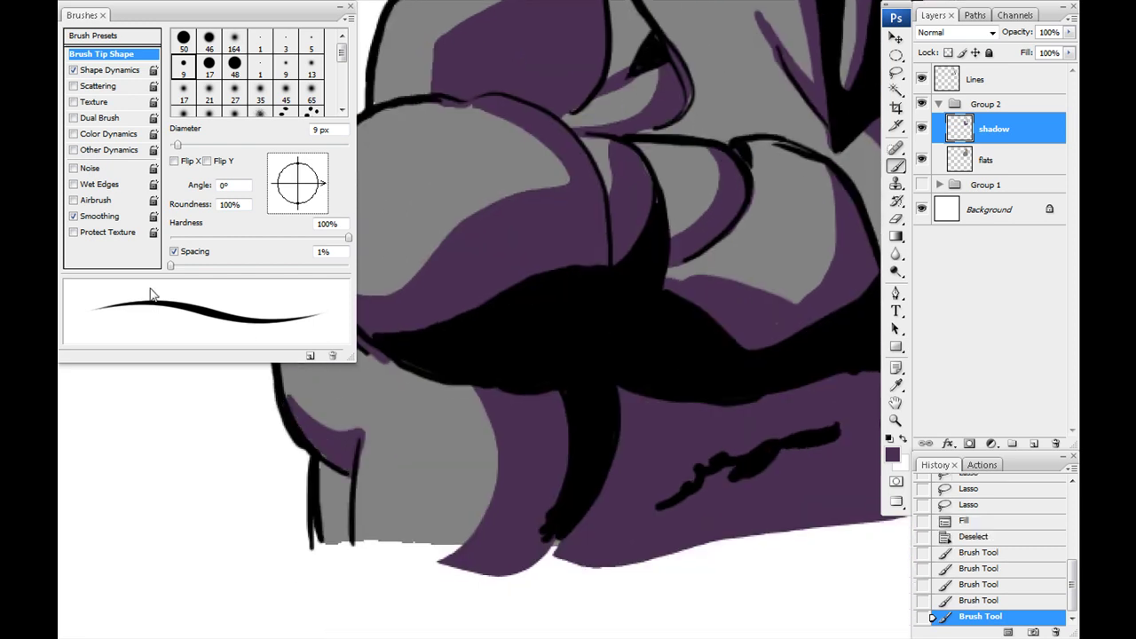
pyautogui.hotkey('ctrl', '-')
pyautogui.hotkey('ctrl', '-')
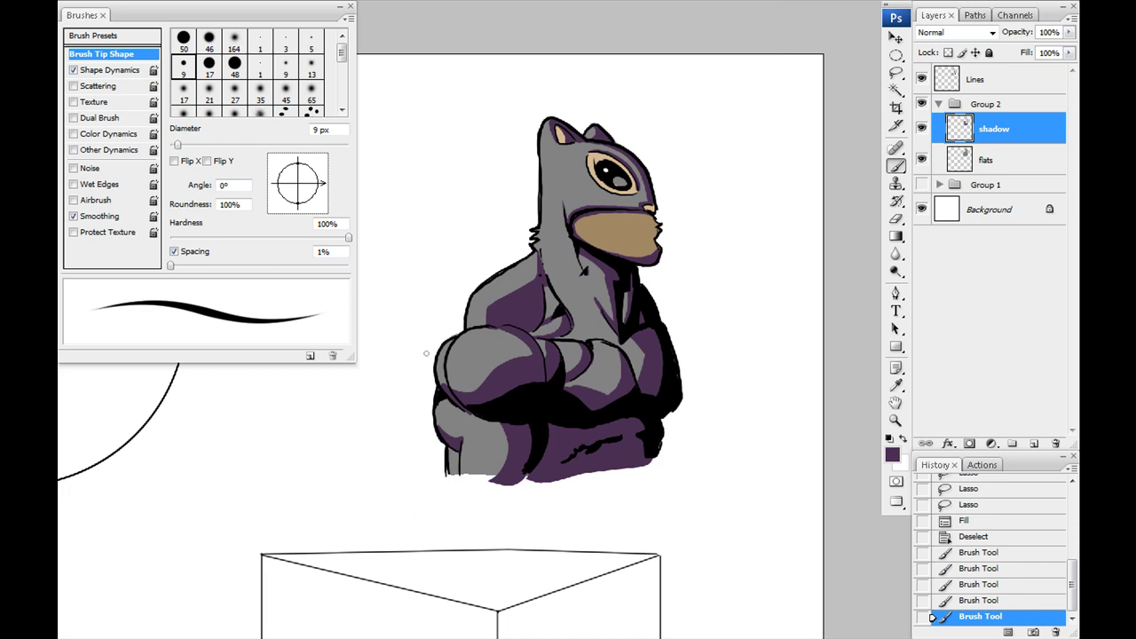
# Lock the shadow layer's transparent pixels, sample the mask's grey and darken it as the foreground colour.
pyautogui.moveTo(563, 256); pyautogui.dragTo(573, 315)
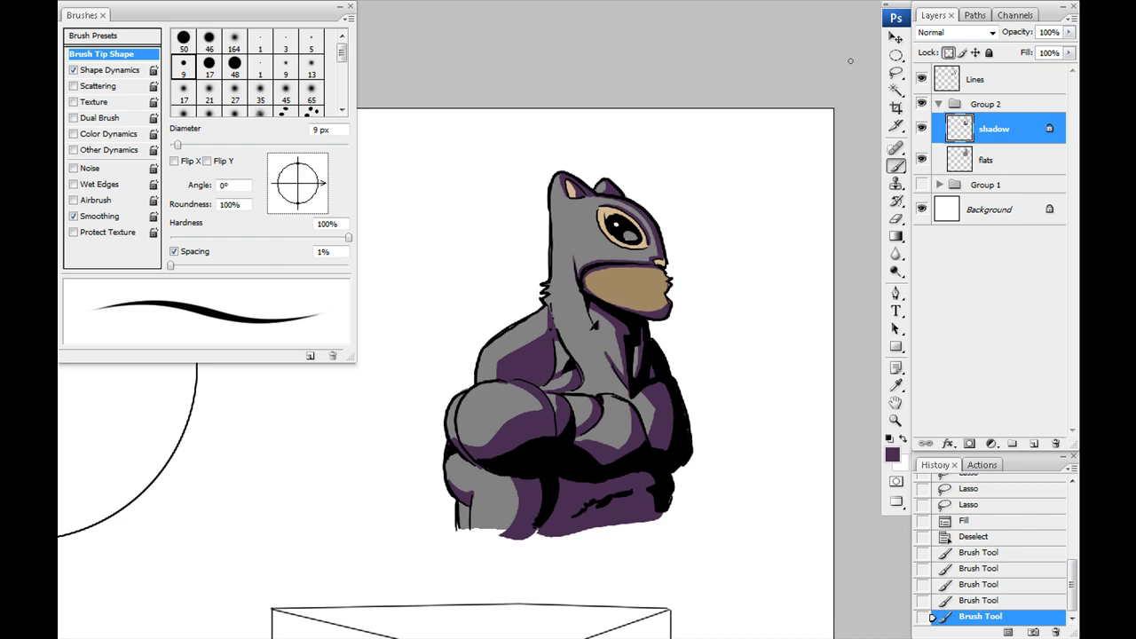
pyautogui.hotkey('ctrl', '+')
pyautogui.hotkey('ctrl', '+')
pyautogui.hotkey('ctrl', '+')
pyautogui.moveTo(653, 298); pyautogui.dragTo(554, 401)
pyautogui.moveTo(740, 177); pyautogui.dragTo(439, 575)
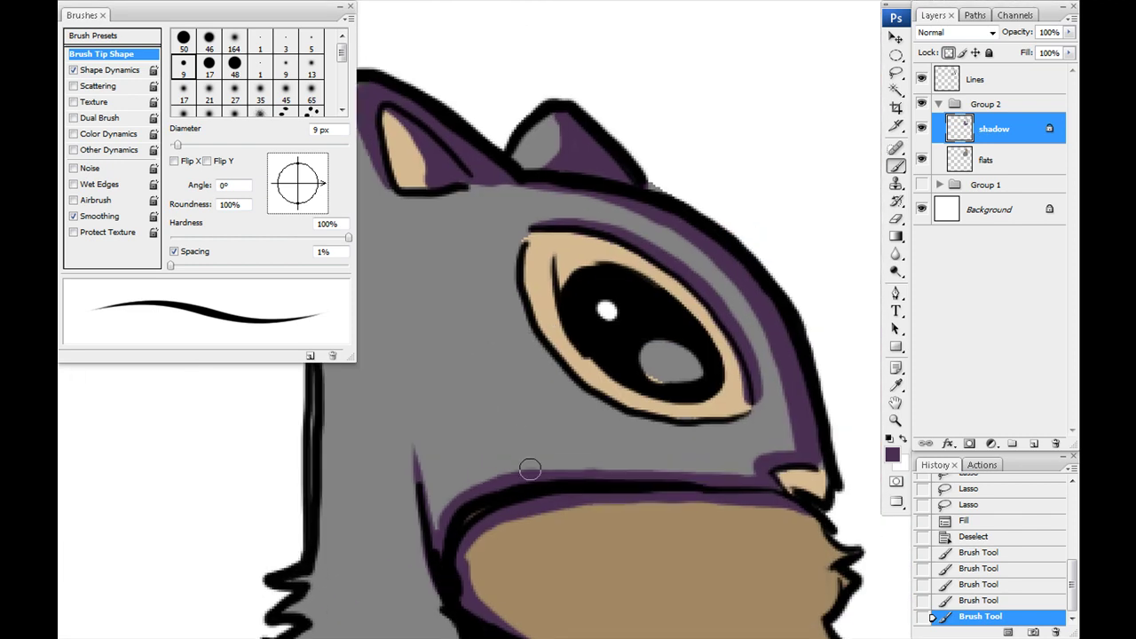
pyautogui.scroll(-4, 530, 468)
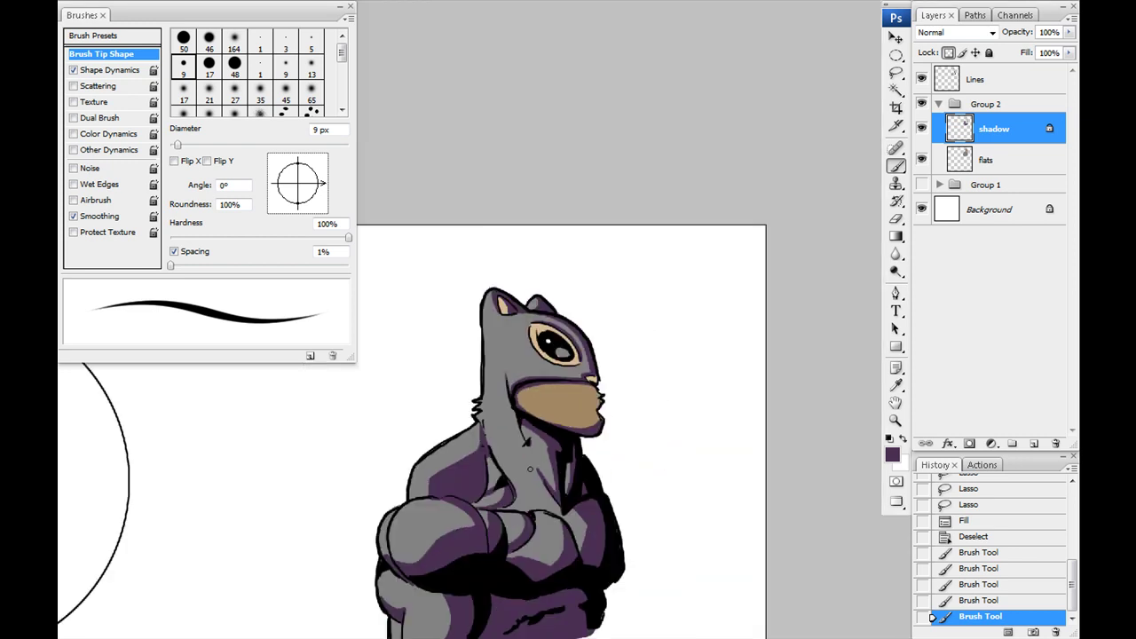
pyautogui.scroll(4, 530, 469)
pyautogui.moveTo(619, 327); pyautogui.dragTo(493, 476)
pyautogui.press('i')
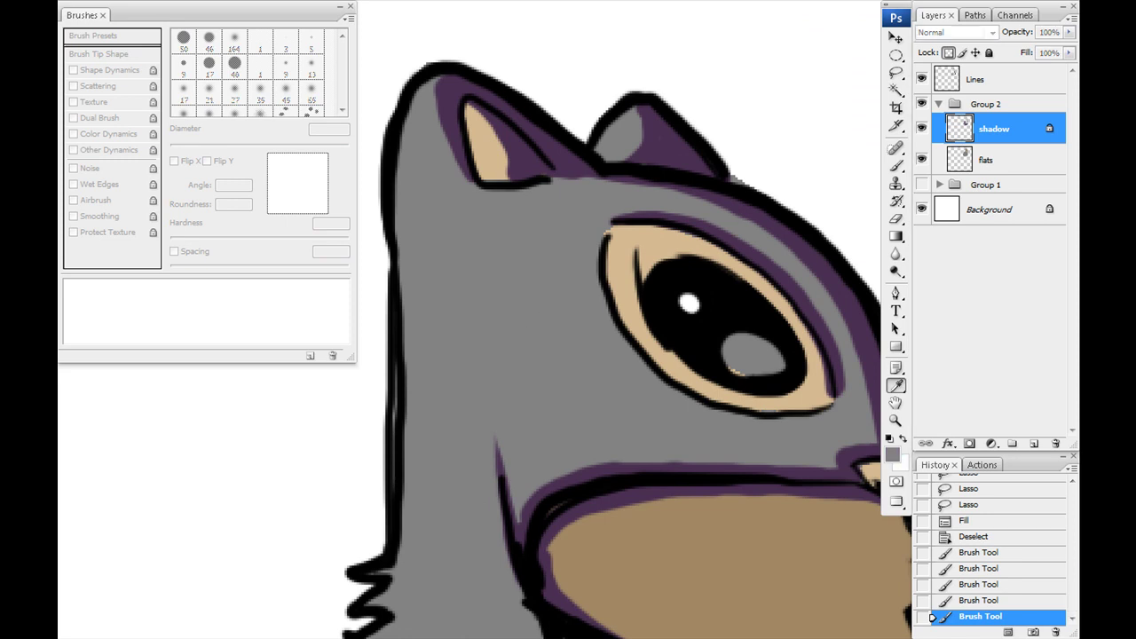
pyautogui.click(892, 455)
pyautogui.moveTo(763, 257); pyautogui.dragTo(308, 122)
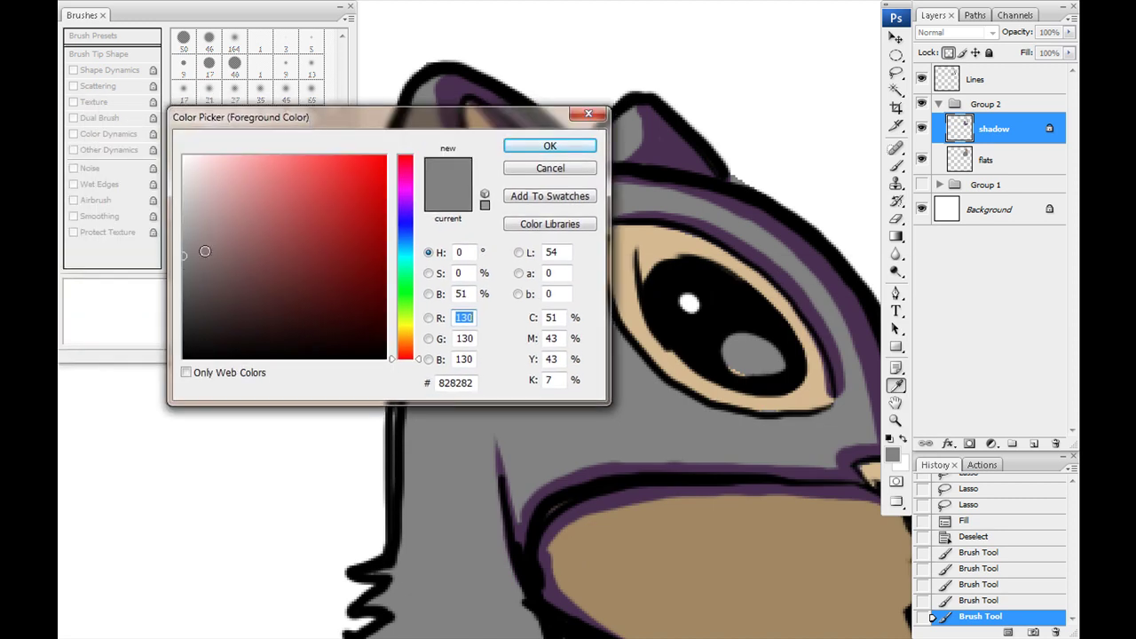
pyautogui.moveTo(187, 277); pyautogui.dragTo(183, 290)
pyautogui.click(547, 147)
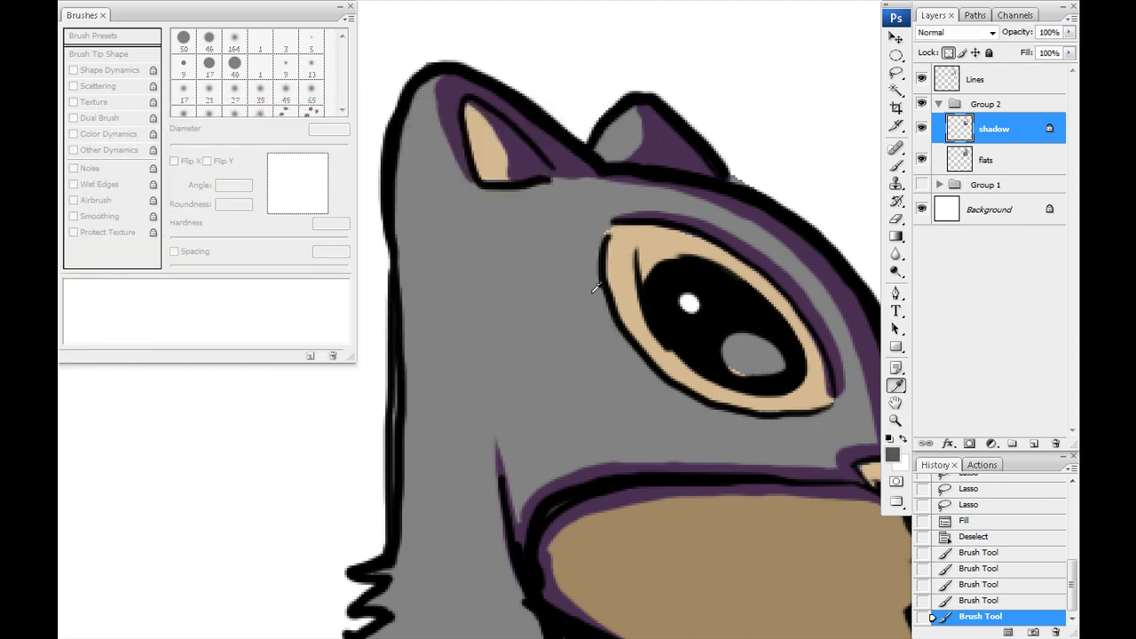
# Recolour the purple shadows on the ears, top of the head, mask edge and around the eye dark grey with a 10 px brush.
pyautogui.press('b')
pyautogui.moveTo(511, 281); pyautogui.dragTo(487, 414)
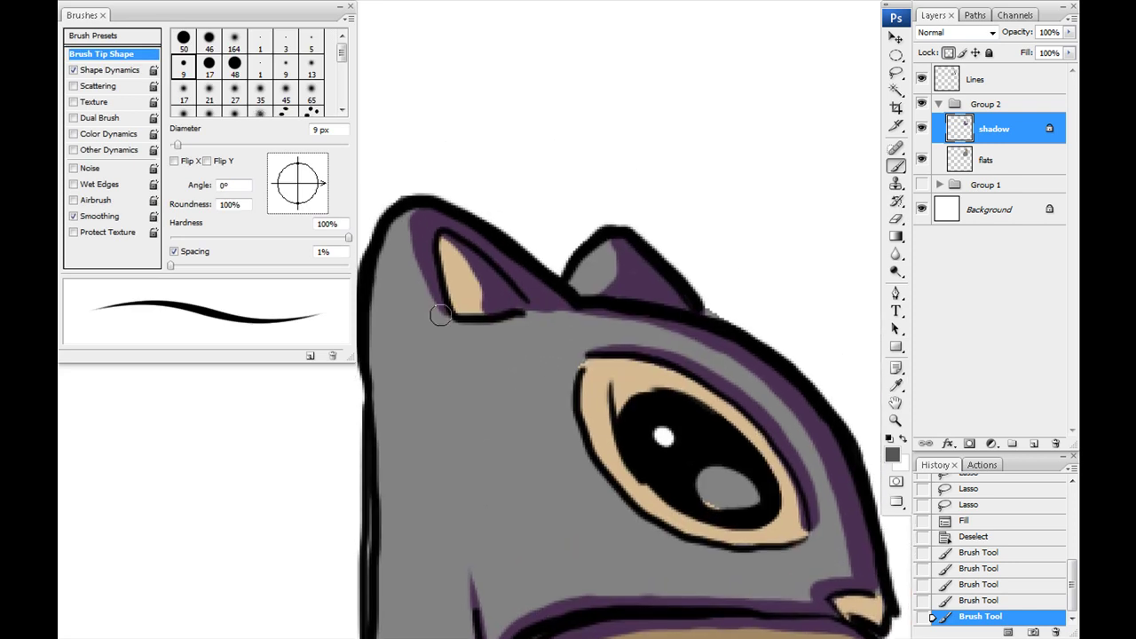
pyautogui.press(']')
pyautogui.moveTo(438, 318)
pyautogui.mouseDown()
pyautogui.moveTo(423, 218)
pyautogui.moveTo(527, 270)
pyautogui.moveTo(559, 302)
pyautogui.moveTo(510, 264)
pyautogui.moveTo(585, 306)
pyautogui.moveTo(596, 282)
pyautogui.moveTo(775, 375)
pyautogui.moveTo(681, 320)
pyautogui.moveTo(824, 441)
pyautogui.moveTo(680, 284)
pyautogui.moveTo(718, 350)
pyautogui.moveTo(732, 427)
pyautogui.moveTo(715, 417)
pyautogui.moveTo(683, 448)
pyautogui.mouseUp()
pyautogui.moveTo(505, 442); pyautogui.dragTo(583, 390)
pyautogui.moveTo(431, 482)
pyautogui.mouseDown()
pyautogui.moveTo(483, 404)
pyautogui.moveTo(628, 385)
pyautogui.moveTo(753, 396)
pyautogui.moveTo(518, 397)
pyautogui.moveTo(417, 426)
pyautogui.mouseUp()
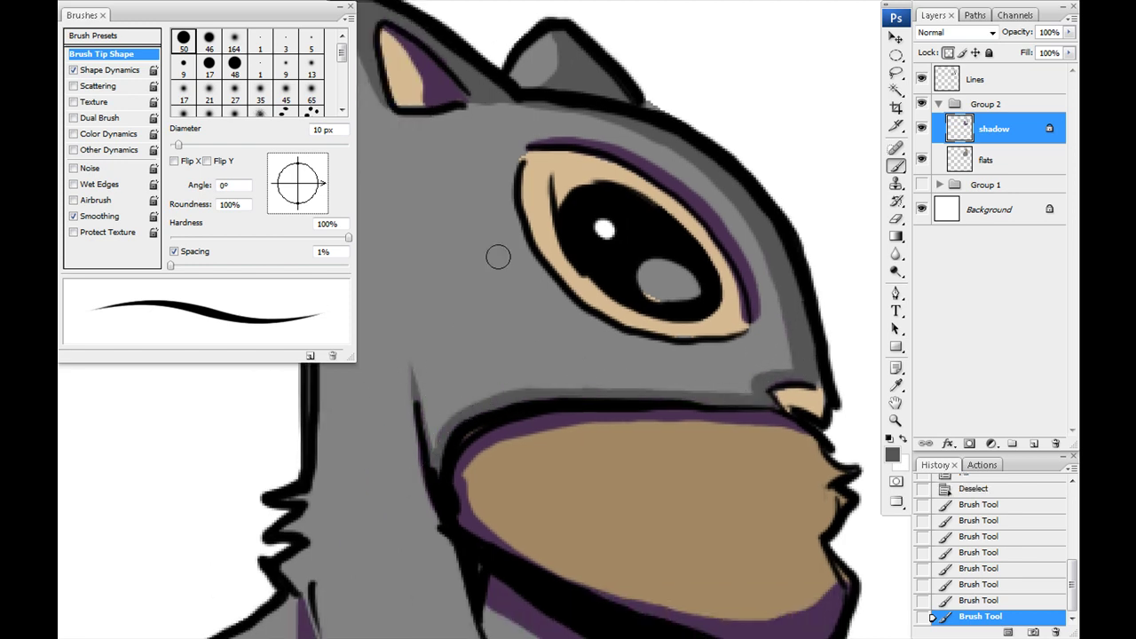
pyautogui.moveTo(545, 142)
pyautogui.mouseDown()
pyautogui.moveTo(560, 138)
pyautogui.moveTo(736, 259)
pyautogui.moveTo(748, 341)
pyautogui.mouseUp()
pyautogui.moveTo(484, 423)
pyautogui.mouseDown()
pyautogui.moveTo(450, 197)
pyautogui.moveTo(475, 176)
pyautogui.mouseUp()
# Enlarge the brush to about 90 px and recolour the purple shadows across the torso and arms dark grey.
pyautogui.hotkey('ctrl', '-')
pyautogui.hotkey('ctrl', '-')
pyautogui.hotkey('ctrl', '-')
pyautogui.moveTo(515, 382); pyautogui.dragTo(532, 354)
pyautogui.press(']')
pyautogui.press(']')
pyautogui.press(']')
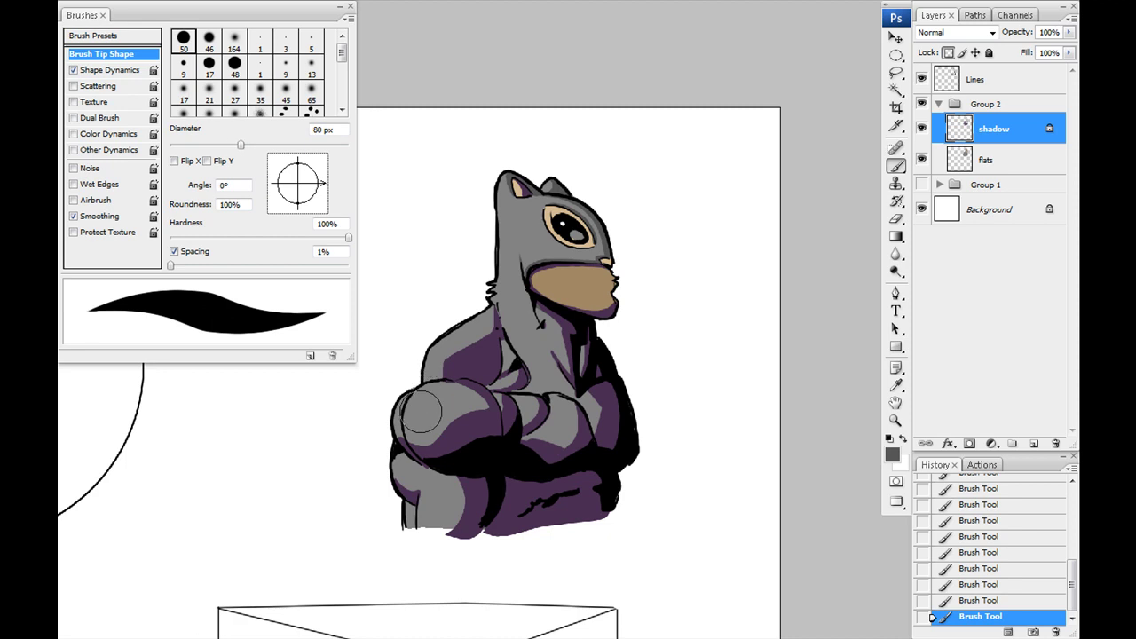
pyautogui.moveTo(419, 447)
pyautogui.mouseDown()
pyautogui.moveTo(554, 494)
pyautogui.moveTo(616, 527)
pyautogui.moveTo(567, 388)
pyautogui.moveTo(514, 414)
pyautogui.moveTo(462, 368)
pyautogui.moveTo(567, 346)
pyautogui.mouseUp()
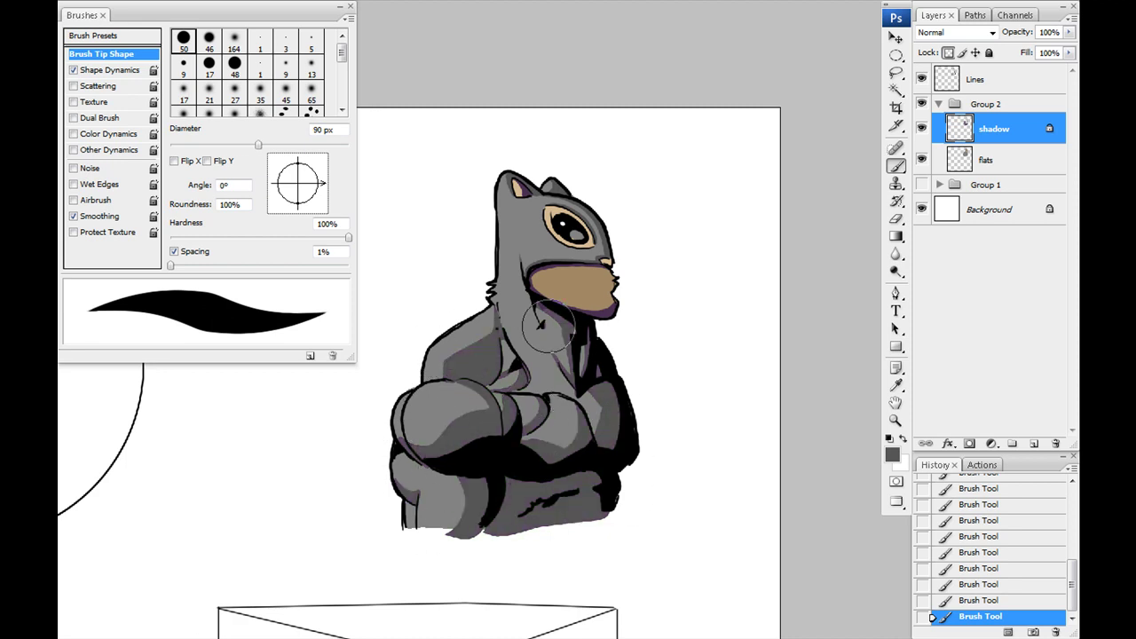
pyautogui.press(']')
# Recolour the remaining purple shadows on the neck and beneath the jaw dark grey, and reduce the brush size.
pyautogui.hotkey('ctrl', '+')
pyautogui.hotkey('ctrl', '+')
pyautogui.hotkey('ctrl', '+')
pyautogui.moveTo(646, 307); pyautogui.dragTo(482, 533)
pyautogui.moveTo(657, 487); pyautogui.dragTo(508, 438)
pyautogui.moveTo(472, 347); pyautogui.dragTo(530, 428)
pyautogui.press('[')
pyautogui.press('[')
pyautogui.press('[')
pyautogui.press('[')
pyautogui.press('[')
pyautogui.press('[')
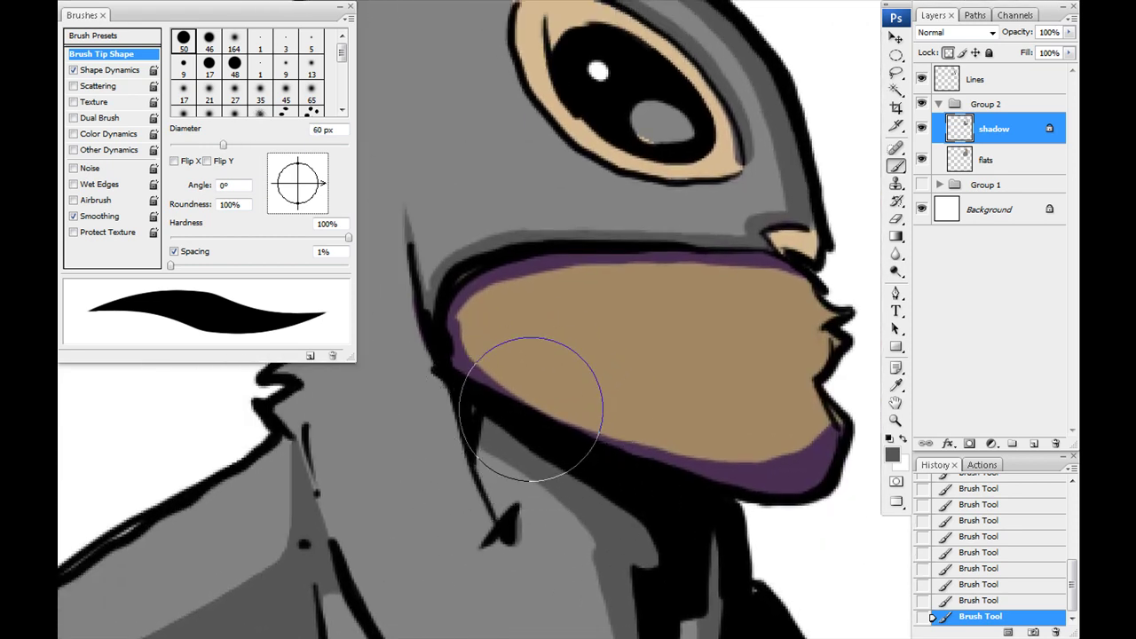
# Sample the muzzle's tan and adjust it to a darker brown as the foreground colour.
pyautogui.moveTo(532, 381); pyautogui.dragTo(457, 456)
pyautogui.press('i')
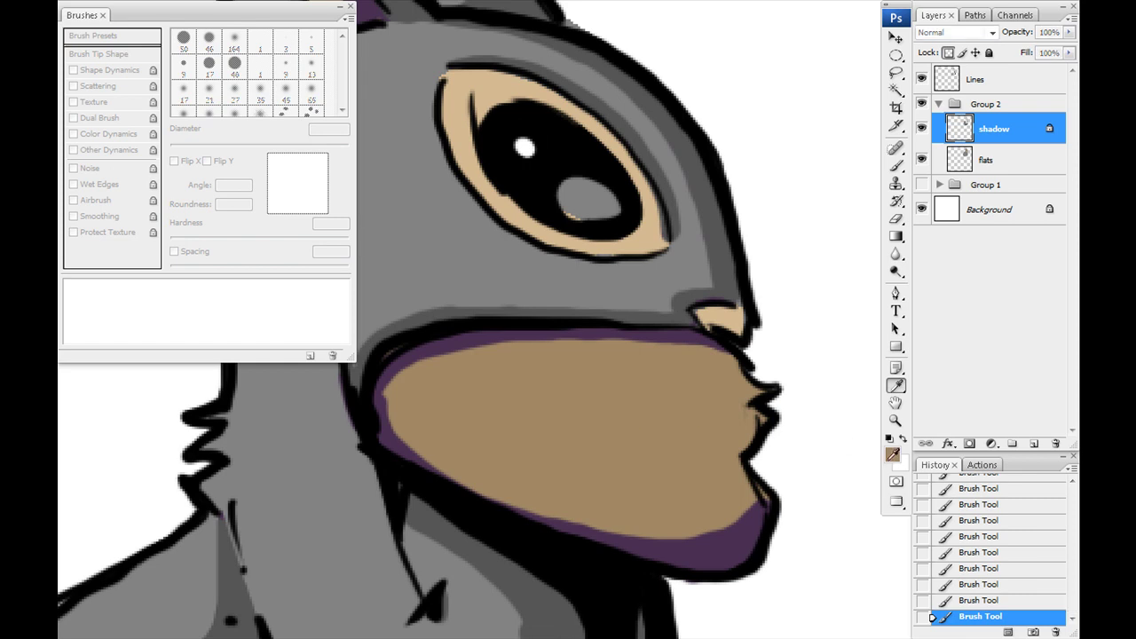
pyautogui.click(892, 453)
pyautogui.moveTo(486, 318); pyautogui.dragTo(373, 295)
pyautogui.moveTo(373, 517); pyautogui.dragTo(376, 519)
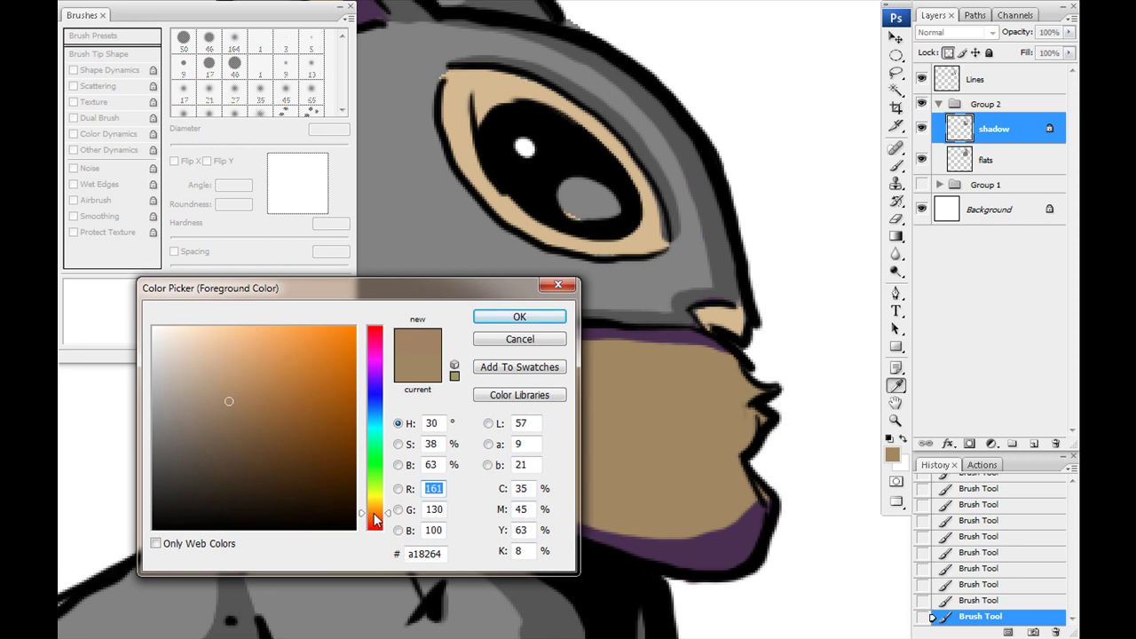
pyautogui.moveTo(230, 419); pyautogui.dragTo(232, 431)
pyautogui.click(504, 321)
pyautogui.press('b')
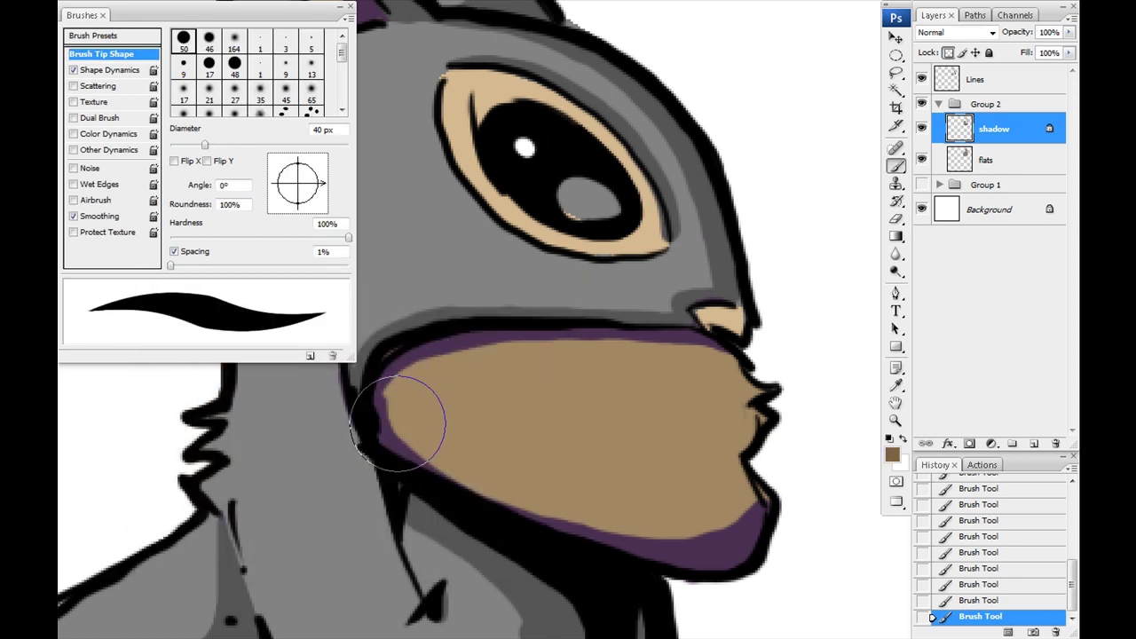
# Recolour the purple shadows around the muzzle and inside the near ear brown with a 20 px brush.
pyautogui.press('[')
pyautogui.moveTo(408, 446)
pyautogui.mouseDown()
pyautogui.moveTo(393, 418)
pyautogui.moveTo(426, 360)
pyautogui.moveTo(565, 345)
pyautogui.moveTo(679, 345)
pyautogui.moveTo(756, 430)
pyautogui.moveTo(702, 505)
pyautogui.moveTo(655, 542)
pyautogui.moveTo(480, 493)
pyautogui.mouseUp()
pyautogui.press('space')
pyautogui.moveTo(470, 441); pyautogui.dragTo(558, 565)
pyautogui.moveTo(429, 116)
pyautogui.mouseDown()
pyautogui.moveTo(402, 85)
pyautogui.moveTo(455, 135)
pyautogui.moveTo(444, 142)
pyautogui.mouseUp()
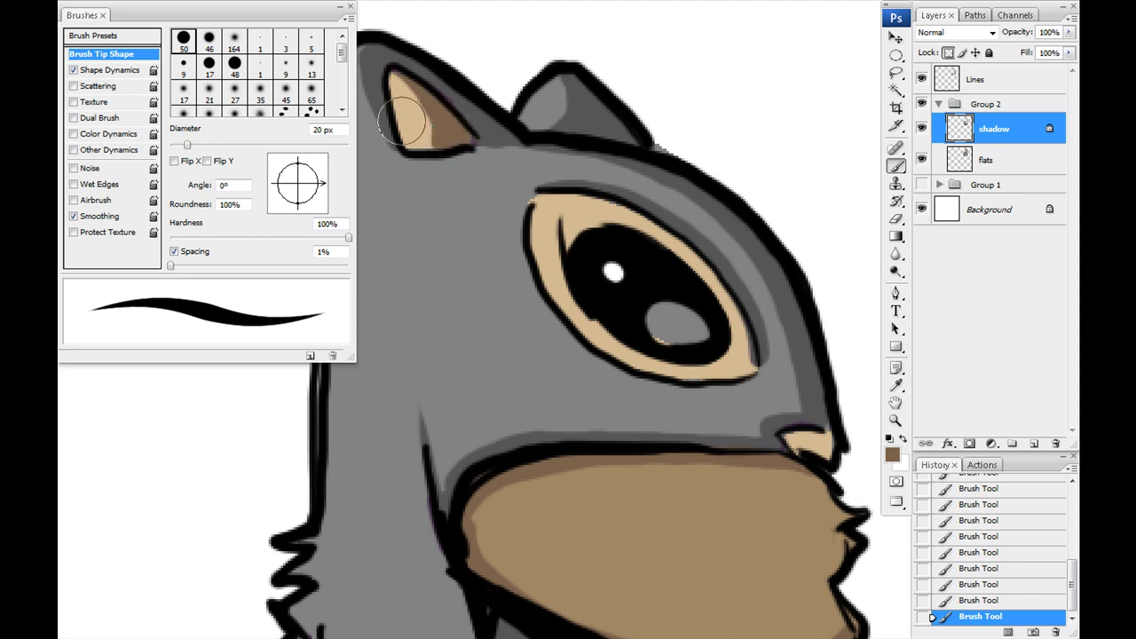
# Set the foreground colour to the deeper brown #5d4935.
pyautogui.hotkey('ctrl', '-')
pyautogui.hotkey('ctrl', '-')
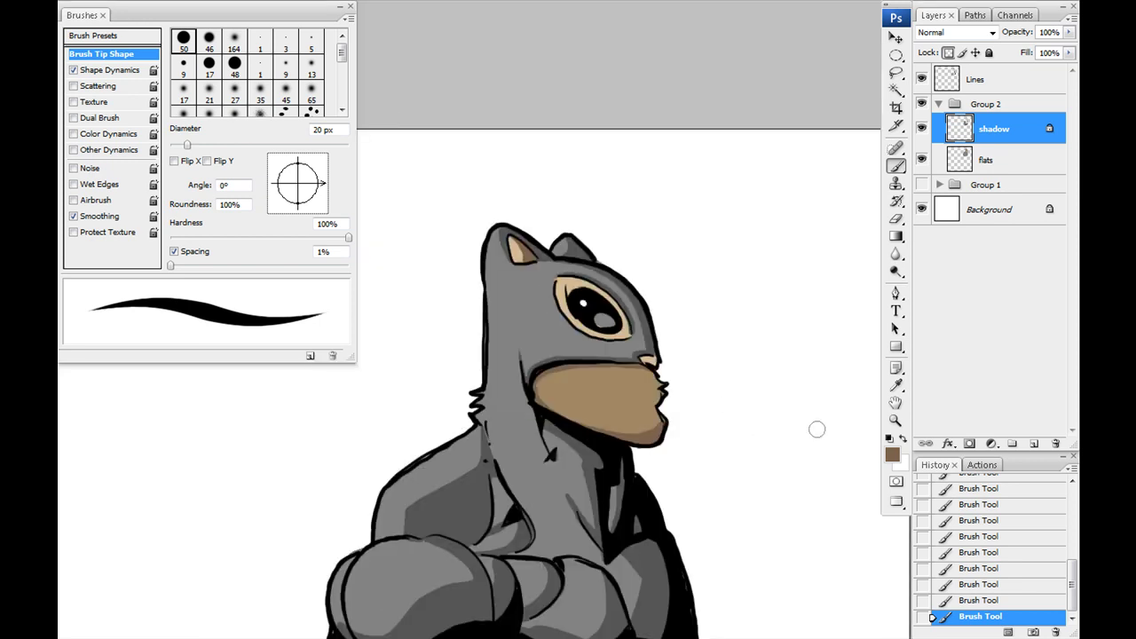
pyautogui.press('i')
pyautogui.click(892, 454)
pyautogui.click(417, 420)
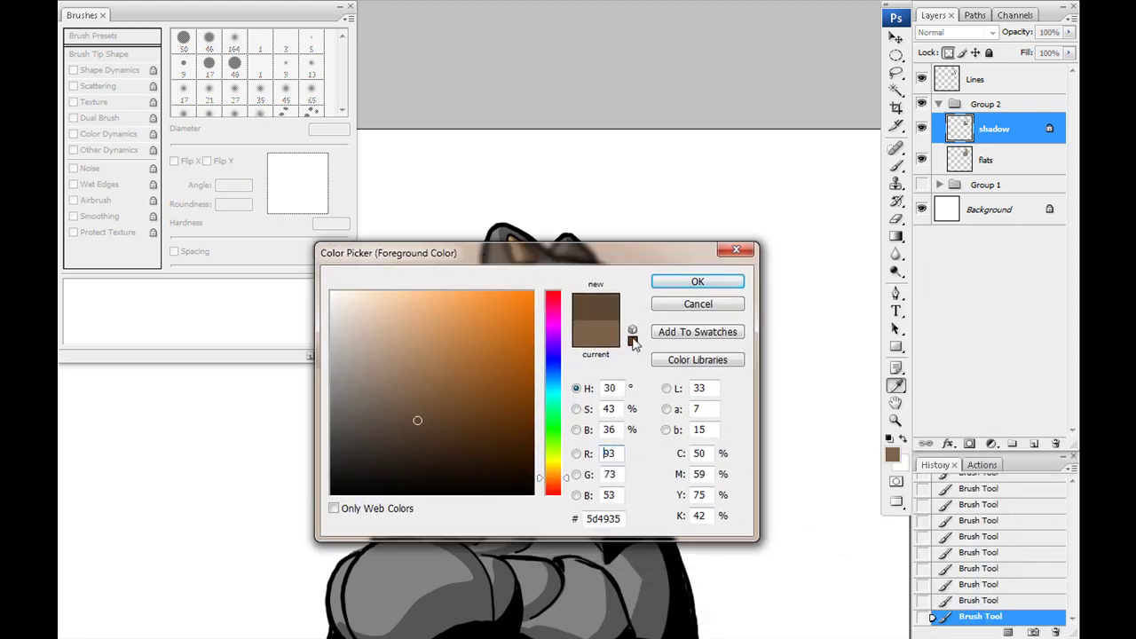
pyautogui.click(676, 282)
# Repaint the muzzle and inner ear shadows with the deeper brown, reducing the brush to 8 px for the ear.
pyautogui.hotkey('ctrl', '+')
pyautogui.hotkey('ctrl', '+')
pyautogui.moveTo(621, 422); pyautogui.dragTo(414, 439)
pyautogui.moveTo(626, 467)
pyautogui.mouseDown()
pyautogui.moveTo(643, 488)
pyautogui.moveTo(616, 506)
pyautogui.moveTo(505, 484)
pyautogui.mouseUp()
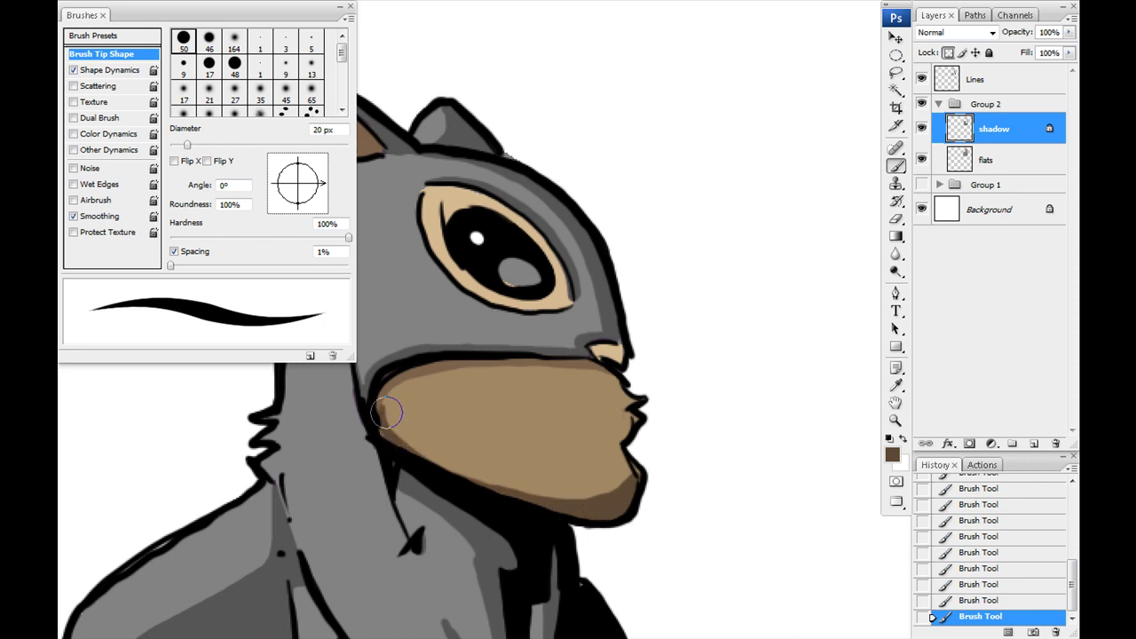
pyautogui.moveTo(454, 424); pyautogui.dragTo(588, 493)
pyautogui.press('[')
pyautogui.press('[')
pyautogui.press('[')
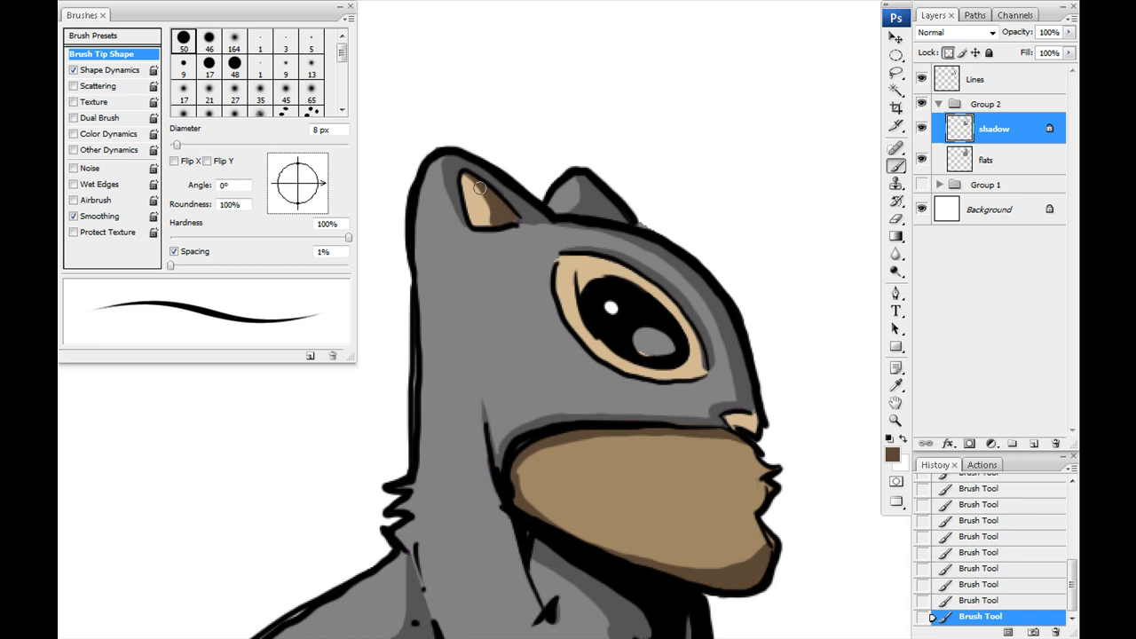
# Choose the soft-edged 46 px brush preset and sample the dark grey of the chest shadow.
pyautogui.hotkey('ctrl', '-')
pyautogui.hotkey('ctrl', '-')
pyautogui.hotkey('ctrl', '-')
pyautogui.moveTo(512, 453); pyautogui.dragTo(540, 374)
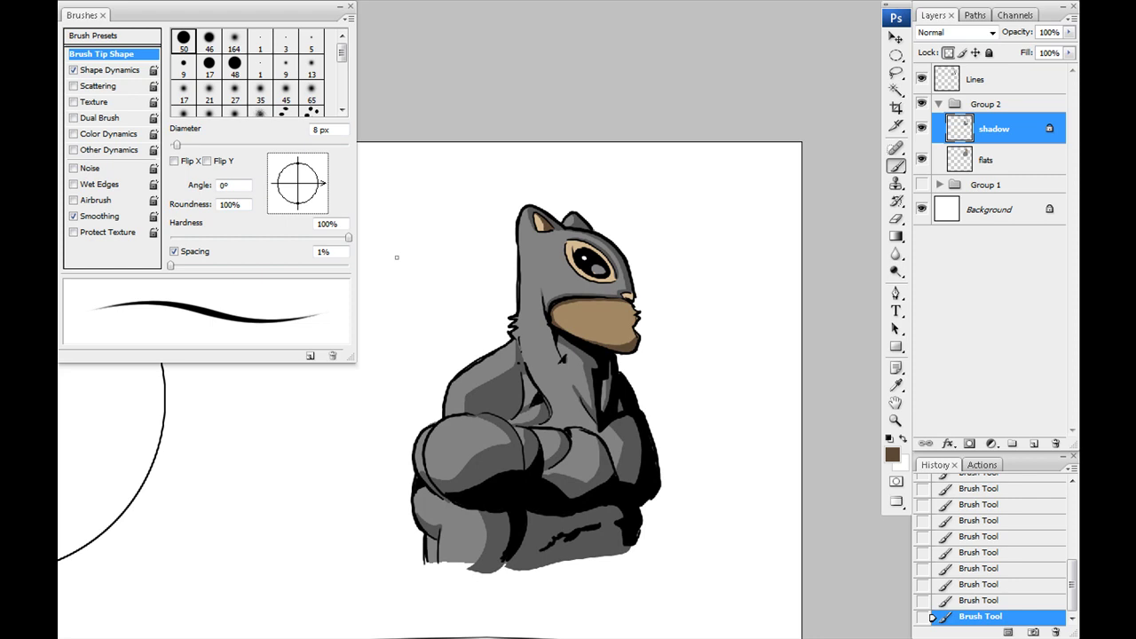
pyautogui.hotkey('ctrl', '+')
pyautogui.hotkey('ctrl', '+')
pyautogui.hotkey('ctrl', '+')
pyautogui.moveTo(619, 593); pyautogui.dragTo(407, 313)
pyautogui.press('i')
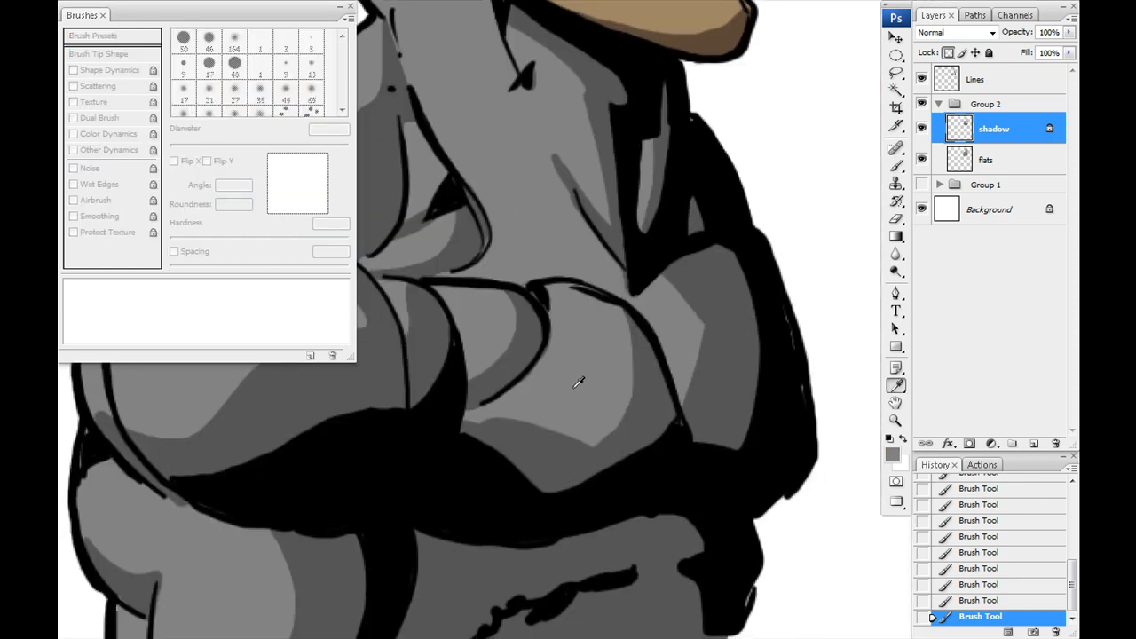
pyautogui.rightClick(570, 461)
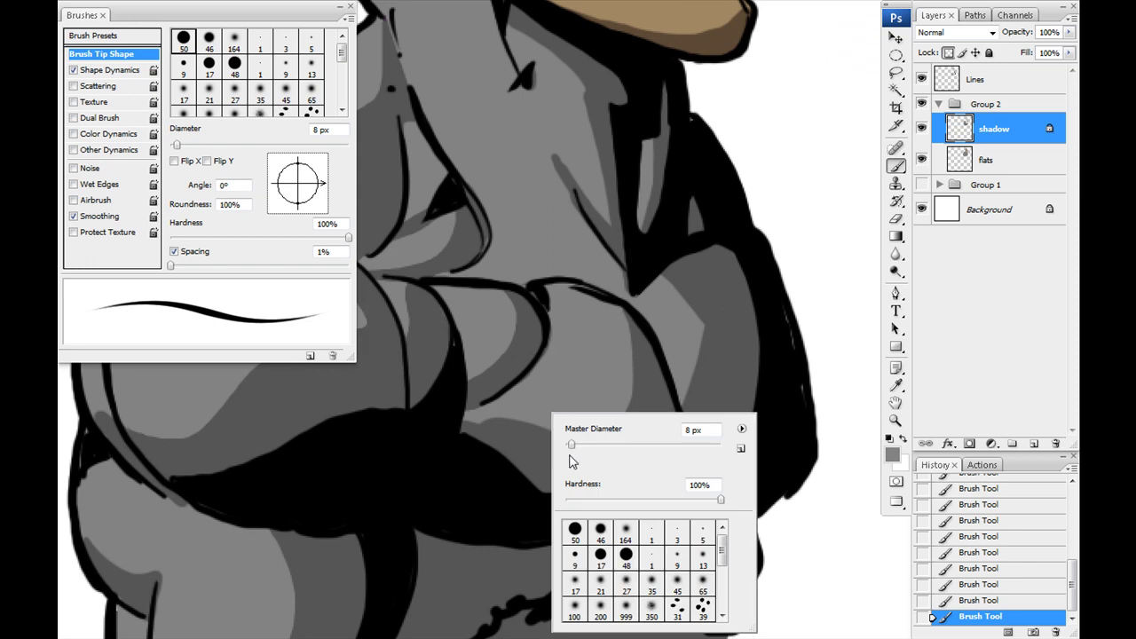
pyautogui.click(602, 531)
pyautogui.moveTo(507, 421)
pyautogui.mouseDown()
pyautogui.moveTo(487, 395)
pyautogui.moveTo(524, 410)
pyautogui.mouseUp()
pyautogui.press('alt')
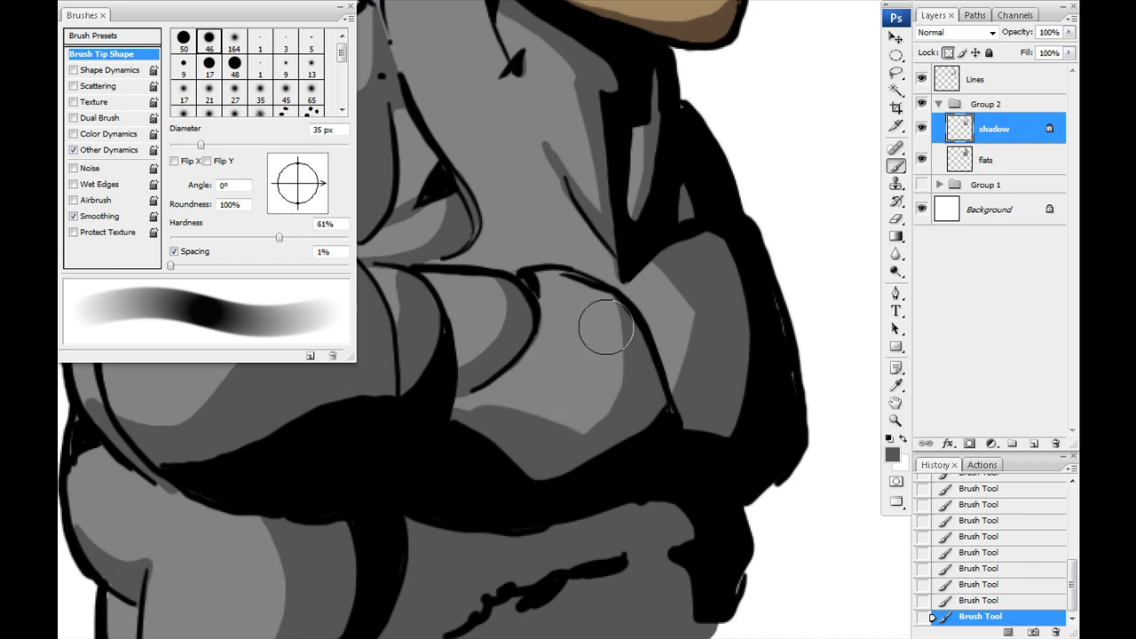
# Unlock the shadow layer's transparency and blend the edge of the chest shadow with a brush of about 20 px.
pyautogui.press('[')
pyautogui.press('[')
pyautogui.press('[')
pyautogui.press('[')
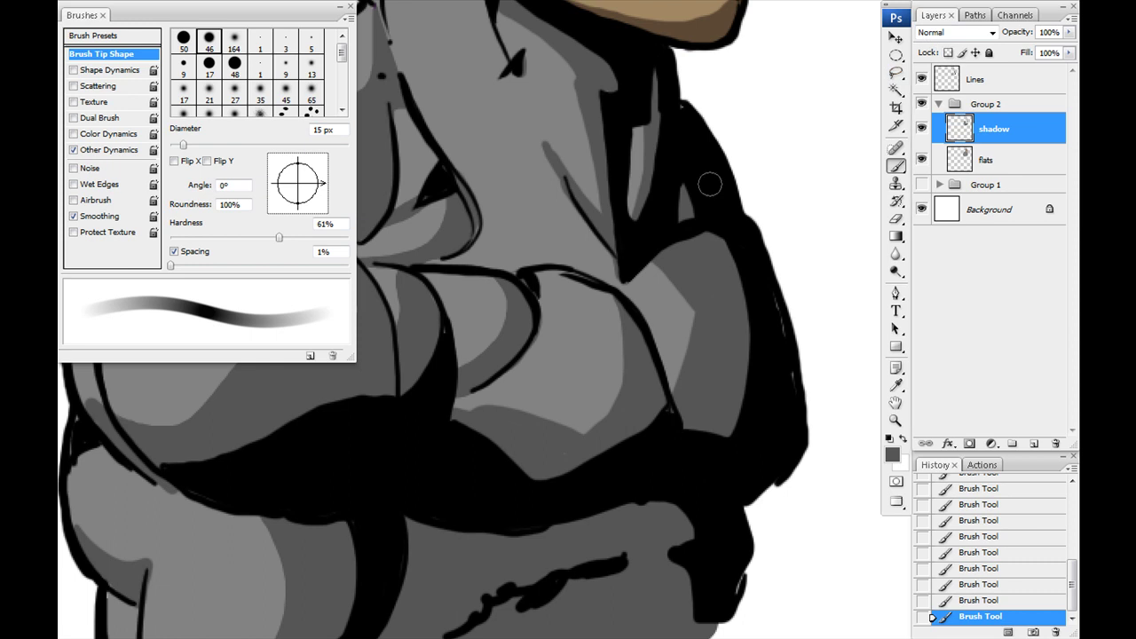
pyautogui.press(']')
pyautogui.press(']')
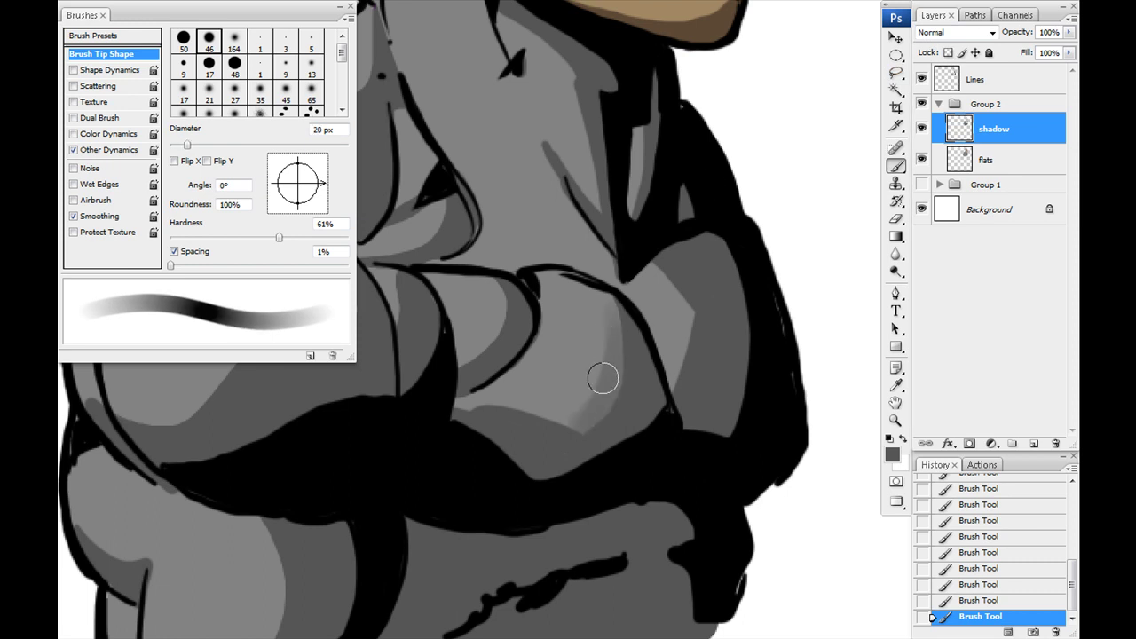
pyautogui.moveTo(575, 431)
pyautogui.mouseDown()
pyautogui.moveTo(562, 414)
pyautogui.moveTo(577, 421)
pyautogui.moveTo(480, 421)
pyautogui.mouseUp()
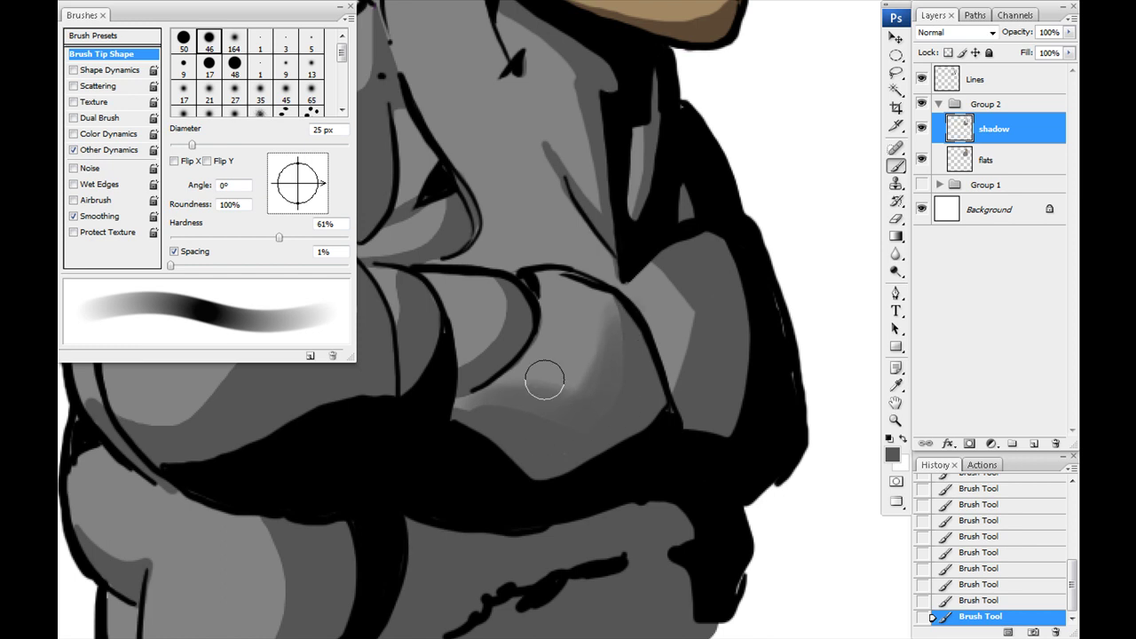
# Try a wider brush spacing, and finish with a brush at 0% hardness and 1% spacing.
pyautogui.click(104, 150)
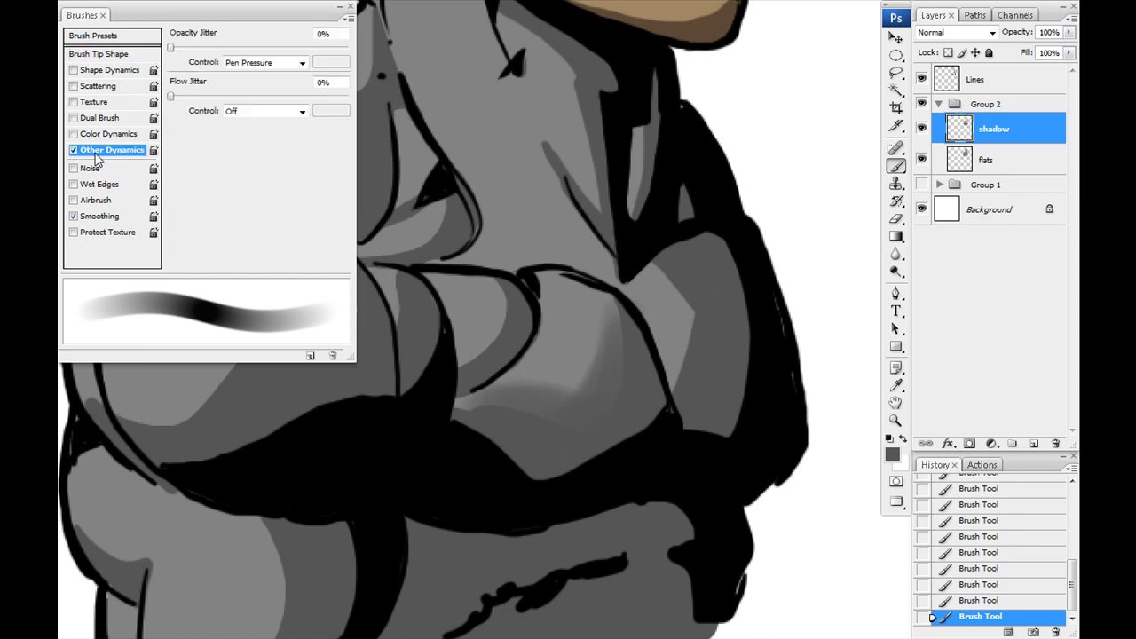
pyautogui.click(88, 55)
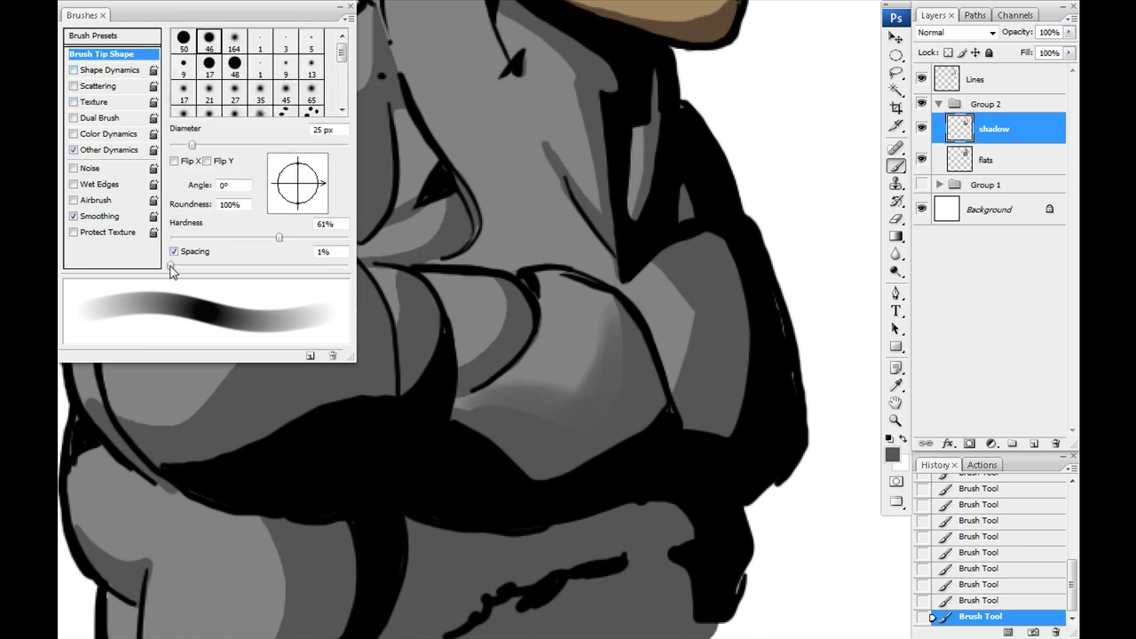
pyautogui.moveTo(175, 268)
pyautogui.mouseDown()
pyautogui.moveTo(218, 267)
pyautogui.moveTo(197, 267)
pyautogui.mouseUp()
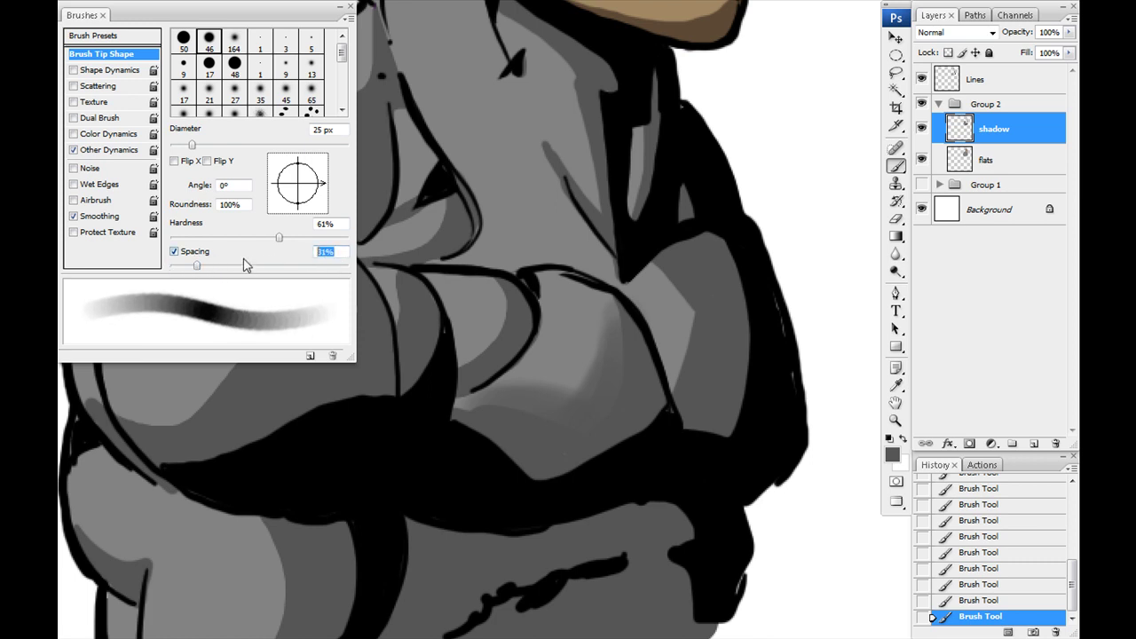
pyautogui.write('25')
pyautogui.moveTo(278, 242)
pyautogui.mouseDown()
pyautogui.moveTo(153, 243)
pyautogui.moveTo(188, 247)
pyautogui.moveTo(131, 255)
pyautogui.moveTo(169, 267)
pyautogui.mouseUp()
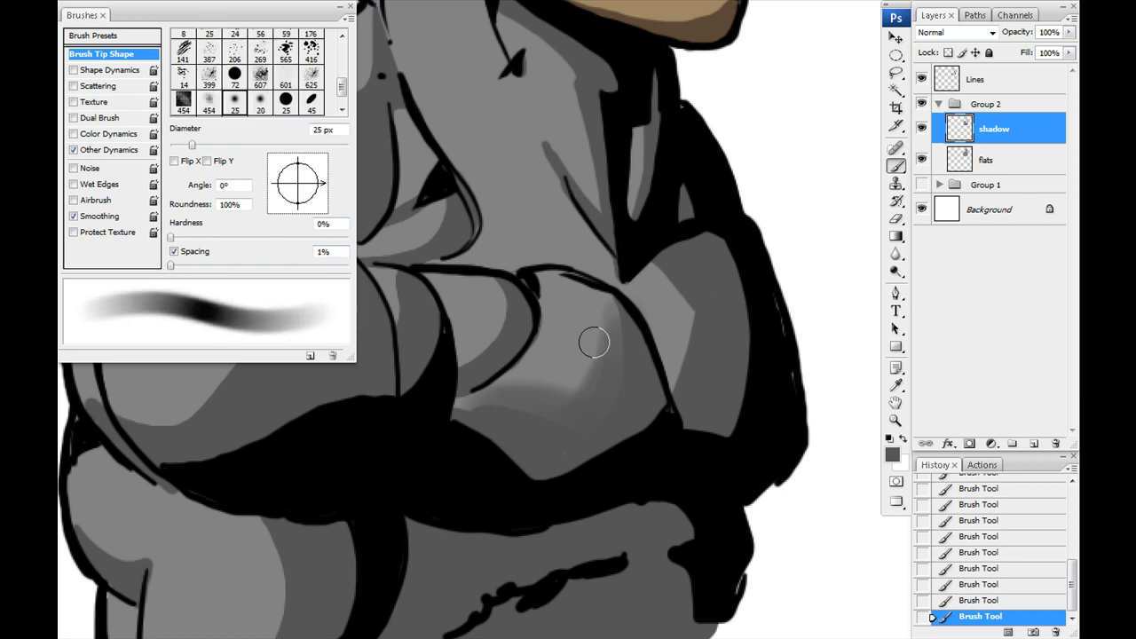
# Soften the shadow edges on the chest and far arm with the 0% hardness brush, varying its size up to 40 px.
pyautogui.moveTo(582, 368); pyautogui.dragTo(608, 341)
pyautogui.press(']')
pyautogui.press(']')
pyautogui.press(']')
pyautogui.press(']')
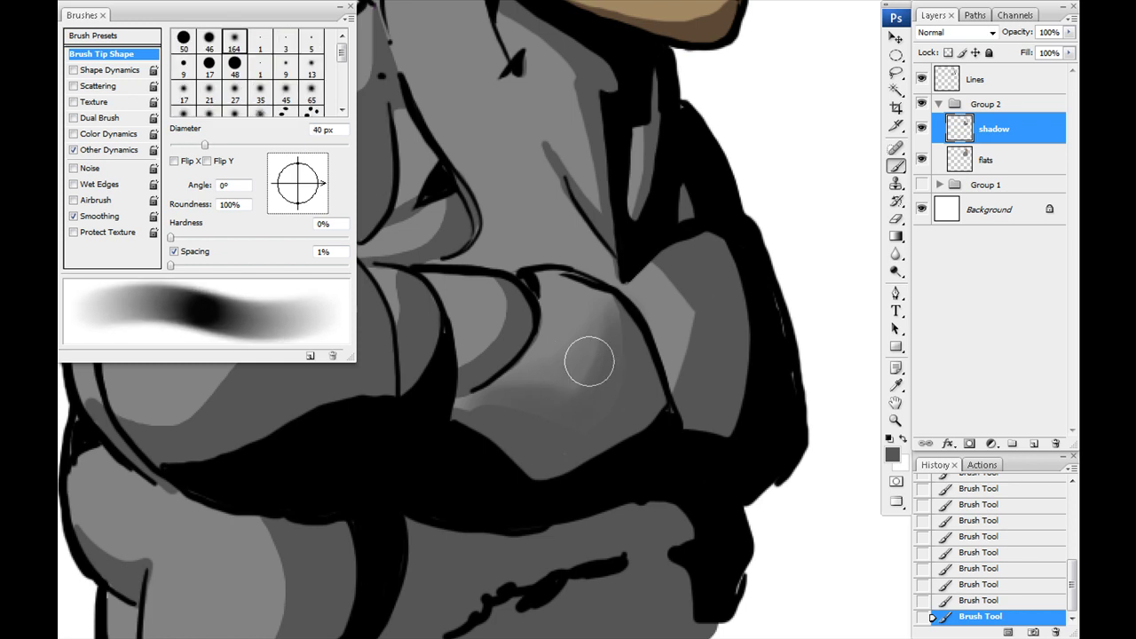
pyautogui.press('[')
pyautogui.press('[')
pyautogui.press('[')
pyautogui.moveTo(692, 328); pyautogui.dragTo(695, 336)
# Blend the shadow edges on the near shoulder and the side of the lower torso with the soft 30 px brush.
pyautogui.press('space')
pyautogui.moveTo(257, 413)
pyautogui.mouseDown()
pyautogui.moveTo(500, 314)
pyautogui.moveTo(559, 274)
pyautogui.mouseUp()
pyautogui.moveTo(564, 387); pyautogui.dragTo(564, 497)
pyautogui.moveTo(537, 545)
pyautogui.mouseDown()
pyautogui.moveTo(553, 375)
pyautogui.moveTo(489, 487)
pyautogui.moveTo(505, 482)
pyautogui.mouseUp()
pyautogui.scroll(3, 505, 482)
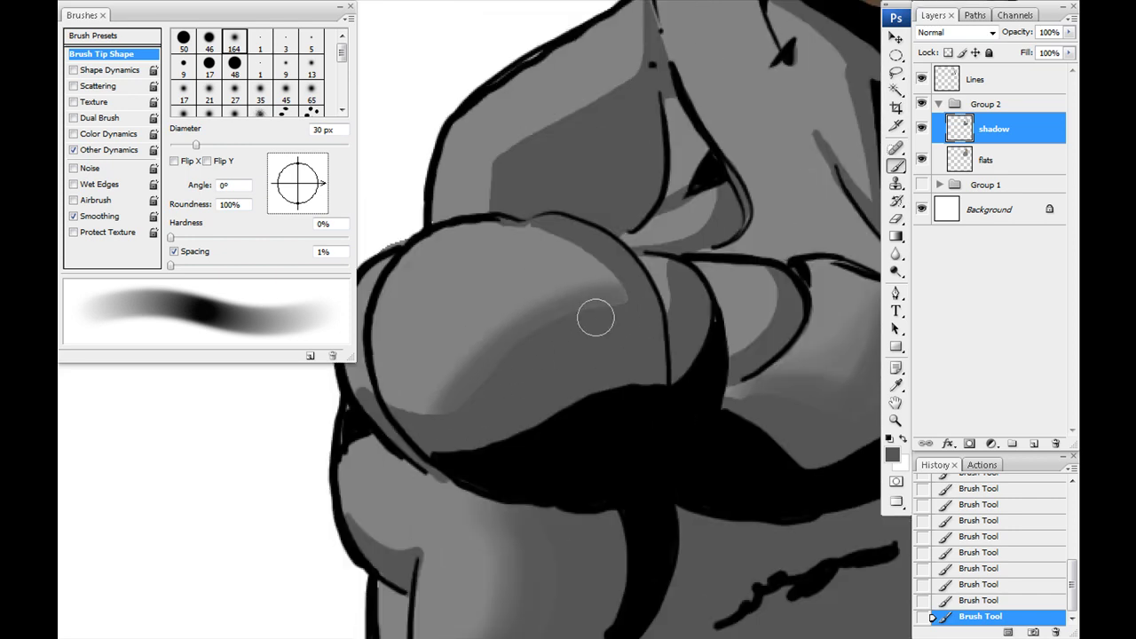
pyautogui.hotkey('ctrl', '-')
pyautogui.hotkey('ctrl', '-')
pyautogui.press('space')
pyautogui.moveTo(570, 262); pyautogui.dragTo(544, 385)
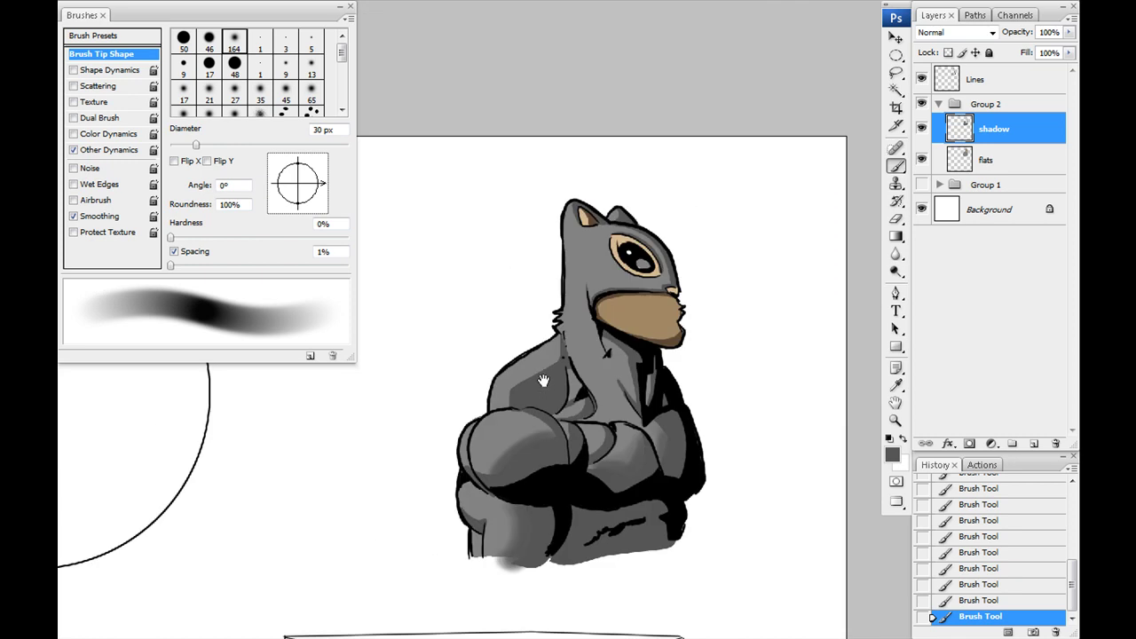
# Add a layer named highlights above the shadow layer and sample the mask's mid grey.
pyautogui.click(1033, 443)
pyautogui.doubleClick(988, 131)
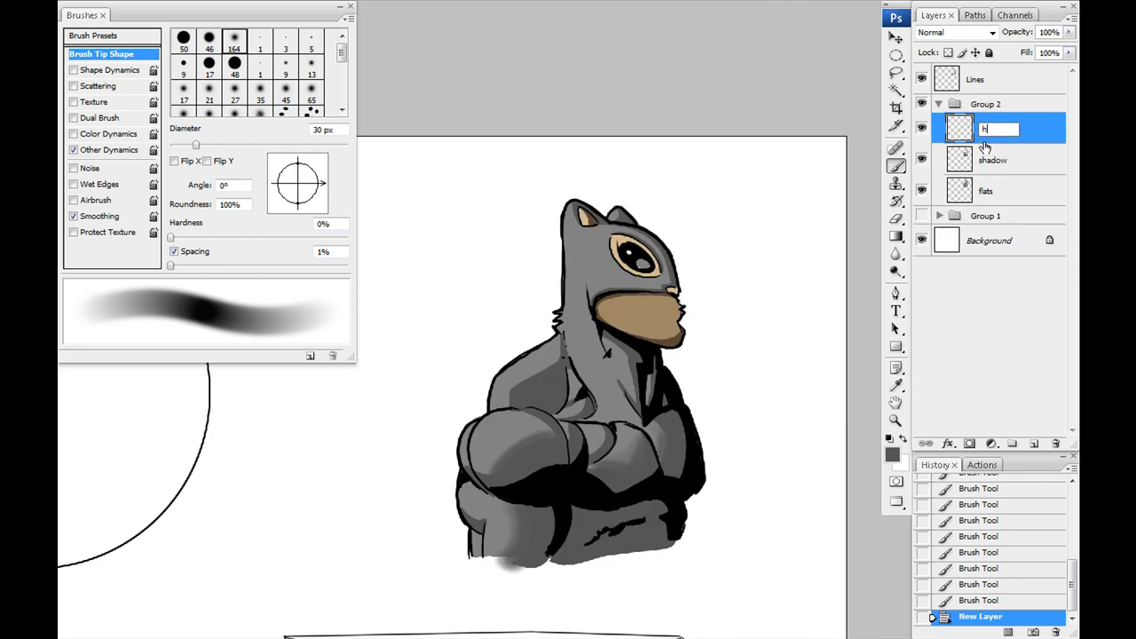
pyautogui.press('Return')
pyautogui.press('i')
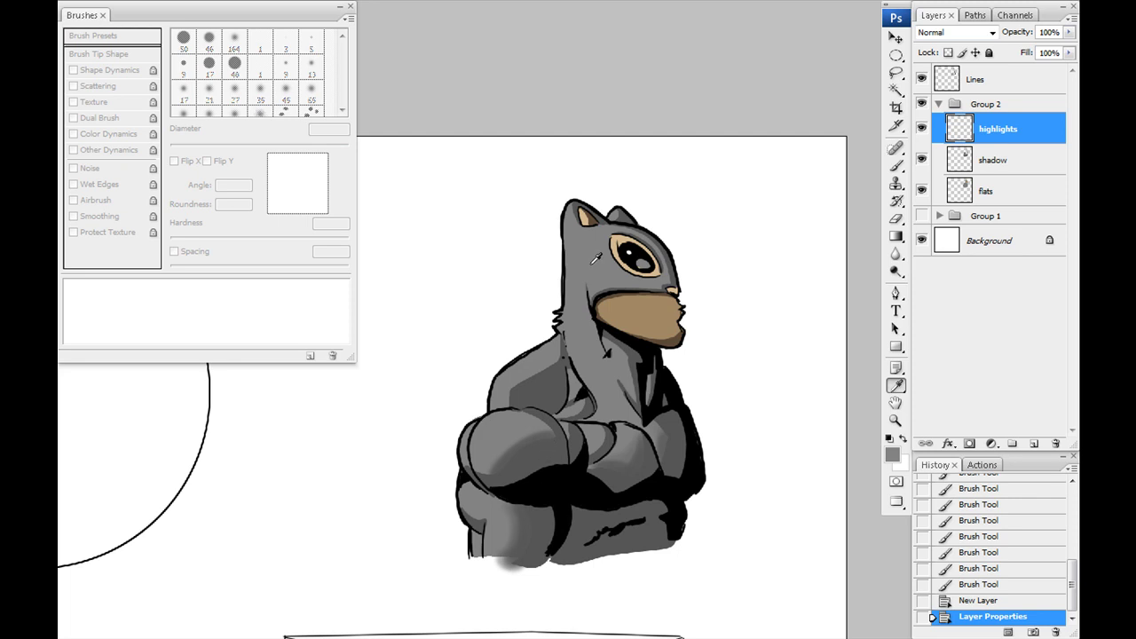
# Set the foreground colour to the light grey b5b5b5 for the highlights.
pyautogui.press('b')
pyautogui.press('i')
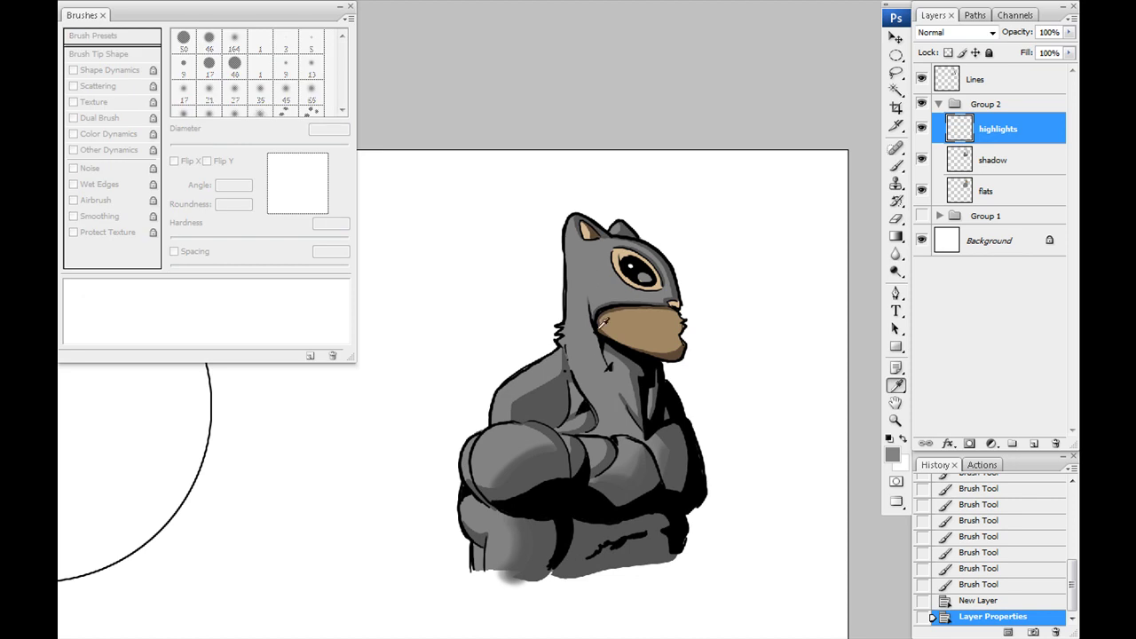
pyautogui.moveTo(311, 436); pyautogui.dragTo(410, 316)
pyautogui.hotkey('ctrl', '-')
pyautogui.hotkey('ctrl', '-')
pyautogui.hotkey('ctrl', '-')
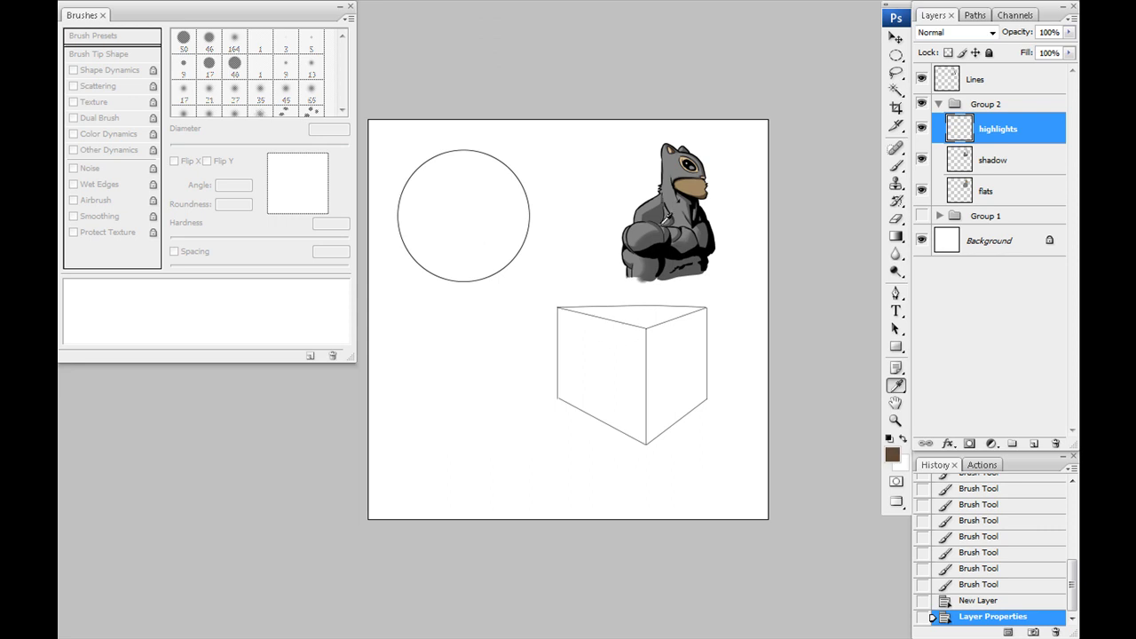
pyautogui.moveTo(590, 338); pyautogui.dragTo(594, 410)
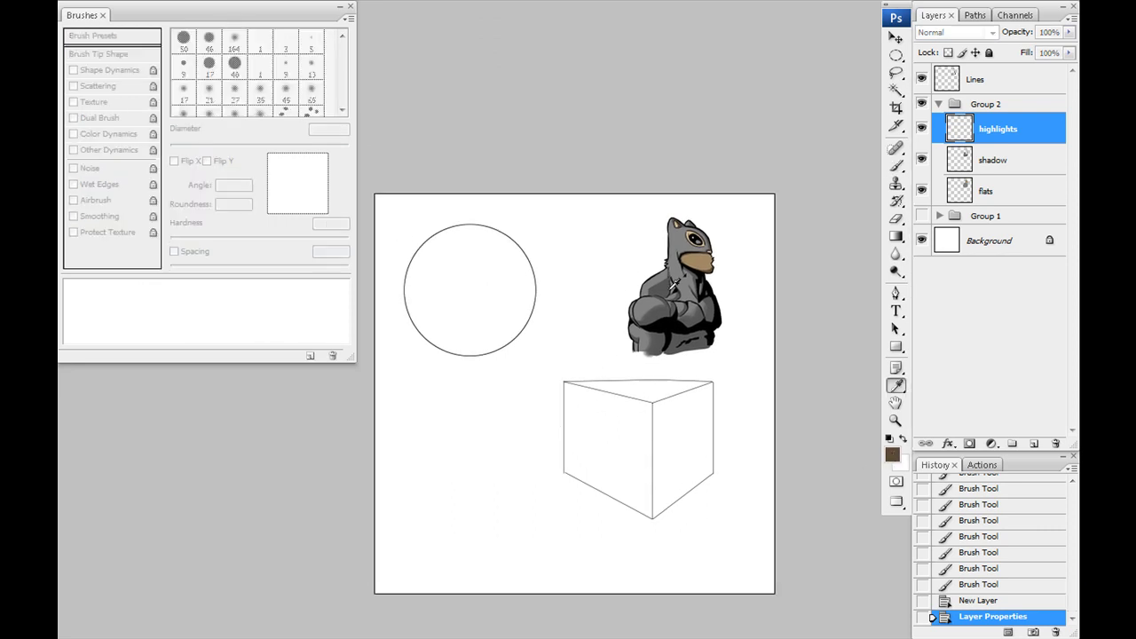
pyautogui.click(892, 455)
pyautogui.moveTo(680, 305); pyautogui.dragTo(302, 295)
pyautogui.moveTo(237, 391); pyautogui.dragTo(228, 387)
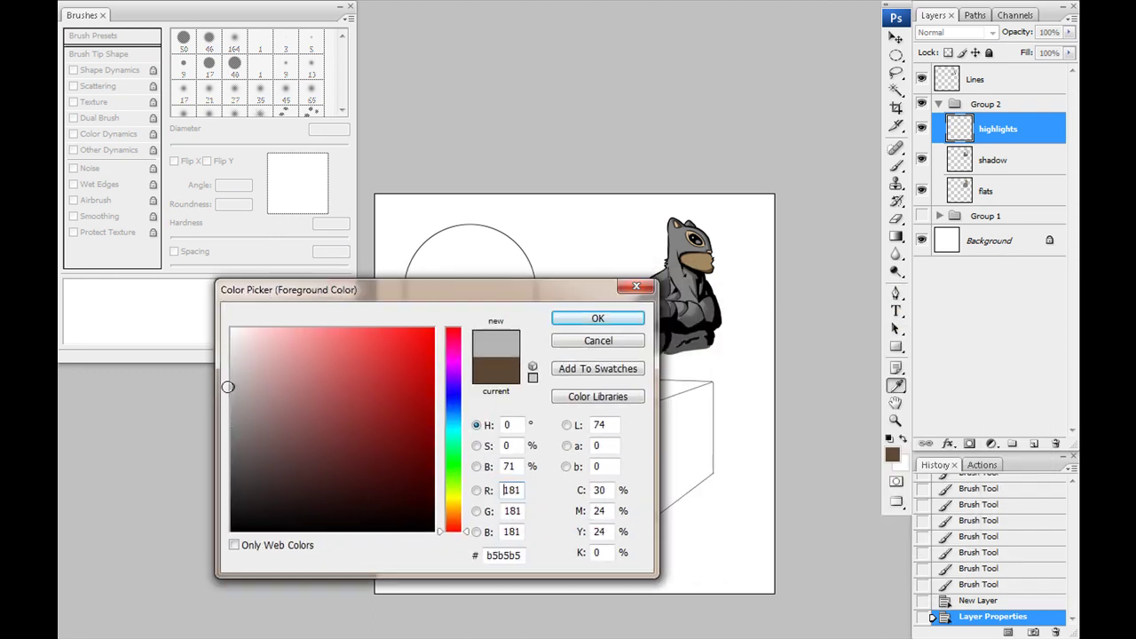
pyautogui.click(588, 320)
# Lasso highlight areas on the side of the mask, from the ear to below the eye and down the neck.
pyautogui.hotkey('ctrl', '+')
pyautogui.hotkey('ctrl', '+')
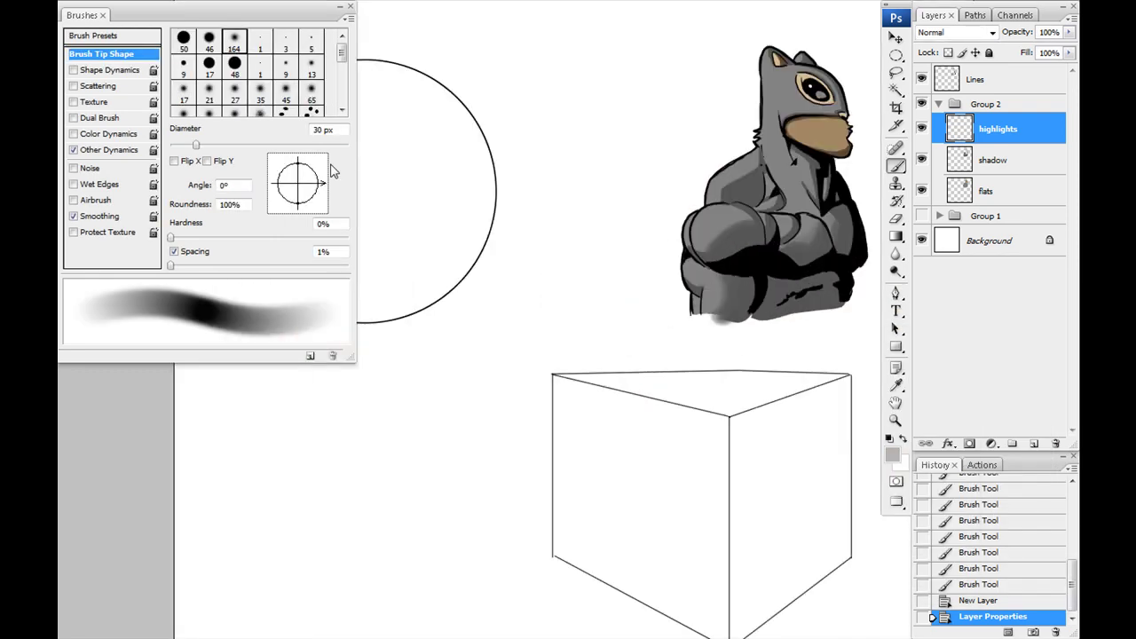
pyautogui.moveTo(744, 155); pyautogui.dragTo(472, 508)
pyautogui.click(582, 183)
pyautogui.click(571, 177)
pyautogui.moveTo(509, 308); pyautogui.dragTo(536, 230)
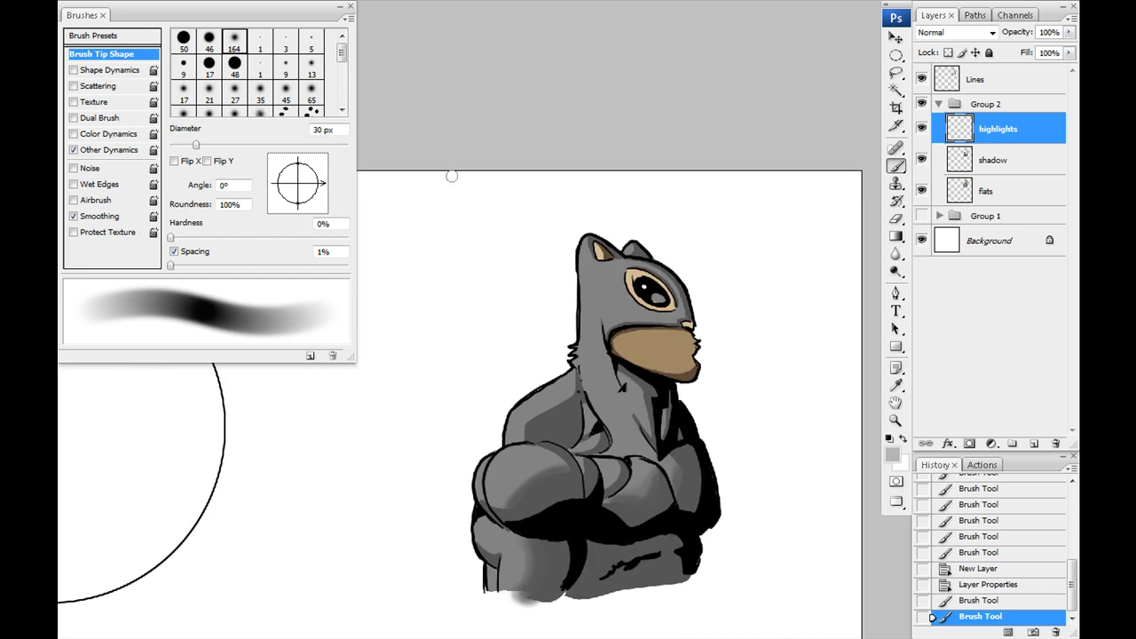
pyautogui.hotkey('ctrl', '+')
pyautogui.moveTo(665, 346); pyautogui.dragTo(546, 404)
pyautogui.press('l')
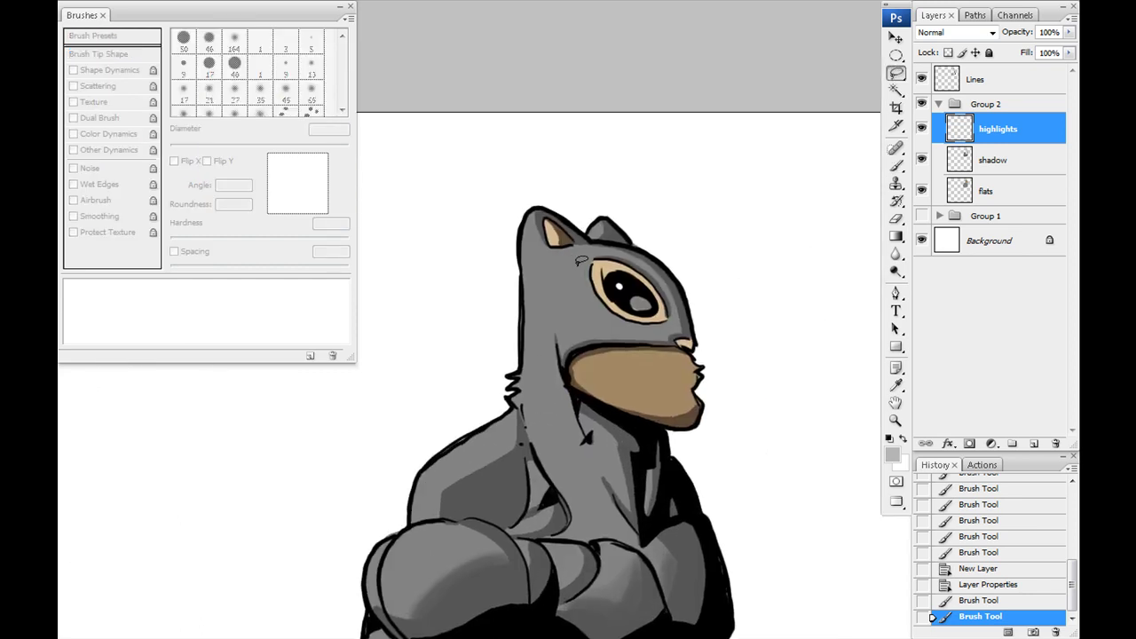
pyautogui.moveTo(552, 323); pyautogui.dragTo(547, 325)
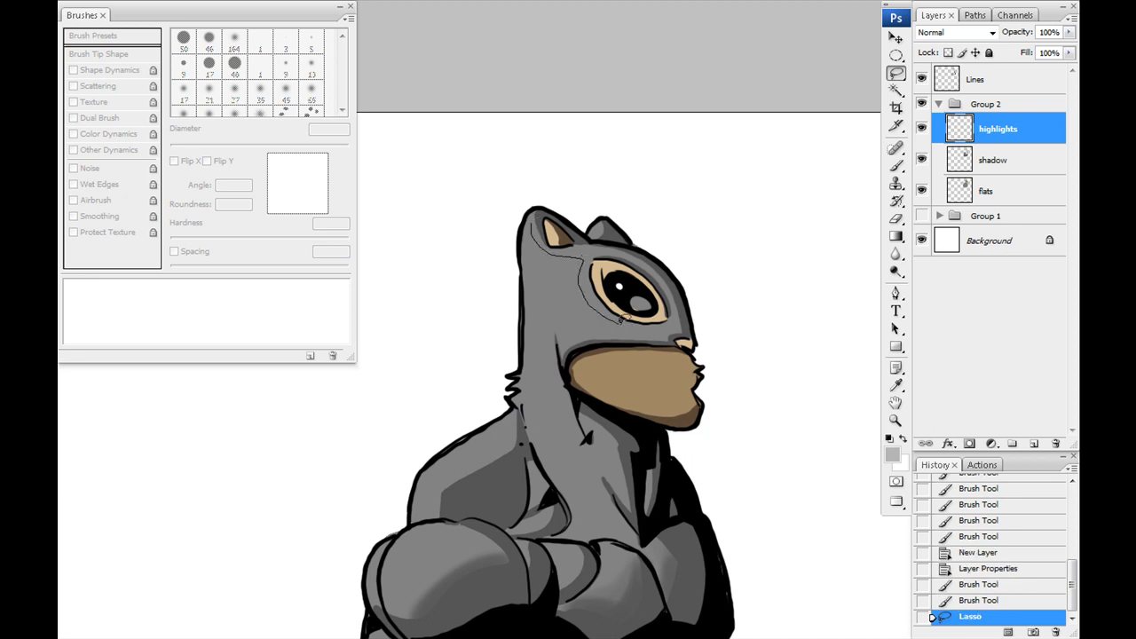
pyautogui.moveTo(533, 266); pyautogui.dragTo(533, 264)
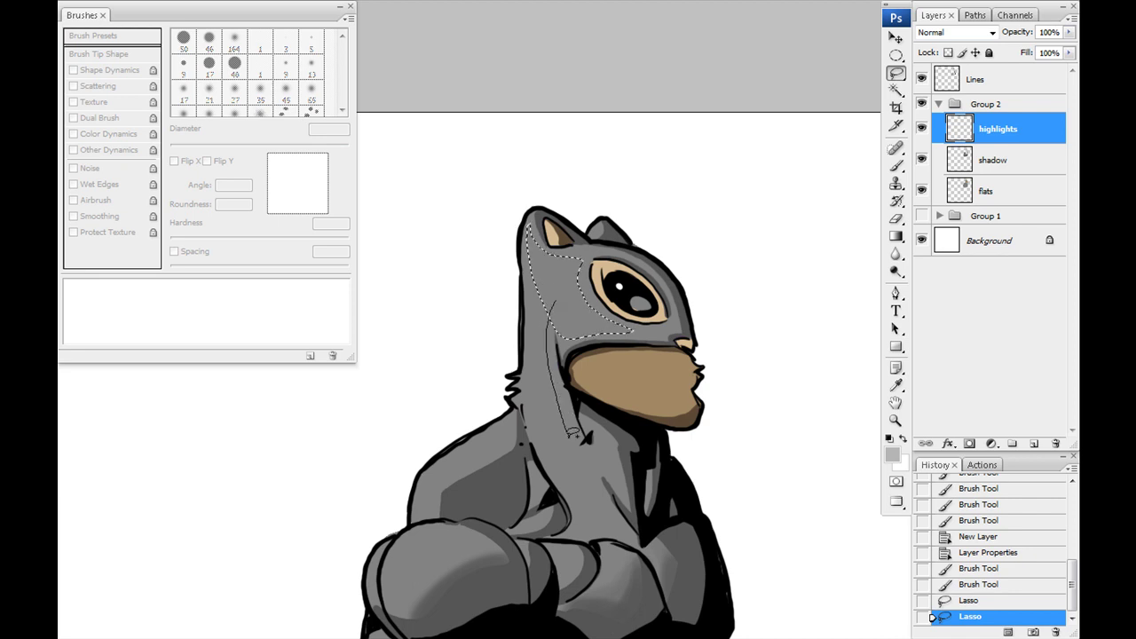
pyautogui.moveTo(531, 340); pyautogui.dragTo(533, 337)
# Paint light grey highlights inside the mask selection with a soft 60 px brush, and clear the selection.
pyautogui.press('b')
pyautogui.press(']')
pyautogui.press(']')
pyautogui.press(']')
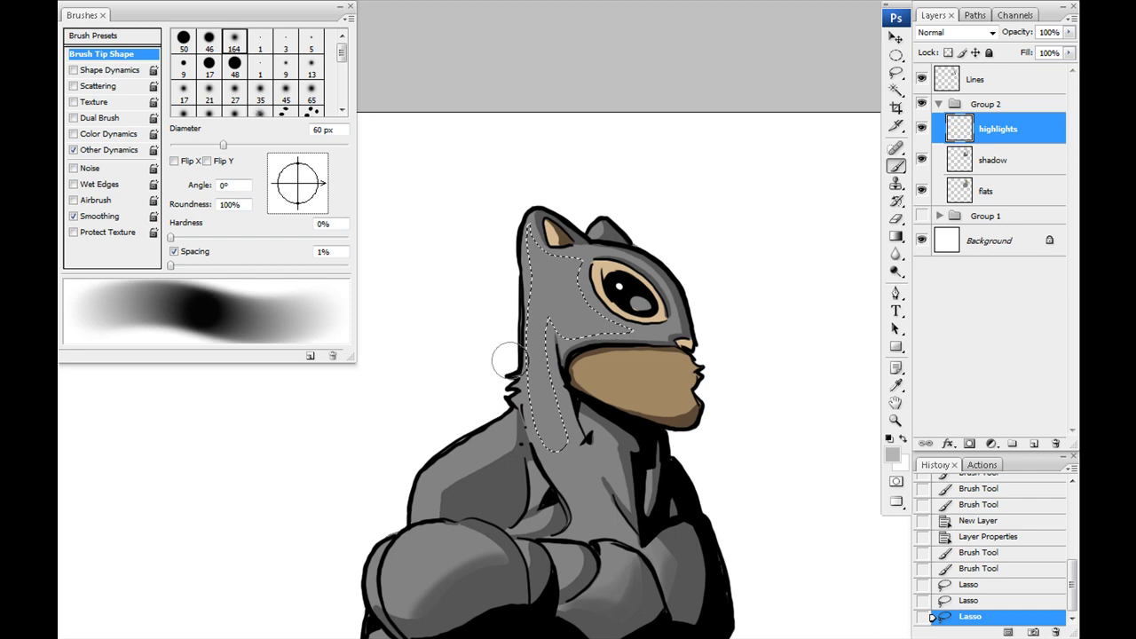
pyautogui.moveTo(529, 233)
pyautogui.mouseDown()
pyautogui.moveTo(543, 293)
pyautogui.moveTo(533, 346)
pyautogui.moveTo(550, 391)
pyautogui.mouseUp()
pyautogui.moveTo(516, 263)
pyautogui.mouseDown()
pyautogui.moveTo(545, 269)
pyautogui.moveTo(513, 437)
pyautogui.mouseUp()
pyautogui.moveTo(550, 257); pyautogui.dragTo(500, 340)
pyautogui.hotkey('ctrl', 'd')
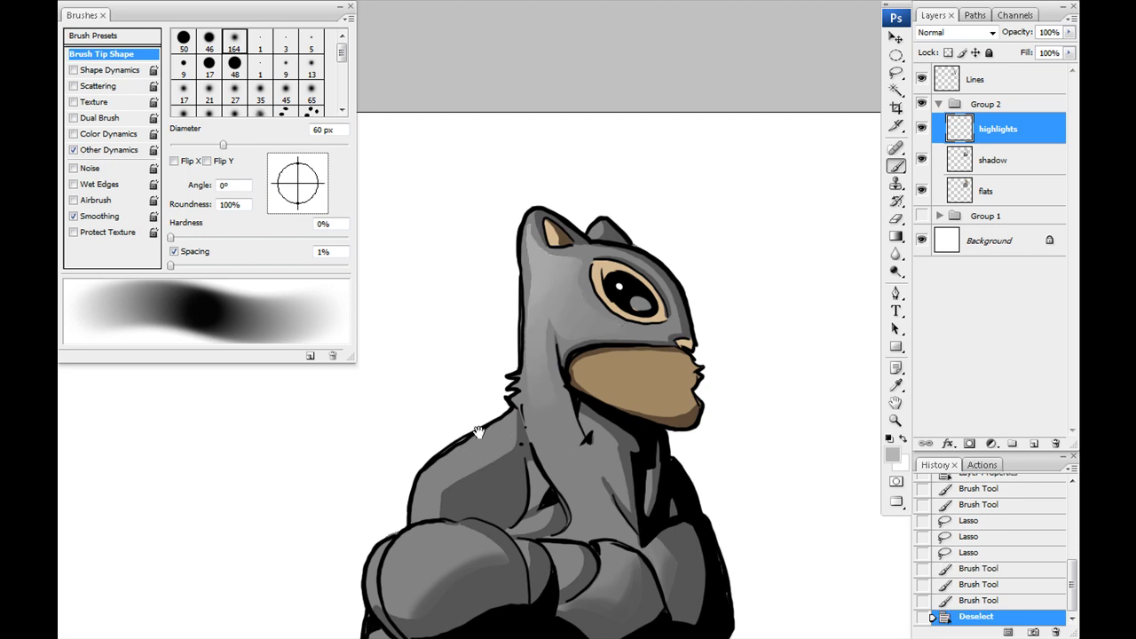
# Lasso a curved strip along the neck muscle, paint a soft light grey highlight in it, and deselect.
pyautogui.scroll(-3, 471, 436)
pyautogui.scroll(-3, 447, 368)
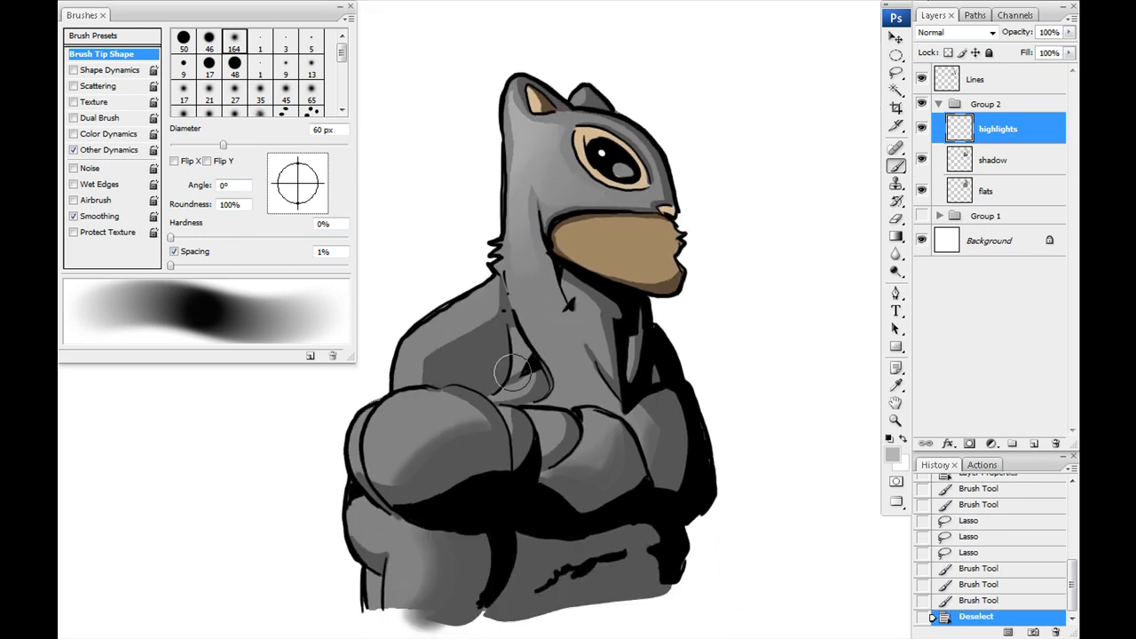
pyautogui.press('l')
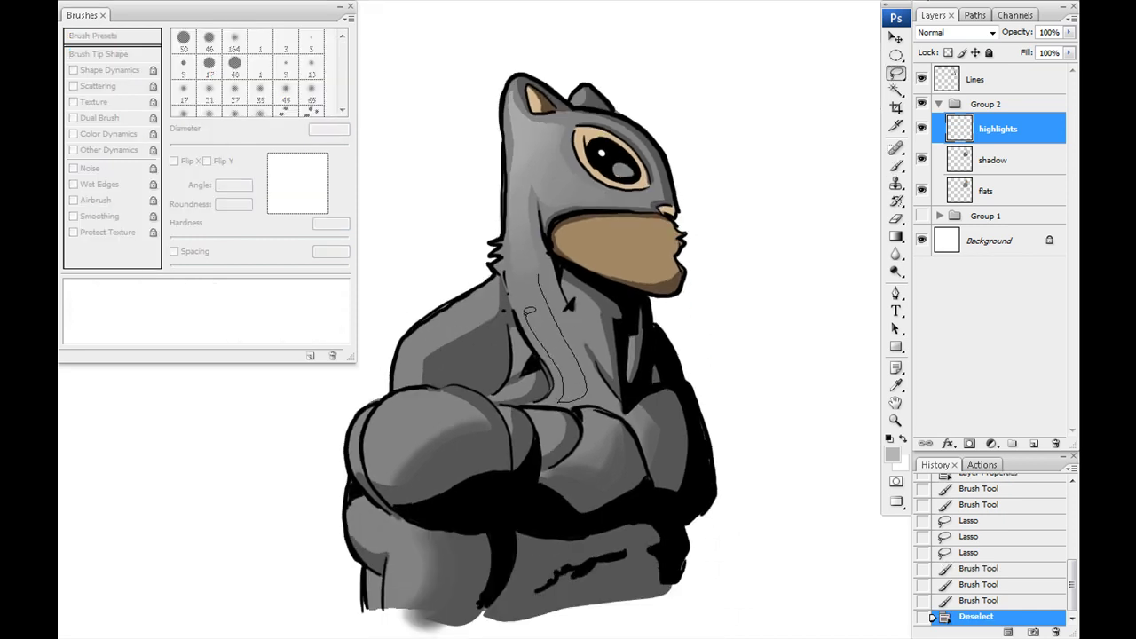
pyautogui.moveTo(532, 321); pyautogui.dragTo(521, 282)
pyautogui.press('b')
pyautogui.moveTo(537, 321)
pyautogui.mouseDown()
pyautogui.moveTo(535, 339)
pyautogui.moveTo(558, 329)
pyautogui.moveTo(538, 311)
pyautogui.mouseUp()
pyautogui.moveTo(531, 303); pyautogui.dragTo(545, 350)
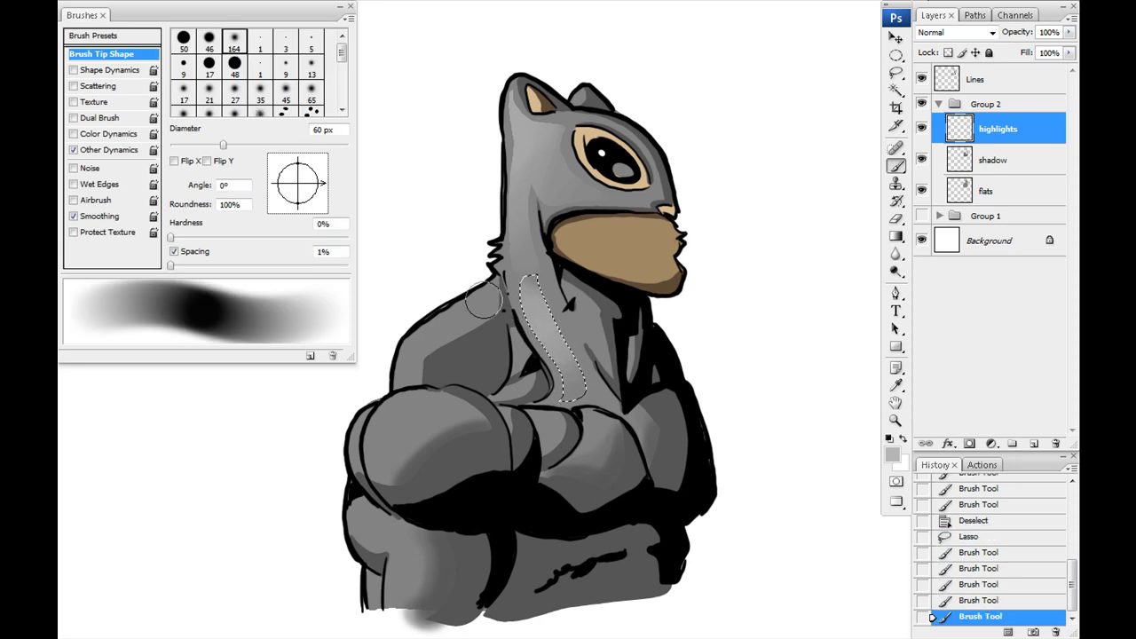
pyautogui.hotkey('ctrl', 'd')
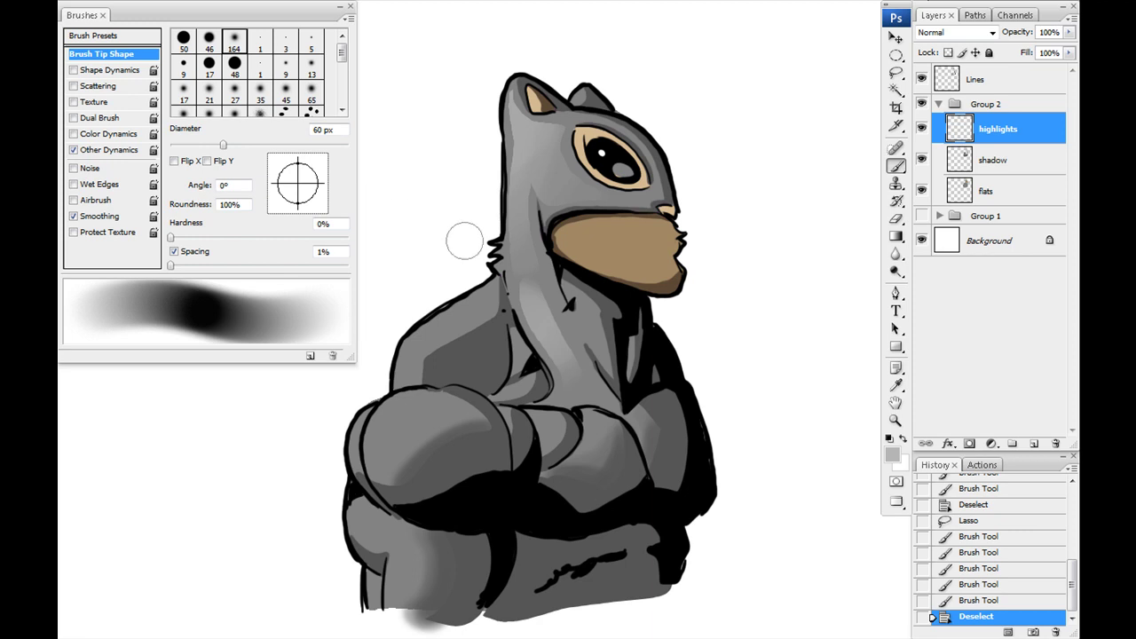
# Add a small lassoed light grey highlight on the mask's cheek below the eye, and deselect.
pyautogui.press('l')
pyautogui.moveTo(576, 191)
pyautogui.mouseDown()
pyautogui.moveTo(554, 179)
pyautogui.moveTo(568, 188)
pyautogui.moveTo(568, 177)
pyautogui.mouseUp()
pyautogui.press('b')
pyautogui.hotkey('ctrl', 'd')
# Lasso a strip along the upper edge of the back behind the neck and brush a light grey highlight into it.
pyautogui.moveTo(415, 378); pyautogui.dragTo(573, 338)
pyautogui.press('l')
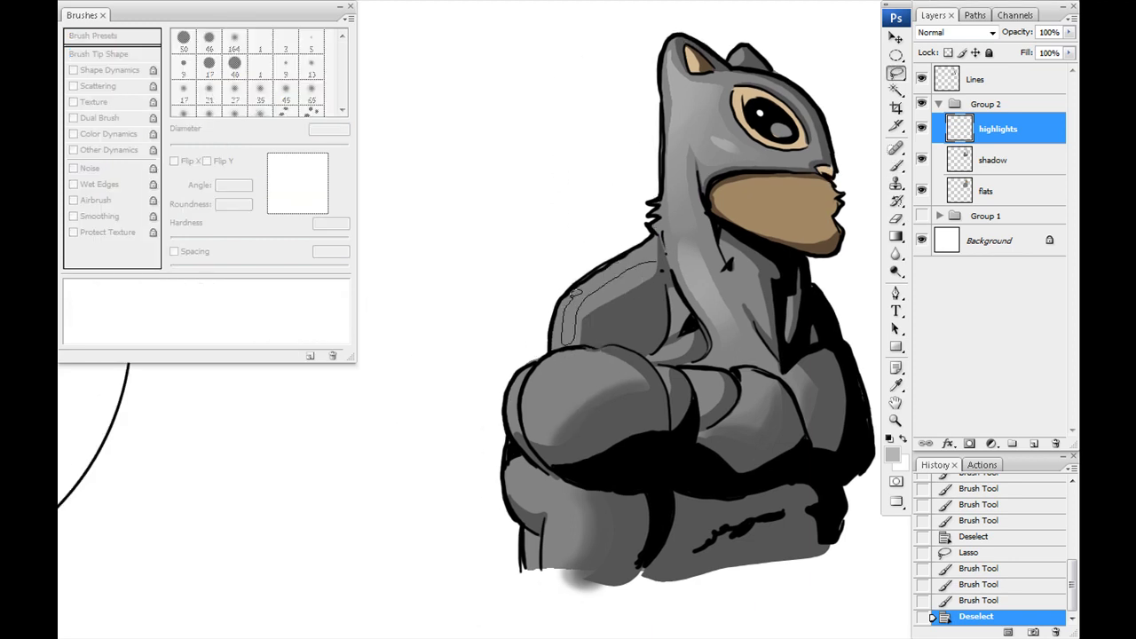
pyautogui.moveTo(656, 248); pyautogui.dragTo(656, 257)
pyautogui.press('b')
pyautogui.moveTo(581, 294)
pyautogui.mouseDown()
pyautogui.moveTo(606, 277)
pyautogui.moveTo(582, 292)
pyautogui.mouseUp()
pyautogui.moveTo(583, 293); pyautogui.dragTo(603, 279)
pyautogui.moveTo(588, 290); pyautogui.dragTo(576, 307)
# Lasso the upper part of the near shoulder and brush a soft light grey highlight into it.
pyautogui.press('l')
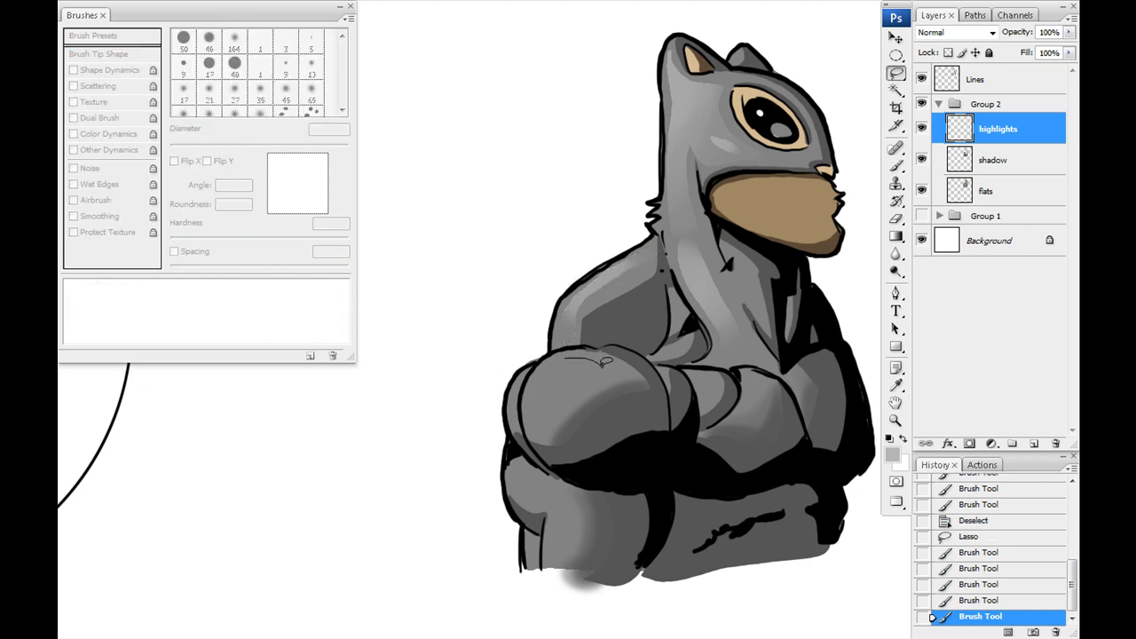
pyautogui.moveTo(531, 388)
pyautogui.mouseDown()
pyautogui.moveTo(564, 358)
pyautogui.moveTo(511, 420)
pyautogui.moveTo(513, 389)
pyautogui.mouseUp()
pyautogui.press('b')
pyautogui.moveTo(586, 355)
pyautogui.mouseDown()
pyautogui.moveTo(540, 380)
pyautogui.moveTo(576, 354)
pyautogui.mouseUp()
pyautogui.moveTo(550, 383)
pyautogui.mouseDown()
pyautogui.moveTo(581, 352)
pyautogui.moveTo(498, 401)
pyautogui.mouseUp()
pyautogui.moveTo(503, 390); pyautogui.dragTo(496, 405)
# Add a small lassoed light grey highlight on the arm below the near shoulder, and deselect.
pyautogui.press('l')
pyautogui.moveTo(520, 467)
pyautogui.mouseDown()
pyautogui.moveTo(543, 497)
pyautogui.moveTo(517, 463)
pyautogui.moveTo(519, 486)
pyautogui.mouseUp()
pyautogui.press('b')
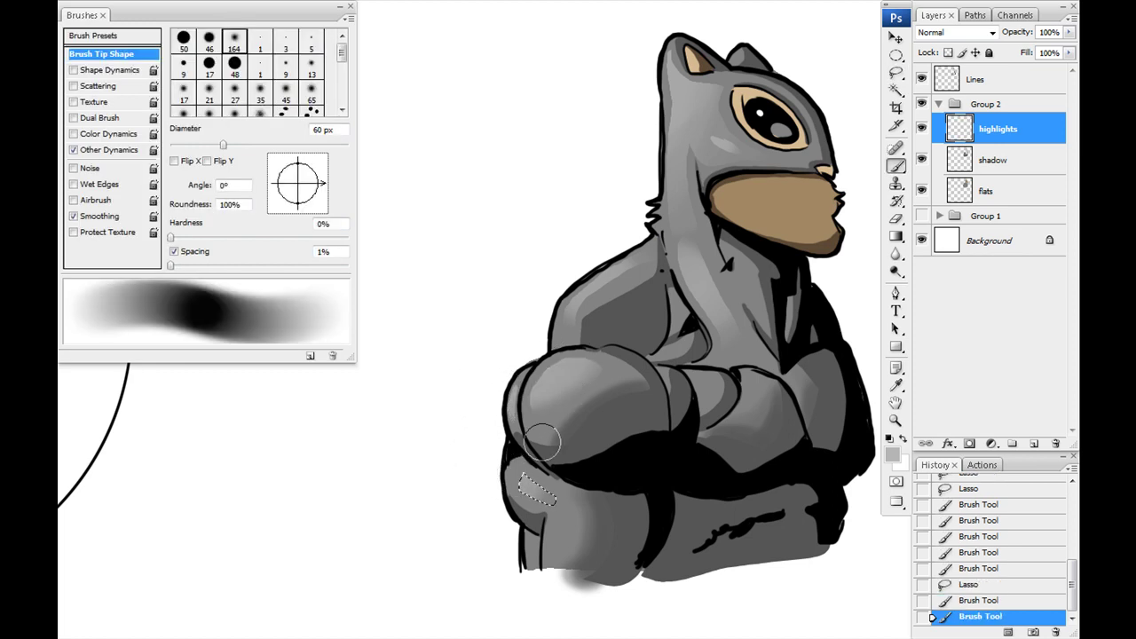
pyautogui.hotkey('ctrl', 'd')
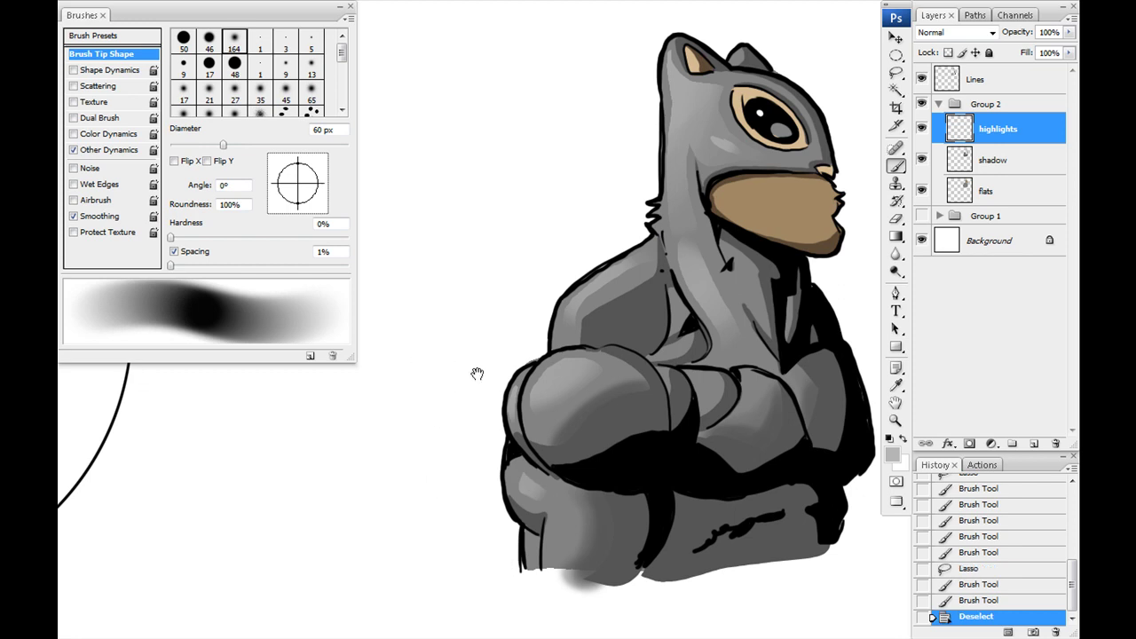
# Examine the highlights across the whole character at different magnifications.
pyautogui.press('space')
pyautogui.moveTo(490, 386); pyautogui.dragTo(424, 417)
pyautogui.hotkey('ctrl', '-')
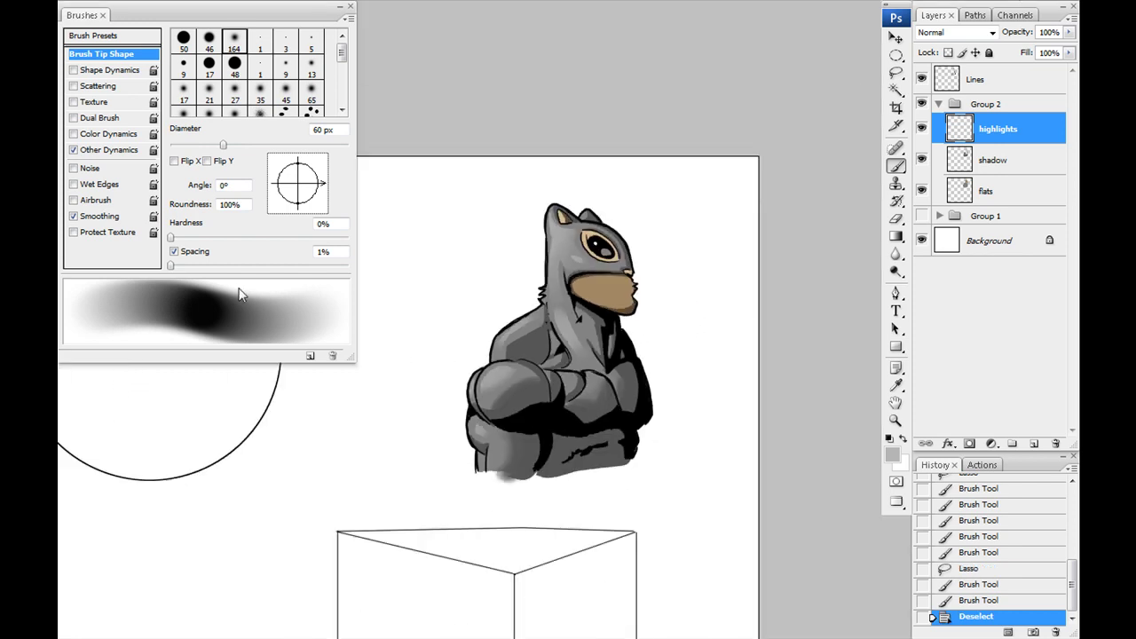
pyautogui.hotkey('ctrl', '+')
pyautogui.press('space')
pyautogui.moveTo(497, 373); pyautogui.dragTo(427, 393)
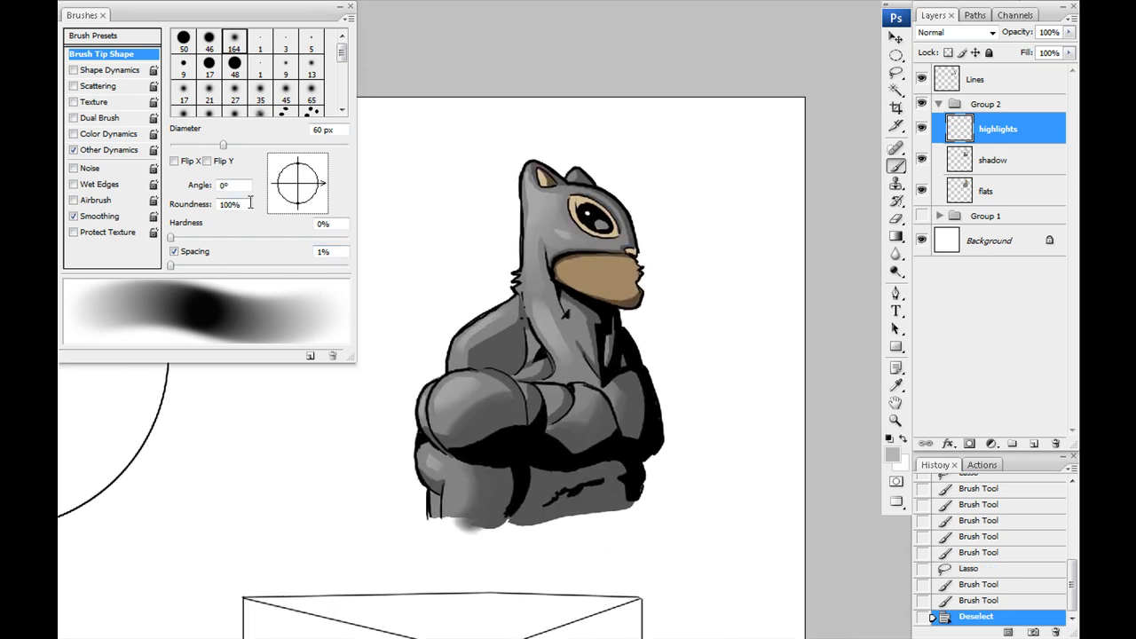
pyautogui.hotkey('ctrl', '+')
pyautogui.press('space')
pyautogui.moveTo(555, 421); pyautogui.dragTo(442, 351)
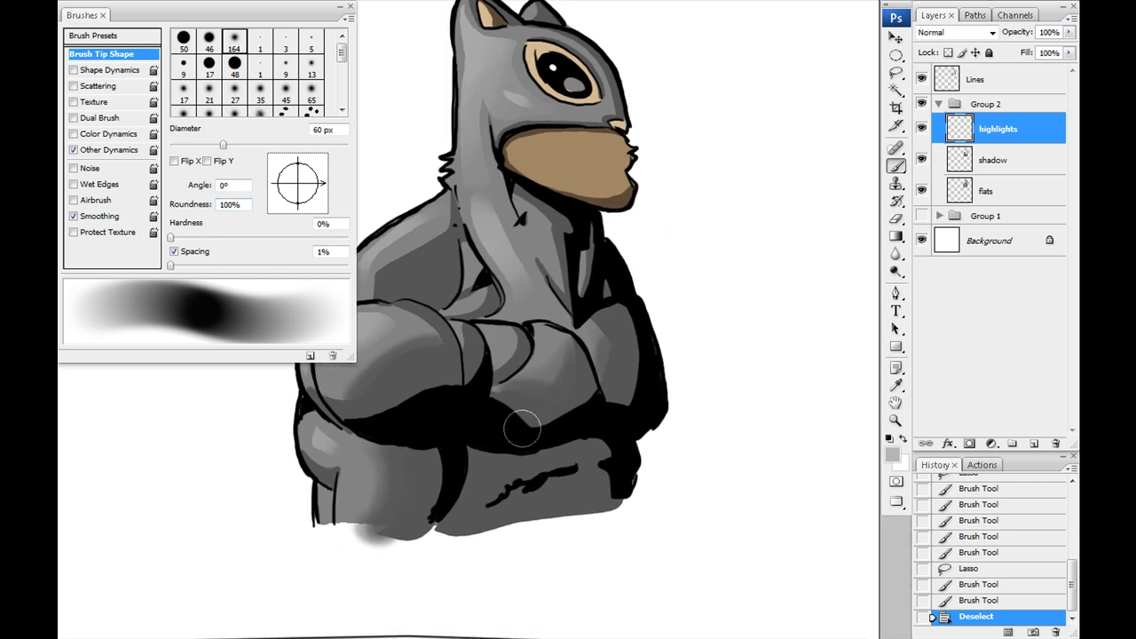
pyautogui.scroll(-1, 522, 430)
# Add a new layer above the Lines layer, hide it, and toggle the line art's visibility to compare.
pyautogui.click(954, 87)
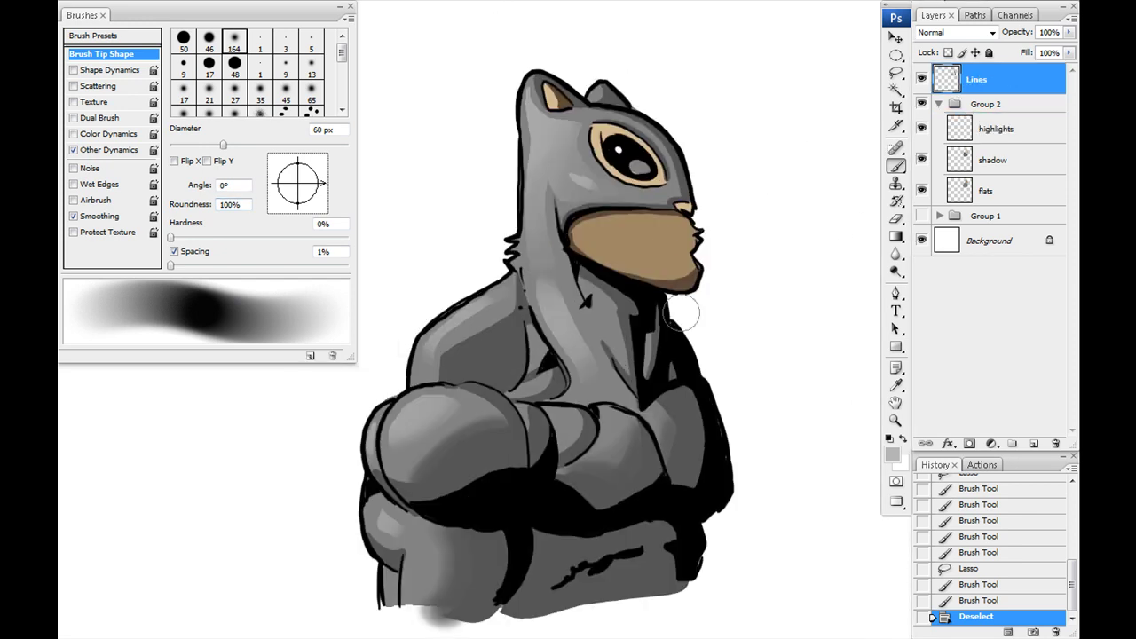
pyautogui.click(1034, 444)
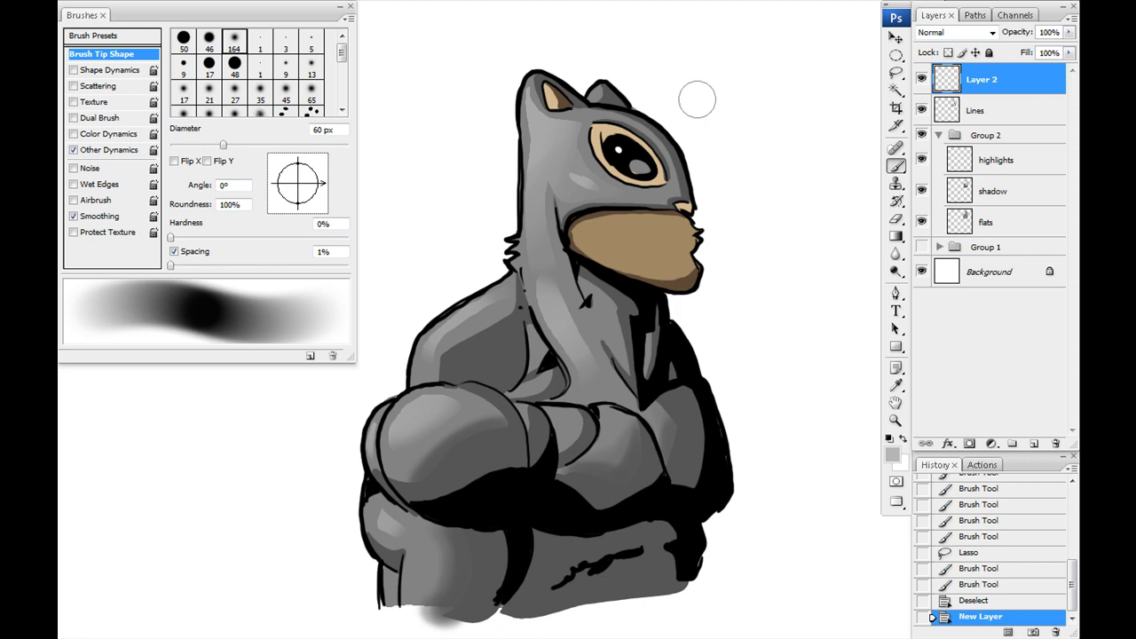
pyautogui.click(920, 82)
pyautogui.click(921, 111)
pyautogui.click(921, 111)
pyautogui.click(921, 111)
pyautogui.click(921, 110)
# Lasso narrow reflected-light strips inside the black shadows of the far arm, folded forearms, near arm and side of the neck.
pyautogui.moveTo(578, 487)
pyautogui.mouseDown()
pyautogui.moveTo(595, 361)
pyautogui.moveTo(570, 383)
pyautogui.mouseUp()
pyautogui.press('l')
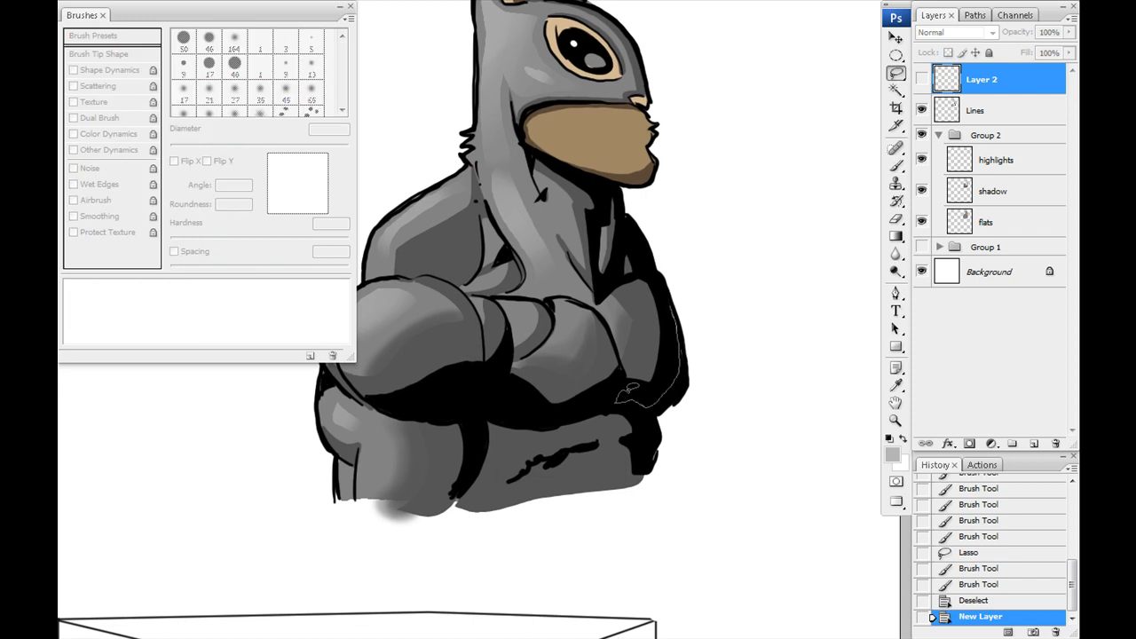
pyautogui.moveTo(672, 326); pyautogui.dragTo(661, 282)
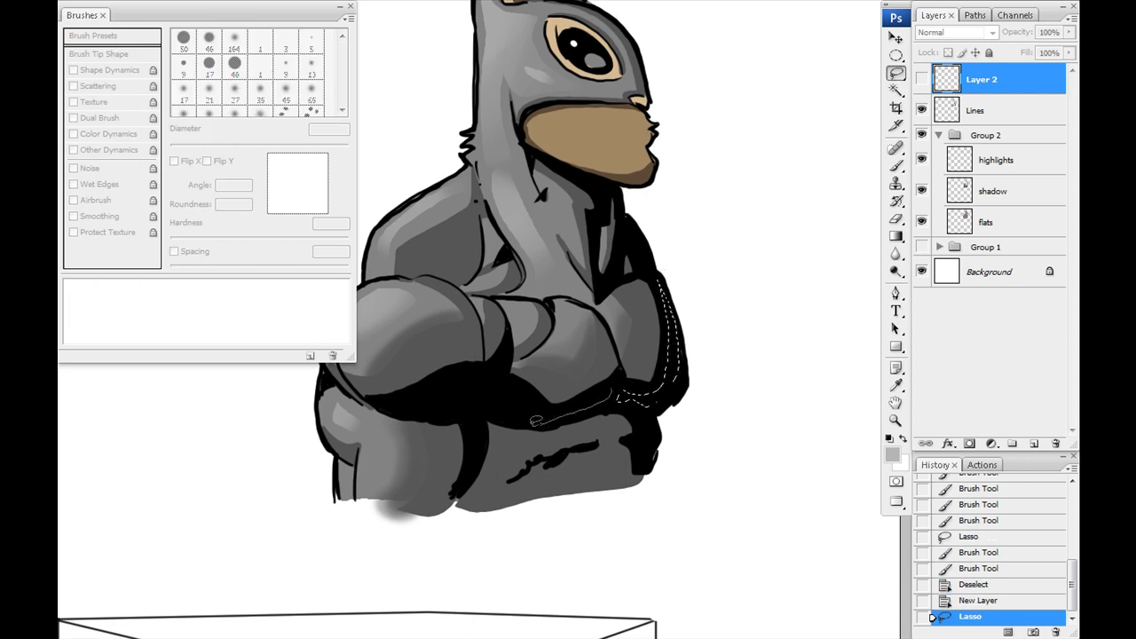
pyautogui.moveTo(605, 387)
pyautogui.mouseDown()
pyautogui.moveTo(646, 414)
pyautogui.moveTo(635, 410)
pyautogui.mouseUp()
pyautogui.moveTo(499, 380)
pyautogui.mouseDown()
pyautogui.moveTo(471, 363)
pyautogui.moveTo(485, 375)
pyautogui.moveTo(421, 402)
pyautogui.moveTo(481, 365)
pyautogui.moveTo(474, 409)
pyautogui.mouseUp()
pyautogui.moveTo(601, 290)
pyautogui.mouseDown()
pyautogui.moveTo(625, 262)
pyautogui.moveTo(609, 284)
pyautogui.mouseUp()
pyautogui.moveTo(623, 233)
pyautogui.mouseDown()
pyautogui.moveTo(635, 252)
pyautogui.moveTo(629, 239)
pyautogui.mouseUp()
# Set the foreground colour to a bright blue and make the new top layer visible for painting.
pyautogui.press('b')
pyautogui.click(896, 385)
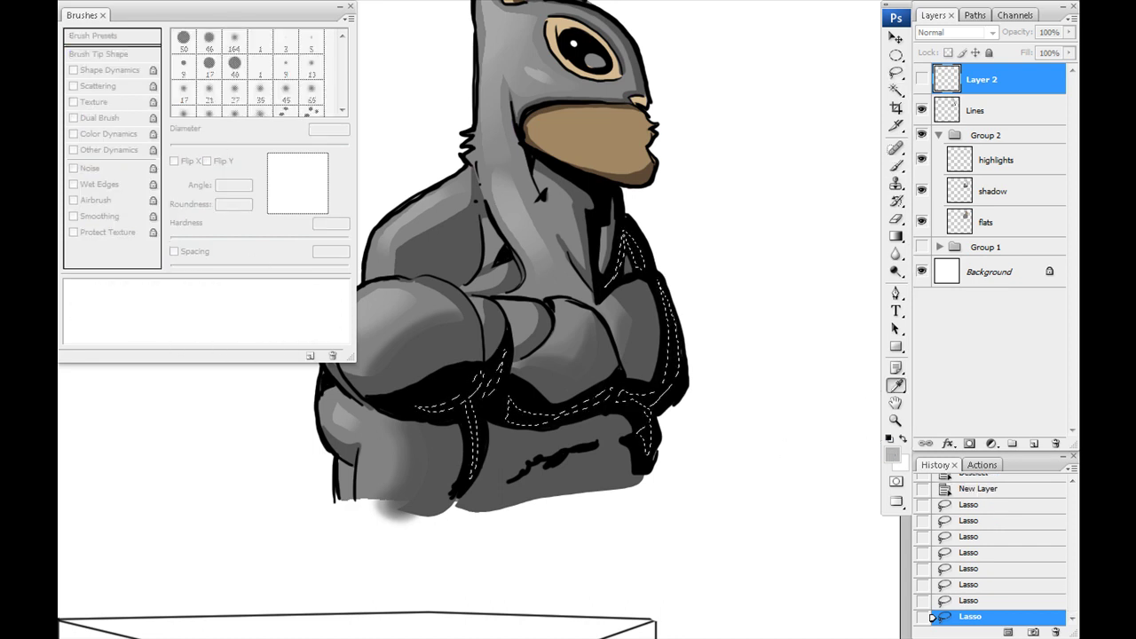
pyautogui.press('b')
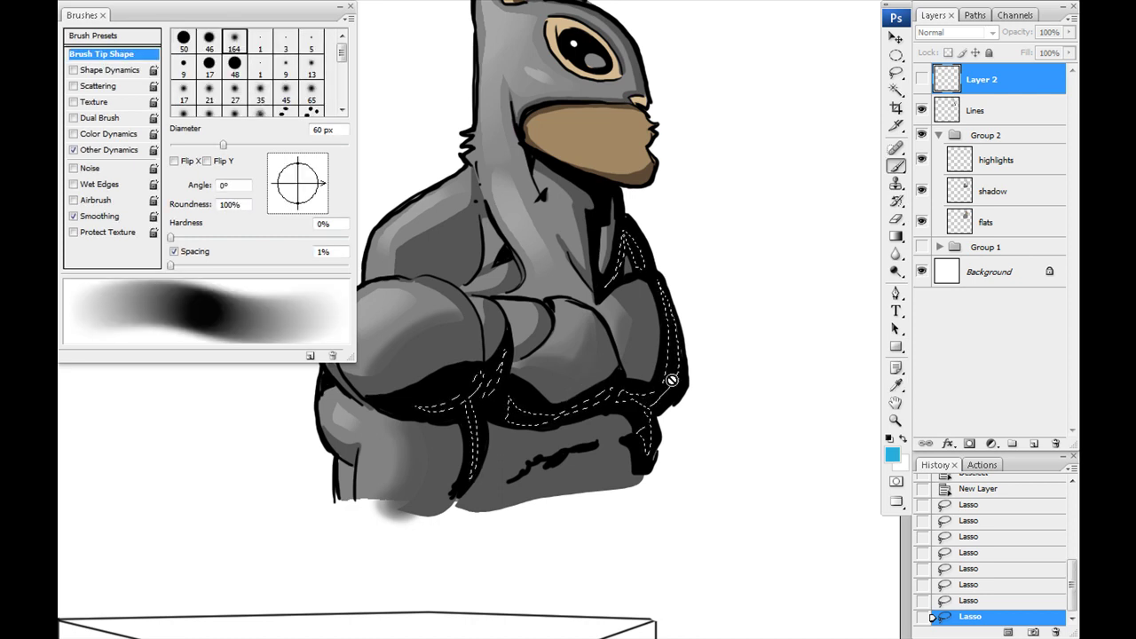
pyautogui.moveTo(547, 383); pyautogui.dragTo(609, 385)
pyautogui.moveTo(608, 457); pyautogui.dragTo(574, 510)
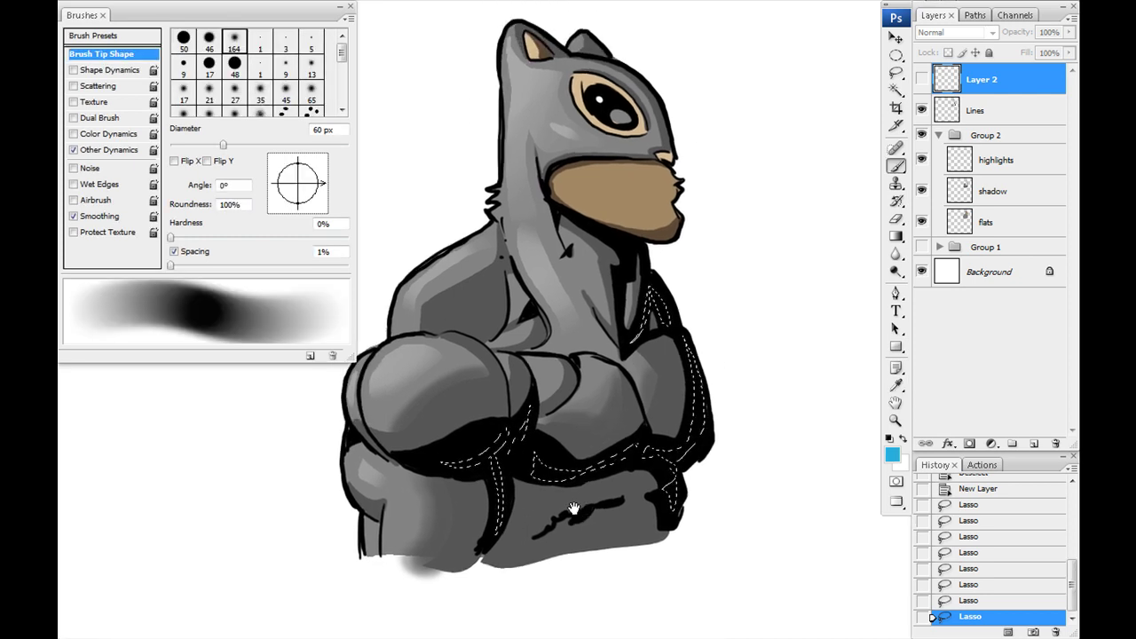
pyautogui.click(922, 82)
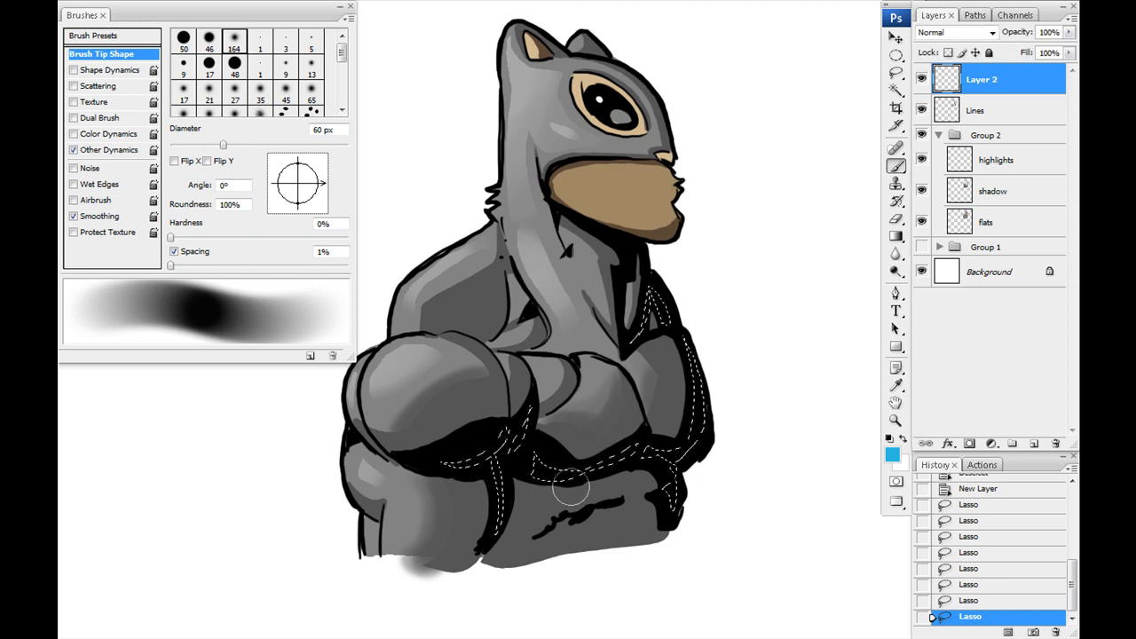
# Paint blue reflected light into the selected strips of black shadow with the soft 60 px brush, and deselect.
pyautogui.moveTo(667, 486)
pyautogui.mouseDown()
pyautogui.moveTo(717, 375)
pyautogui.moveTo(705, 381)
pyautogui.mouseUp()
pyautogui.moveTo(676, 456); pyautogui.dragTo(568, 481)
pyautogui.moveTo(718, 418); pyautogui.dragTo(677, 487)
pyautogui.moveTo(685, 472); pyautogui.dragTo(710, 379)
pyautogui.moveTo(665, 305)
pyautogui.mouseDown()
pyautogui.moveTo(656, 325)
pyautogui.moveTo(637, 323)
pyautogui.moveTo(635, 344)
pyautogui.mouseUp()
pyautogui.moveTo(628, 448); pyautogui.dragTo(562, 489)
pyautogui.moveTo(476, 469)
pyautogui.mouseDown()
pyautogui.moveTo(515, 435)
pyautogui.moveTo(504, 520)
pyautogui.moveTo(506, 504)
pyautogui.moveTo(475, 561)
pyautogui.mouseUp()
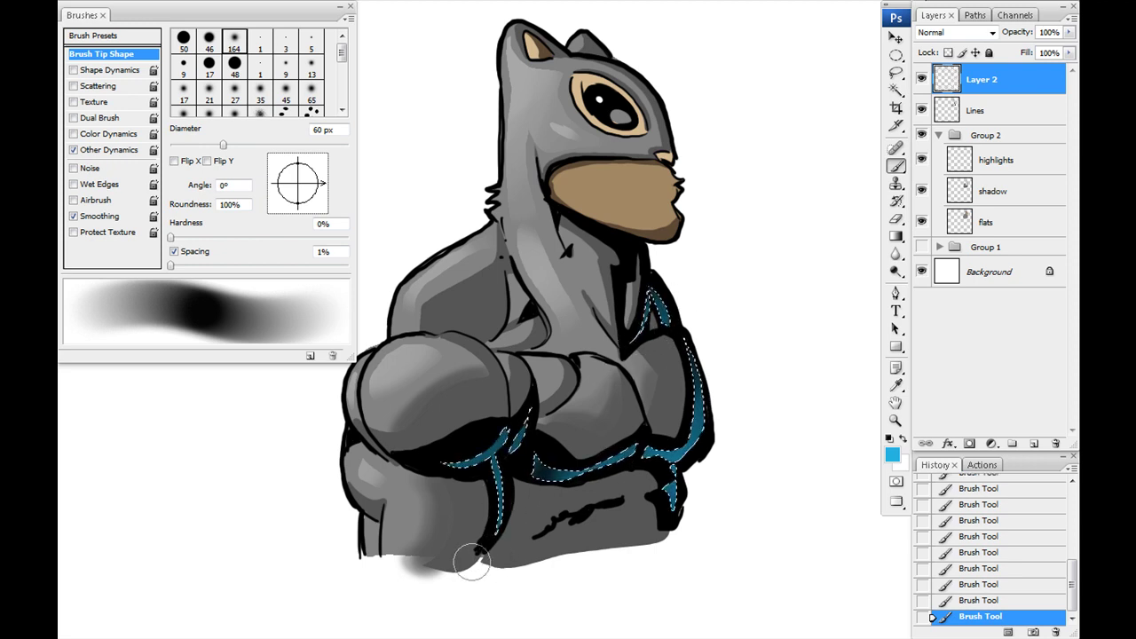
pyautogui.hotkey('ctrl', 'd')
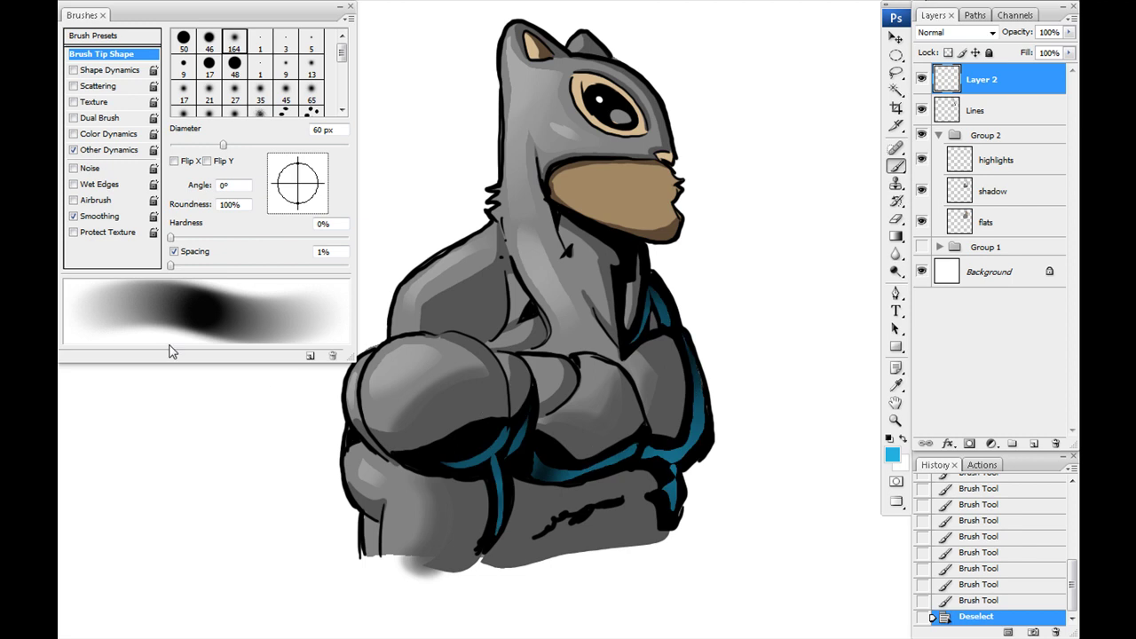
# Try a soft blue brush stroke without a selection, and undo it.
pyautogui.hotkey('ctrl', '+')
pyautogui.hotkey('ctrl', '-')
pyautogui.hotkey('ctrl', '-')
pyautogui.moveTo(652, 378)
pyautogui.mouseDown()
pyautogui.moveTo(656, 390)
pyautogui.moveTo(621, 417)
pyautogui.moveTo(595, 404)
pyautogui.moveTo(570, 440)
pyautogui.mouseUp()
pyautogui.hotkey('ctrl', 'z')
pyautogui.moveTo(479, 450); pyautogui.dragTo(498, 476)
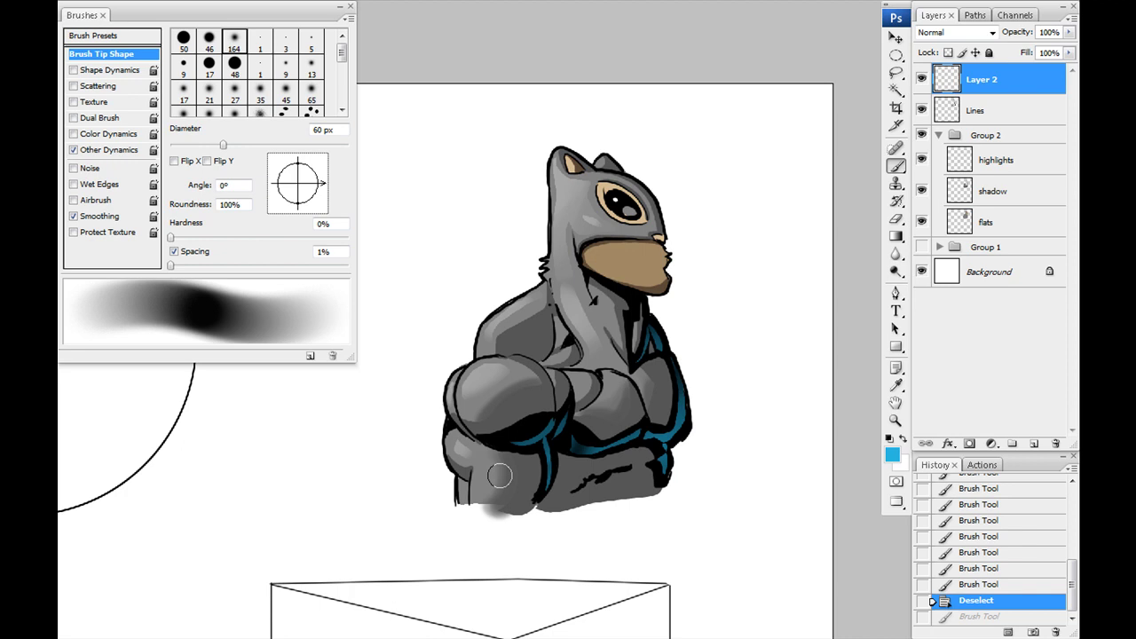
# Lasso part of the shadow on the back behind the neck, brush soft blue reflected light into it, and deselect.
pyautogui.press('l')
pyautogui.moveTo(558, 324)
pyautogui.mouseDown()
pyautogui.moveTo(523, 346)
pyautogui.moveTo(545, 364)
pyautogui.moveTo(543, 346)
pyautogui.moveTo(557, 348)
pyautogui.mouseUp()
pyautogui.press('b')
pyautogui.moveTo(496, 390); pyautogui.dragTo(528, 369)
pyautogui.moveTo(528, 369); pyautogui.dragTo(503, 393)
pyautogui.hotkey('ctrl', 'd')
pyautogui.moveTo(534, 436); pyautogui.dragTo(481, 425)
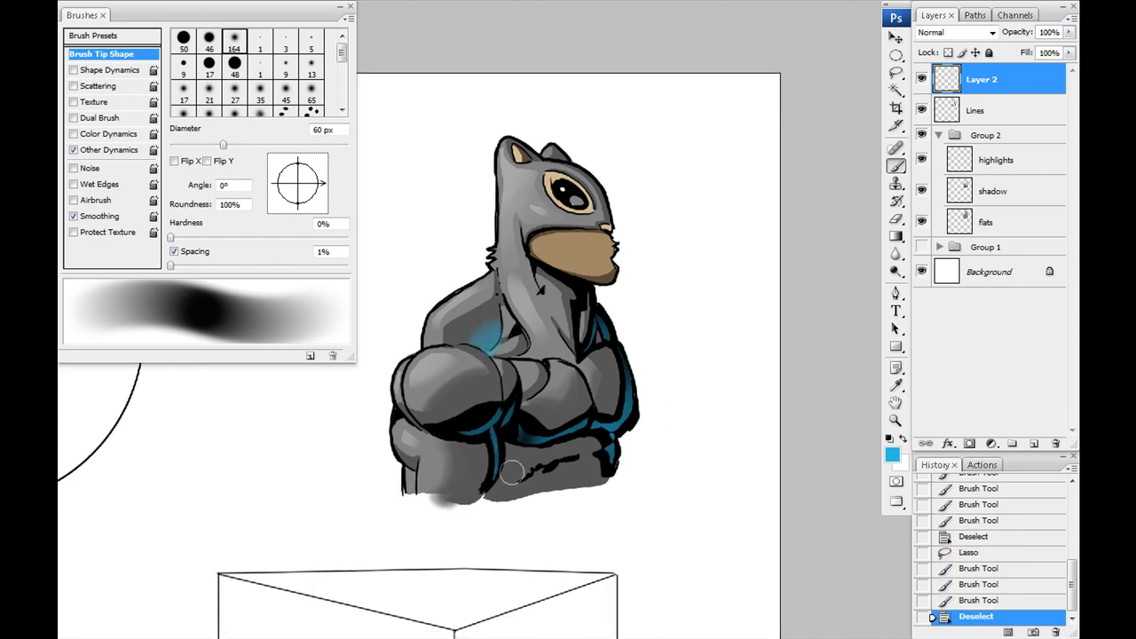